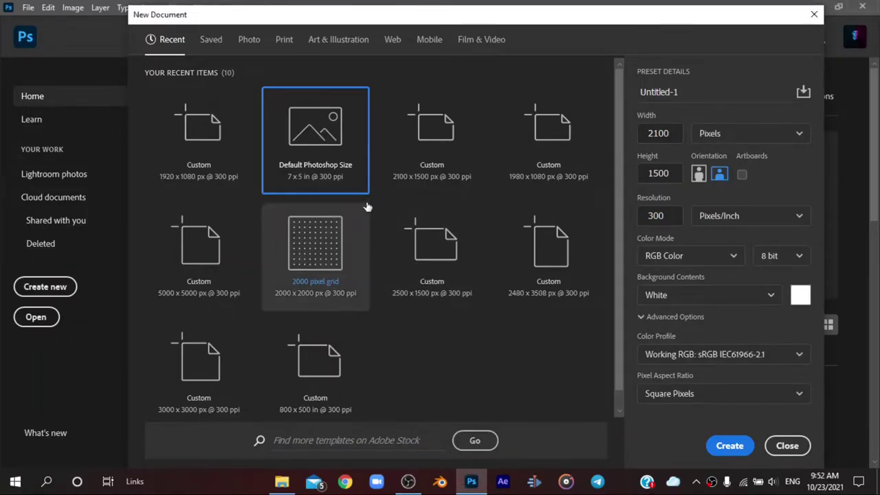
Step: Confirm width 2100, height 1500 px and 300 ppi resolution, then create the Untitled-1 document
double_click(669, 135)
left_click_drag(674, 175, 641, 174)
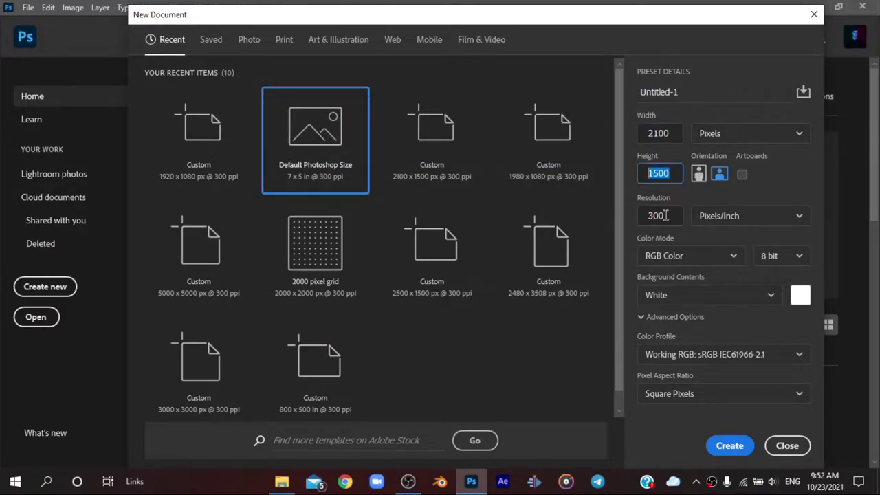
left_click_drag(665, 215, 635, 219)
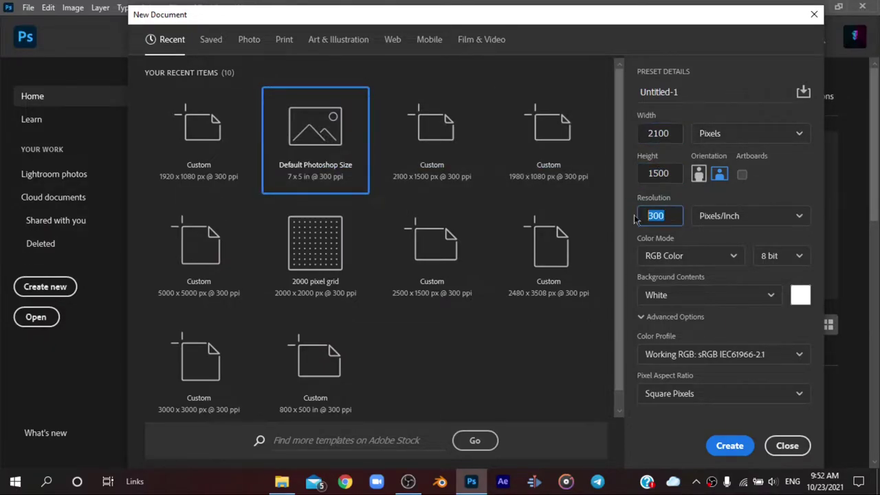
left_click(741, 446)
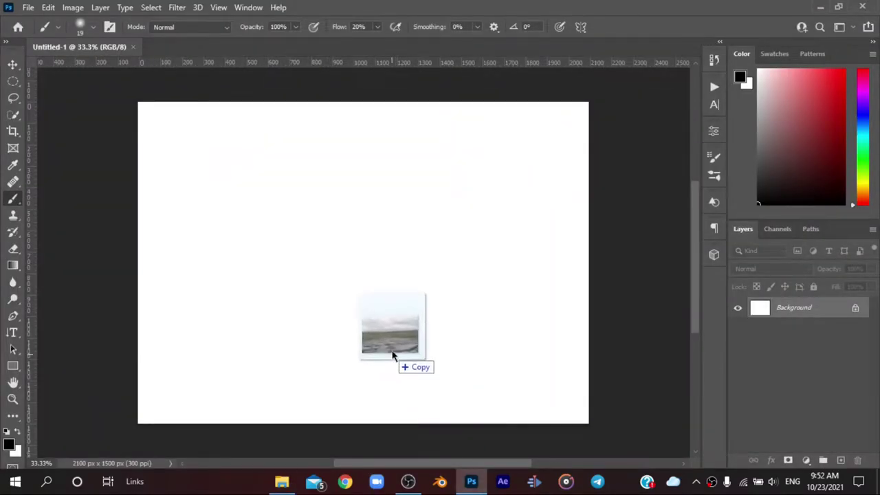
Step: Place the rocky landscape photo, flip it horizontally, scale it over the lower canvas and commit
left_click_drag(390, 264, 415, 324)
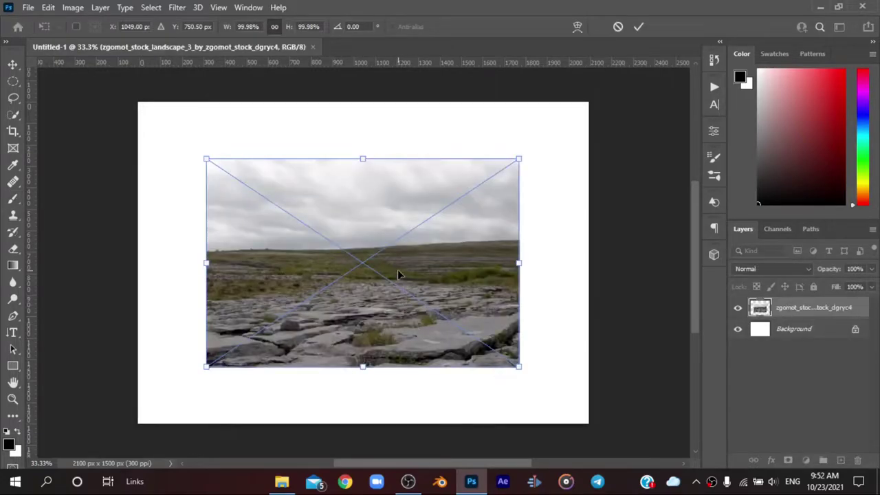
right_click(397, 275)
left_click(433, 252)
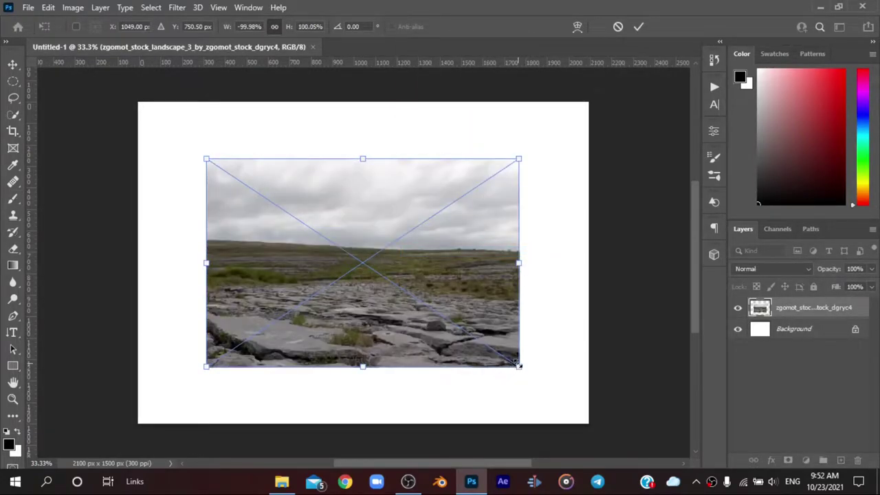
left_click_drag(518, 365, 587, 409)
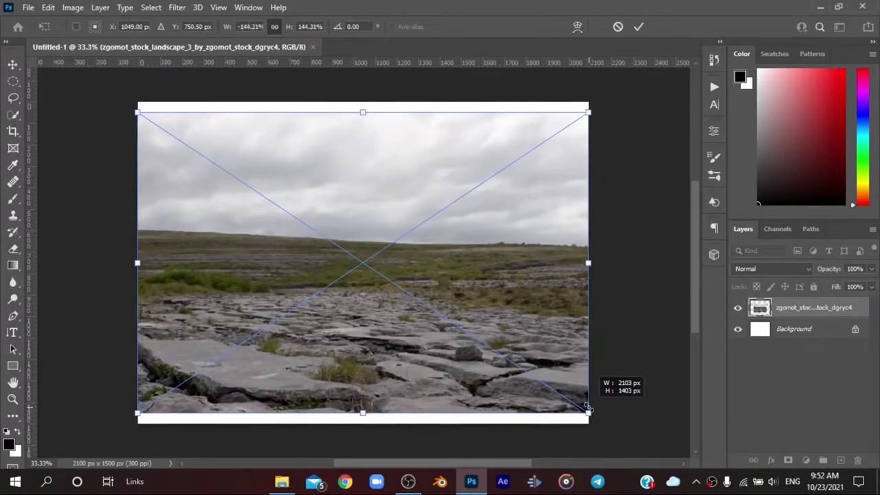
left_click_drag(474, 303, 475, 313)
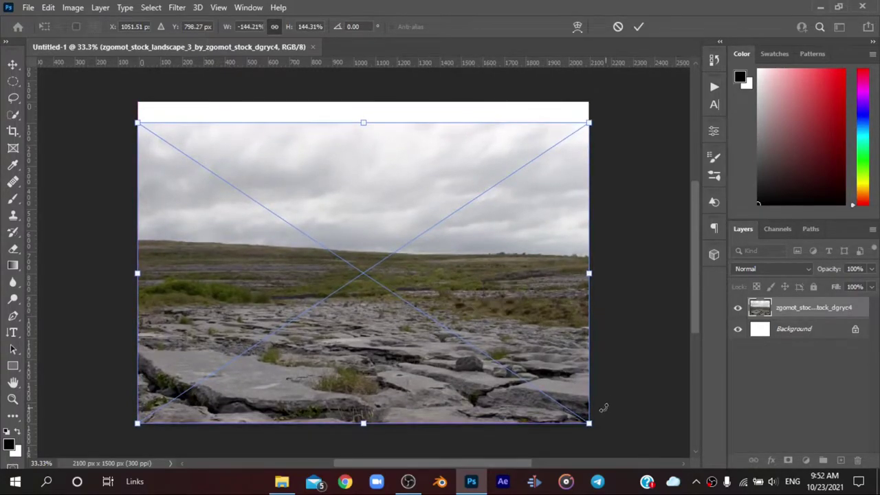
left_click_drag(590, 422, 595, 426)
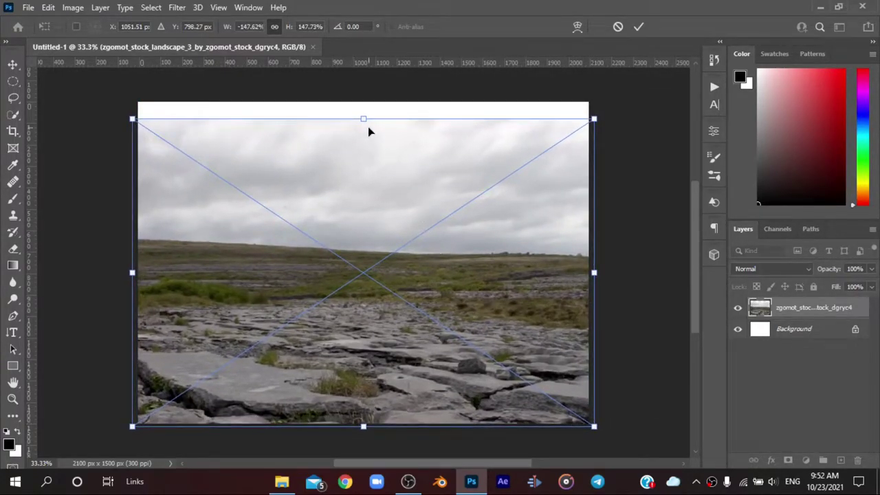
left_click_drag(364, 119, 364, 180)
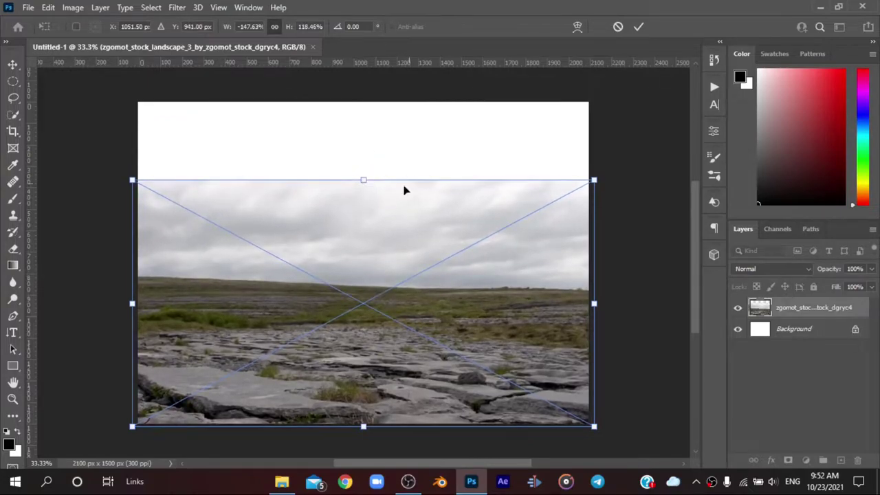
left_click_drag(376, 289, 374, 291)
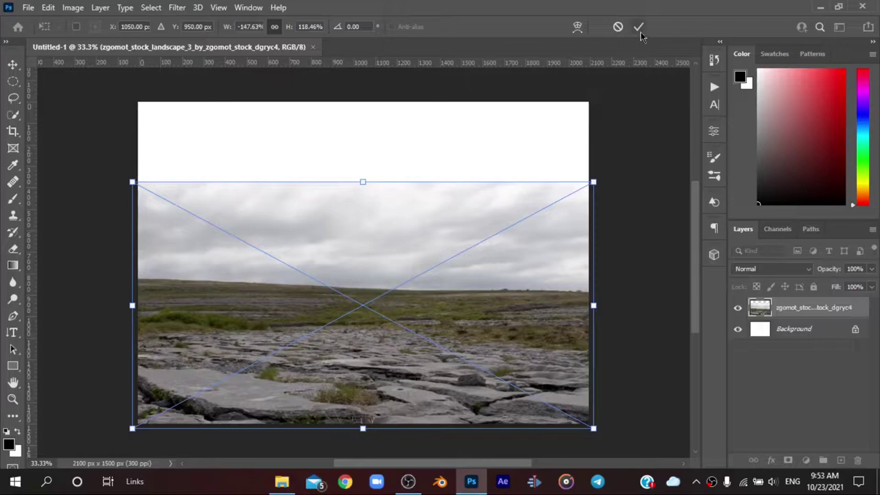
left_click(639, 28)
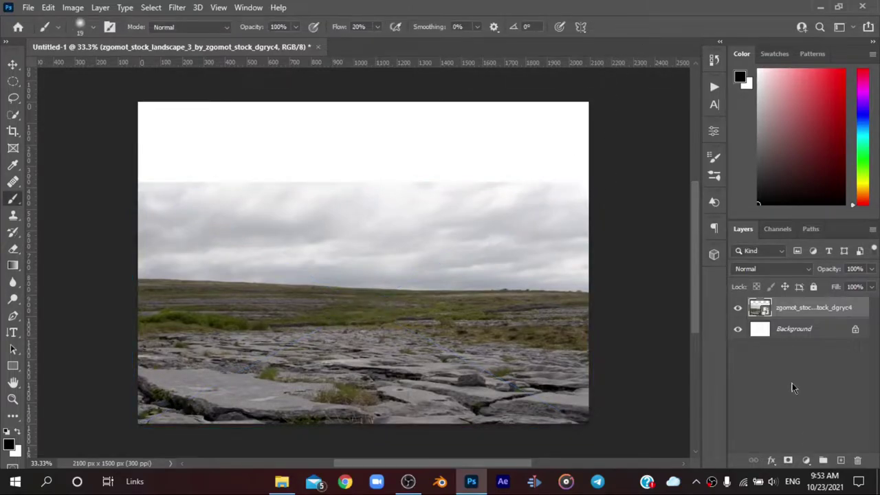
Step: Add a dark red (4a1616) Solid Color fill above Background, then mask the landscape layer
left_click(795, 328)
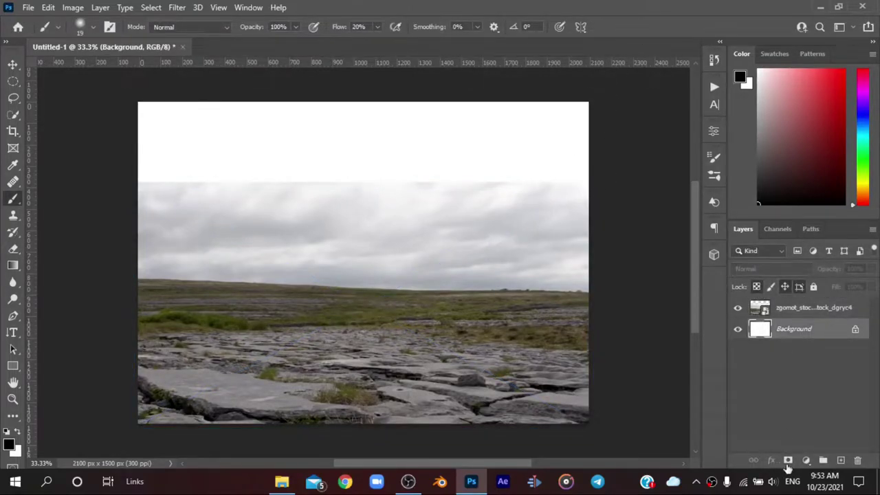
left_click(806, 460)
left_click(791, 236)
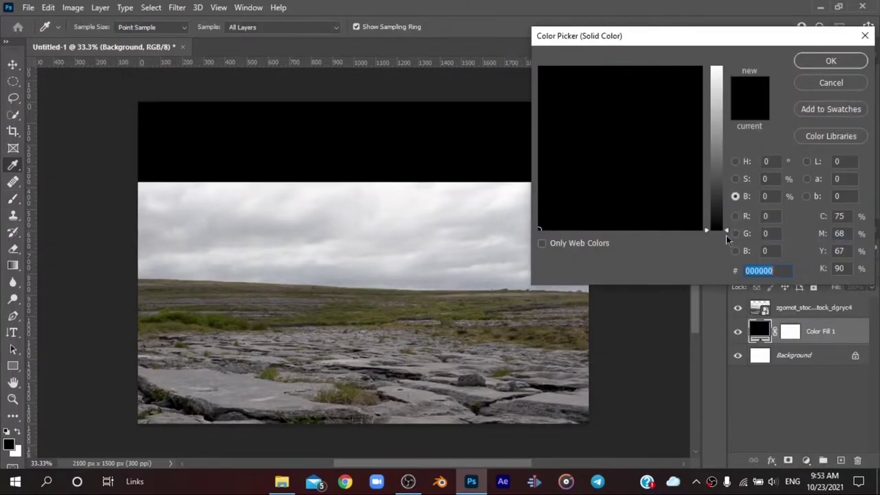
left_click(735, 161)
mouse_move(645, 178)
left_mouse_down()
mouse_move(663, 180)
mouse_move(654, 139)
mouse_move(659, 165)
mouse_move(651, 190)
mouse_move(653, 182)
left_mouse_up()
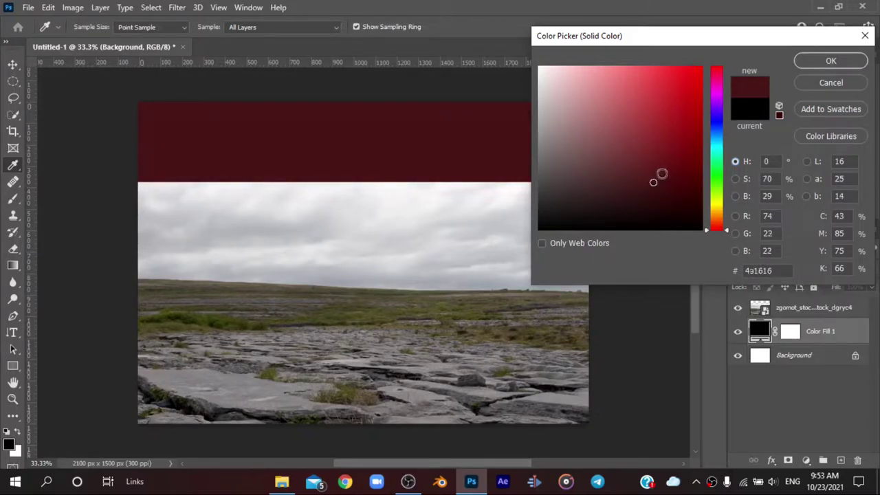
left_click(808, 63)
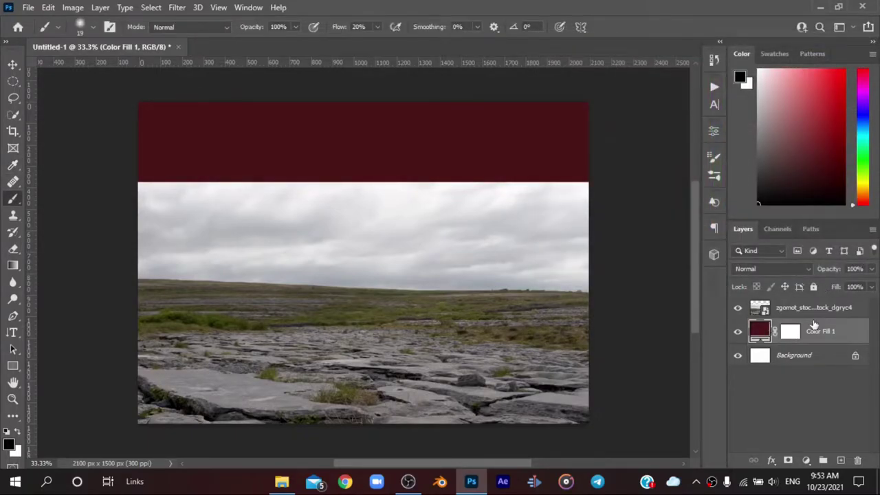
left_click(814, 311)
left_click(787, 461)
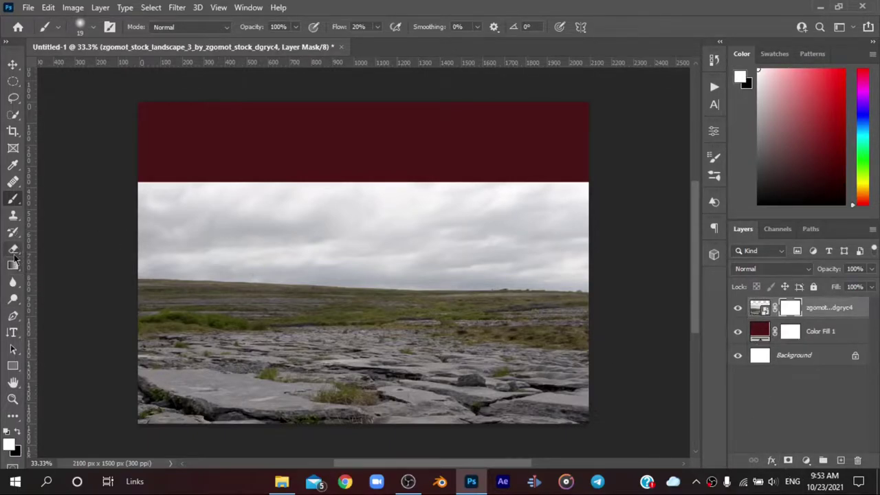
Step: Drag a linear Black, White gradient on the landscape mask to fade the sky out
left_click(13, 266)
right_click(14, 270)
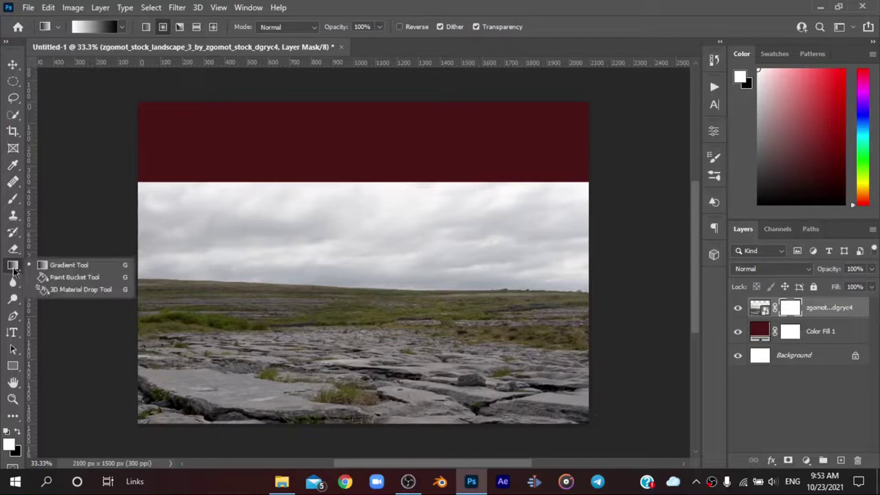
left_click(42, 262)
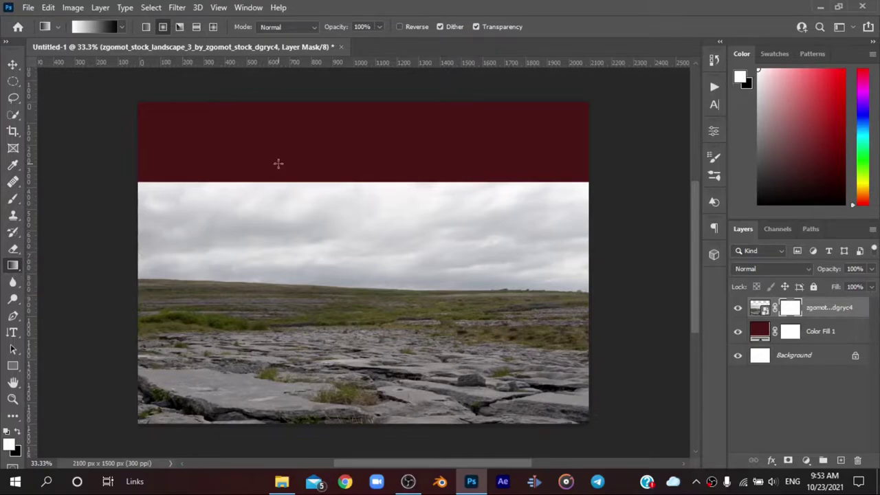
left_click(146, 28)
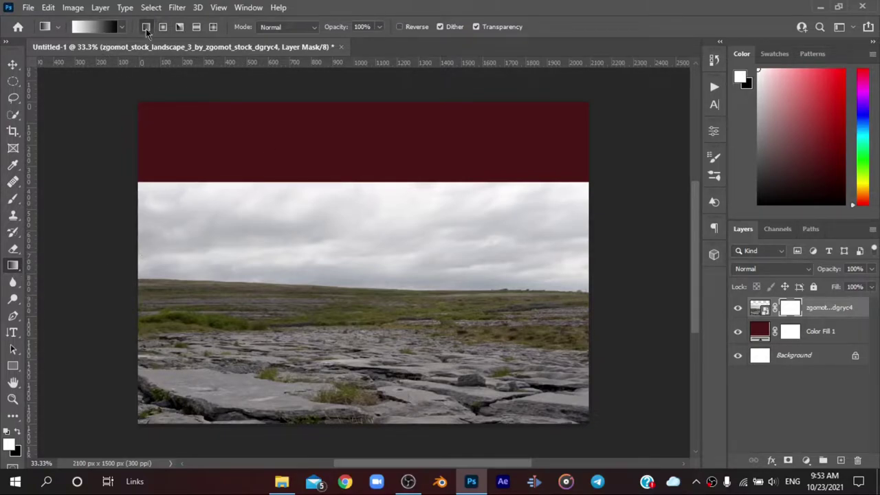
left_click(101, 28)
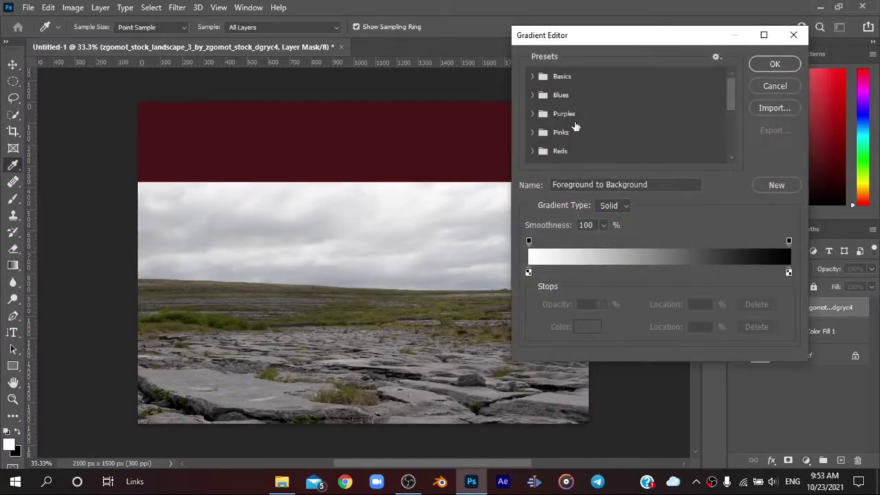
left_click(533, 76)
left_click(588, 97)
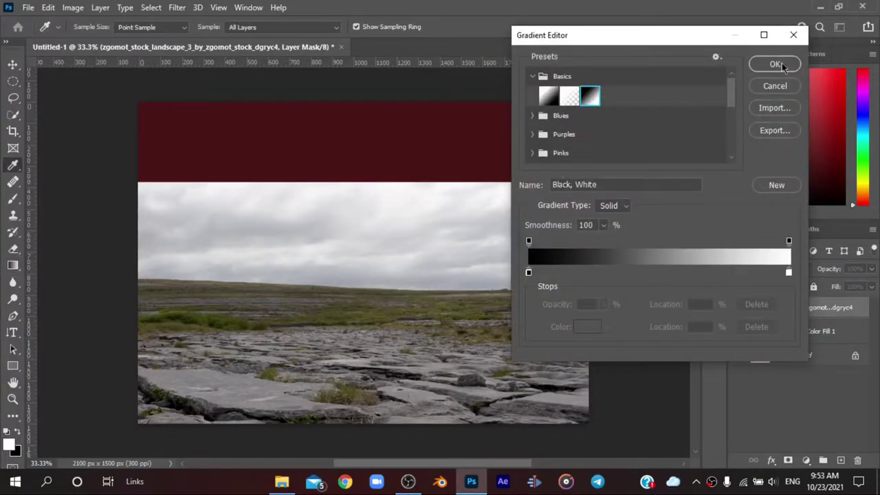
left_click(774, 64)
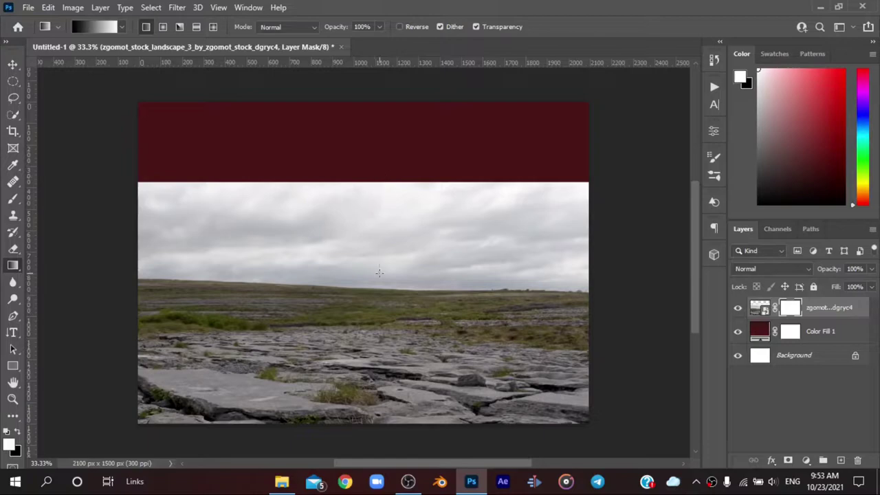
left_click_drag(381, 203, 380, 273)
mouse_move(389, 226)
left_mouse_down()
mouse_move(383, 221)
mouse_move(389, 300)
left_mouse_up()
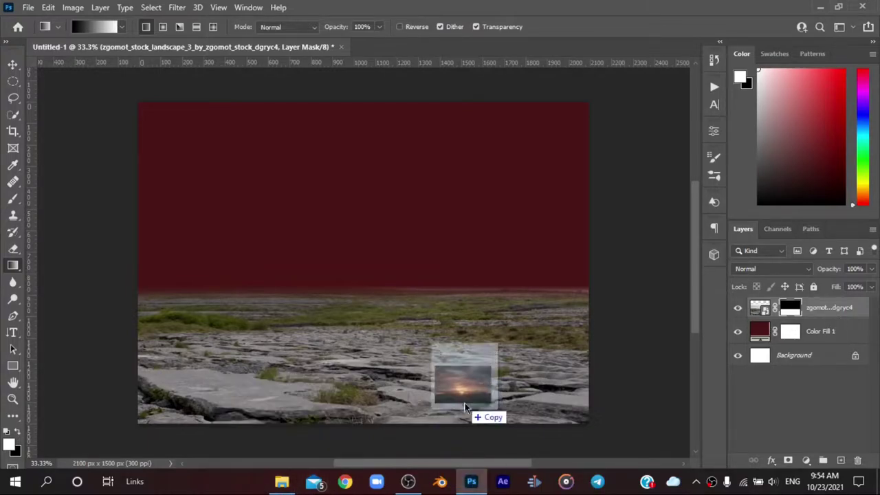
Step: Place the sunset photo and move its layer below the landscape layer
left_click_drag(282, 406, 405, 254)
left_click_drag(381, 317, 400, 281)
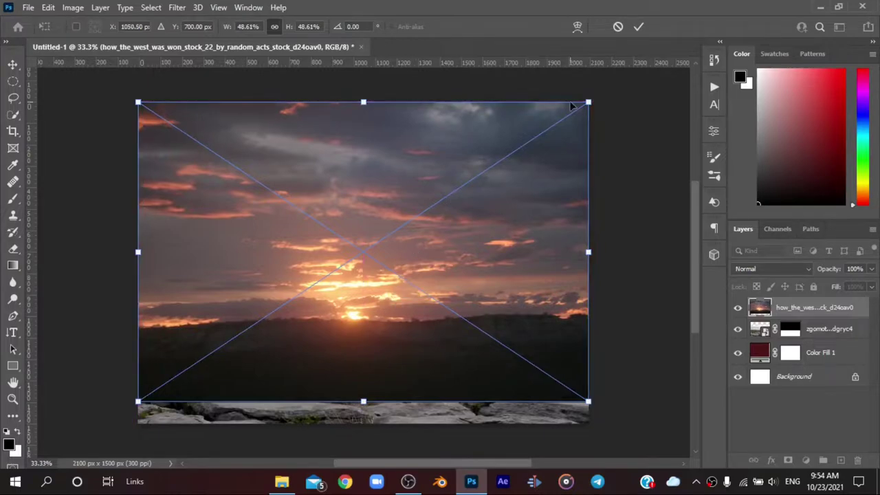
left_click(638, 27)
left_click_drag(818, 310, 817, 342)
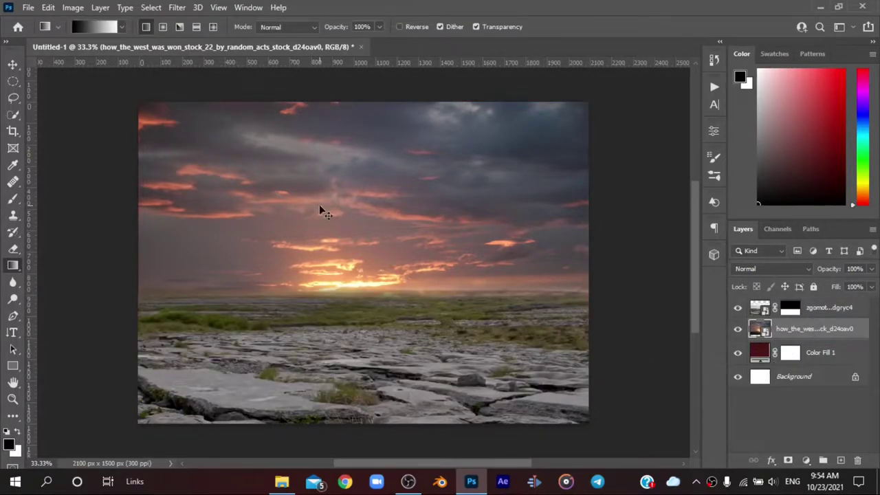
Step: Transform the sunset layer upward so the sun rests on the horizon
key("ctrl+t")
mouse_move(310, 264)
left_mouse_down()
mouse_move(310, 211)
mouse_move(311, 220)
left_mouse_up()
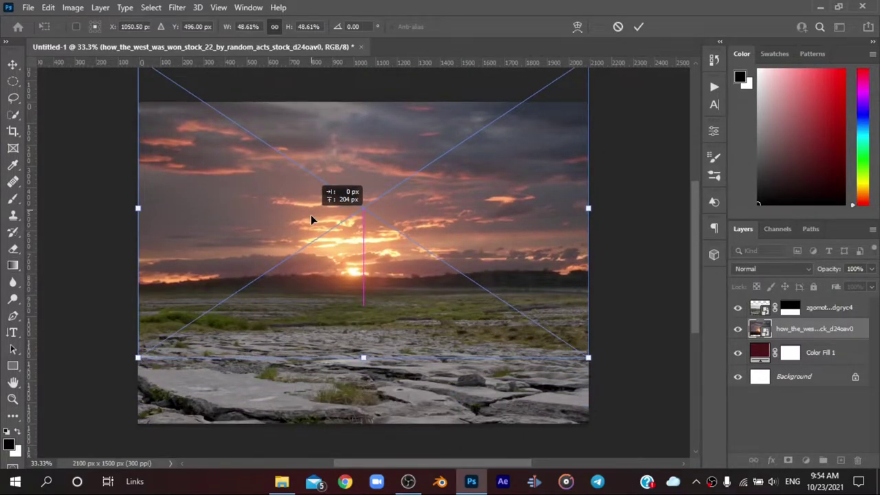
left_click_drag(311, 220, 312, 220)
left_click(638, 26)
key("g")
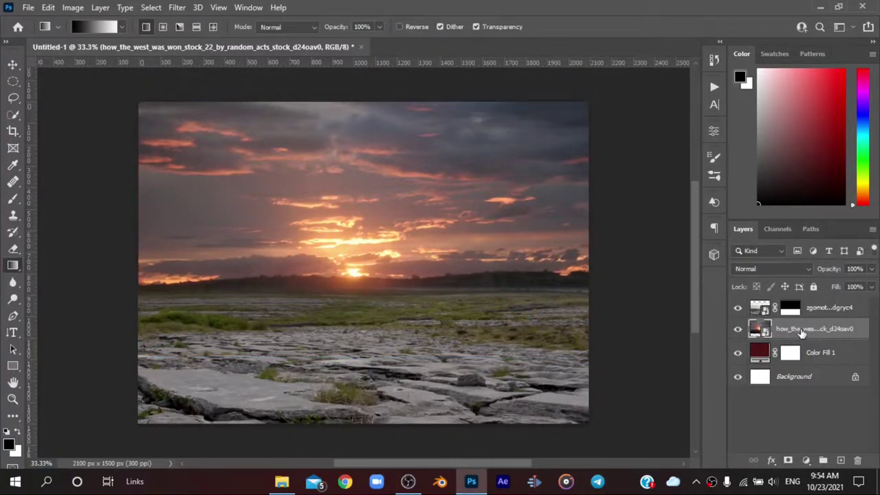
left_click(13, 181)
Step: Choose the Spot Healing Brush and rasterize the sunset smart object layer
right_click(13, 180)
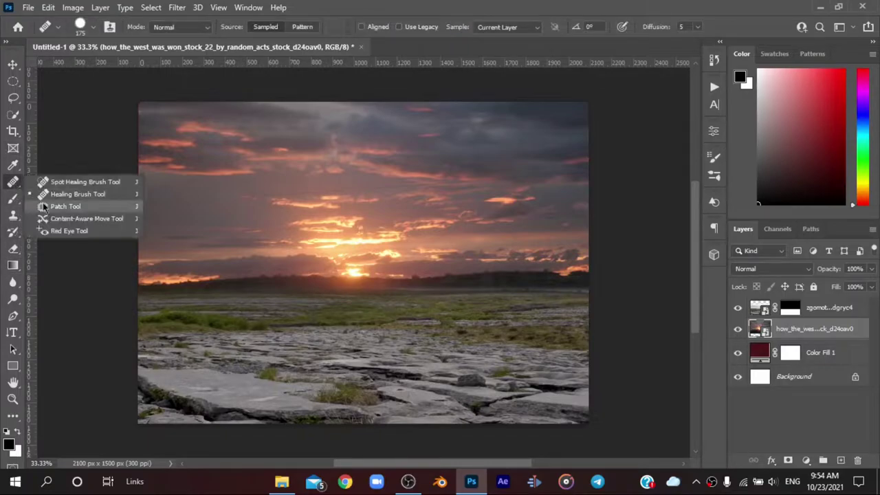
left_click(53, 187)
right_click(824, 333)
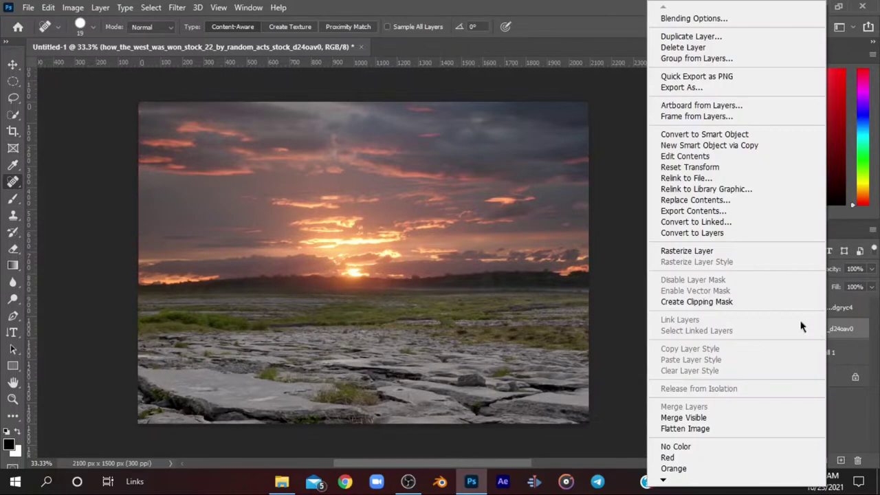
left_click(688, 251)
scroll(118, 212, "up", 3)
Step: Heal away the upper, lower and right-hand parts of the power line across the sky
left_click_drag(69, 204, 631, 161)
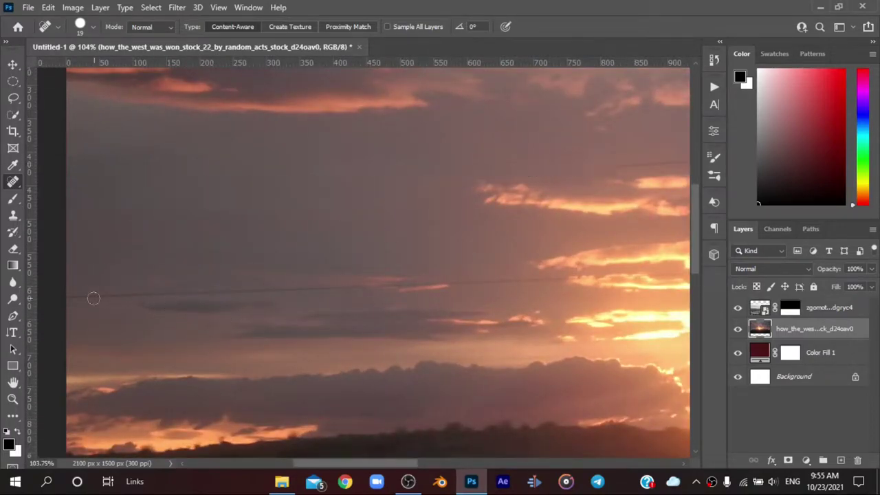
left_click_drag(69, 298, 605, 280)
scroll(466, 286, "up", 2)
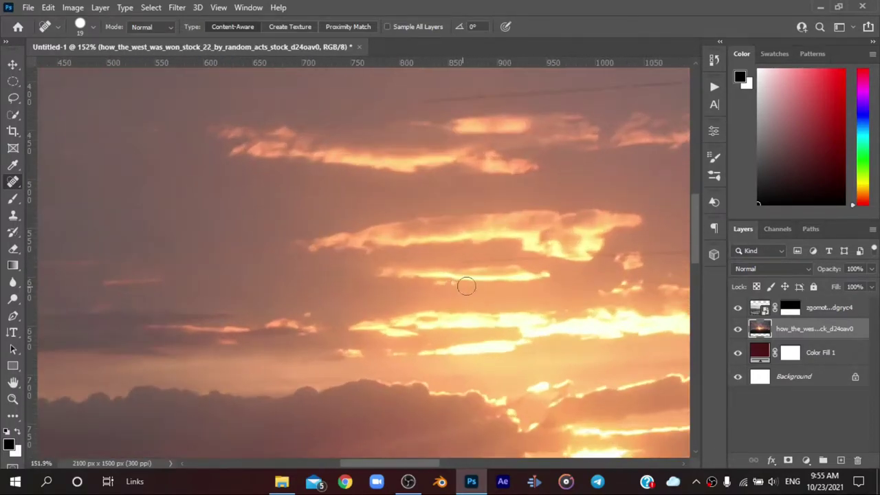
scroll(305, 268, "down", 3)
mouse_move(147, 289)
left_mouse_down()
mouse_move(392, 271)
mouse_move(583, 271)
left_mouse_up()
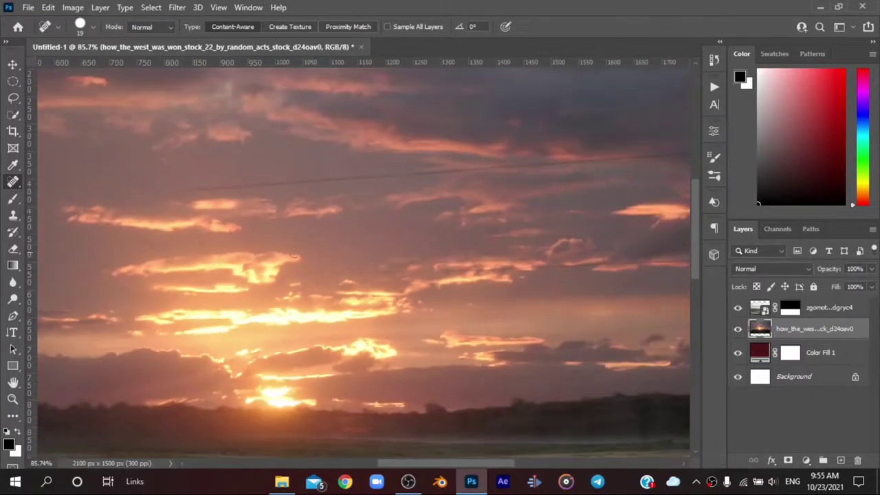
left_click_drag(516, 281, 102, 245)
left_click_drag(554, 246, 171, 249)
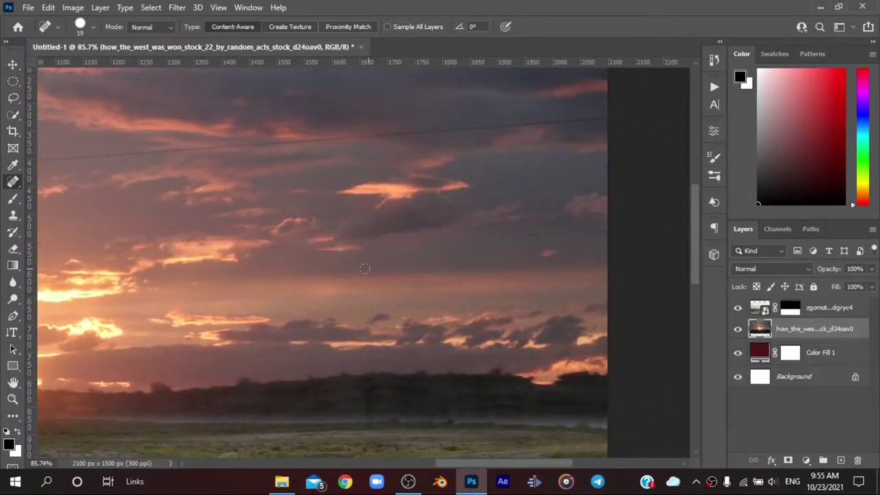
left_click_drag(525, 128, 220, 146)
Step: Zoom out and recentre the view to see the whole retouched landscape
left_click_drag(153, 202, 481, 227)
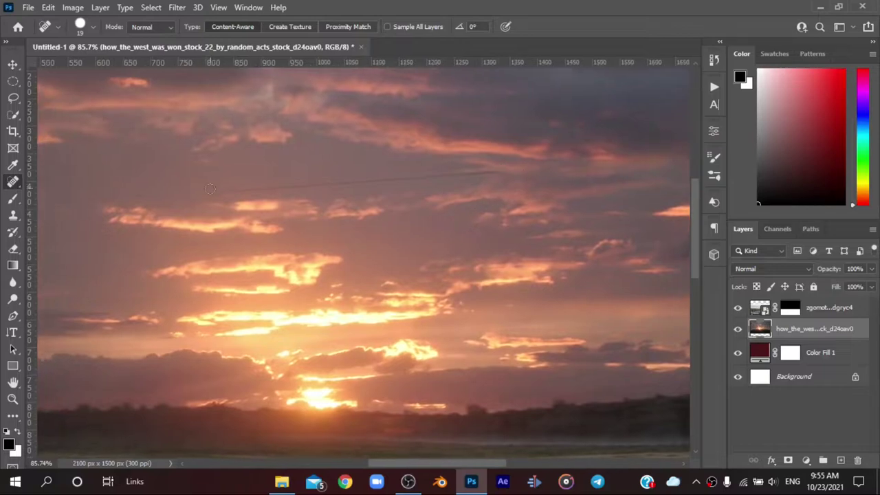
scroll(210, 230, "down", 3)
scroll(214, 244, "down", 3)
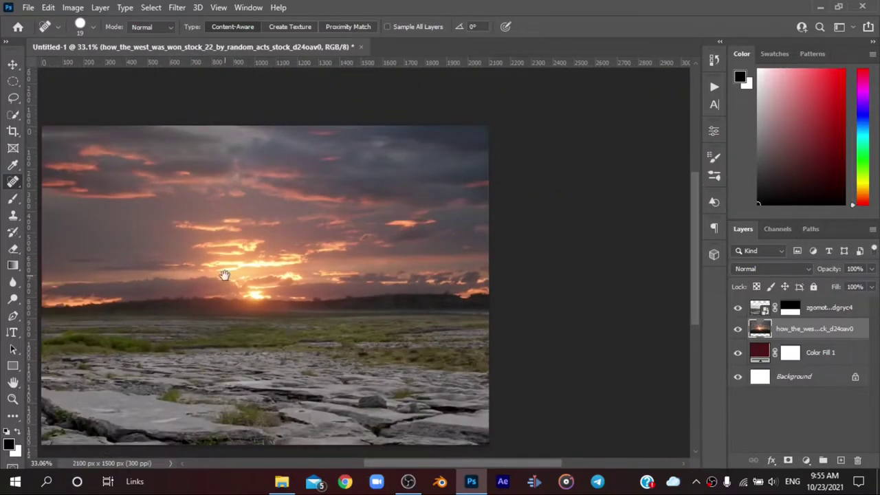
left_click_drag(224, 275, 330, 226)
scroll(357, 240, "up", 1)
scroll(367, 244, "up", 1)
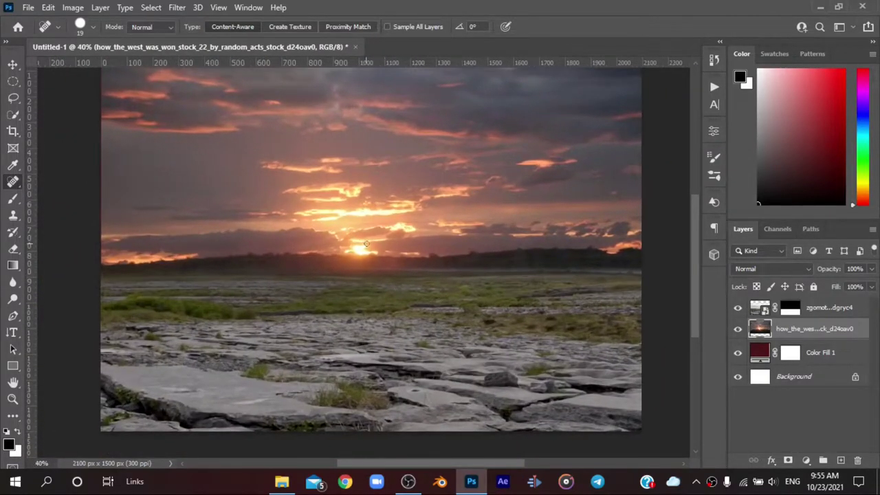
mouse_move(384, 242)
left_mouse_down()
mouse_move(355, 275)
mouse_move(360, 264)
left_mouse_up()
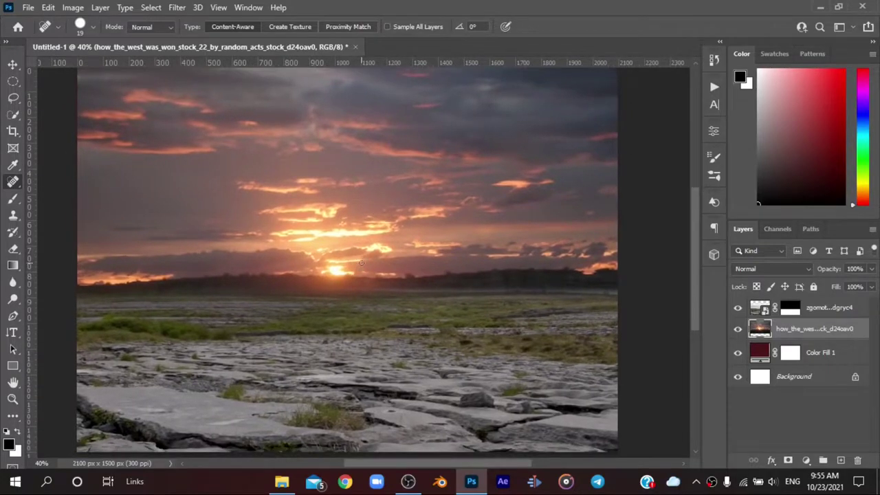
Step: Lower the sunset layer's opacity
left_click(803, 459)
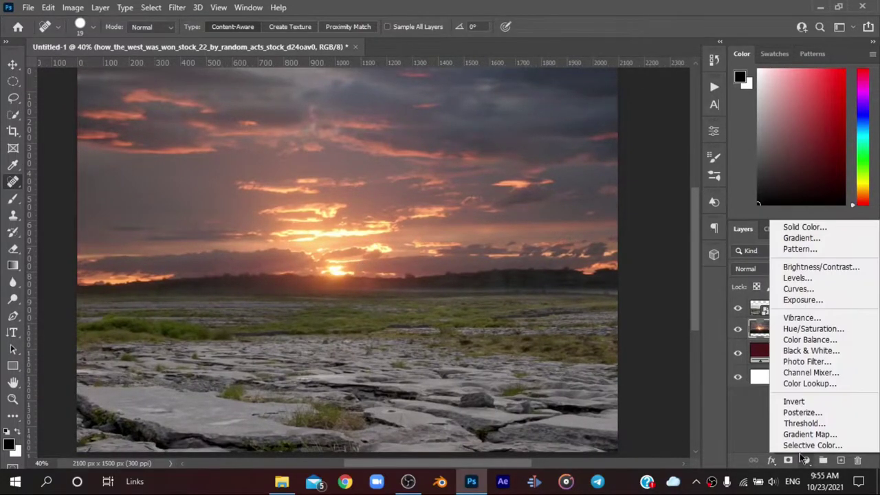
left_click(756, 402)
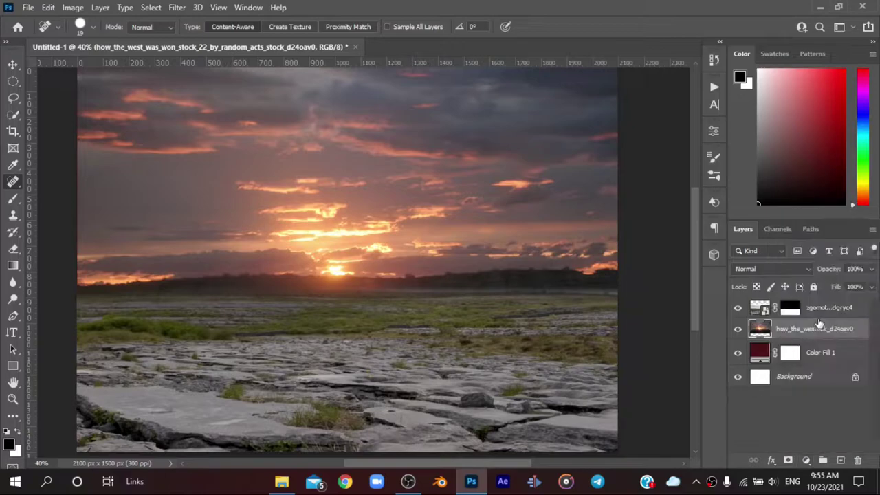
left_click_drag(833, 268, 831, 270)
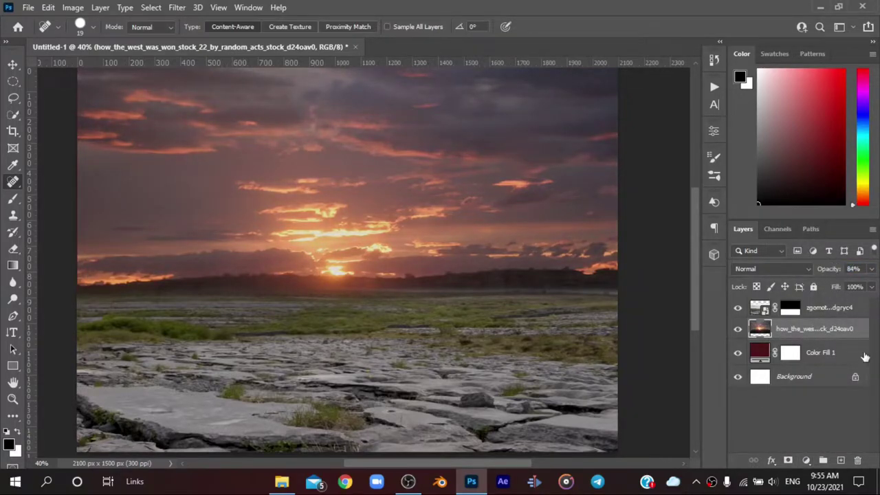
Step: Add a Hue/Saturation adjustment above the sunset with Hue set to -2
left_click(806, 459)
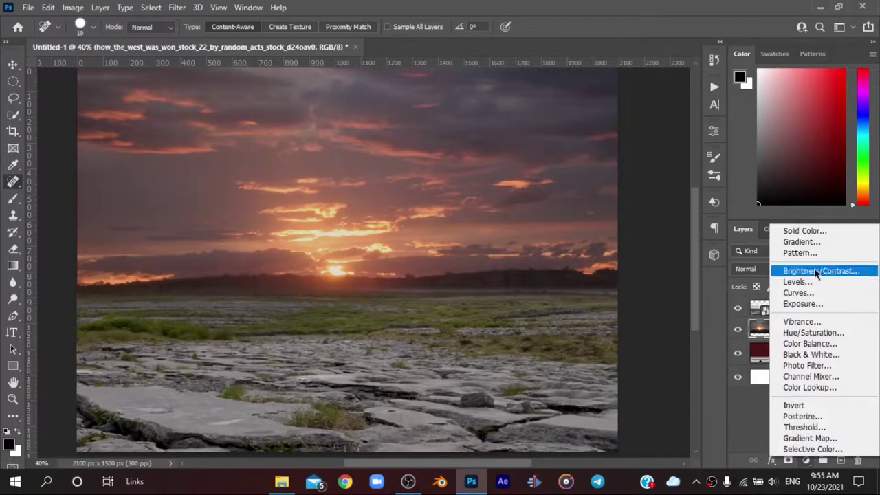
left_click(782, 338)
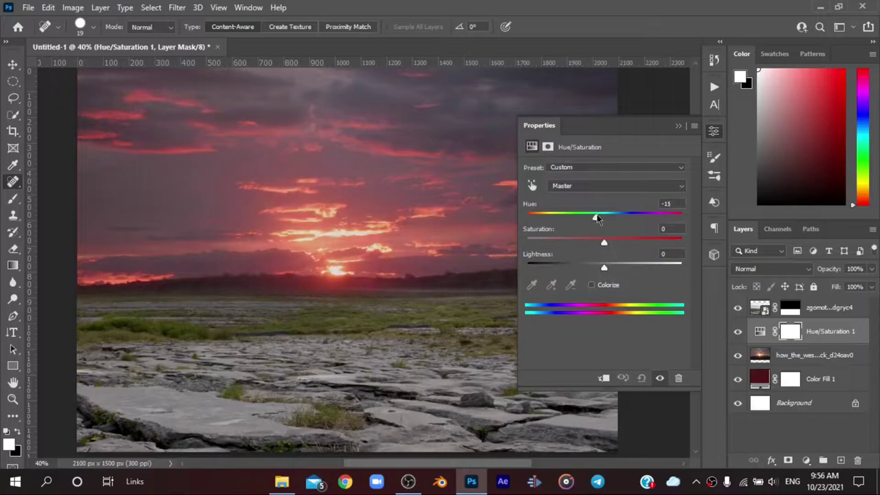
left_click_drag(602, 217, 602, 217)
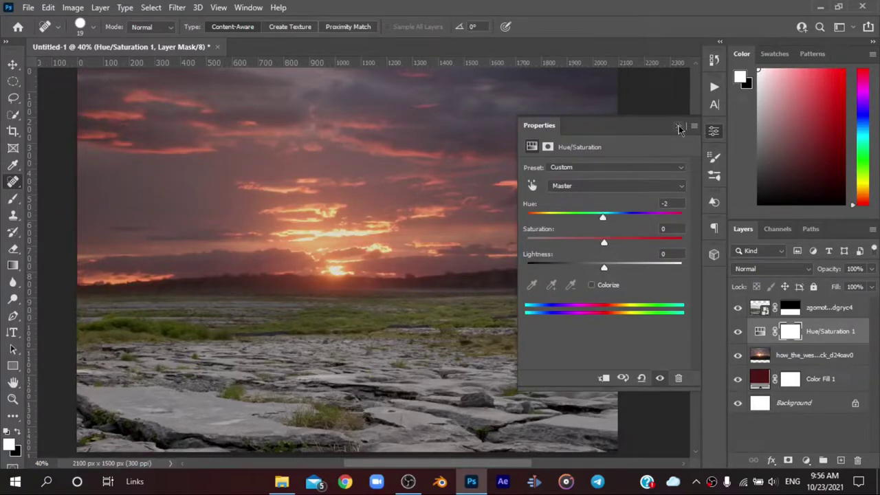
left_click(678, 128)
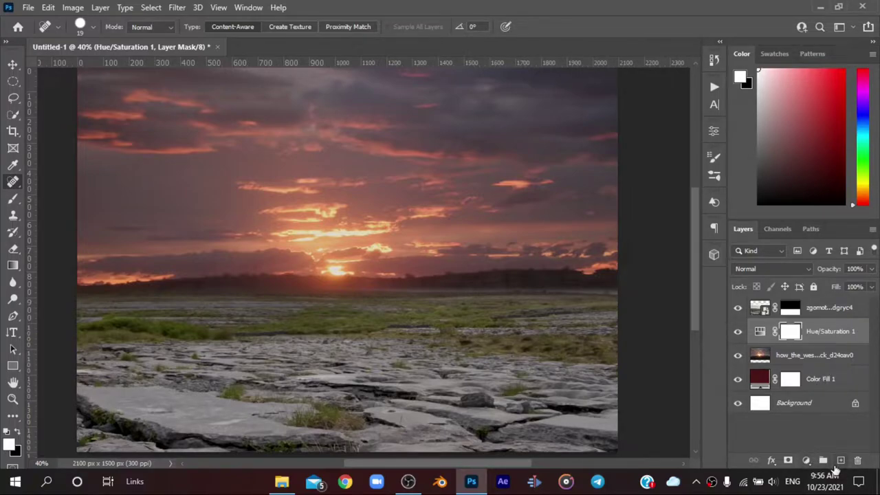
left_click(805, 460)
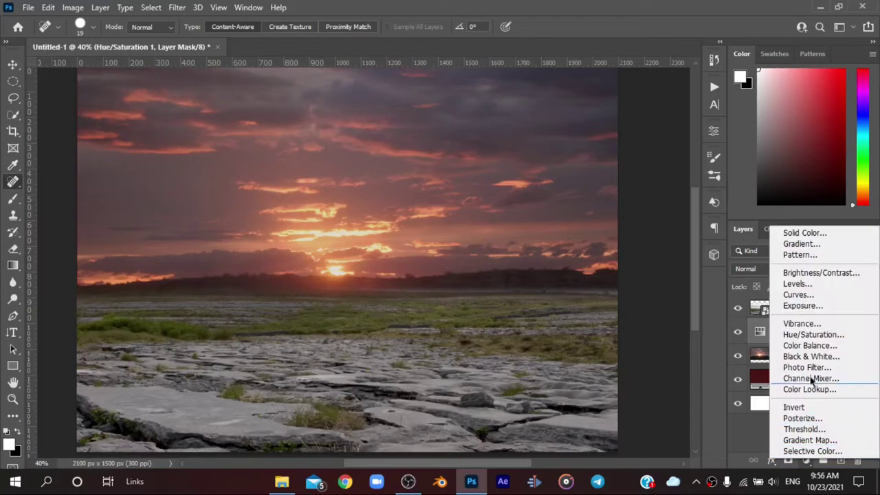
left_click(831, 287)
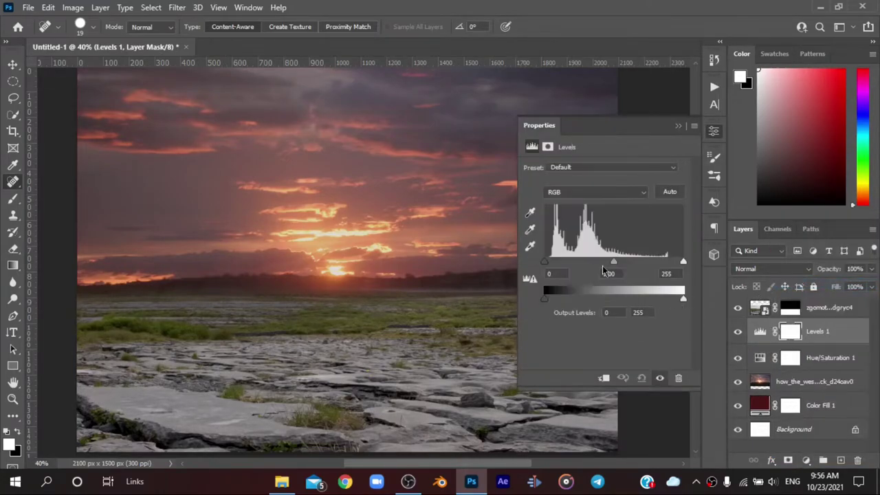
left_click(678, 126)
left_click(858, 460)
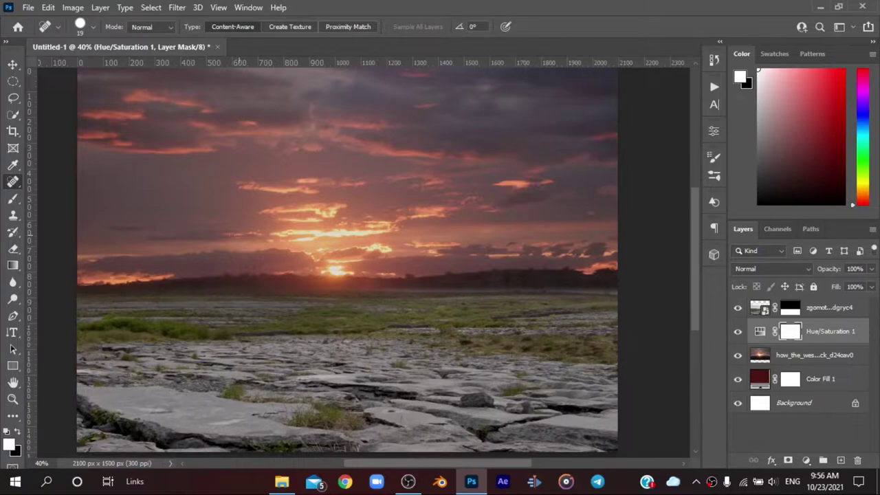
Step: On a new layer, paint a large soft orange glow sampled from the sky over the sun
left_click(12, 198)
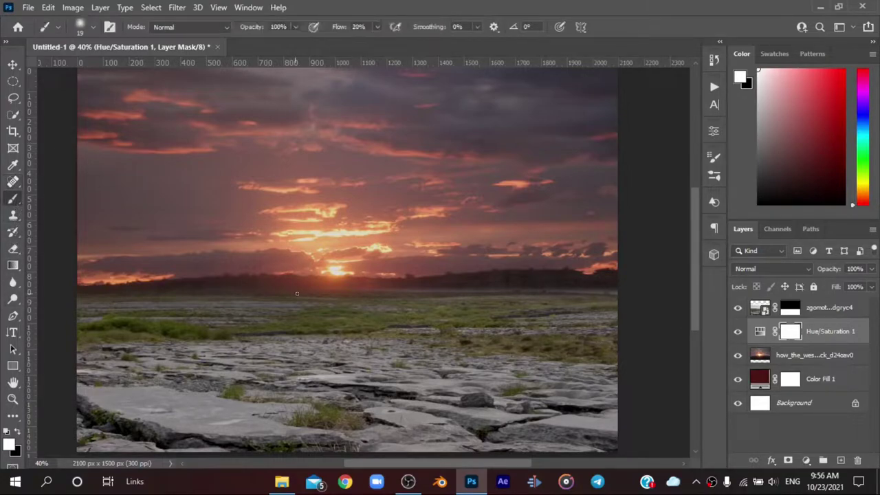
mouse_move(328, 290)
left_mouse_down()
mouse_move(338, 261)
mouse_move(371, 275)
left_mouse_up()
left_click(840, 460)
key("x")
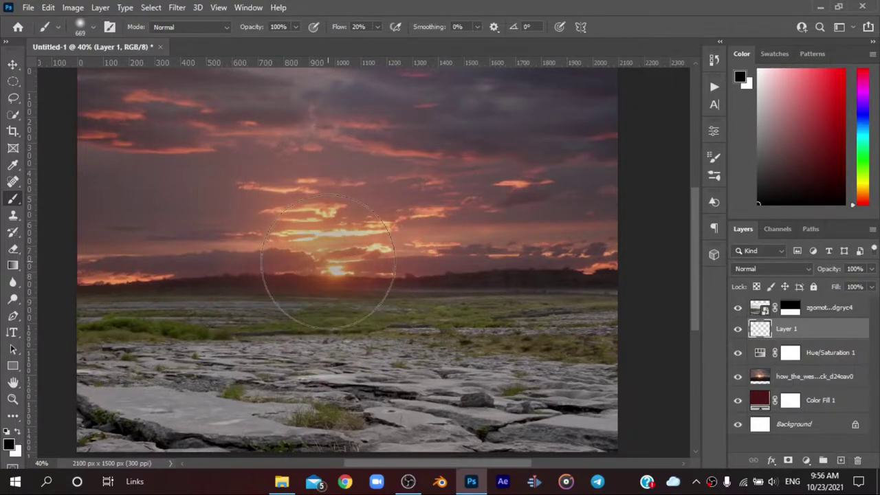
left_click(338, 268, "alt")
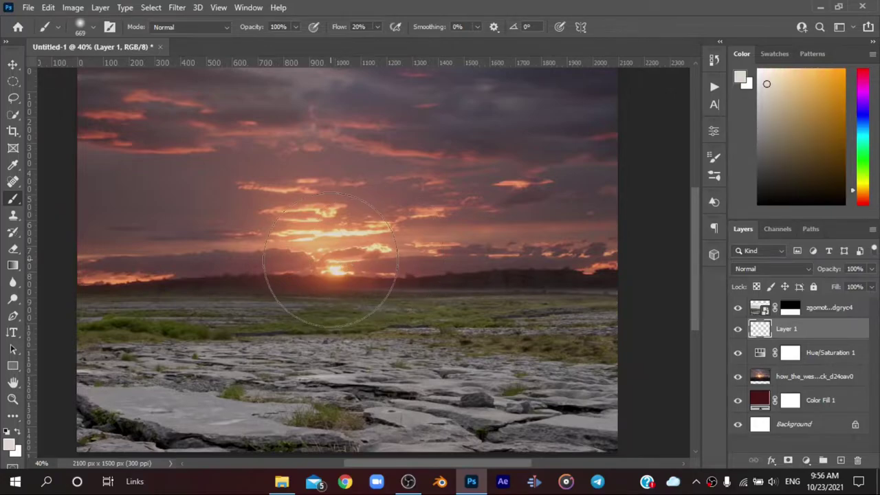
left_click(318, 201, "alt")
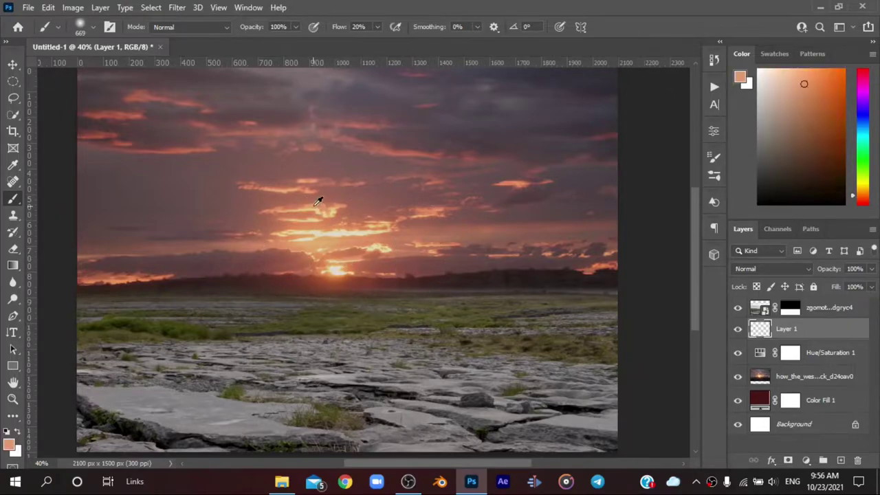
left_click_drag(323, 233, 334, 174)
left_click(335, 227)
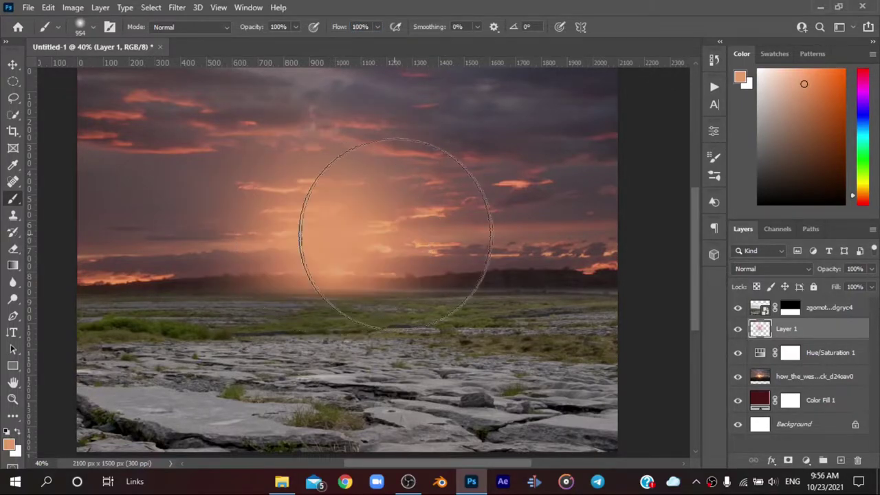
Step: Set Layer 1 to Overlay, stretch its glow wider, then add empty Layer 2 with a smaller brush
left_click(773, 270)
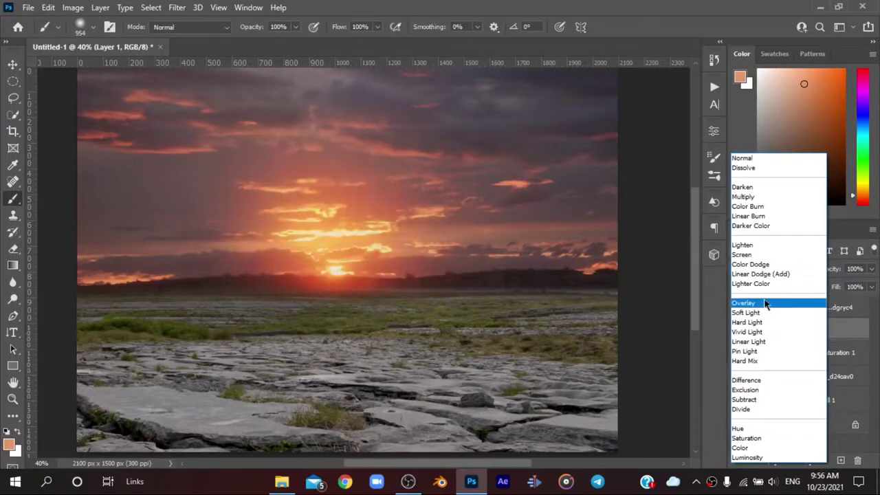
left_click(766, 304)
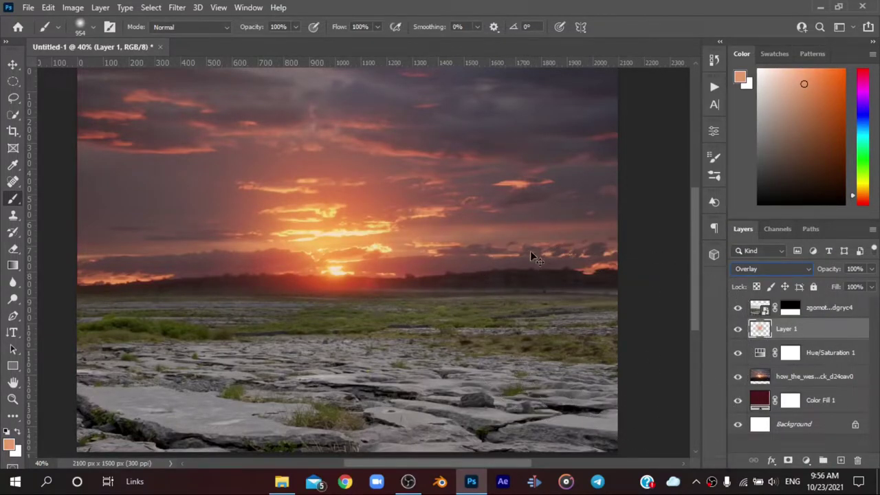
key("ctrl+t")
scroll(605, 435, "down", 1)
scroll(605, 434, "down", 1)
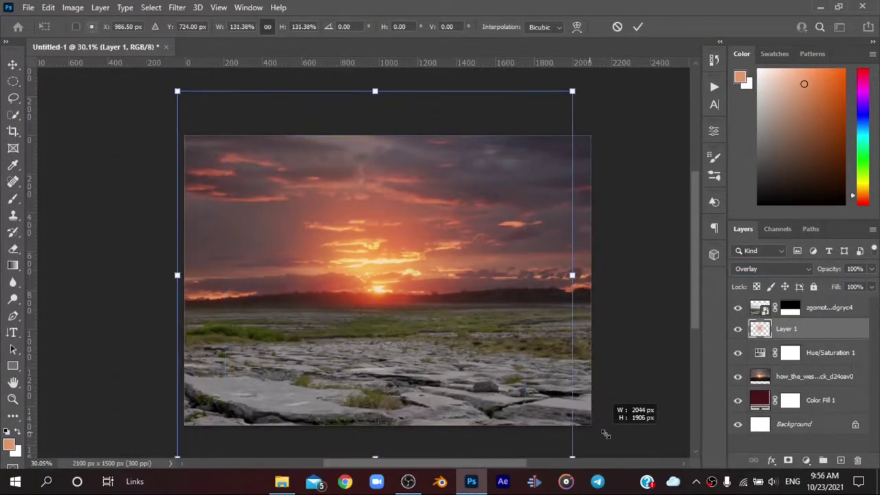
left_click_drag(604, 435, 657, 444)
left_click(638, 26)
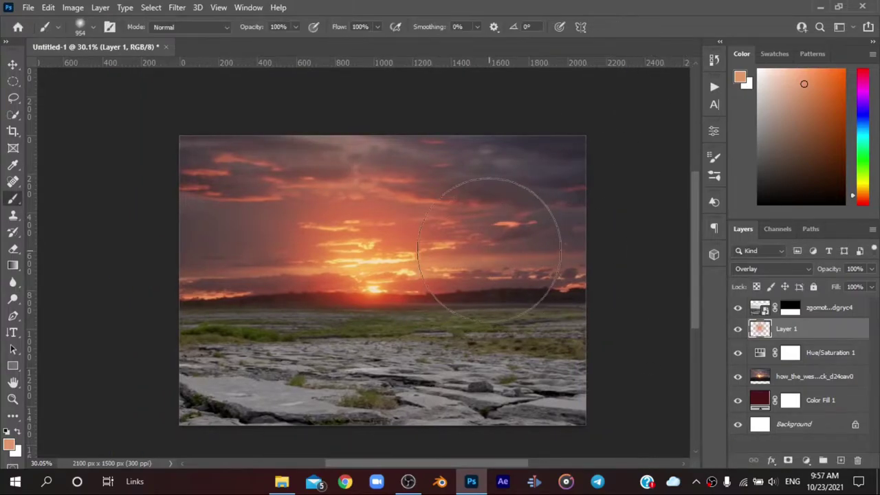
scroll(373, 220, "up", 1)
scroll(373, 199, "up", 1)
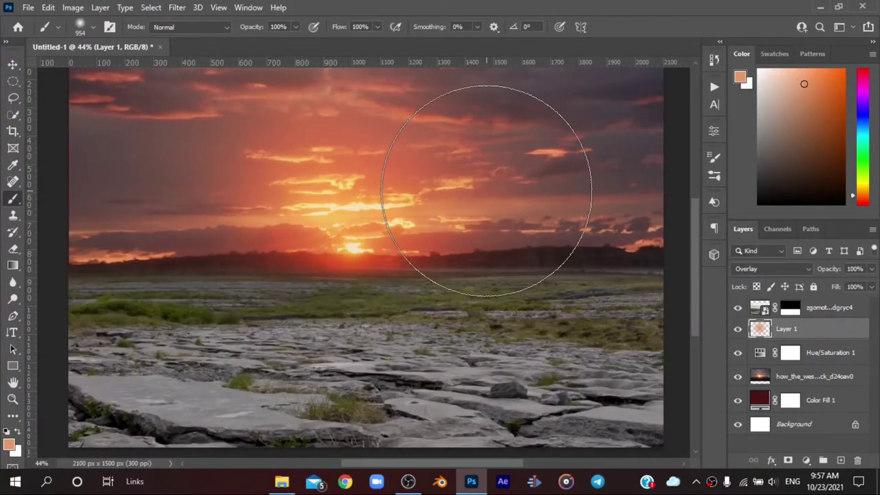
scroll(474, 172, "down", 1)
scroll(461, 158, "up", 1)
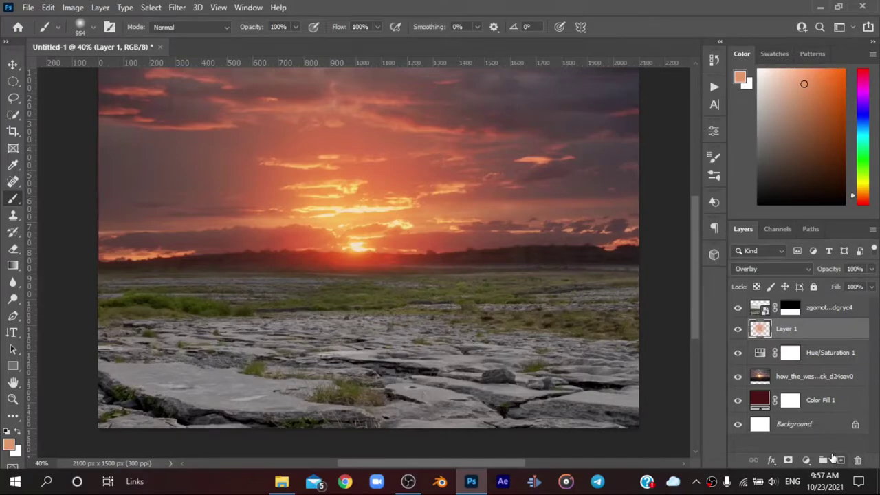
left_click(840, 459)
key("bracketleft")
key("bracketleft")
key("bracketleft")
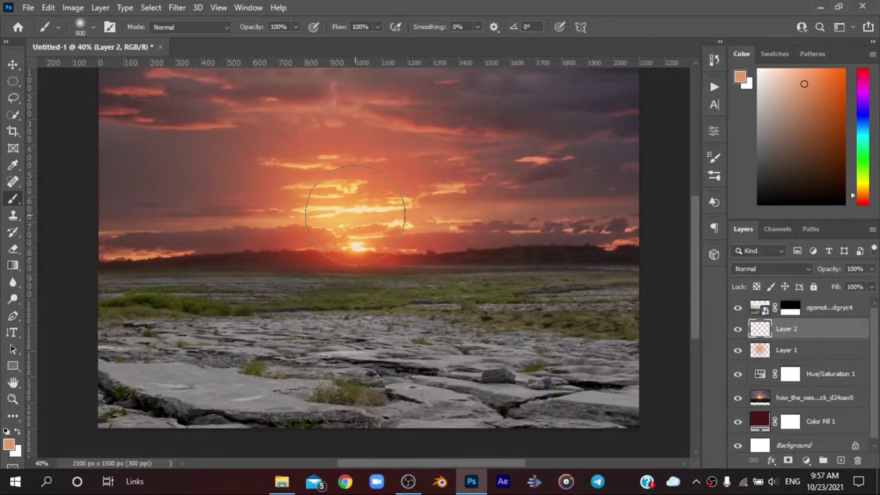
Step: Set Layer 2 to Screen blending and enlarge its glow around the sun
left_click(777, 268)
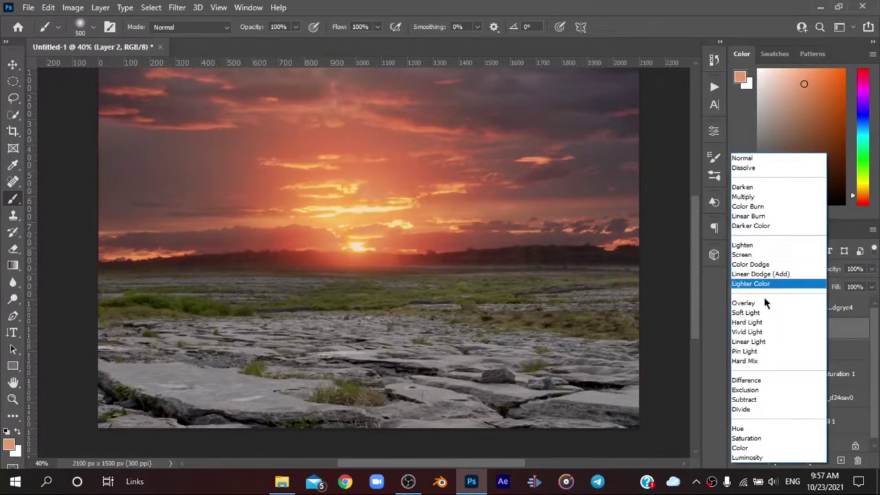
left_click(750, 256)
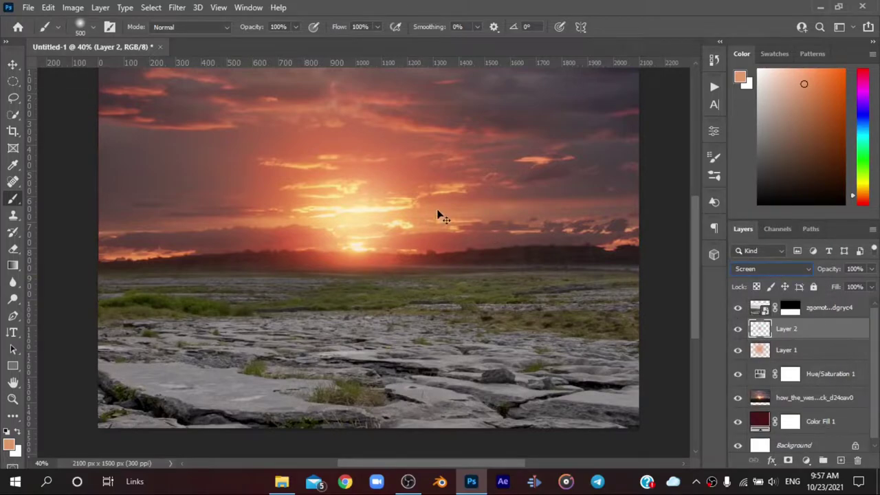
key("ctrl+t")
left_click_drag(461, 115, 546, 30)
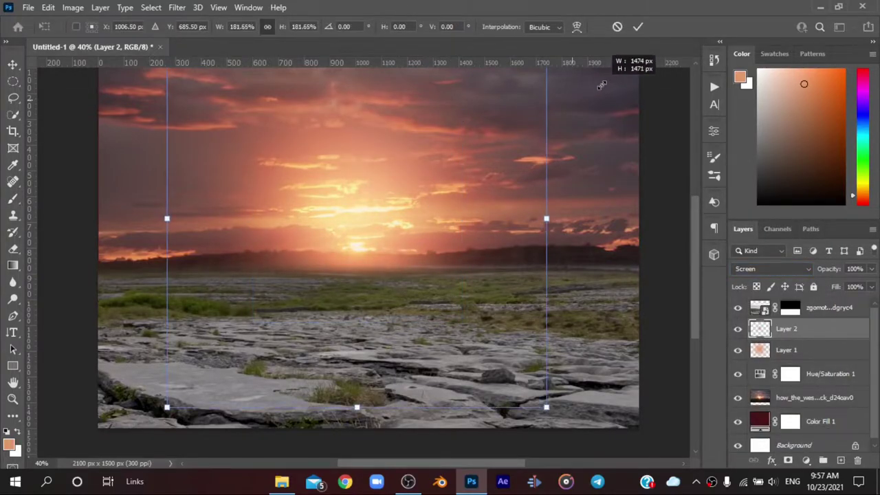
left_click(638, 27)
Step: Scale Layer 1's glow up slightly and shift it upward over the sun
left_click_drag(811, 350, 811, 358)
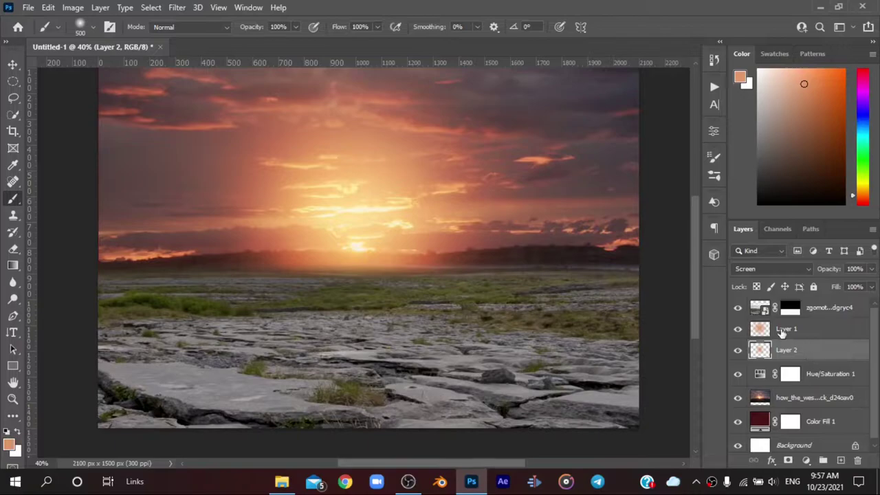
left_click(785, 329)
scroll(417, 184, "down", 3)
key("ctrl+t")
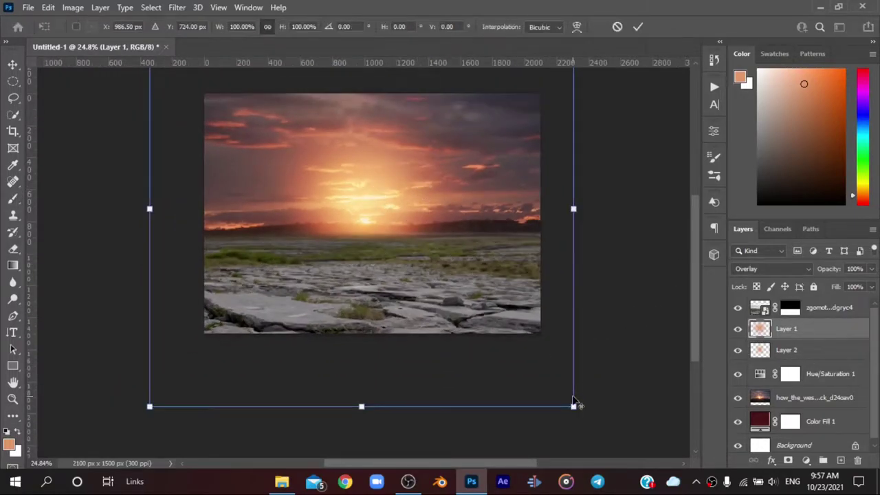
left_click_drag(574, 400, 591, 420)
left_click_drag(246, 207, 249, 183)
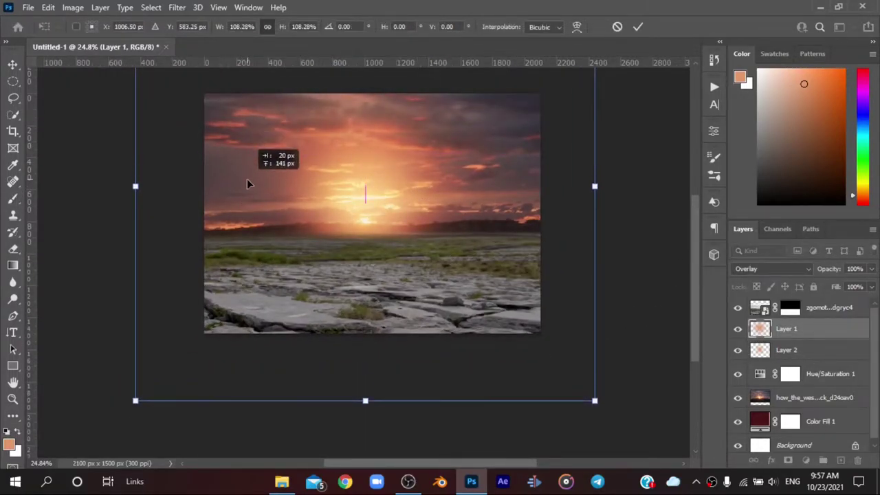
left_click(638, 27)
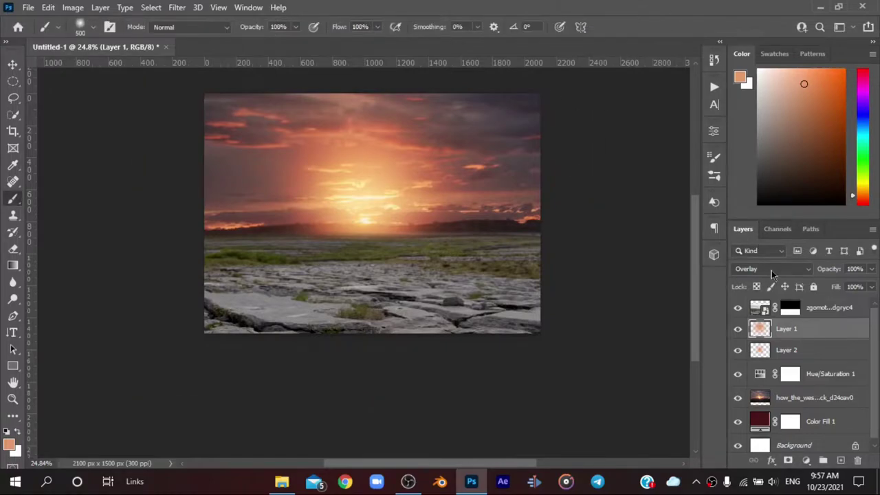
Step: Put Layer 2 back above Layer 1 and lower its opacity to 61%
left_click(738, 350)
scroll(397, 149, "up", 2)
left_click_drag(790, 350, 827, 323)
left_click(737, 329)
left_click_drag(834, 271, 818, 272)
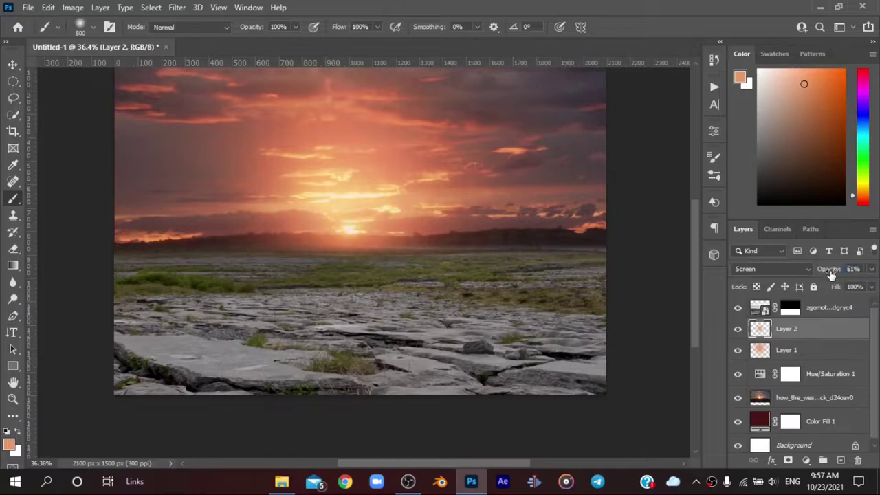
Step: Add a Brightness/Contrast layer above the glow layers with brightness 45 and contrast -8
left_click(805, 460)
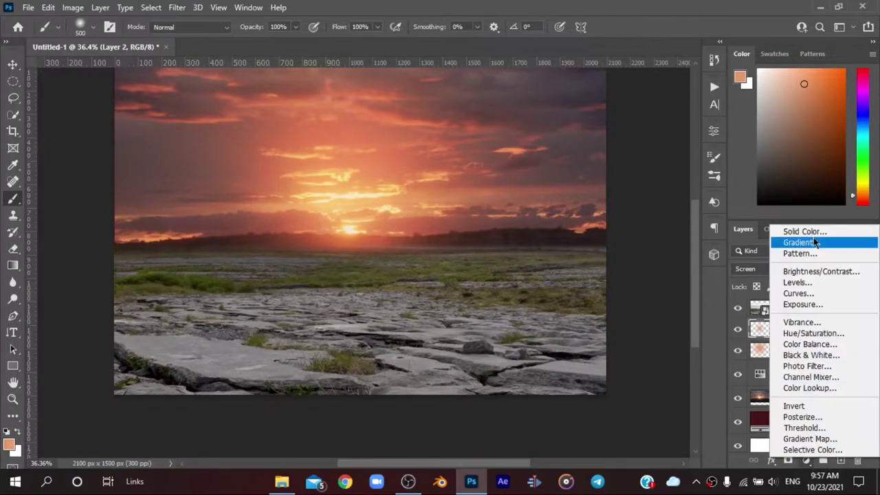
left_click(818, 278)
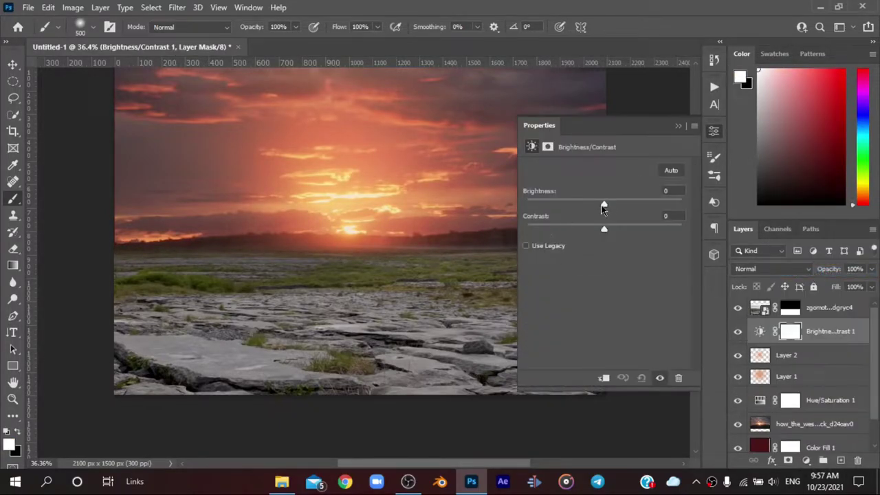
mouse_move(602, 206)
left_mouse_down()
mouse_move(651, 204)
mouse_move(609, 205)
mouse_move(636, 205)
mouse_move(576, 232)
mouse_move(593, 235)
left_mouse_up()
left_click_drag(633, 205, 627, 208)
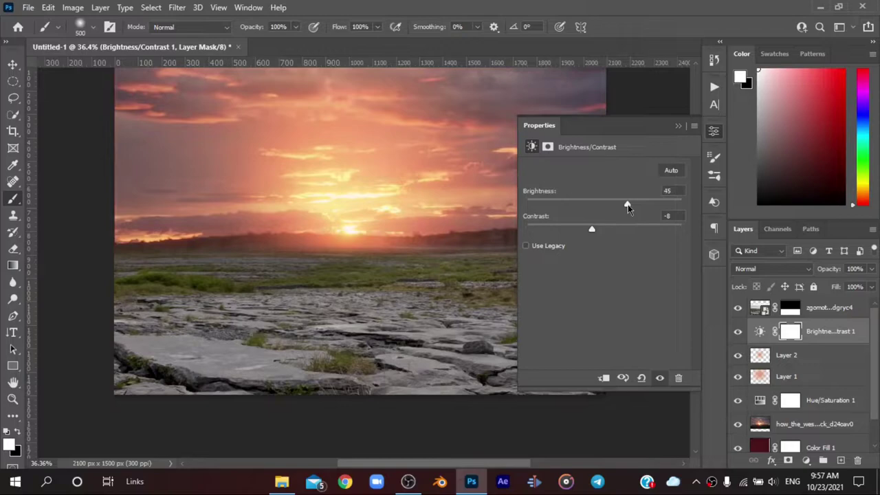
left_click(677, 128)
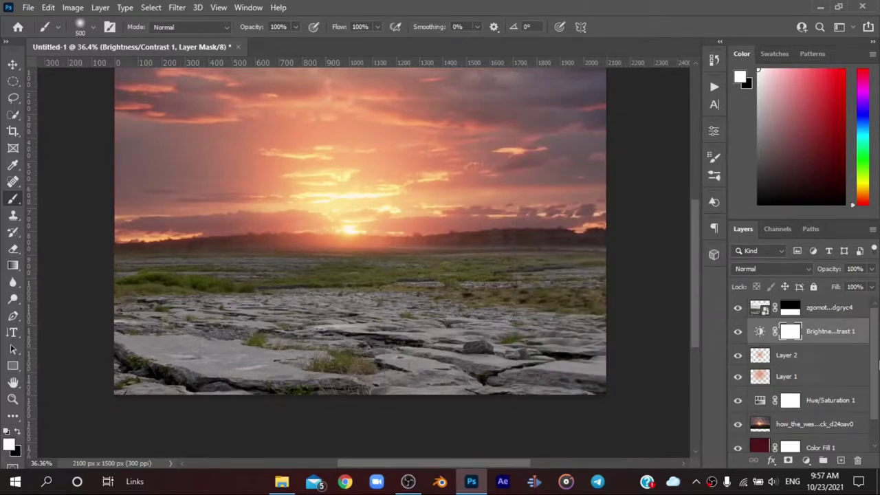
Step: On a new Layer 3, paint dark grey and mauve haze sampled from the sky along its edges
left_click(839, 461)
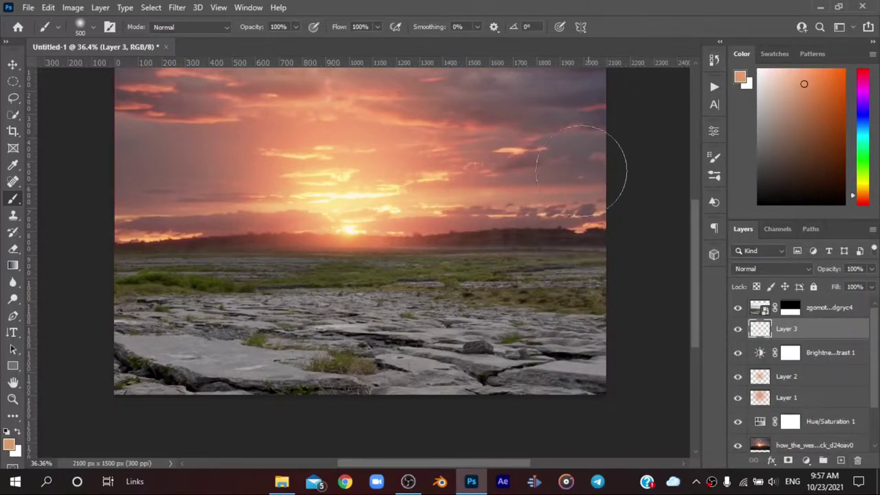
left_click(581, 96, "alt")
mouse_move(571, 142)
left_mouse_down()
mouse_move(595, 108)
mouse_move(559, 222)
left_mouse_up()
left_click(117, 137, "alt")
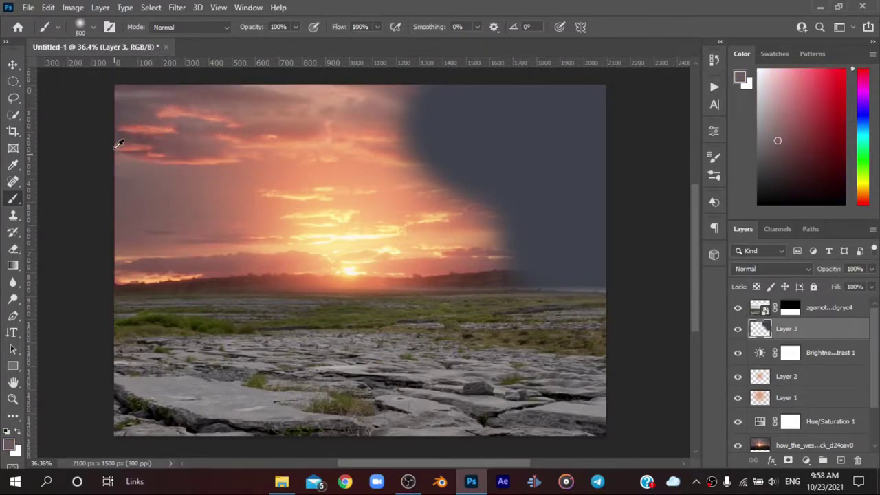
left_click_drag(144, 103, 138, 275)
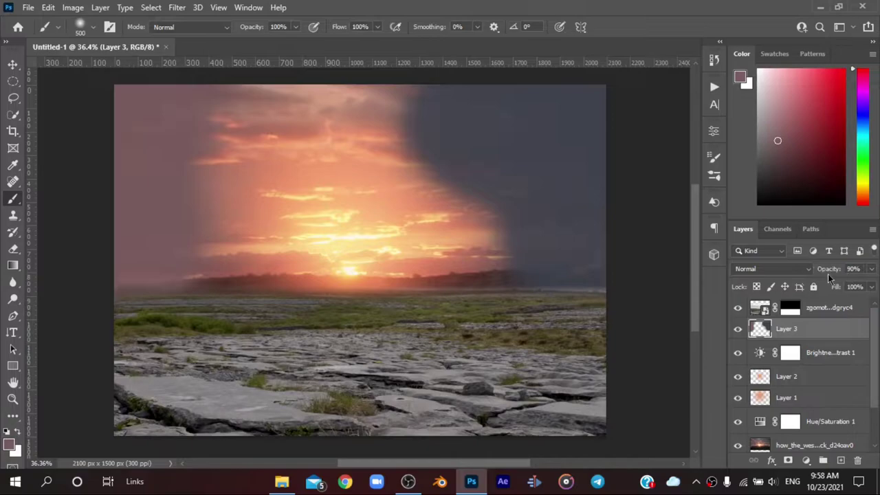
Step: Mask the haze off the bright sunset centre and fade Layer 3 to 6% opacity
left_click_drag(828, 273, 811, 273)
left_click(806, 460)
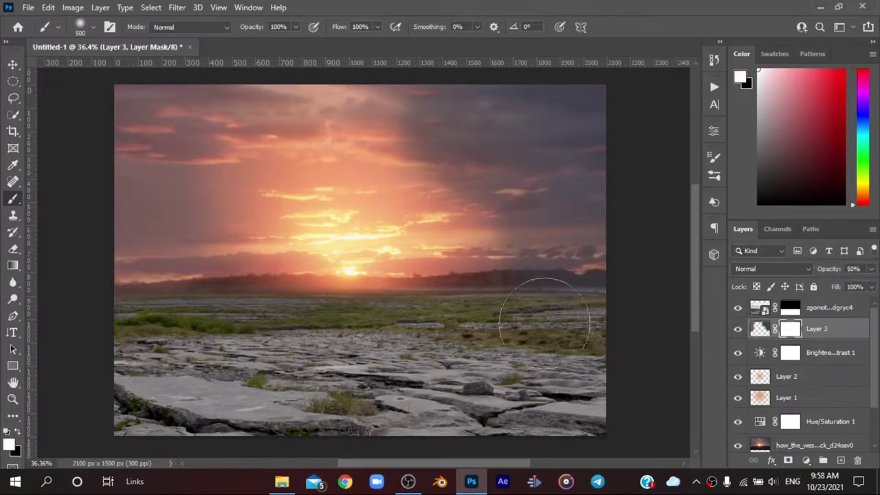
key("x")
mouse_move(412, 196)
left_mouse_down()
mouse_move(423, 236)
mouse_move(295, 196)
mouse_move(275, 206)
left_mouse_up()
left_click_drag(828, 272, 809, 269)
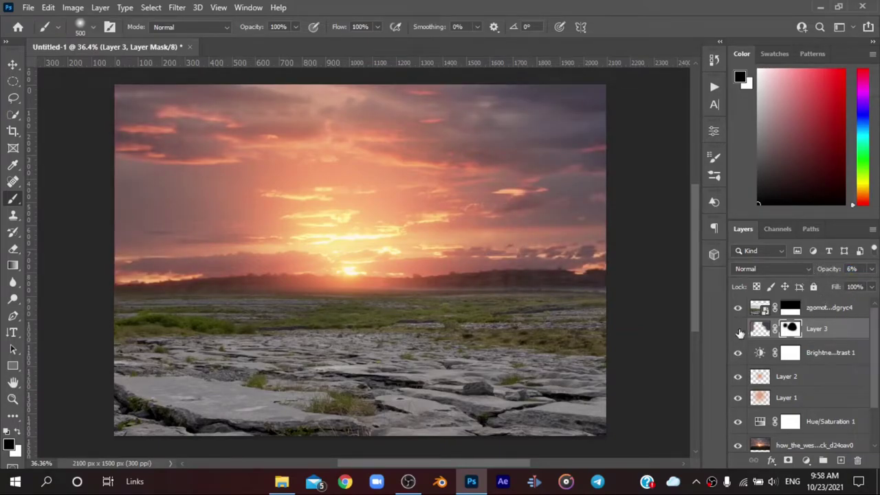
left_click(739, 329)
left_click(830, 314)
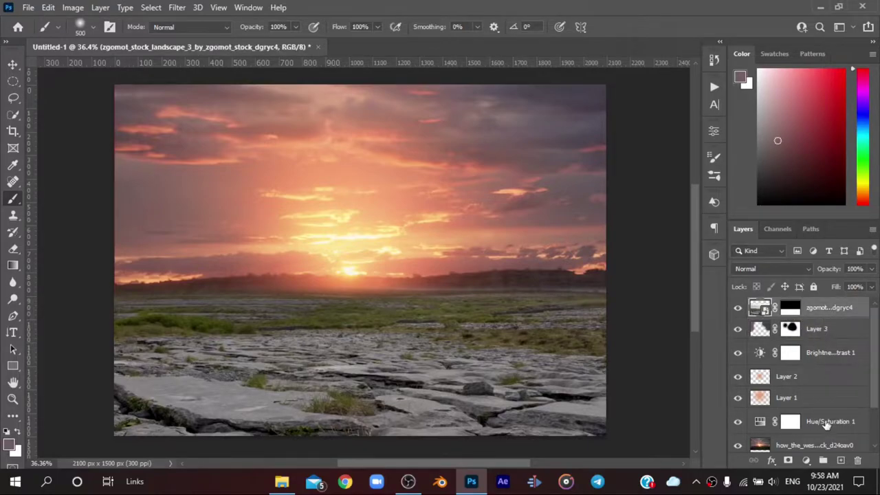
Step: Add a Levels adjustment clipped to the landscape, lowering output white to darken it
left_click(807, 458)
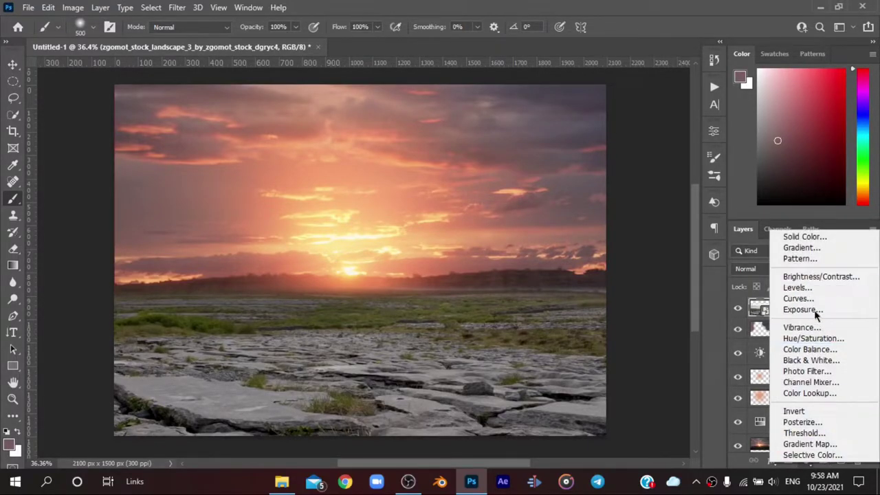
left_click(790, 299)
mouse_move(688, 300)
left_mouse_down()
mouse_move(595, 300)
mouse_move(602, 309)
left_mouse_up()
left_click(603, 377)
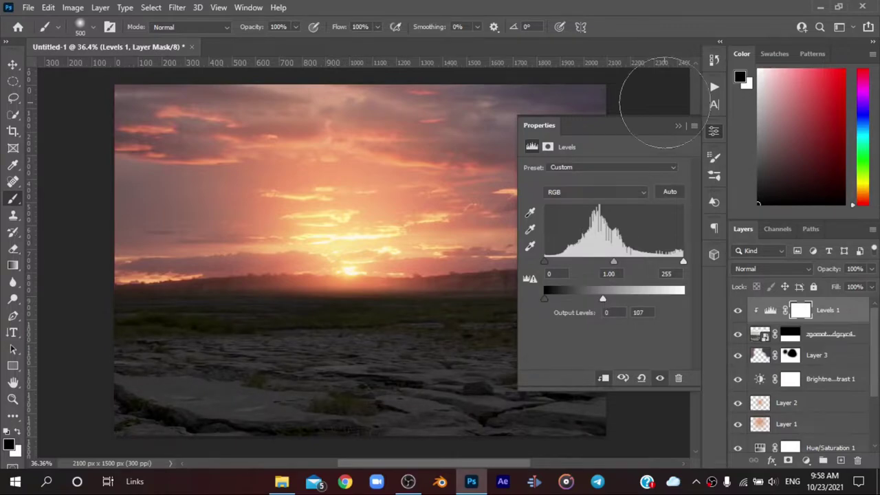
left_click(714, 131)
Step: Add a clipped Hue/Saturation adjustment reducing saturation and shifting hue, plus an empty clipped Layer 4
left_click(806, 459)
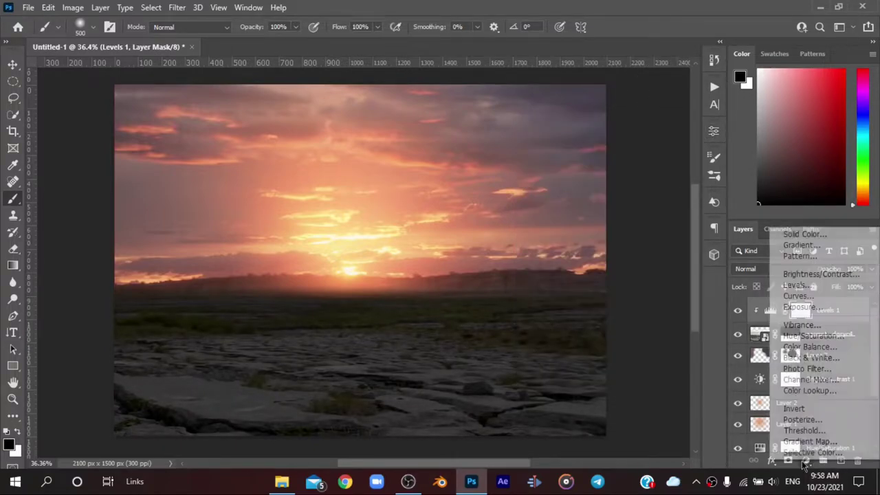
left_click(805, 335)
left_click(604, 379)
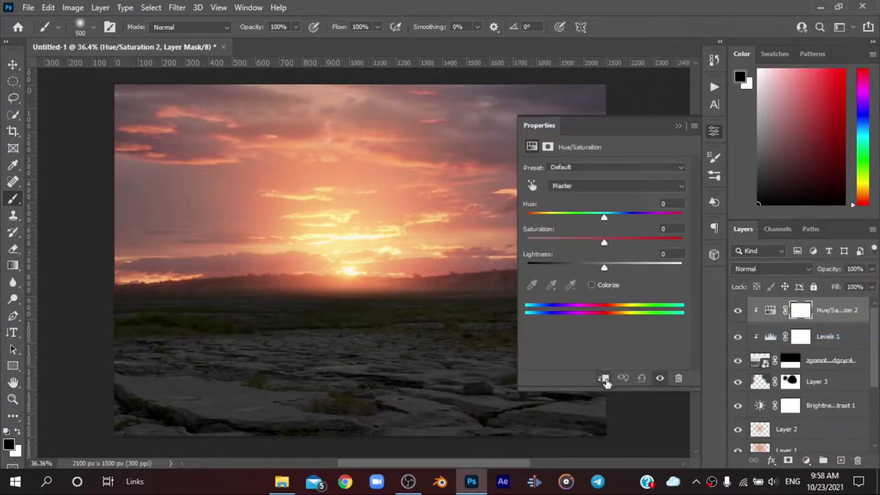
left_click_drag(602, 240, 579, 245)
left_click_drag(605, 218, 597, 218)
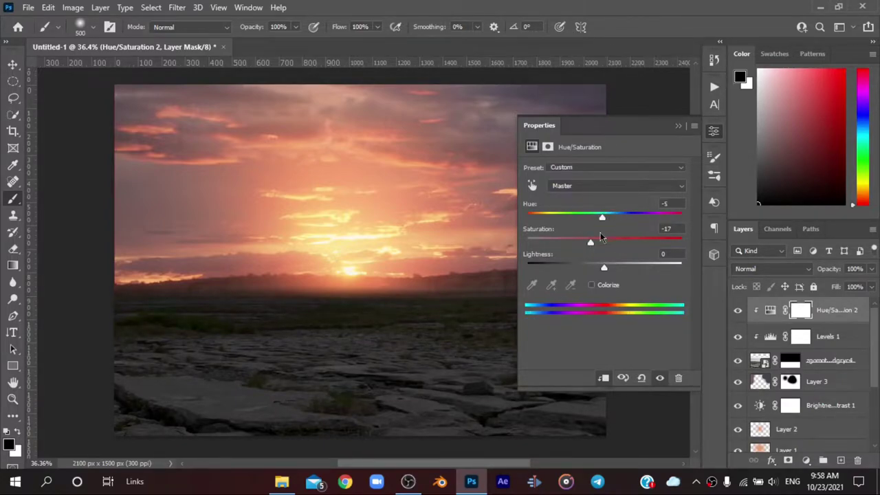
left_click(677, 126)
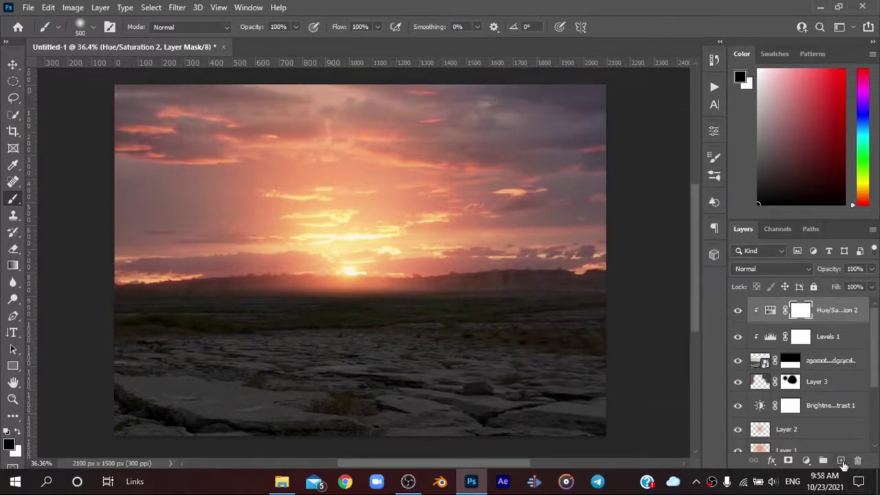
left_click(840, 460)
left_click(753, 312, "alt")
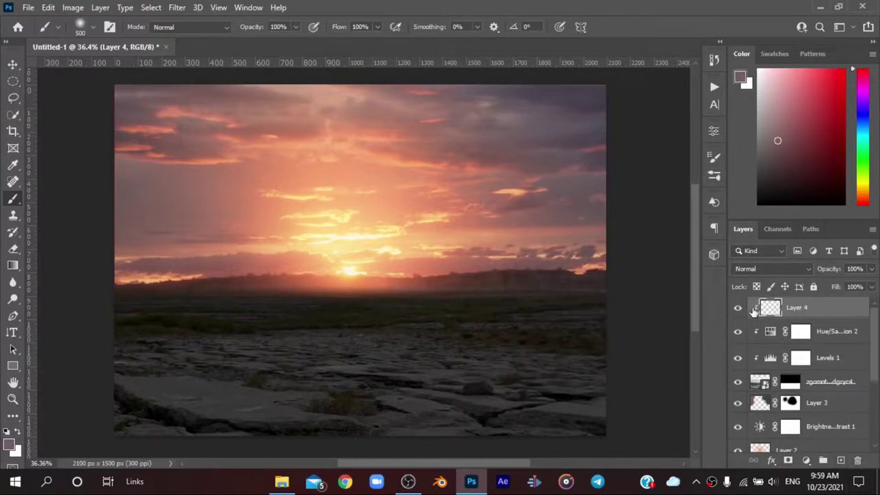
Step: Add a Color Balance adjustment with midtones red +19 and yellow -12, then select Layer 4
left_click(825, 334)
left_click(806, 460)
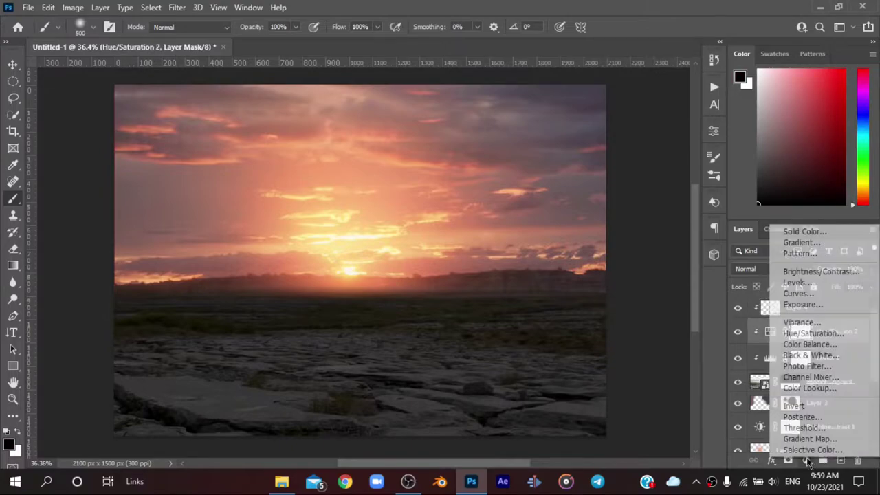
left_click(822, 347)
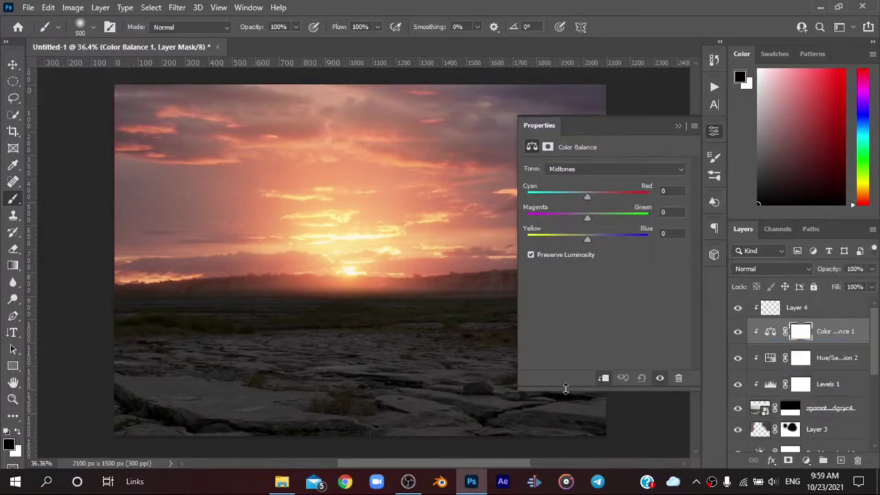
left_click(599, 198)
left_click_drag(603, 200, 599, 201)
left_click_drag(587, 238, 576, 239)
left_click(679, 127)
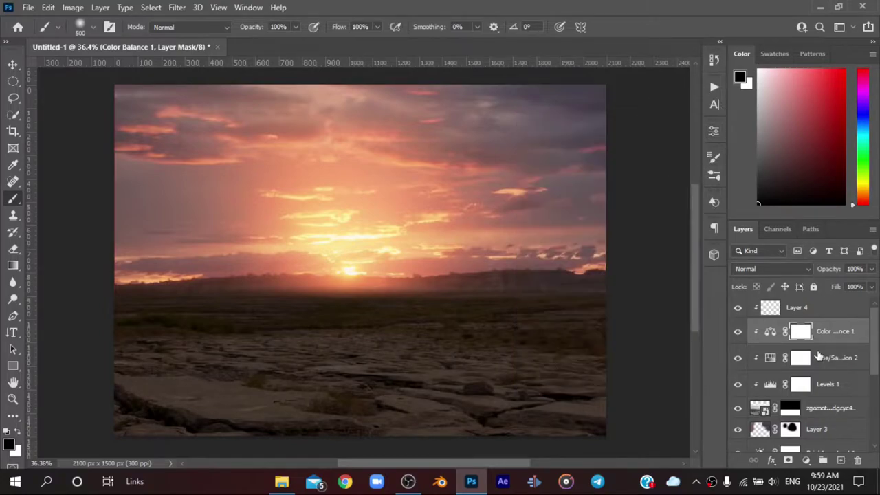
left_click(833, 311)
Step: Paint sky-sampled salmon across the ground on Layer 4, set to Overlay at reduced opacity
left_click(430, 190, "alt")
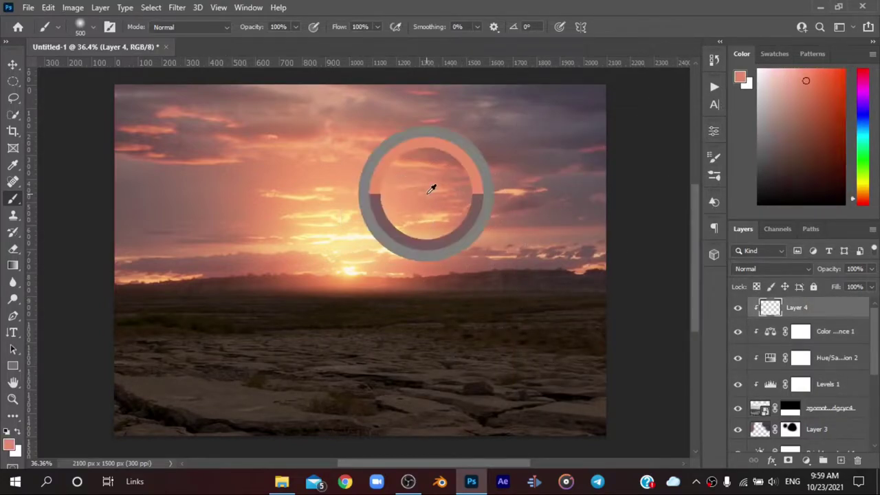
mouse_move(131, 319)
left_mouse_down()
mouse_move(413, 295)
mouse_move(69, 334)
left_mouse_up()
left_click(773, 269)
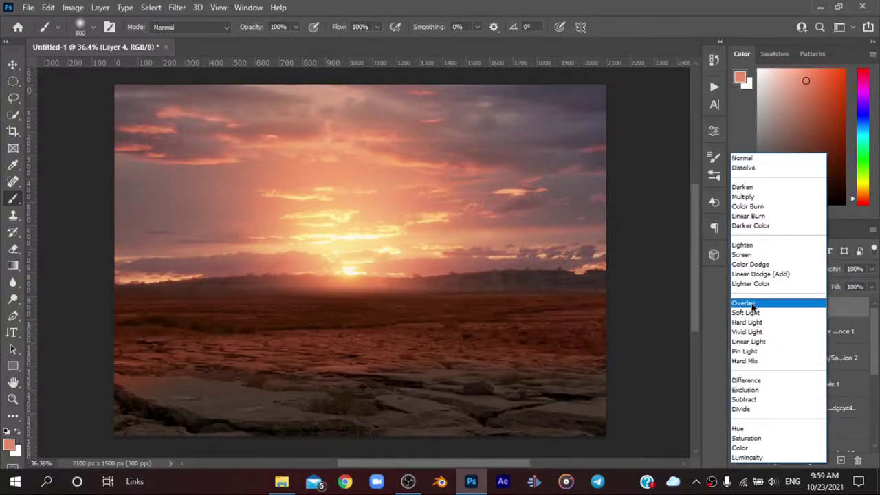
left_click(756, 300)
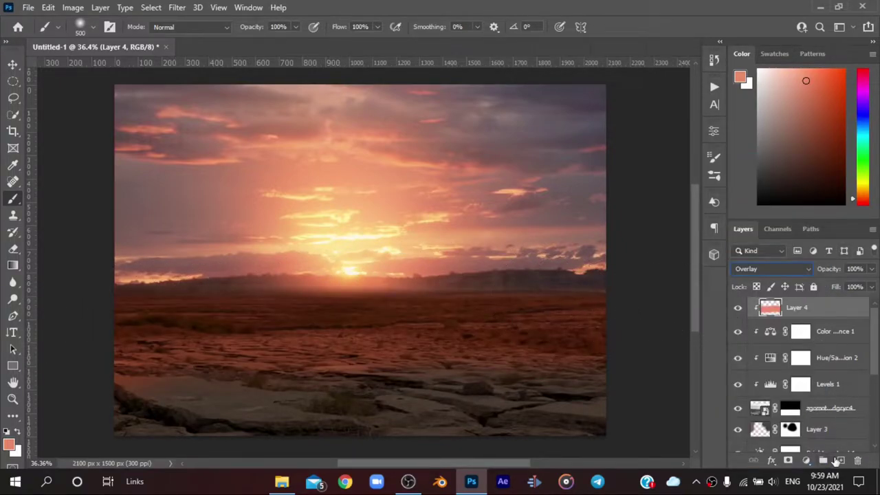
left_click_drag(835, 274, 813, 274)
Step: Add clipped Layer 5 with a wide salmon haze across the horizon, blended Soft Light
left_click(840, 460)
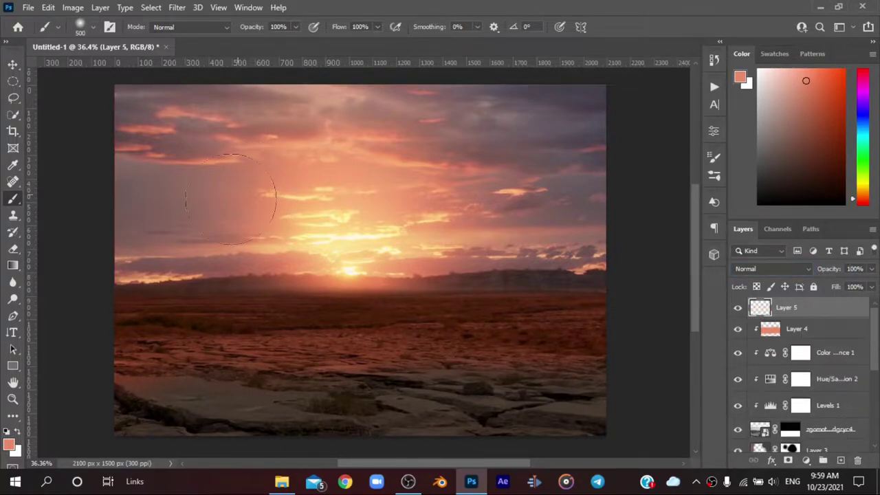
left_click_drag(138, 285, 605, 252)
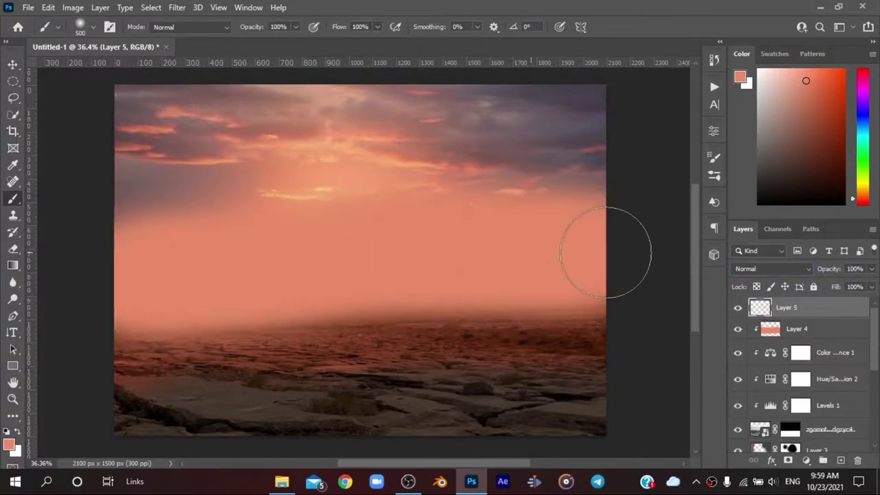
left_click(756, 311, "alt")
left_click(772, 275)
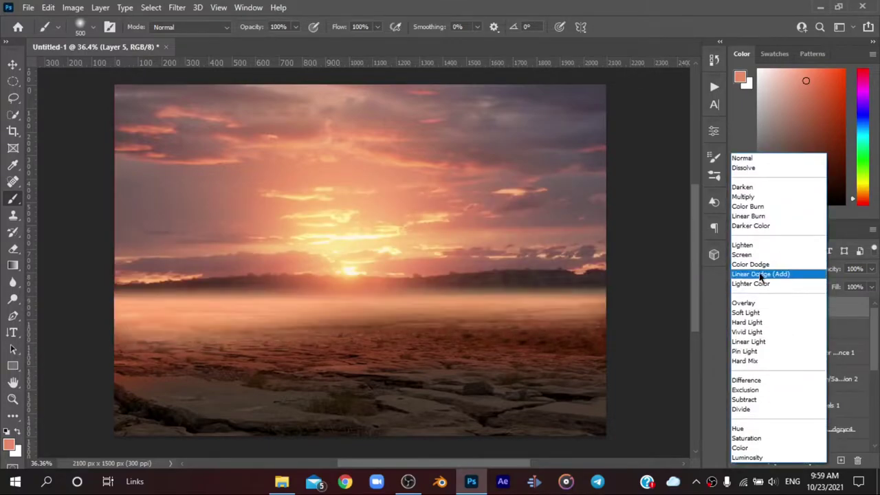
left_click(760, 316)
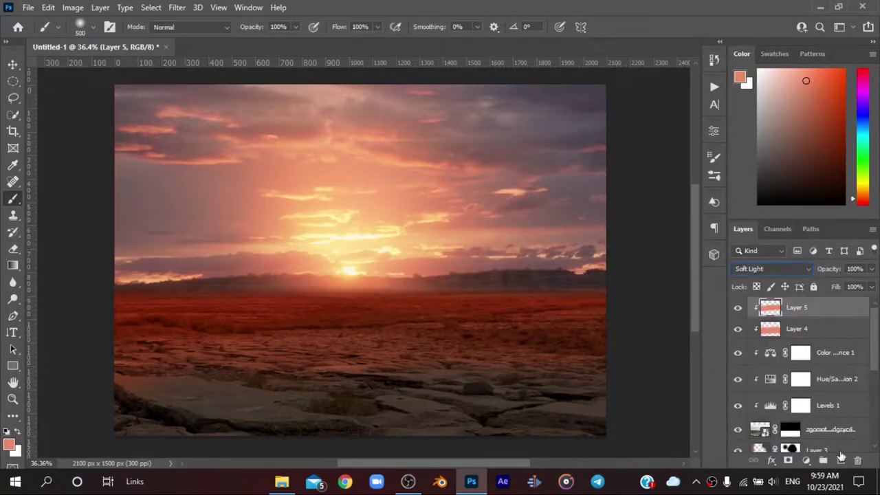
Step: Add Layer 6 with salmon haze along the horizon, blended Screen at 59% opacity
left_click(840, 457)
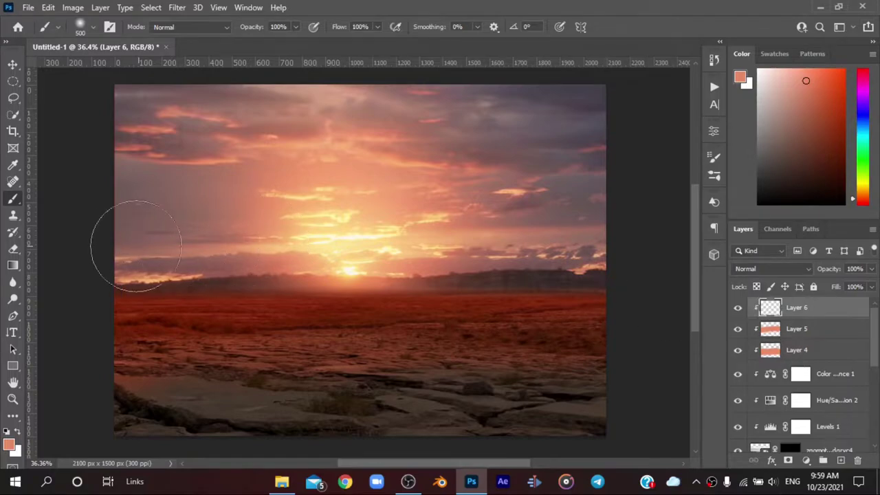
left_click_drag(179, 306, 358, 303)
left_click_drag(358, 244, 570, 302)
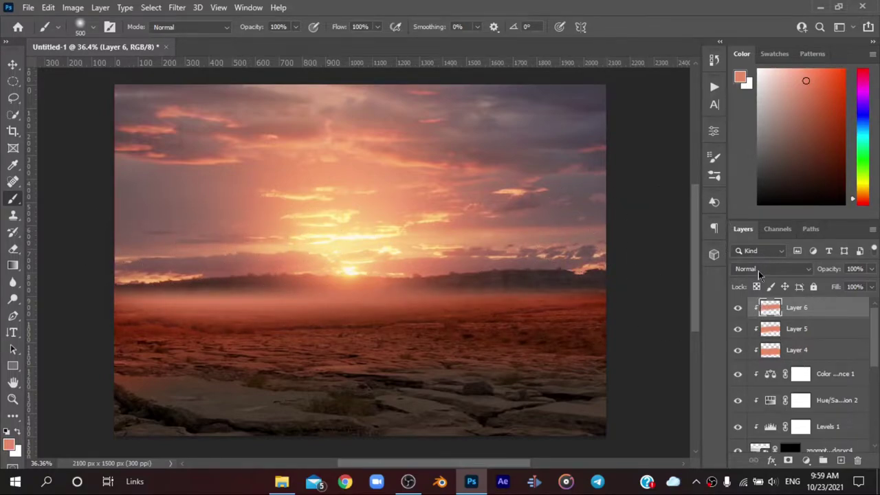
left_click(759, 269)
left_click(749, 255)
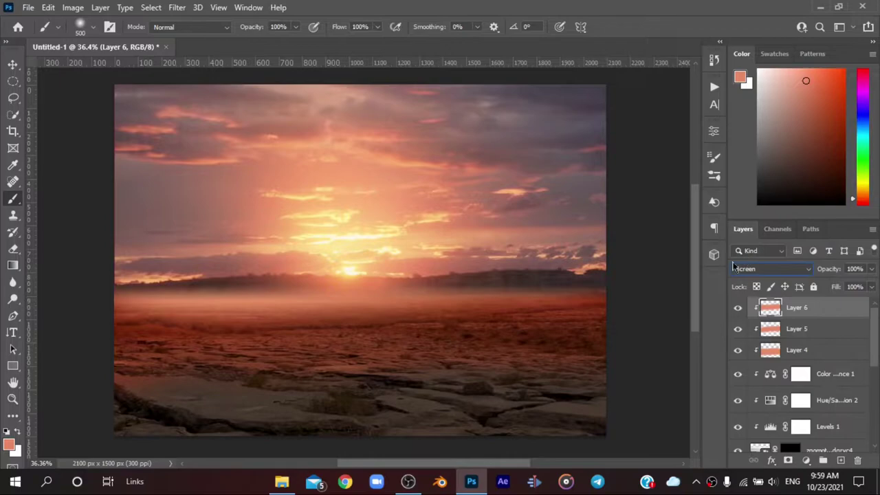
left_click_drag(835, 271, 828, 274)
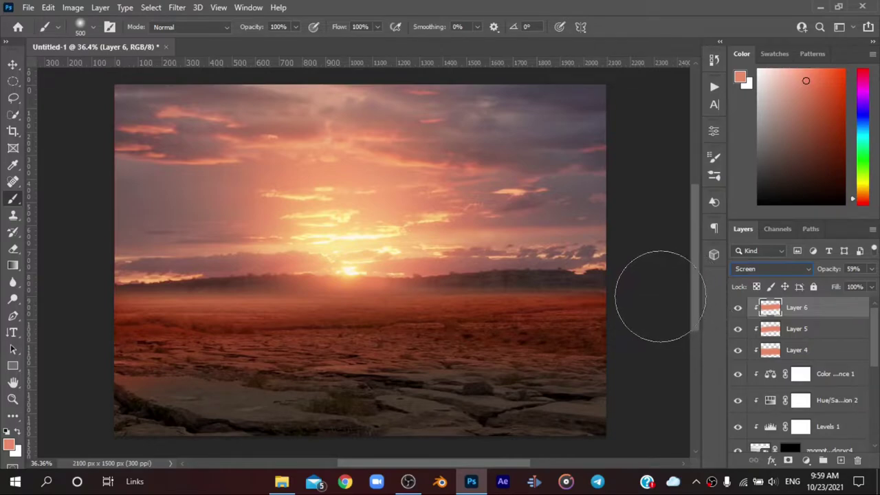
Step: Add a layer mask to Layer 4 and paint black to hide the salmon tint on the lower foreground
left_click(813, 351)
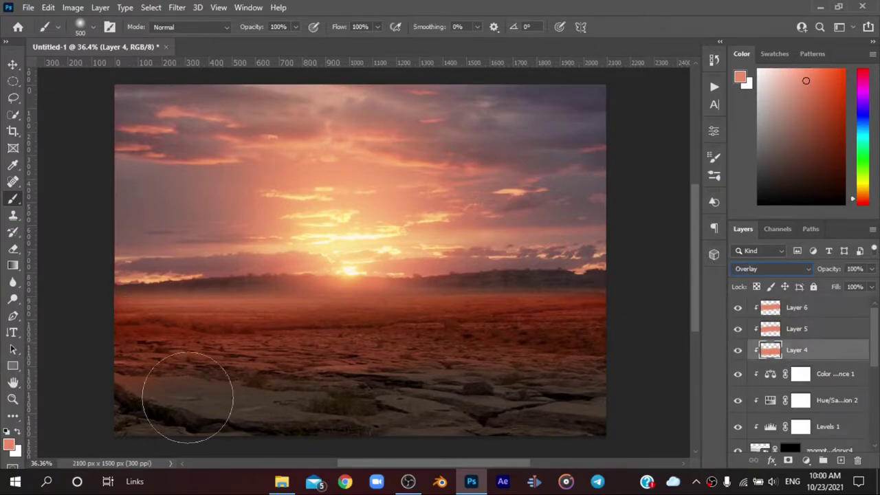
left_click_drag(186, 398, 413, 369)
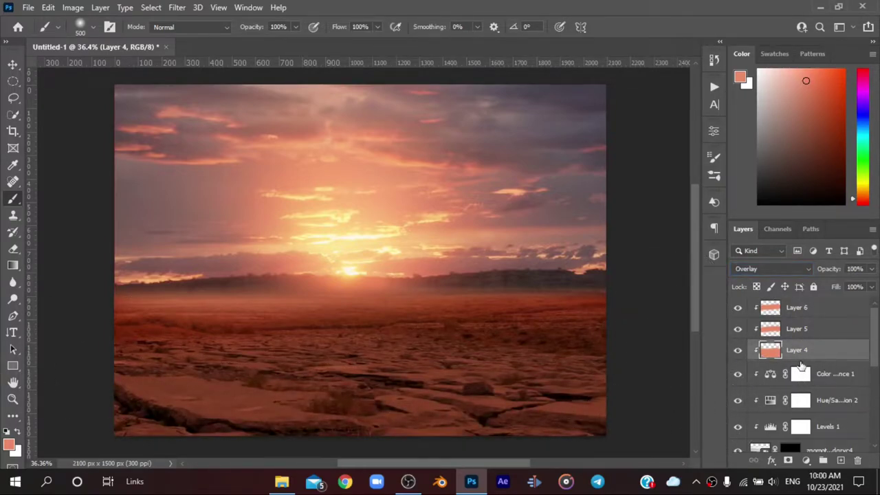
left_click(788, 460)
key("d")
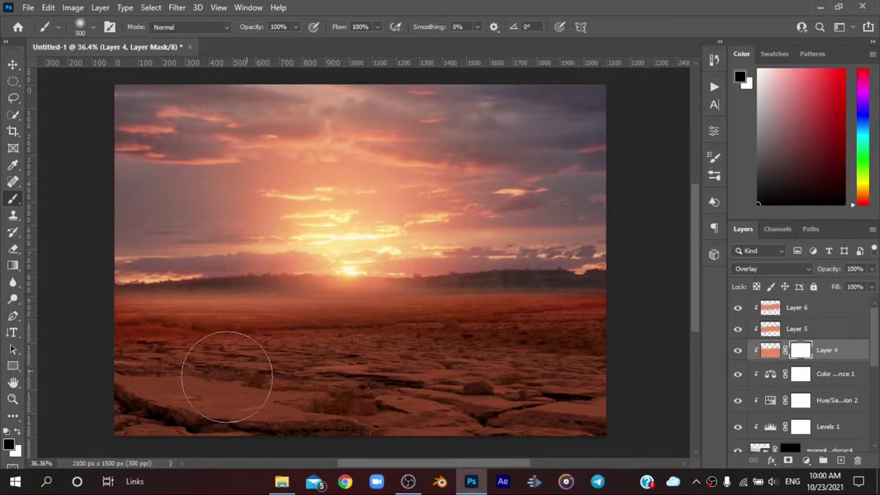
left_click_drag(287, 390, 393, 422)
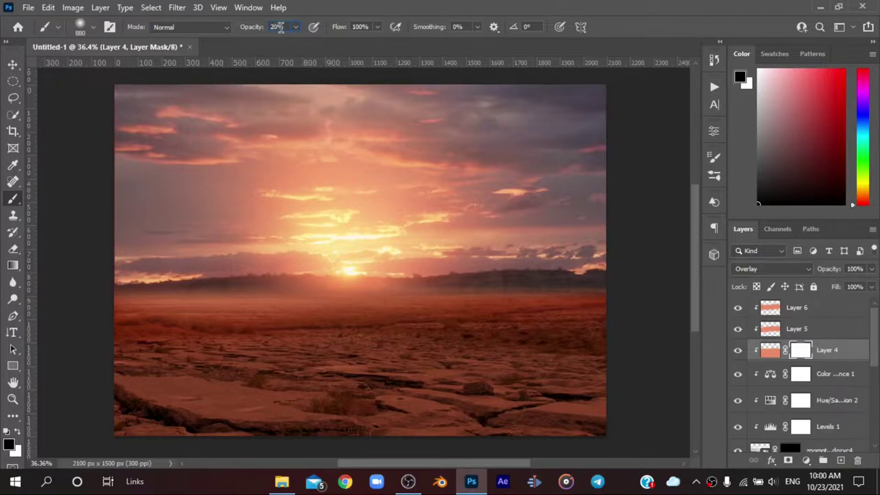
mouse_move(176, 422)
left_mouse_down()
mouse_move(605, 419)
mouse_move(500, 298)
mouse_move(463, 301)
left_mouse_up()
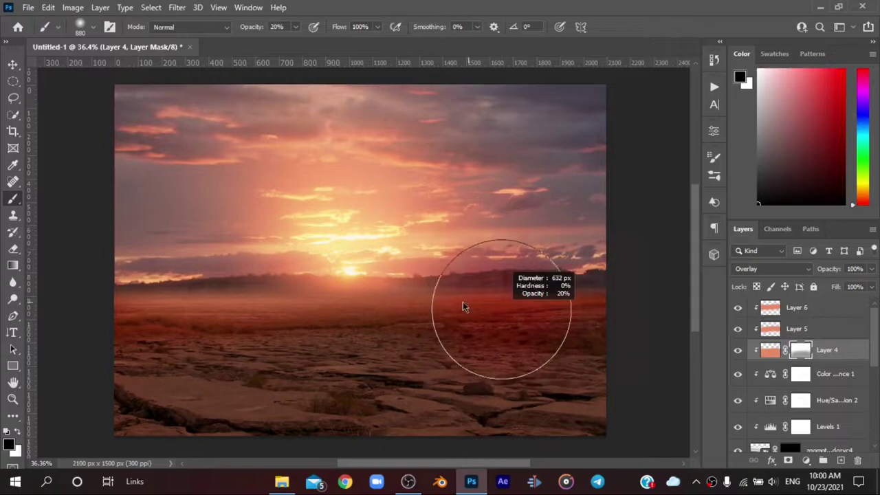
Step: Return to Layer 4's mask and soften the tint over the middle ground
left_click(18, 63)
left_click(806, 313)
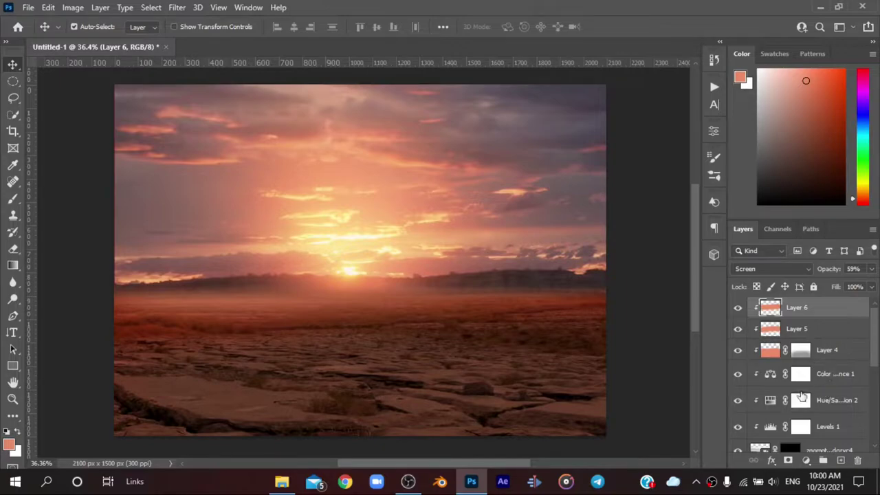
scroll(530, 277, "down", 1)
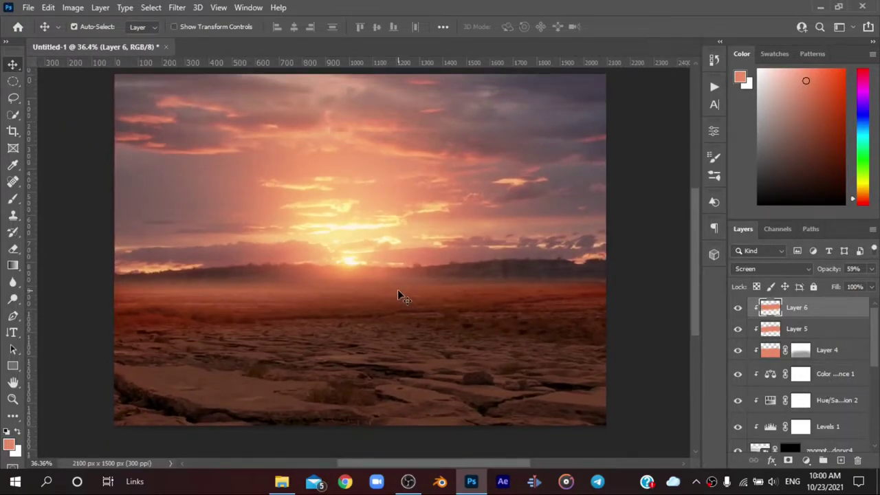
left_click(801, 352)
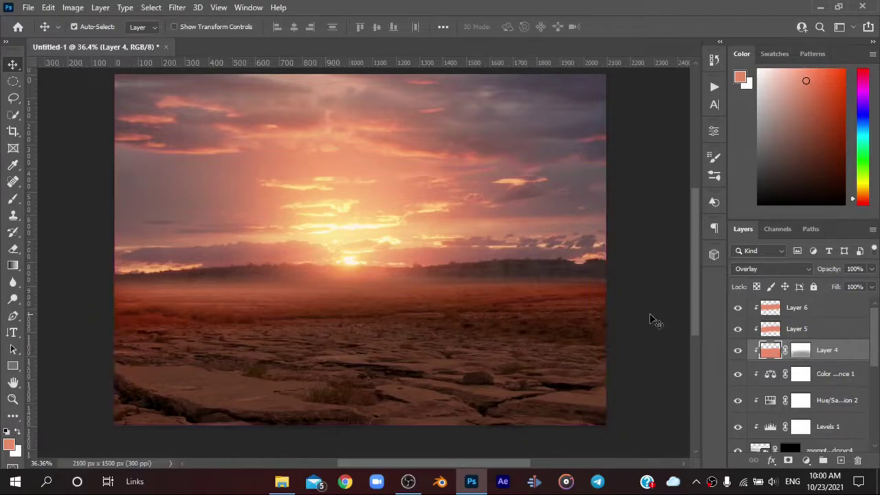
left_click(800, 351)
key("b")
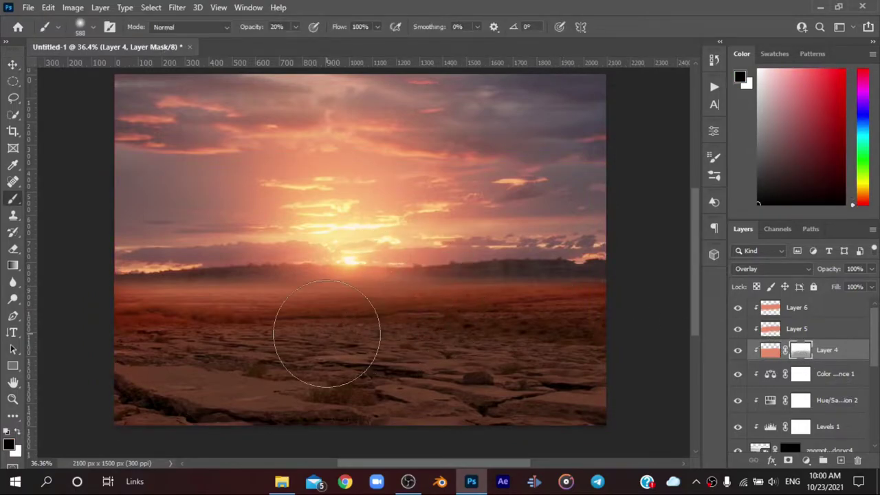
left_click_drag(399, 289, 307, 350)
key("d")
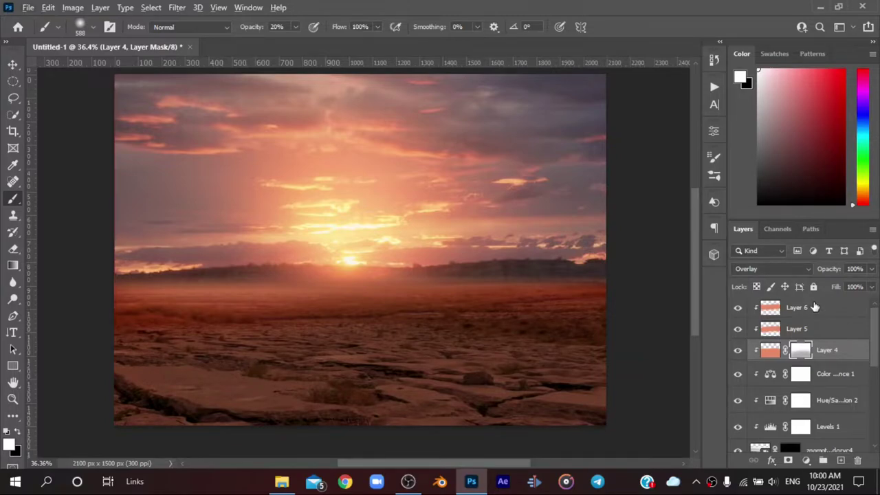
left_click(806, 309)
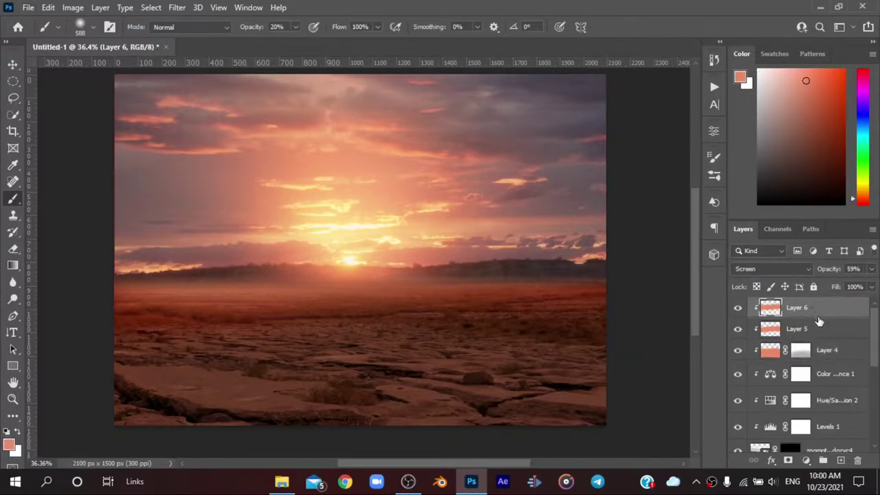
Step: Add clipped Layer 7 in Overlay blending, sampling a greyish pink from the sky
left_click(840, 460)
left_click(777, 318, "alt")
left_click(571, 108, "alt")
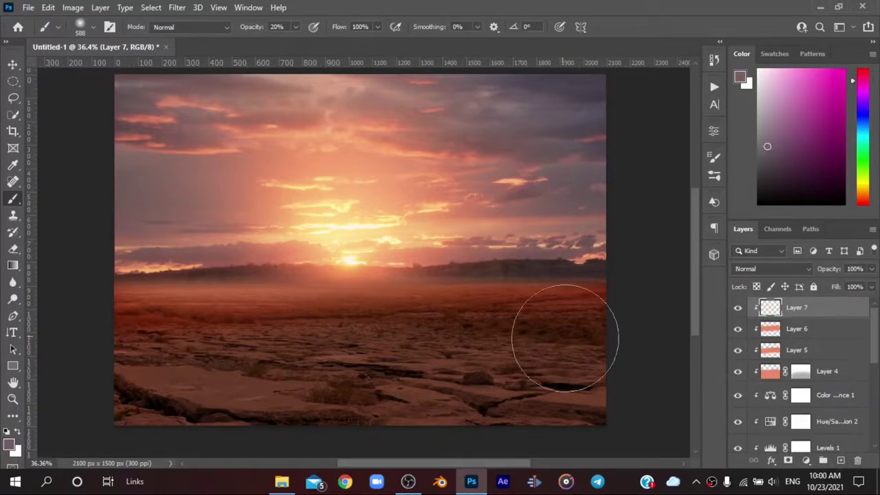
left_click(769, 269)
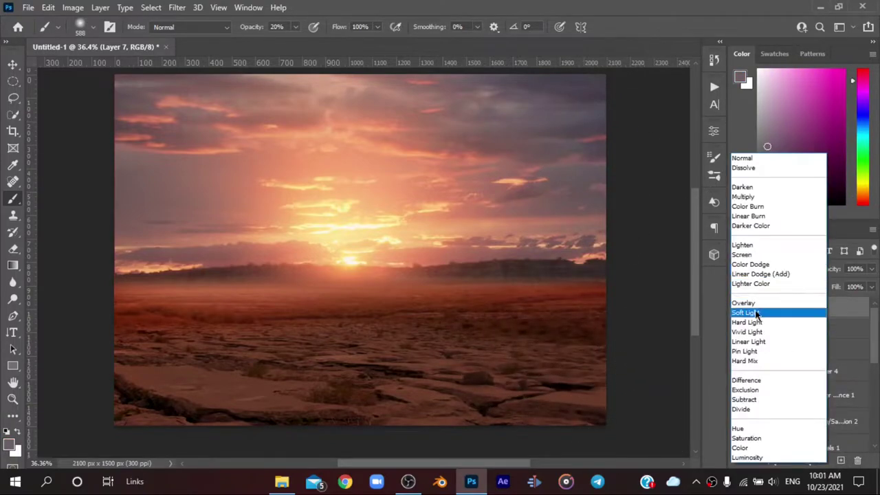
left_click(755, 304)
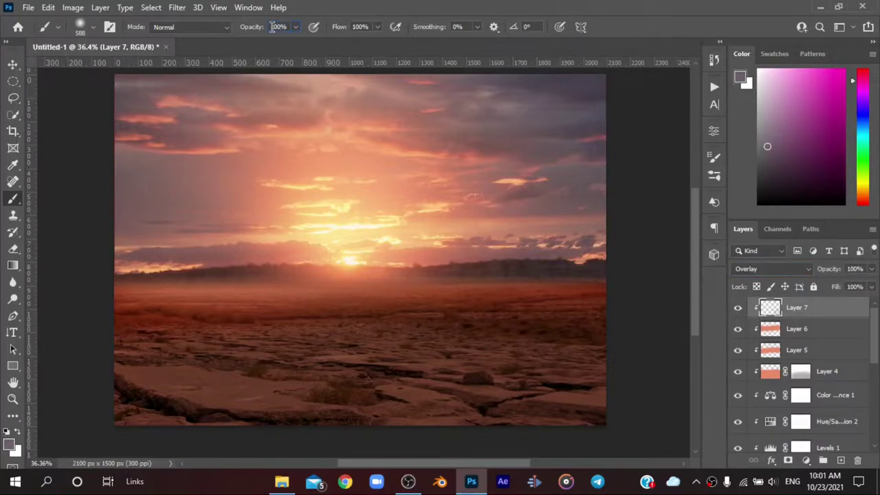
Step: Paint a soft orange glow over the lower ground on Layer 8, set to Soft Light at 65%
left_click(369, 141, "alt")
left_click_drag(310, 371, 481, 385)
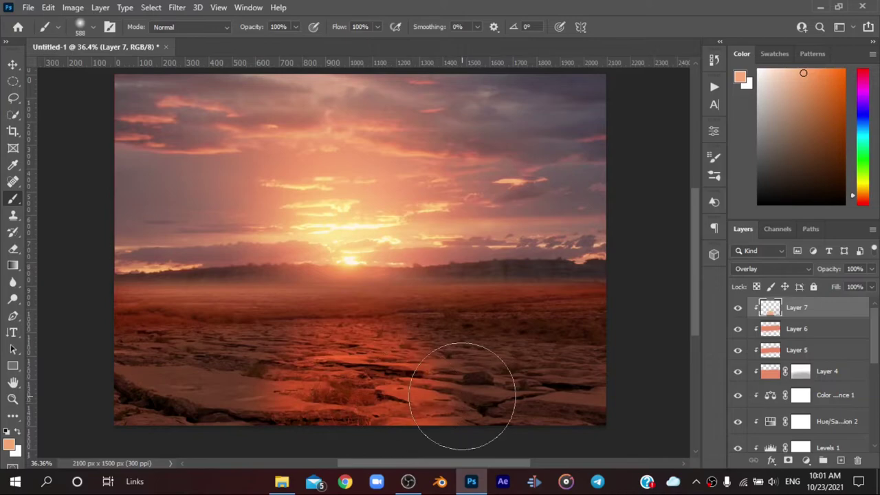
key("ctrl+z")
left_click(839, 460)
mouse_move(323, 358)
left_mouse_down()
mouse_move(460, 375)
mouse_move(283, 354)
left_mouse_up()
left_click(759, 270)
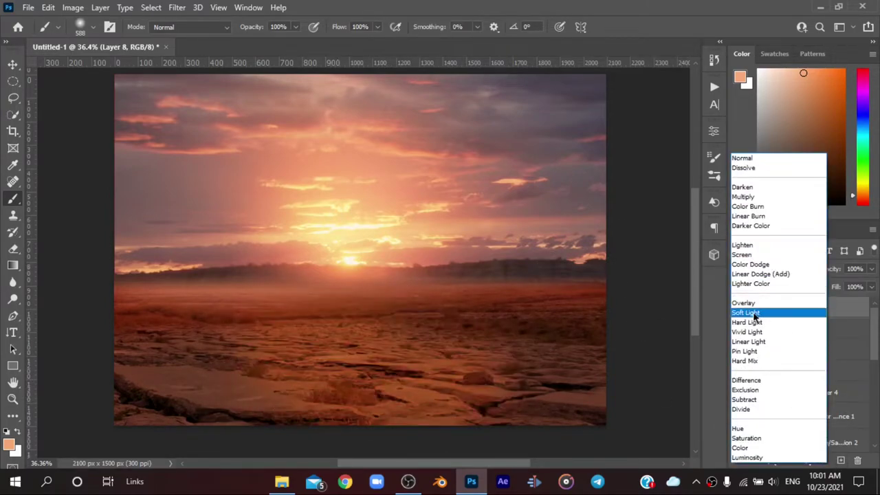
left_click(757, 308)
left_click_drag(828, 270, 822, 276)
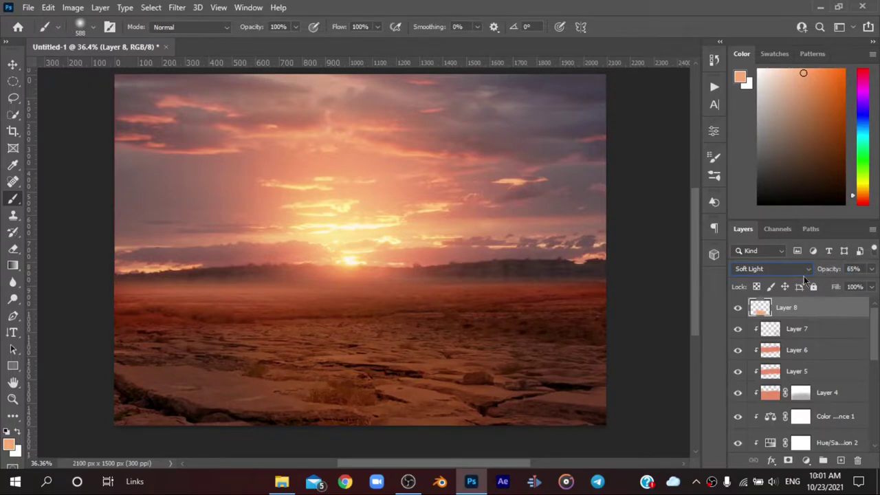
Step: Stretch Layer 8's orange glow wider to the left and right with Free Transform
key("ctrl+t")
left_click_drag(172, 334, 361, 333)
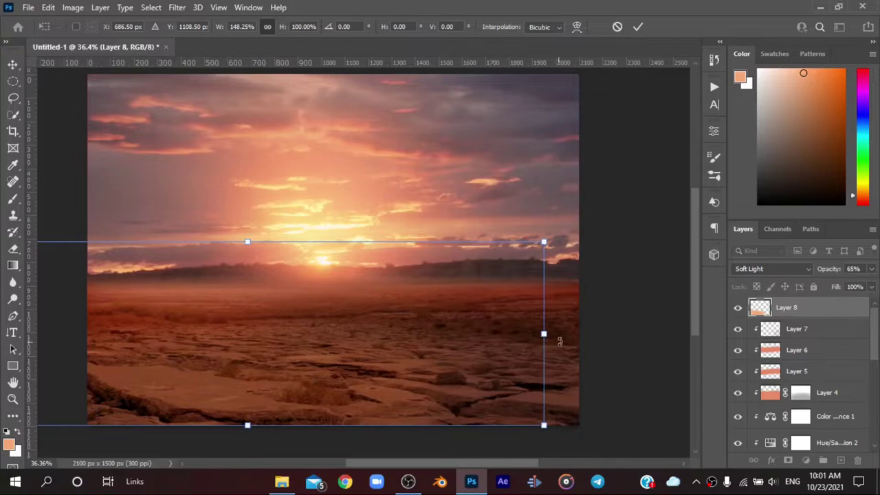
left_click_drag(543, 333, 671, 333)
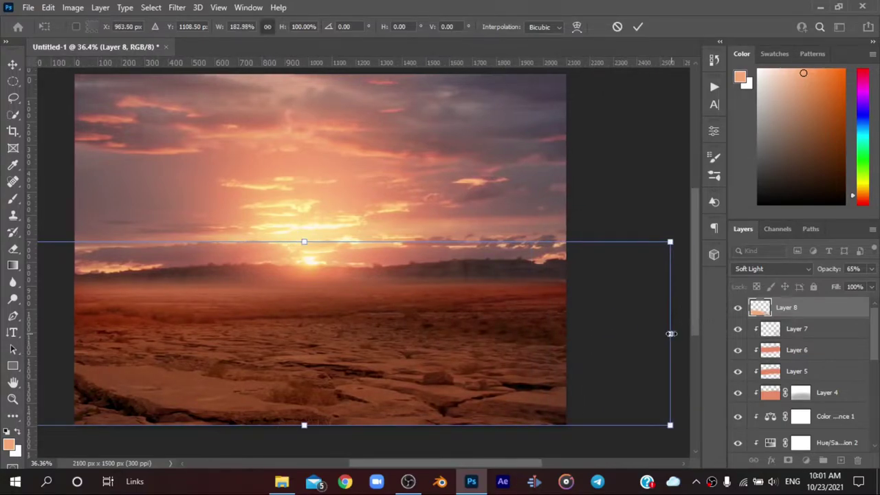
left_click(639, 28)
key("b")
Step: Set Layer 8 to Overlay at 15% opacity, clip it, and place the sea-sunset photo
left_click(770, 269)
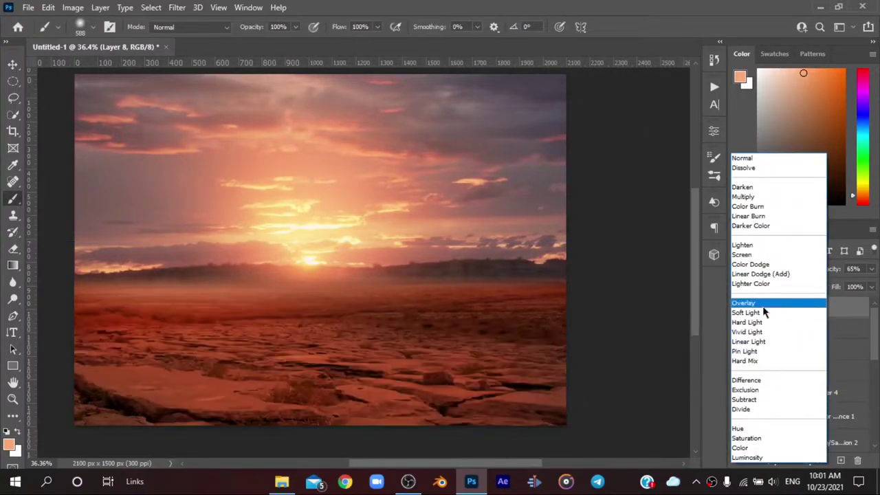
left_click(775, 297)
left_click_drag(829, 269, 837, 284)
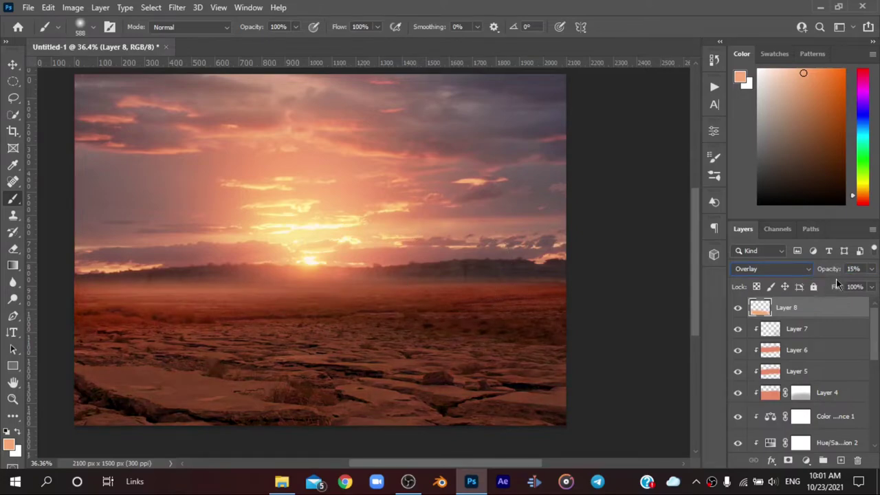
left_click(764, 318, "alt")
scroll(206, 190, "down", 3)
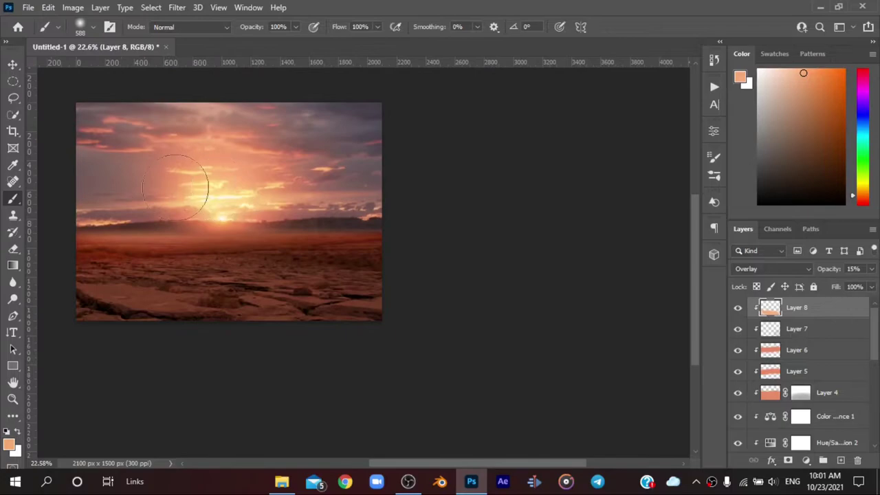
scroll(62, 192, "up", 3)
scroll(324, 353, "up", 1)
scroll(412, 288, "up", 2)
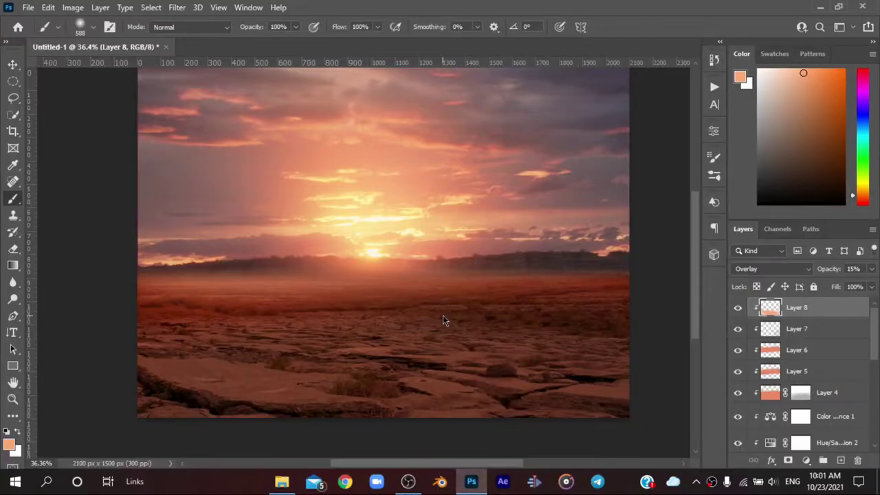
left_click_drag(442, 315, 441, 313)
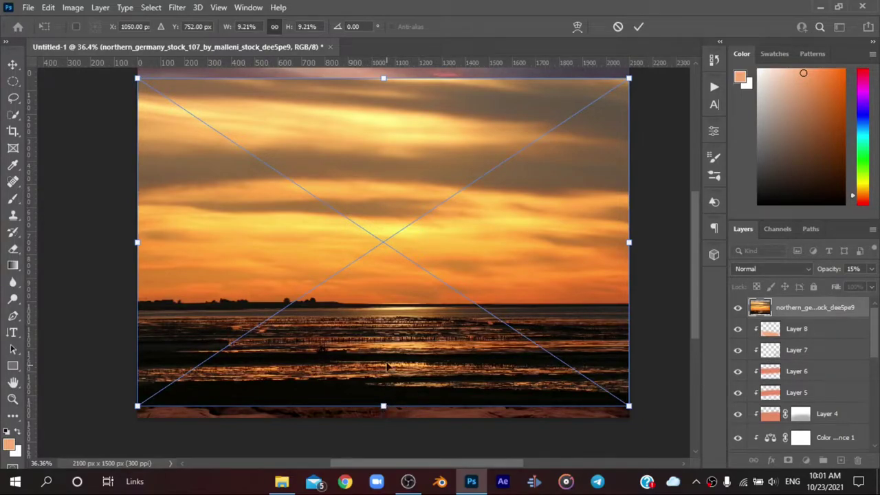
Step: Shorten the sunset photo from top and bottom, then mask away its upper sky
left_click_drag(381, 405, 383, 322)
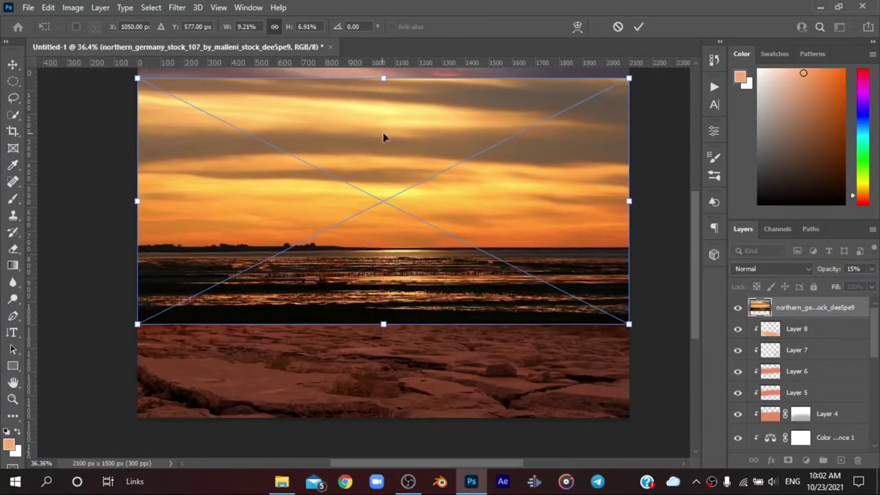
left_click_drag(383, 79, 383, 124)
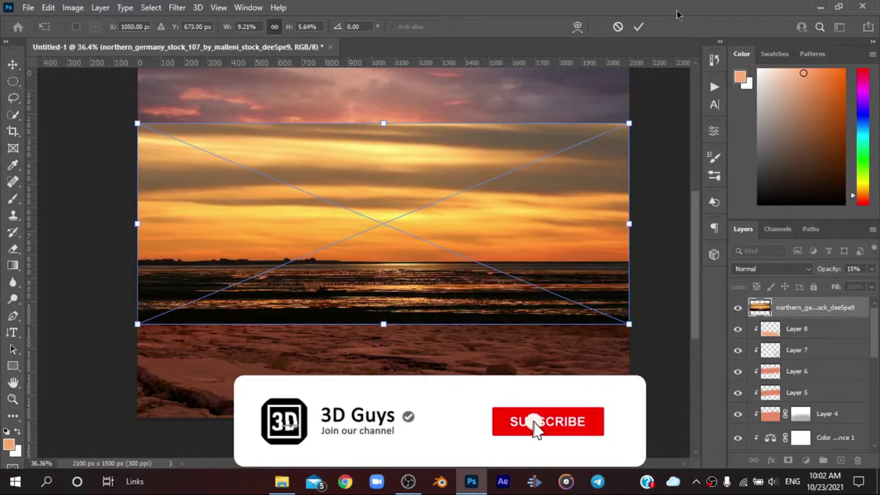
left_click(639, 27)
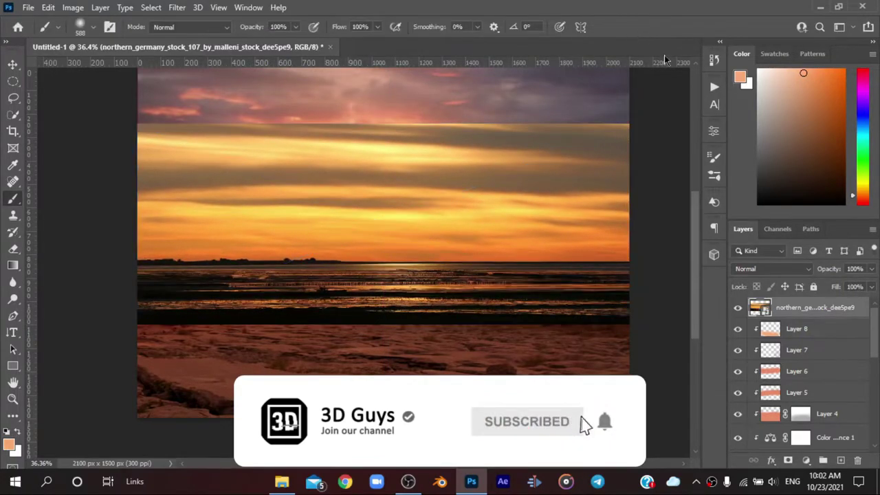
left_click(788, 460)
key("x")
mouse_move(294, 137)
left_mouse_down()
mouse_move(624, 114)
mouse_move(272, 173)
mouse_move(648, 138)
mouse_move(367, 161)
mouse_move(148, 161)
left_mouse_up()
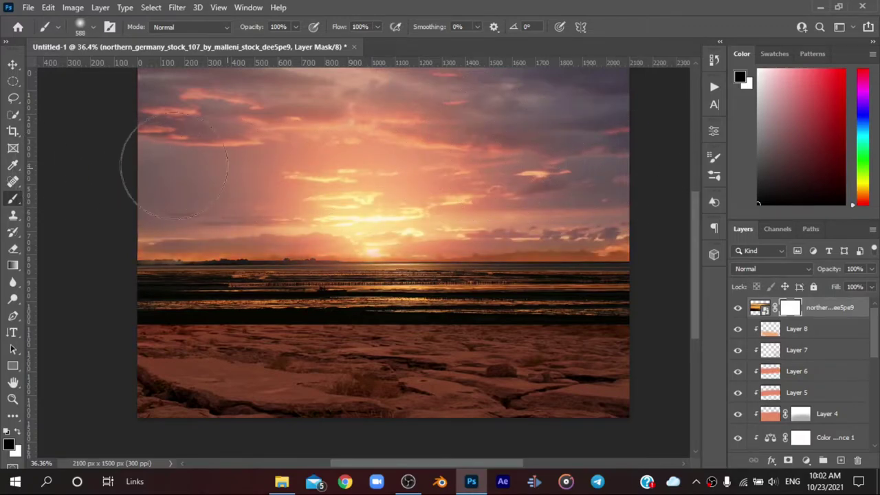
left_click_drag(575, 153, 413, 156)
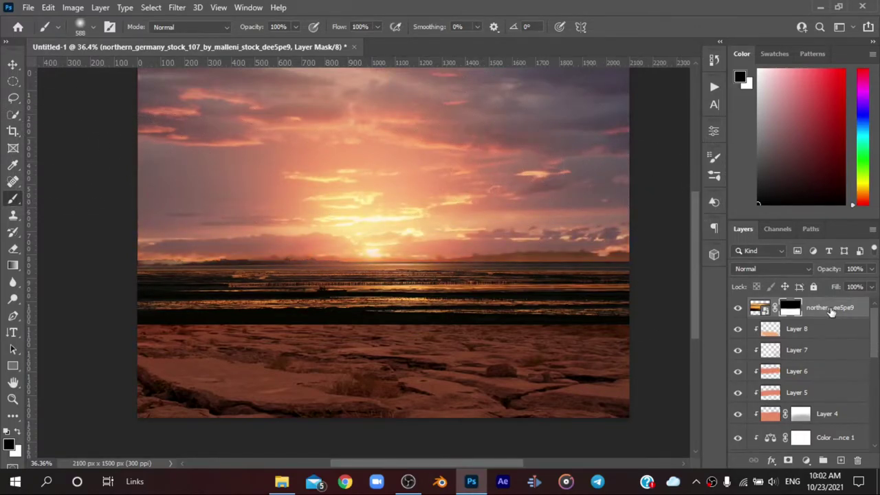
Step: Squash the sunset photo into a thin band and move it onto the horizon
key("ctrl+t")
left_click_drag(410, 268, 388, 273)
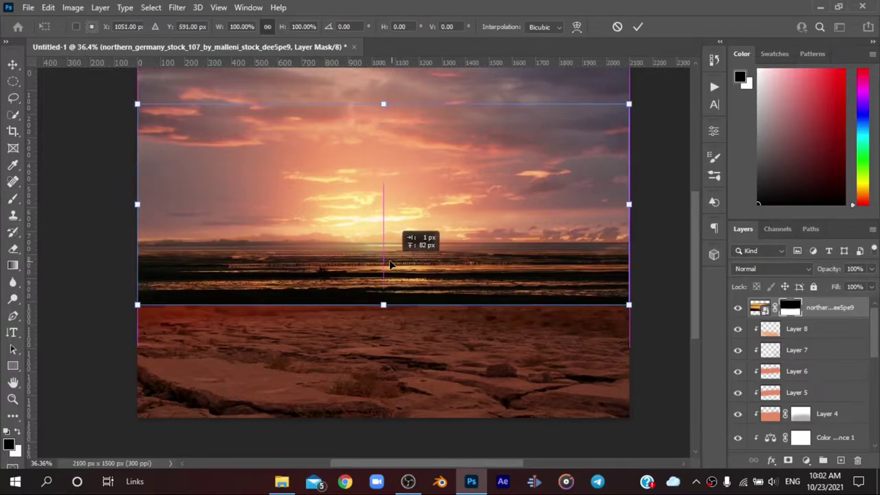
left_click_drag(380, 315, 381, 294)
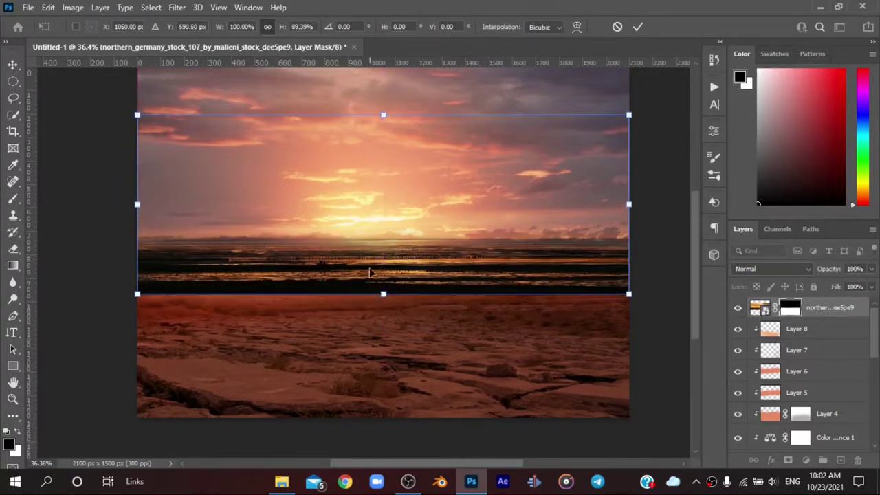
left_click_drag(386, 114, 385, 182)
left_click_drag(441, 274, 441, 285)
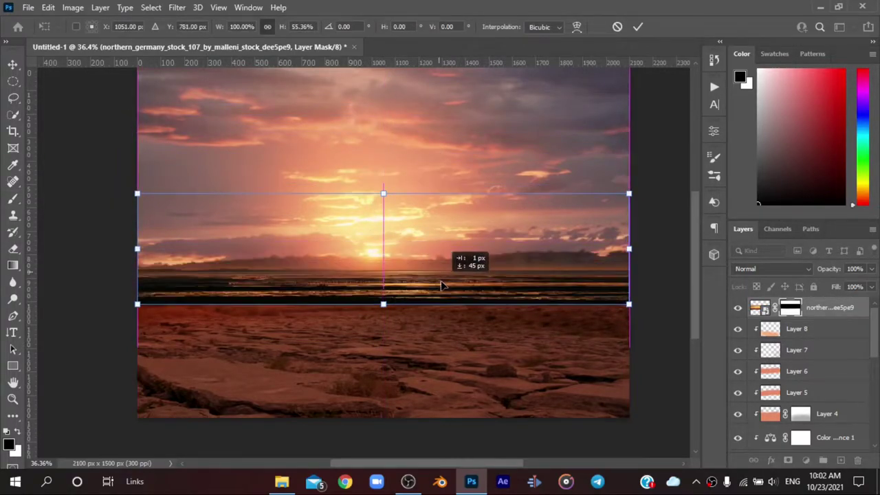
left_click(638, 27)
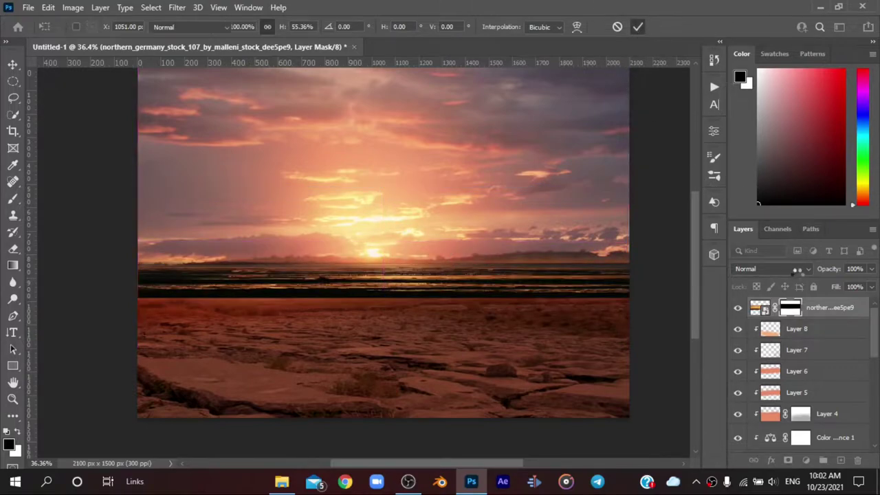
Step: Blend the photo band as Linear Dodge (Add) and adjust its opacity, keeping the photo's pixels targeted
key("b")
left_click(797, 268)
left_click(798, 274)
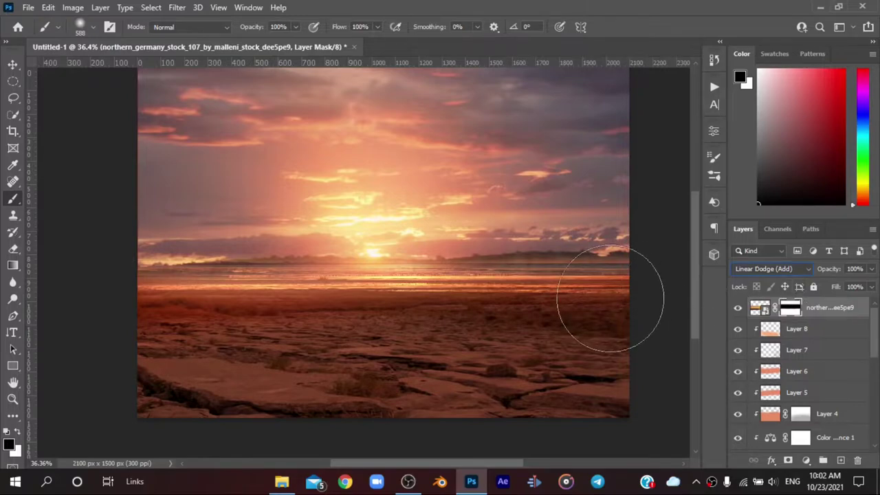
left_click_drag(829, 271, 876, 272)
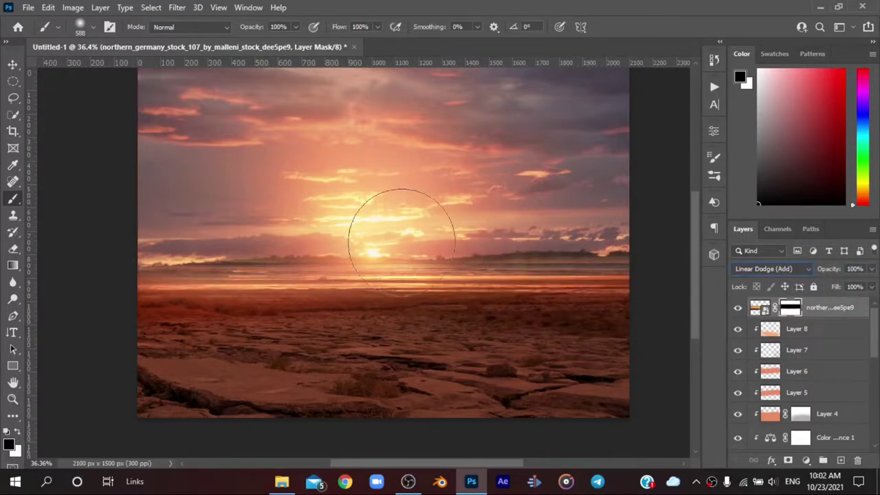
left_click_drag(137, 255, 687, 254)
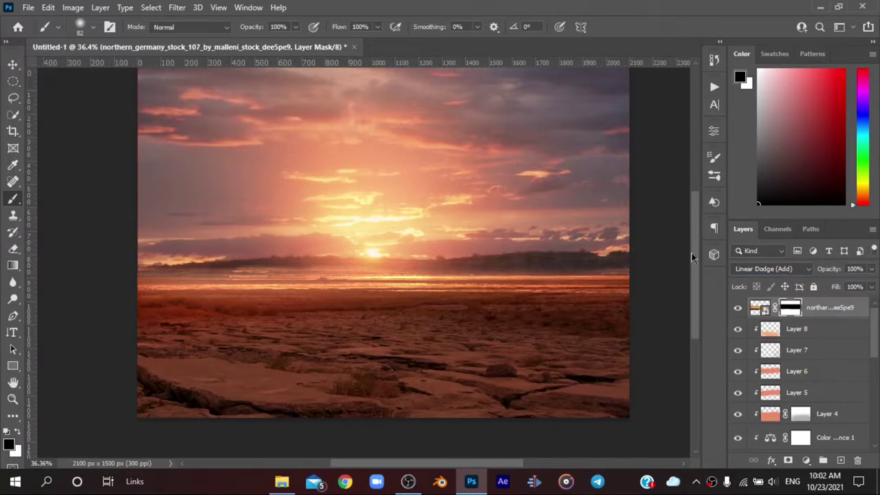
key("ctrl+z")
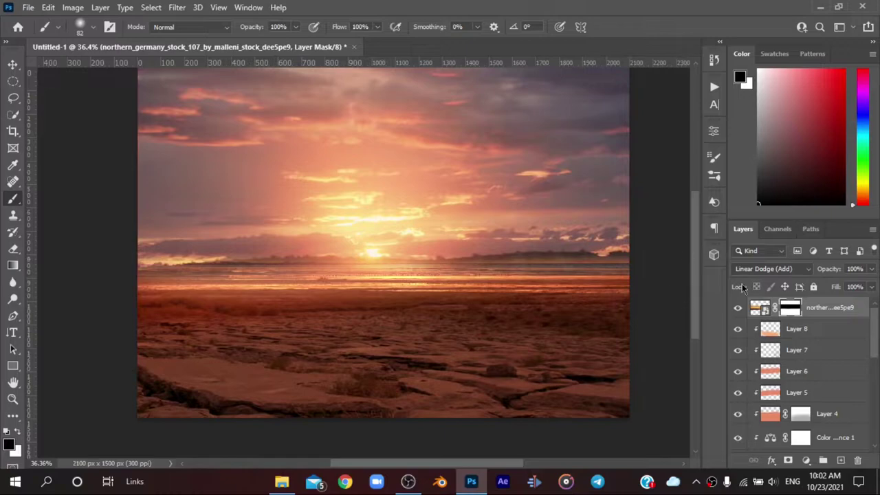
left_click(760, 268)
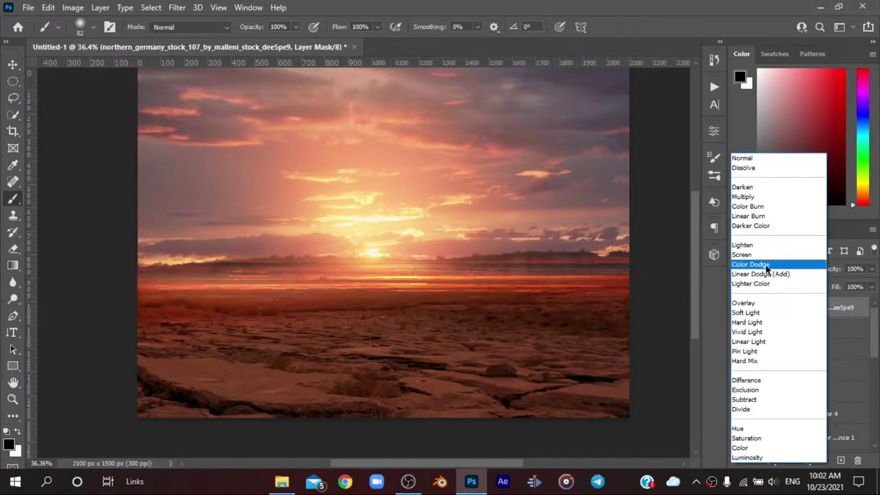
left_click(766, 274)
left_click(813, 270)
left_click(813, 270)
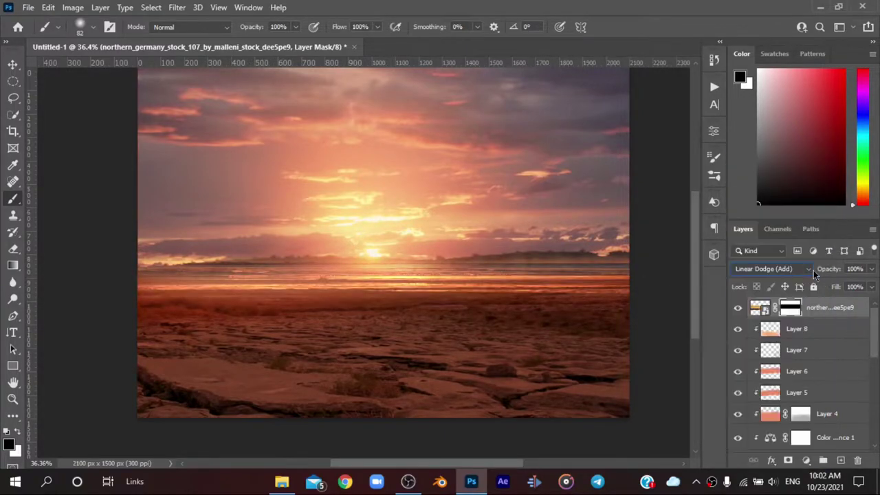
left_click(820, 310)
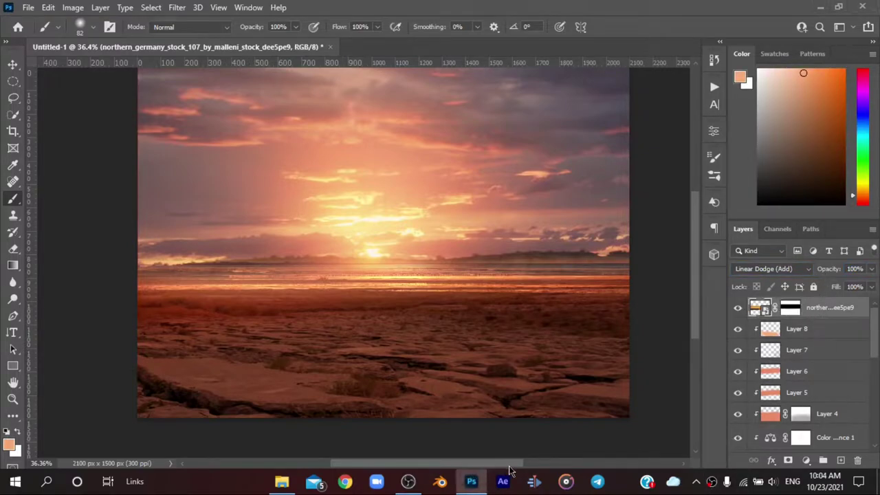
Step: Lower the lower sunset sky photo layer's opacity to darken it
left_click_drag(481, 462, 543, 465)
scroll(359, 385, "up", 1)
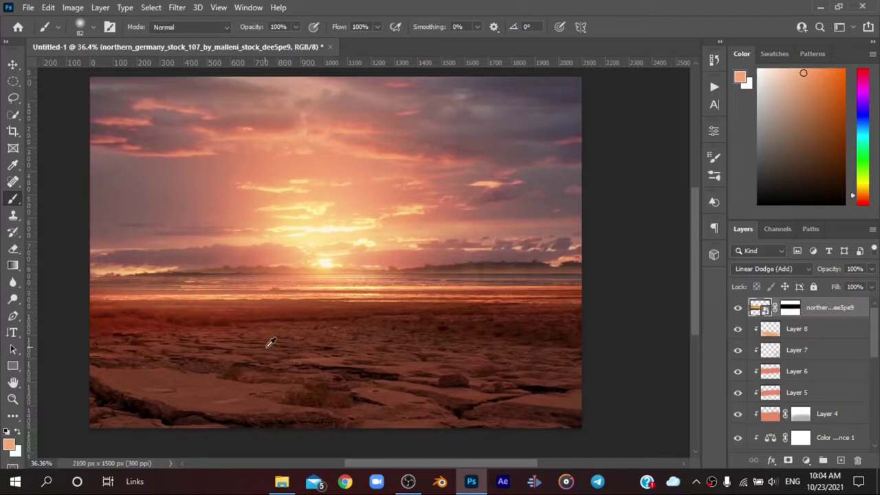
left_click_drag(431, 466, 405, 465)
scroll(828, 375, "down", 3)
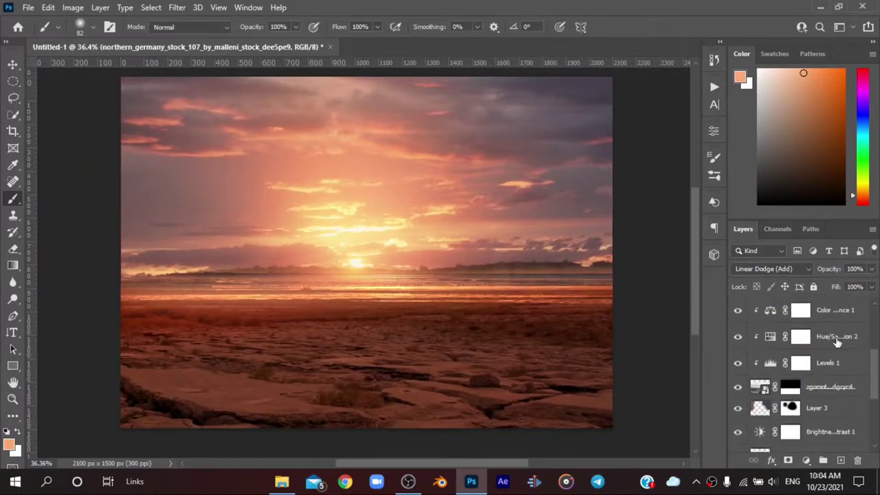
scroll(829, 374, "down", 2)
left_click(811, 396)
left_click_drag(829, 270, 827, 273)
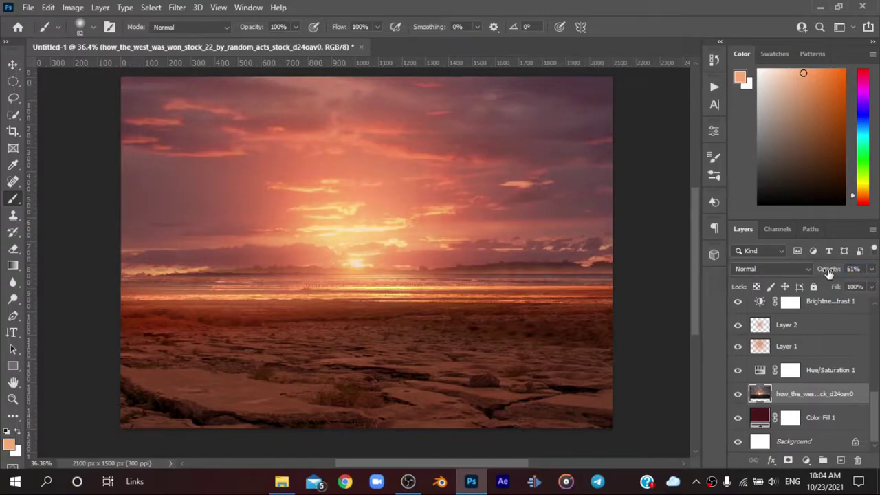
Step: Lower Layer 2's opacity to 32%
left_click(793, 348)
left_click(799, 328)
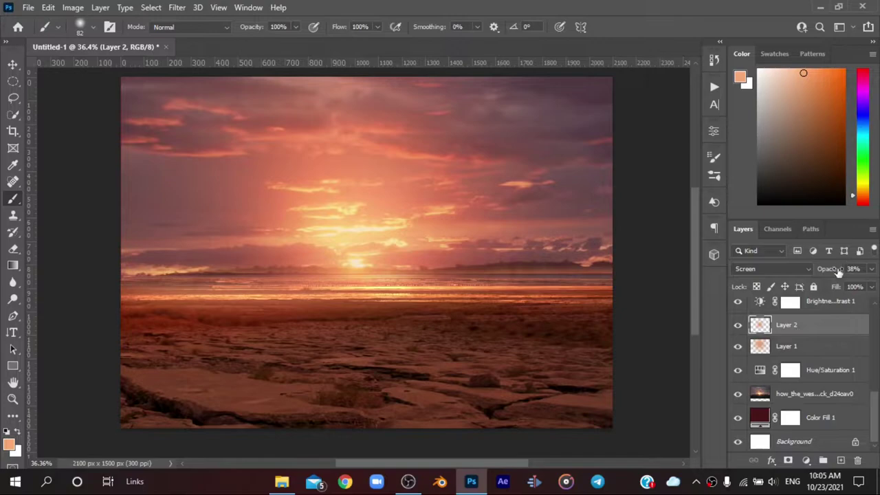
left_click_drag(838, 271, 827, 313)
scroll(804, 330, "up", 3)
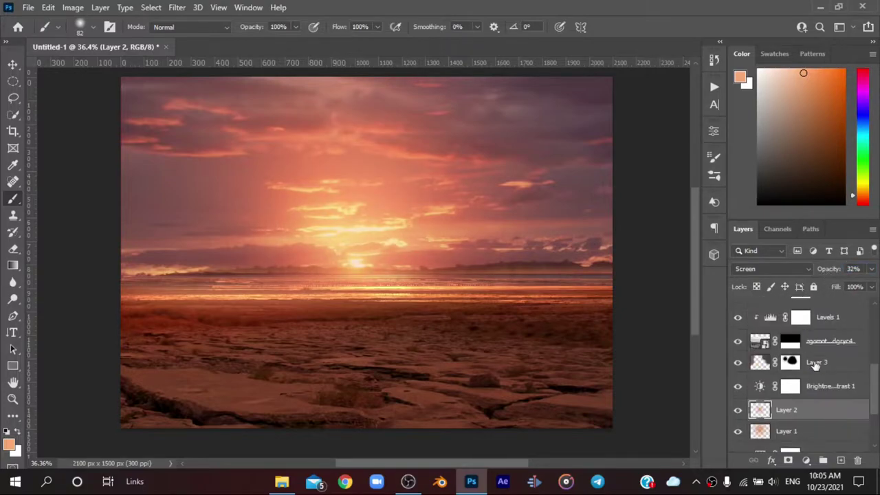
scroll(821, 357, "down", 3)
Step: Add a Levels adjustment above Hue/Saturation 1 with output levels compressed to 13–205
left_click(828, 369)
left_click(832, 394)
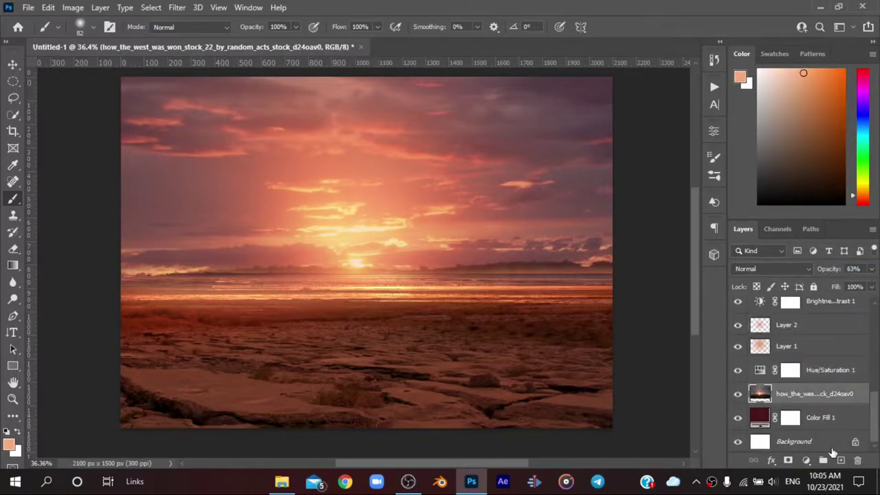
left_click(828, 371)
left_click(806, 460)
left_click(801, 287)
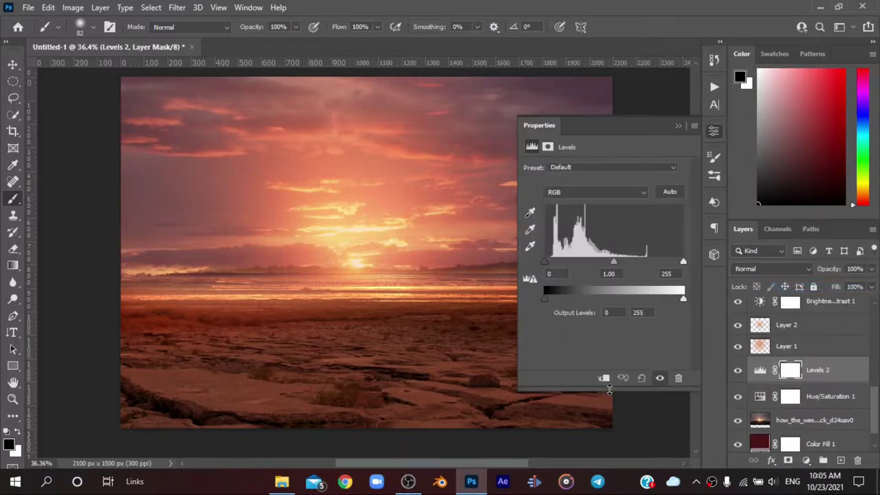
mouse_move(544, 300)
left_mouse_down()
mouse_move(558, 300)
mouse_move(550, 301)
left_mouse_up()
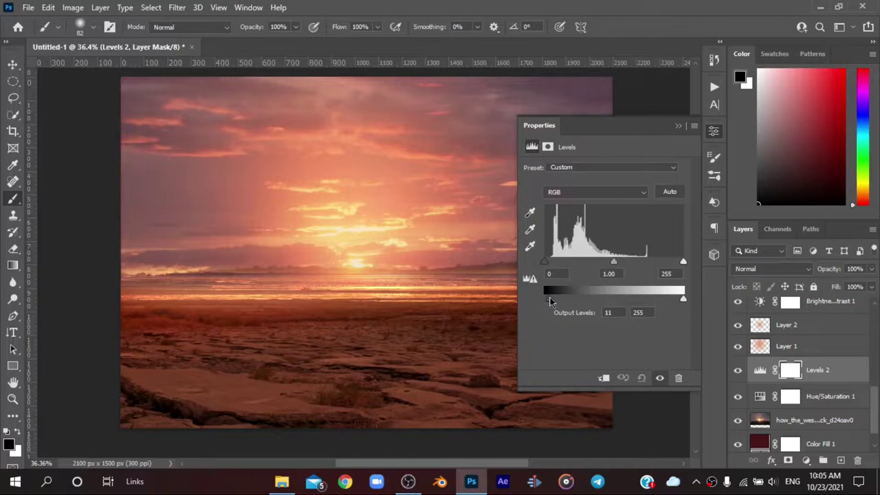
mouse_move(682, 300)
left_mouse_down()
mouse_move(656, 299)
mouse_move(668, 300)
left_mouse_up()
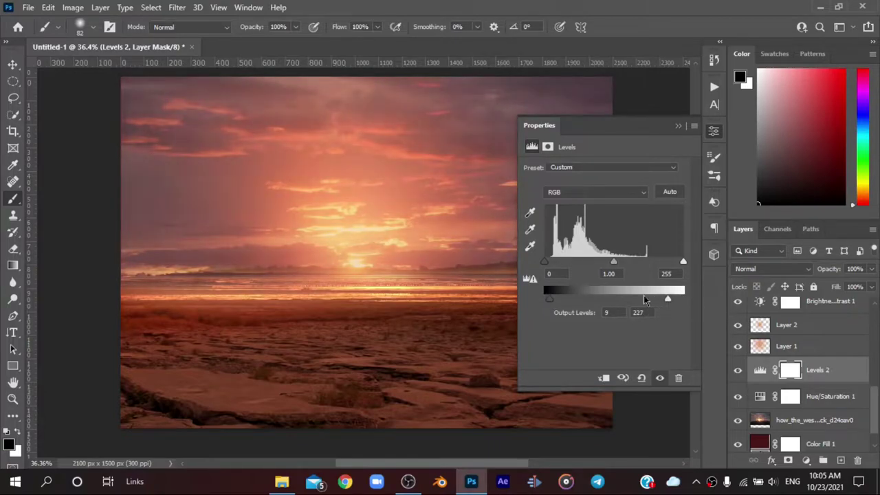
left_click_drag(549, 301, 558, 300)
left_click(678, 126)
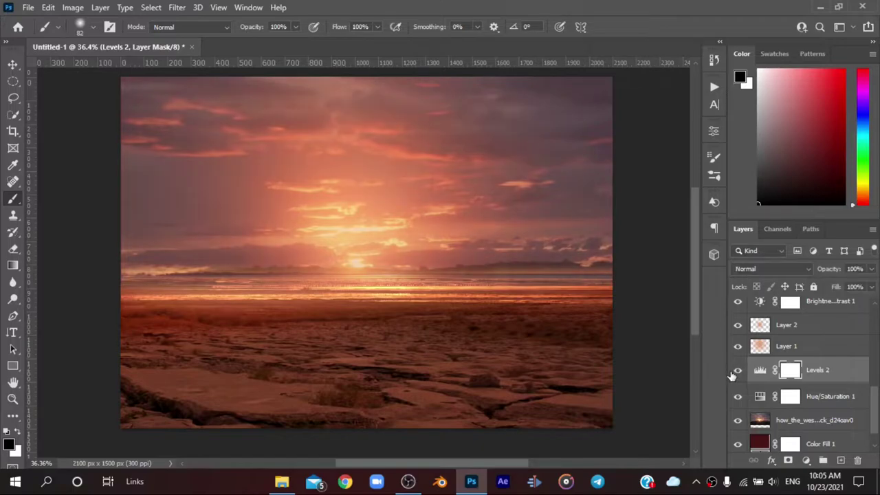
Step: Darken the midtones in Levels 2 and toggle it to compare
double_click(759, 370)
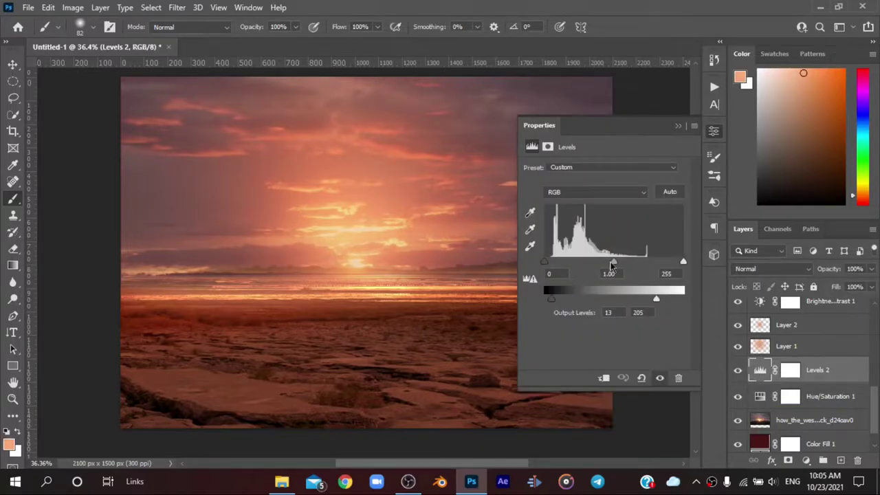
mouse_move(612, 263)
left_mouse_down()
mouse_move(629, 262)
mouse_move(617, 256)
left_mouse_up()
left_click(682, 126)
left_click(738, 371)
left_click(738, 371)
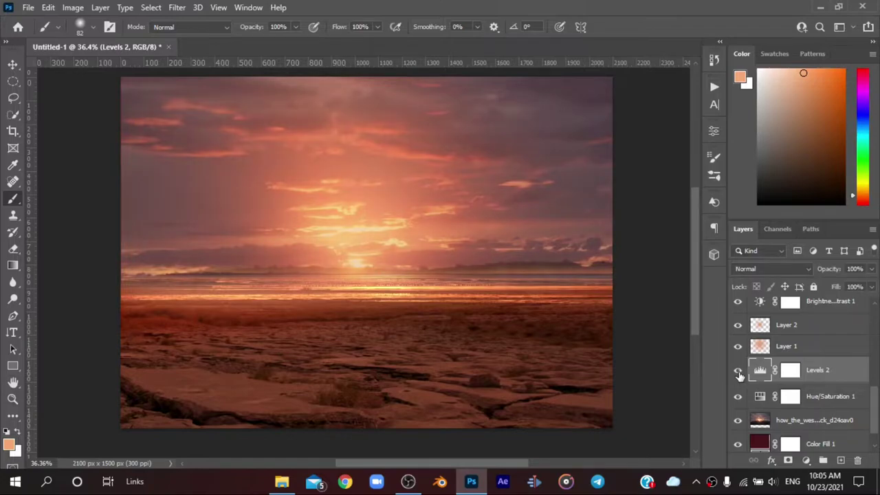
Step: Select the top sunset sky layer in the Layers panel
left_click(798, 326)
scroll(801, 340, "up", 1)
scroll(818, 354, "up", 3)
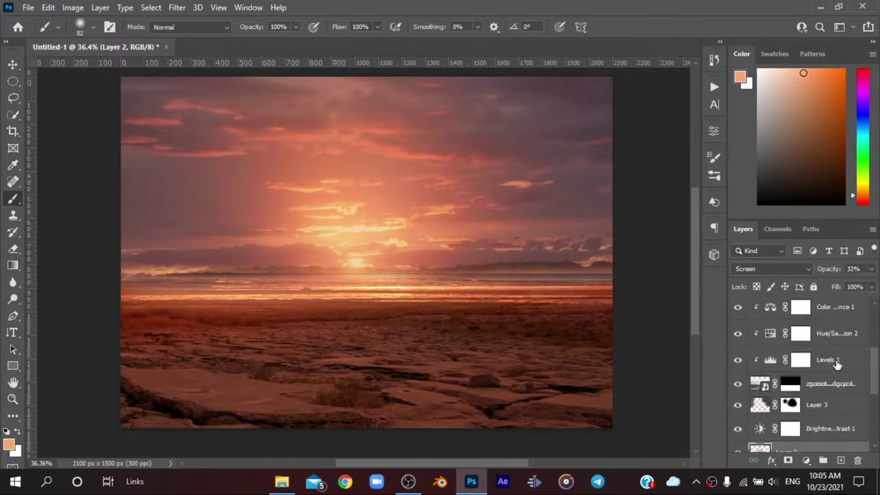
scroll(838, 365, "up", 3)
left_click(842, 309)
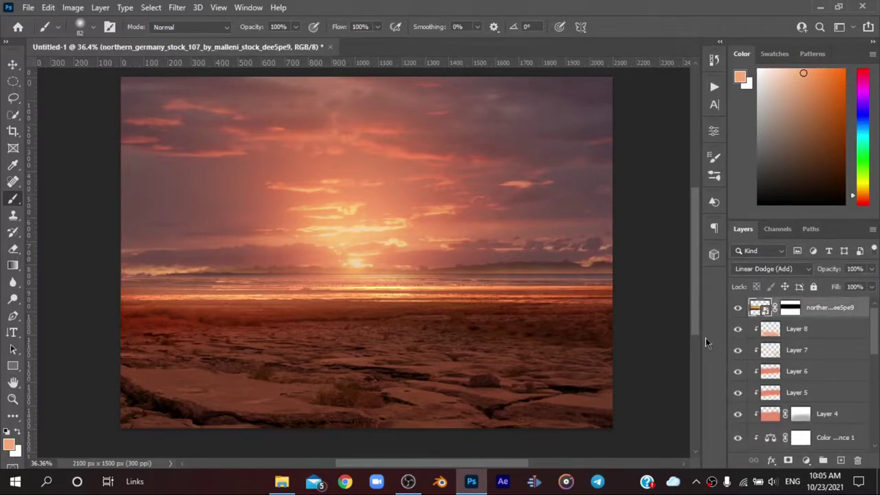
Step: Free-transform the top sky layer wider and shorter, then brush its mask off the horizon band
key("ctrl+t")
left_click_drag(349, 283, 348, 279)
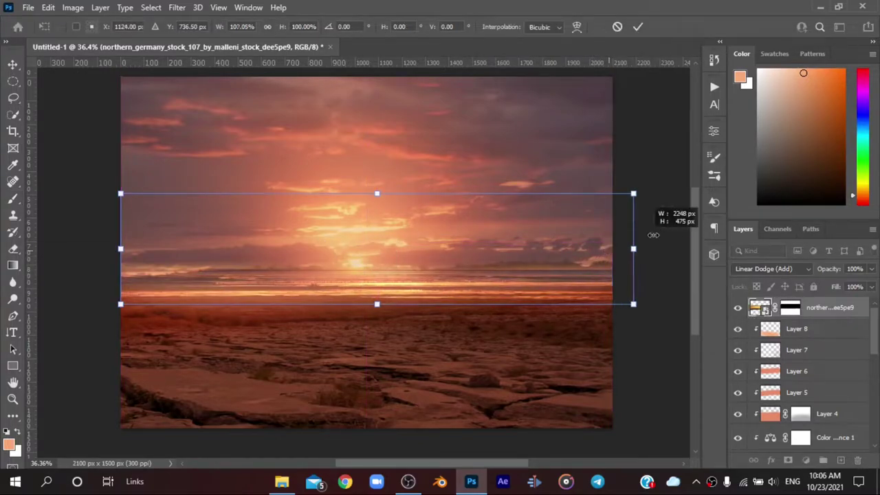
left_click_drag(612, 248, 691, 248)
key("ctrl+z")
left_click_drag(612, 303, 647, 306)
mouse_move(359, 316)
left_mouse_down()
mouse_move(373, 275)
mouse_move(364, 251)
left_mouse_up()
left_click_drag(365, 186, 366, 206)
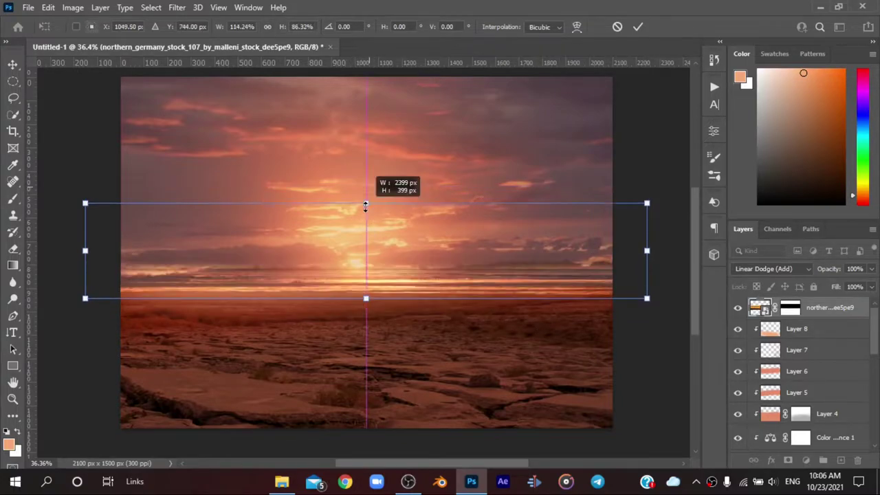
left_click_drag(396, 287, 403, 295)
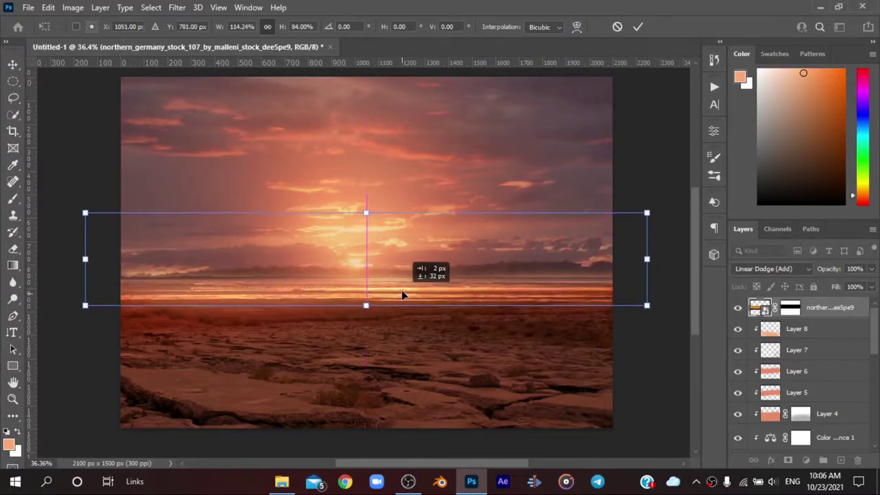
left_click(638, 27)
left_click(792, 310)
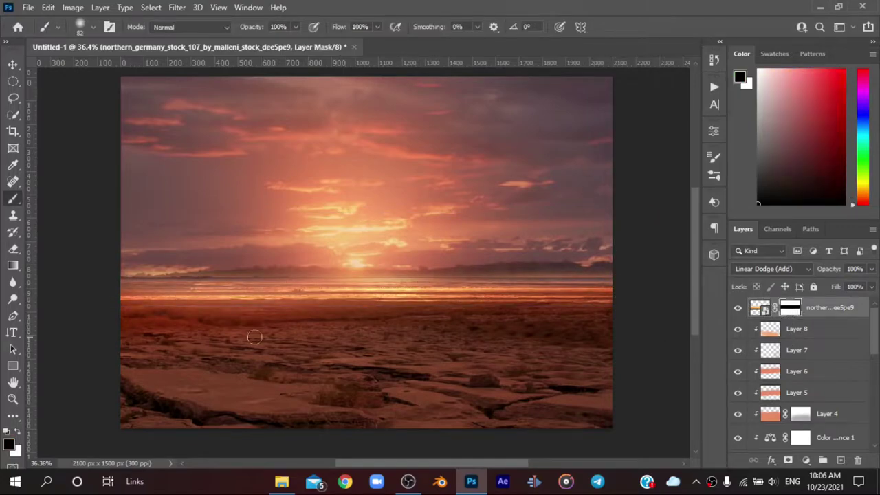
mouse_move(187, 352)
left_mouse_down()
mouse_move(270, 336)
mouse_move(516, 350)
mouse_move(603, 340)
left_mouse_up()
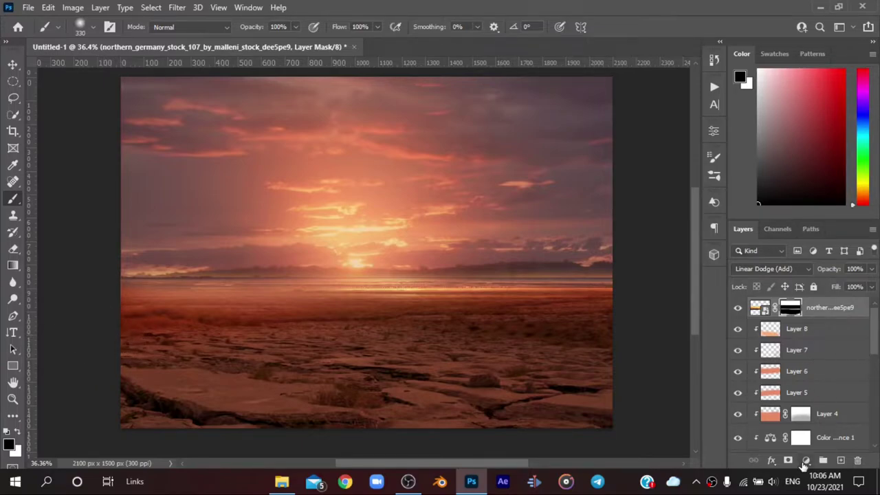
Step: Add a Hue/Saturation adjustment with Hue -15 and Saturation -7
left_click(806, 460)
left_click(783, 274)
mouse_move(603, 238)
left_mouse_down()
mouse_move(559, 240)
mouse_move(612, 256)
left_mouse_up()
left_click_drag(603, 217, 596, 217)
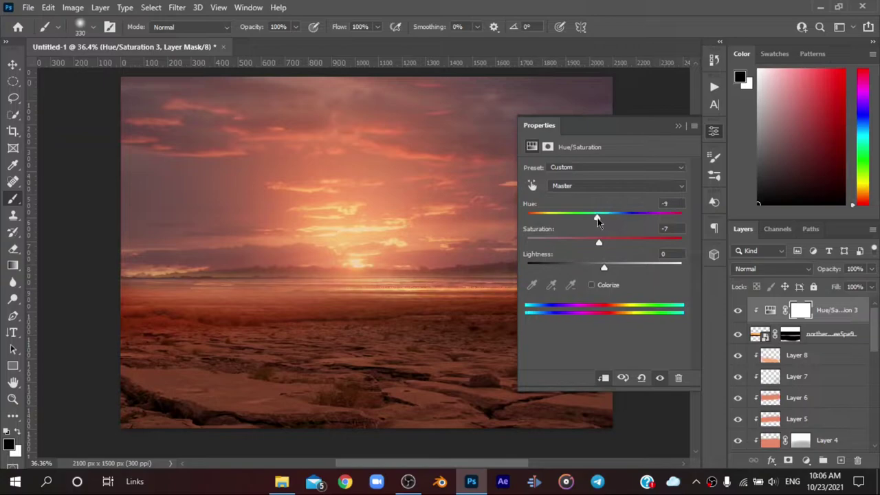
left_click(678, 126)
Step: Add a clipped Levels 3 (output white ~201, midtone 0.80) and a clipped new Layer 9
left_click(806, 460)
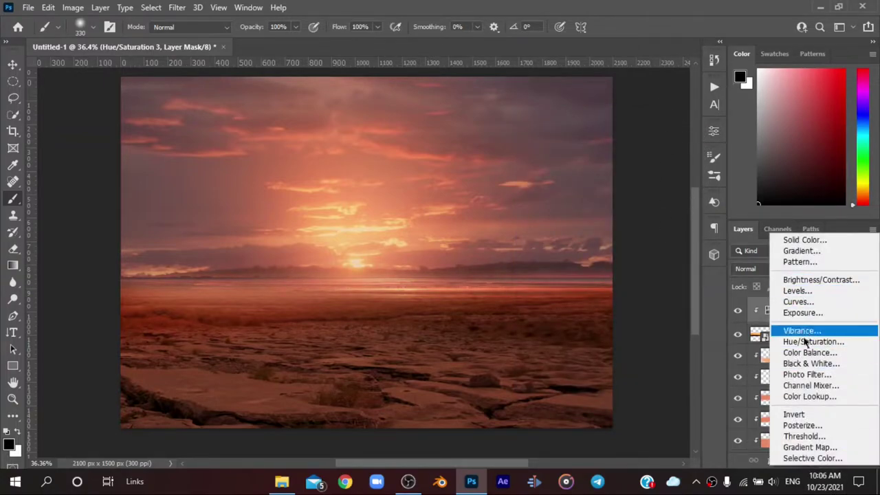
left_click(797, 291)
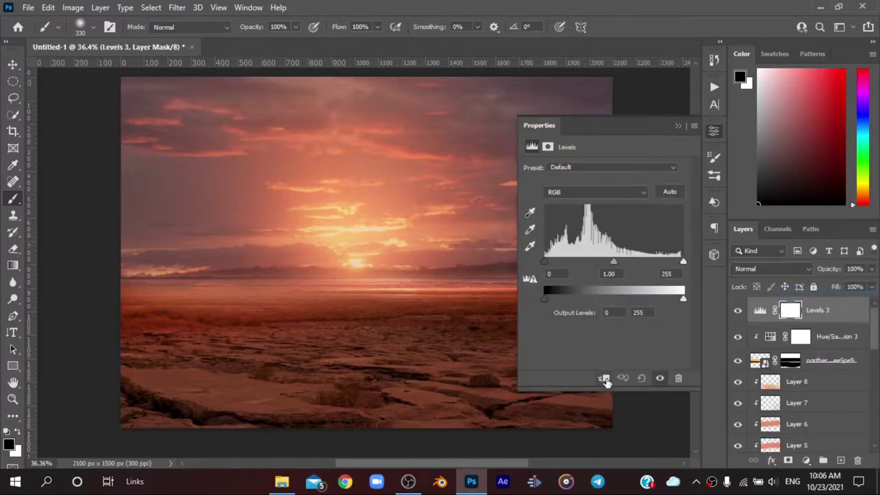
left_click(513, 301)
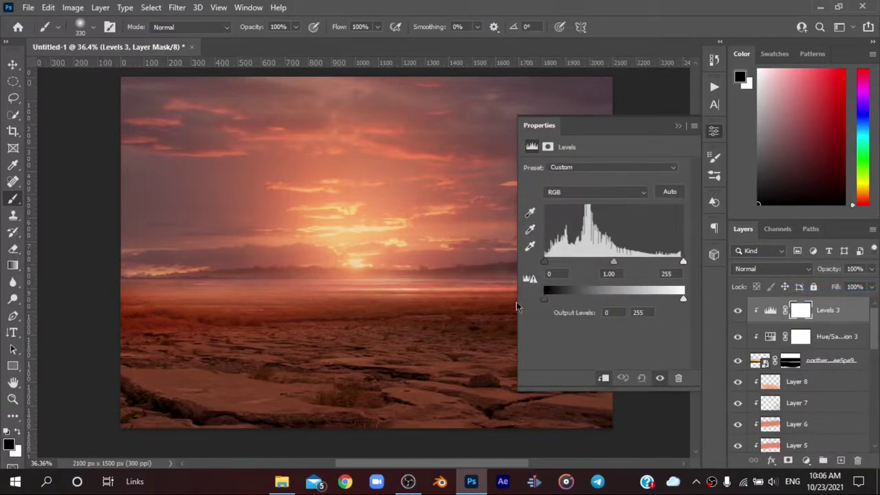
left_click_drag(659, 300, 627, 307)
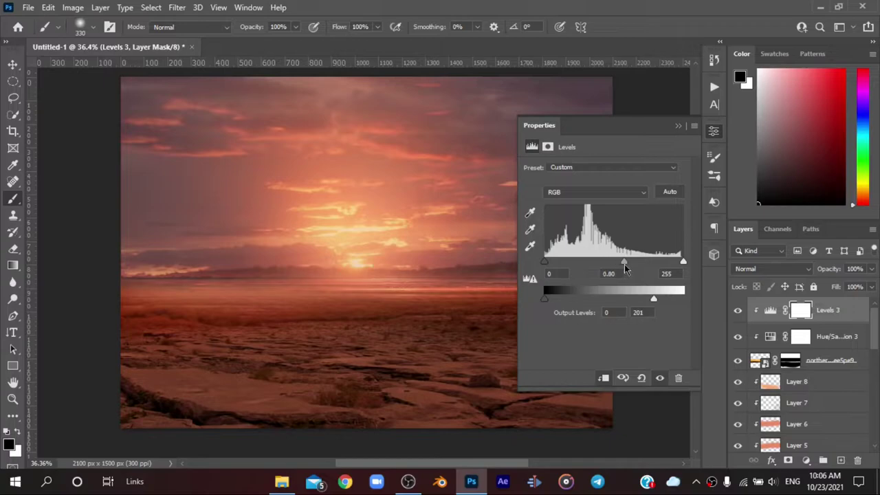
left_click_drag(624, 264, 625, 264)
left_click(677, 127)
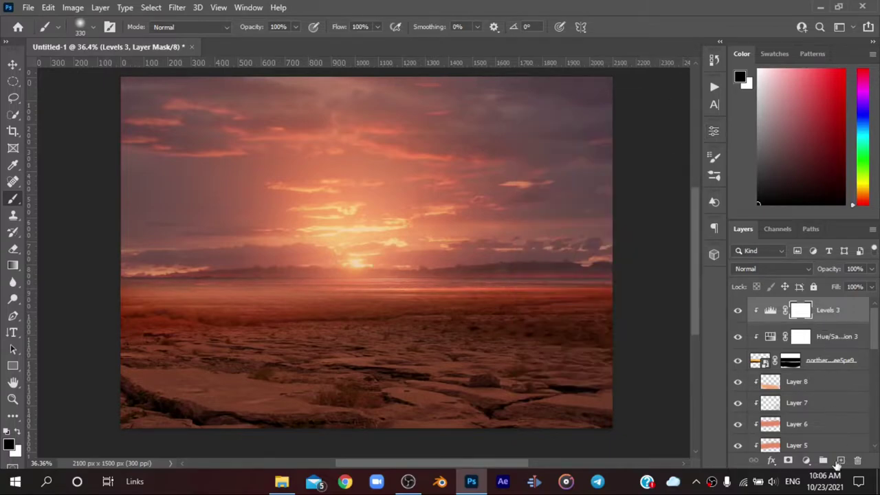
left_click(841, 460)
key("ctrl+alt+g")
Step: Paint a cream glow stroke across the horizon on Layer 9, blended as Overlay at 70%
left_click_drag(124, 282, 615, 281)
left_click(772, 268)
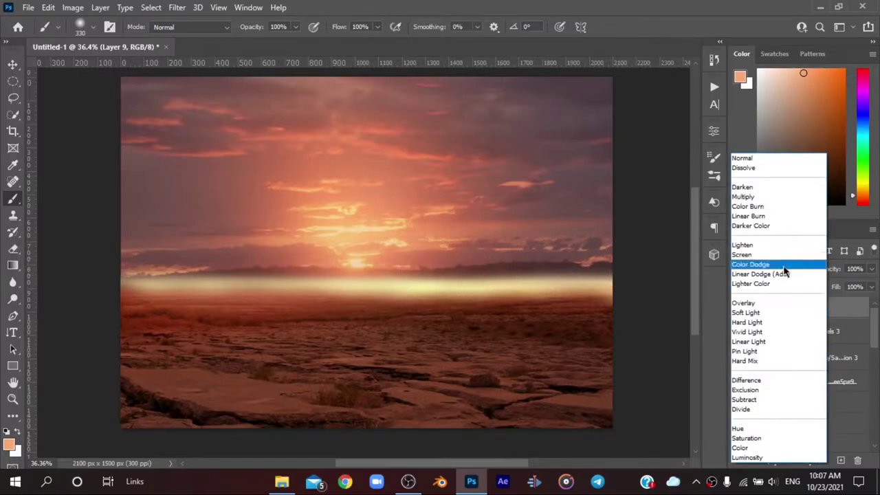
left_click(770, 307)
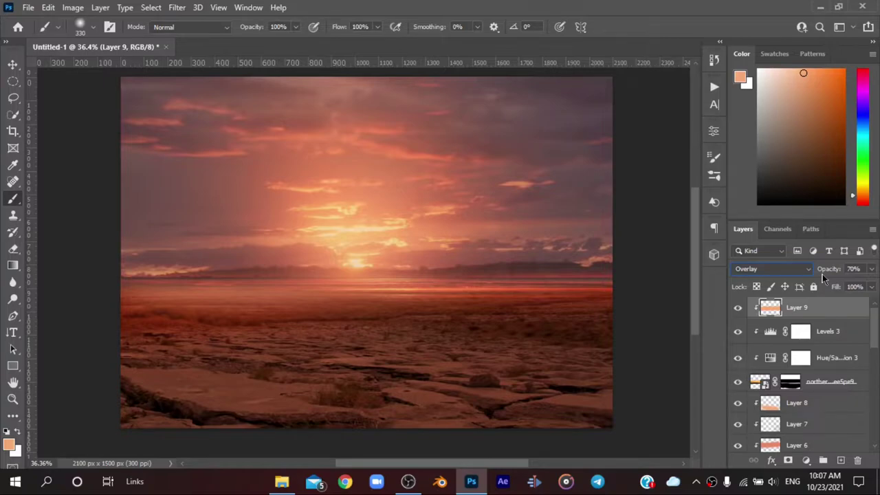
scroll(837, 358, "down", 1)
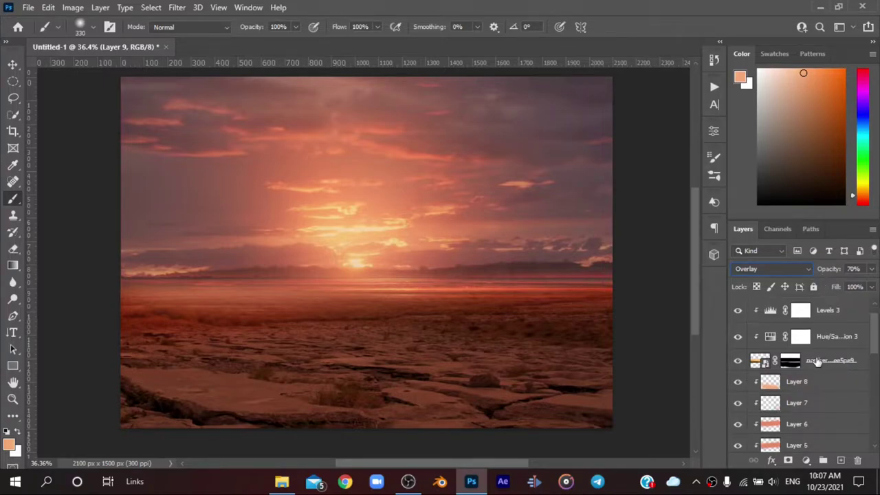
scroll(818, 359, "up", 1)
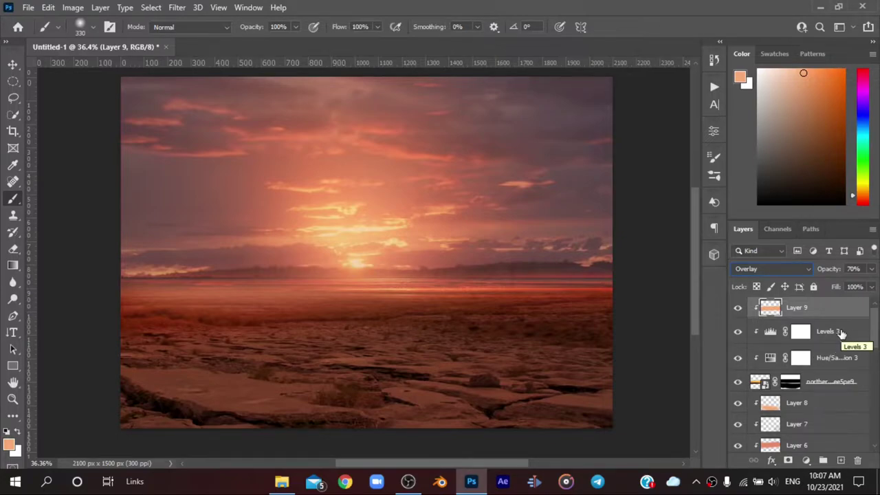
scroll(842, 333, "down", 3)
scroll(841, 334, "down", 3)
scroll(840, 336, "down", 3)
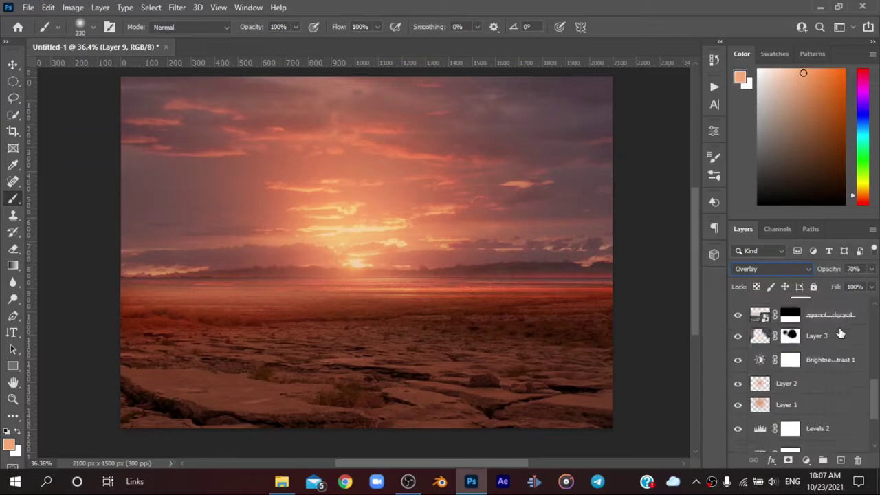
scroll(840, 336, "down", 2)
scroll(840, 340, "down", 2)
Step: Touch up Layer 4's mask, restoring the reddish tint on the left foreground
left_click(796, 393)
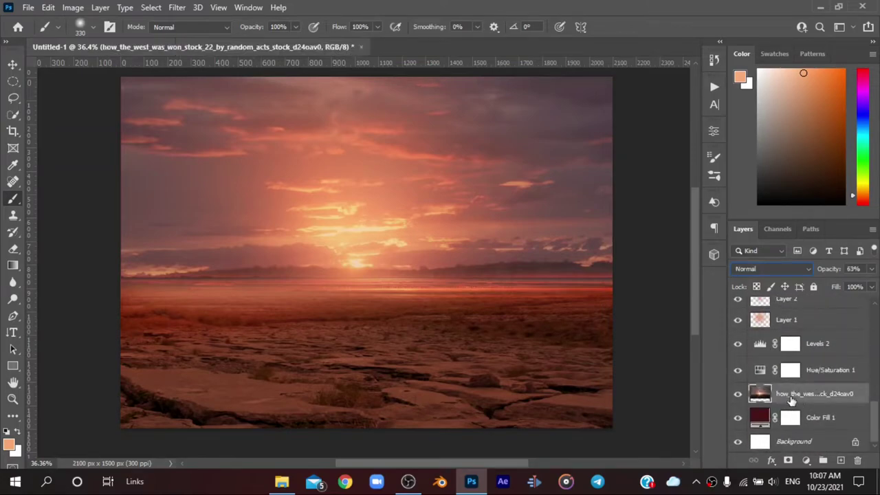
scroll(801, 388, "up", 3)
scroll(811, 382, "up", 4)
left_click(818, 378)
scroll(818, 378, "up", 3)
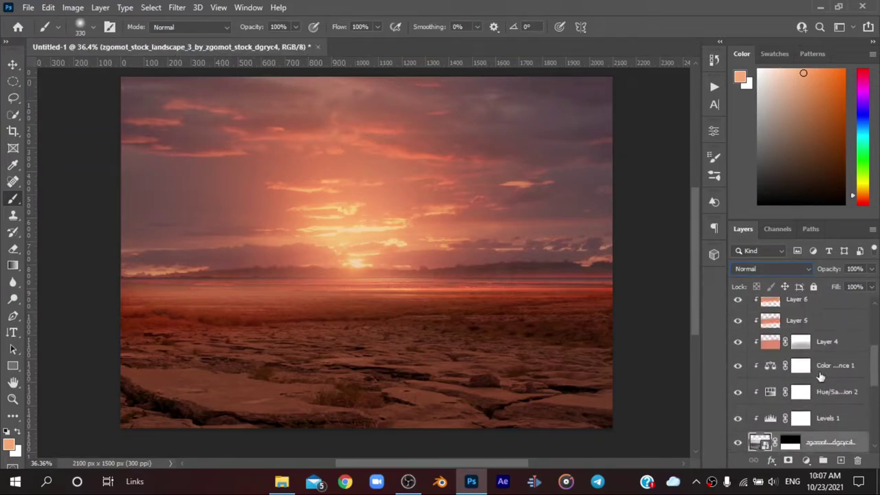
left_click(824, 321)
left_click(801, 342)
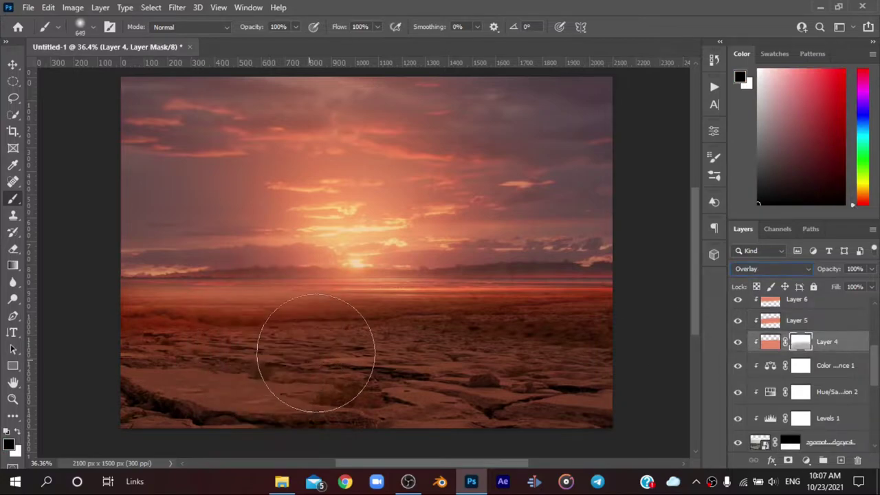
left_click_drag(305, 353, 221, 340)
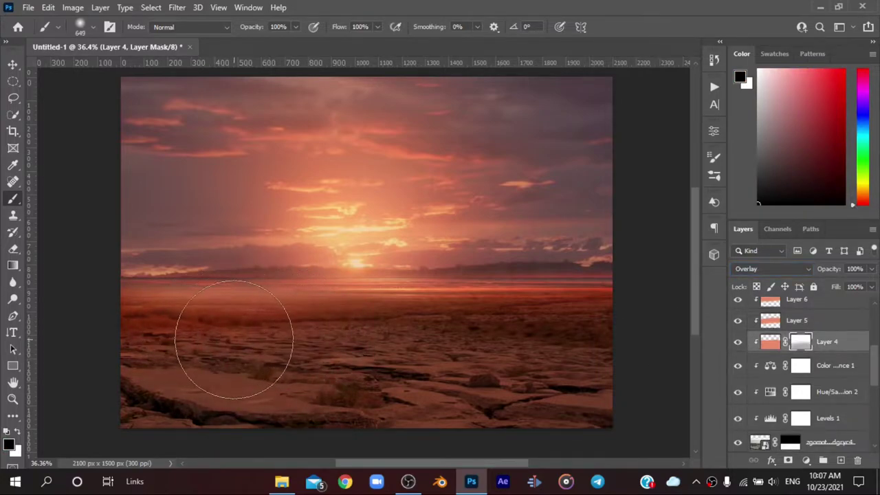
key("x")
left_click_drag(275, 369, 252, 346)
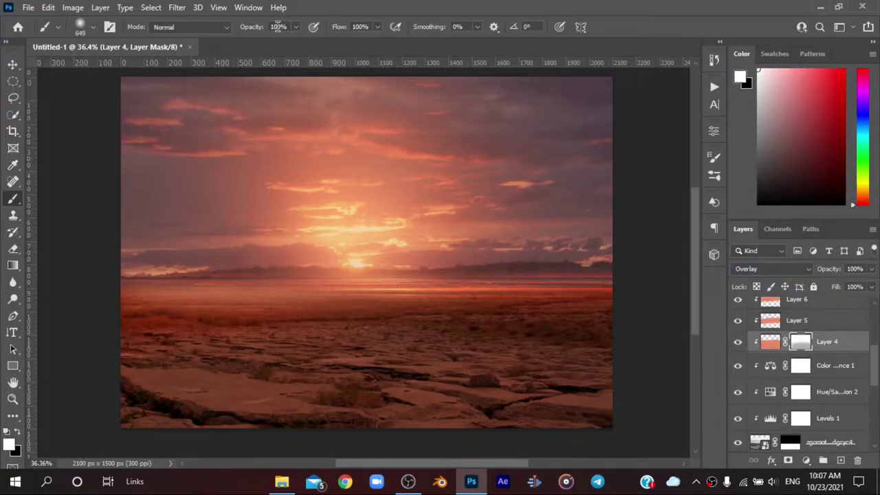
left_click(280, 26)
type("50")
key("Return")
scroll(777, 329, "up", 5)
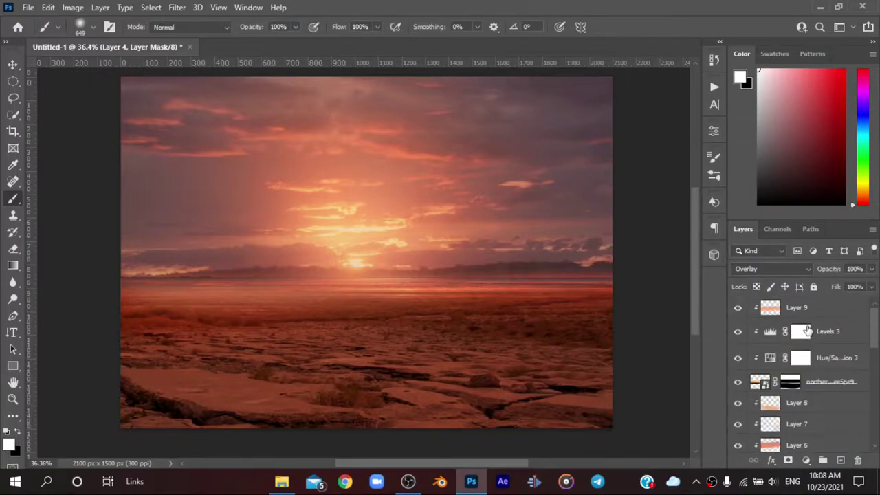
Step: Add a new empty Layer 10 above Layer 9 and show the brush preset picker
left_click(825, 309)
left_click(840, 461)
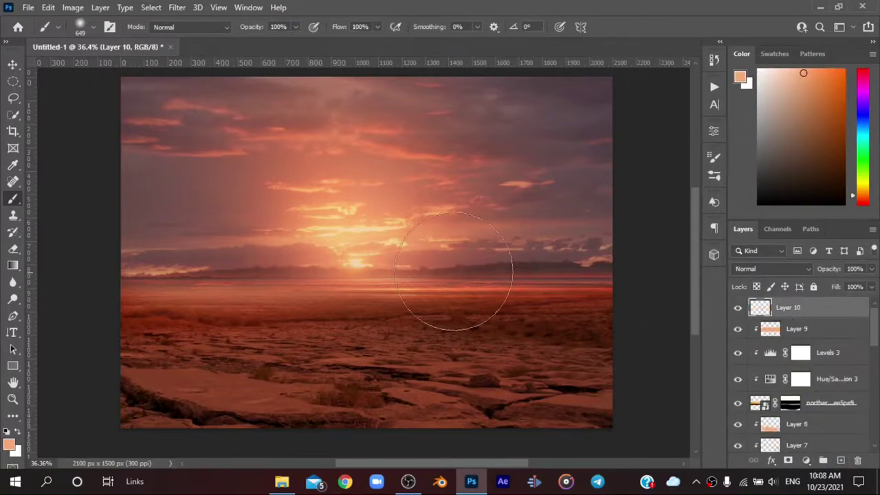
right_click(231, 123)
left_click(244, 256)
Step: Choose the Fog brush from the AZBrushes3 Effects set
scroll(270, 275, "down", 3)
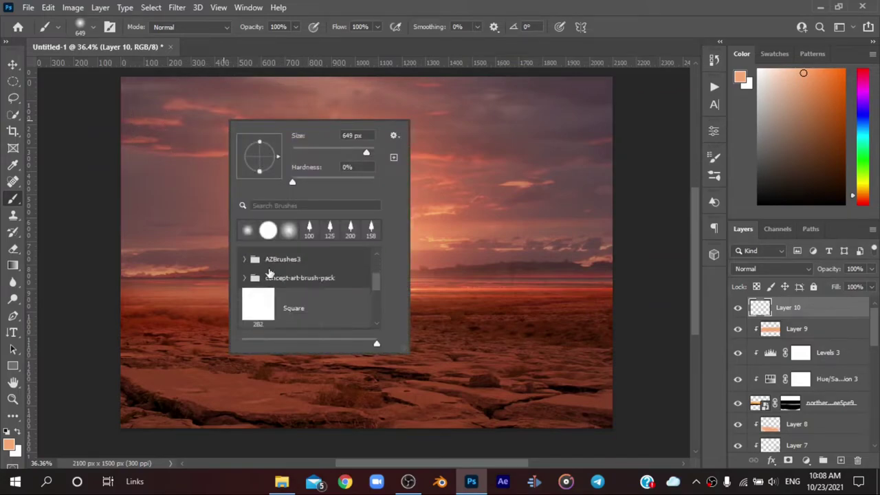
scroll(248, 285, "up", 1)
left_click(244, 270)
scroll(247, 275, "down", 1)
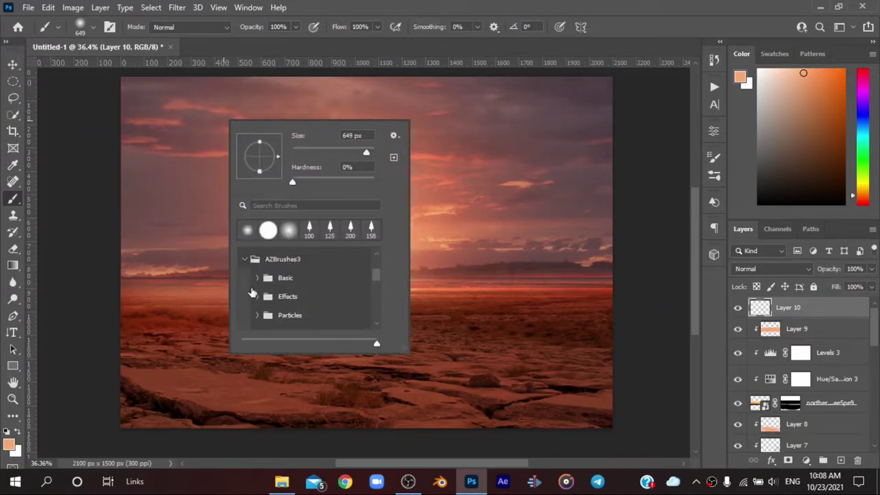
left_click(257, 296)
scroll(268, 289, "down", 2)
scroll(289, 275, "down", 2)
scroll(301, 264, "down", 1)
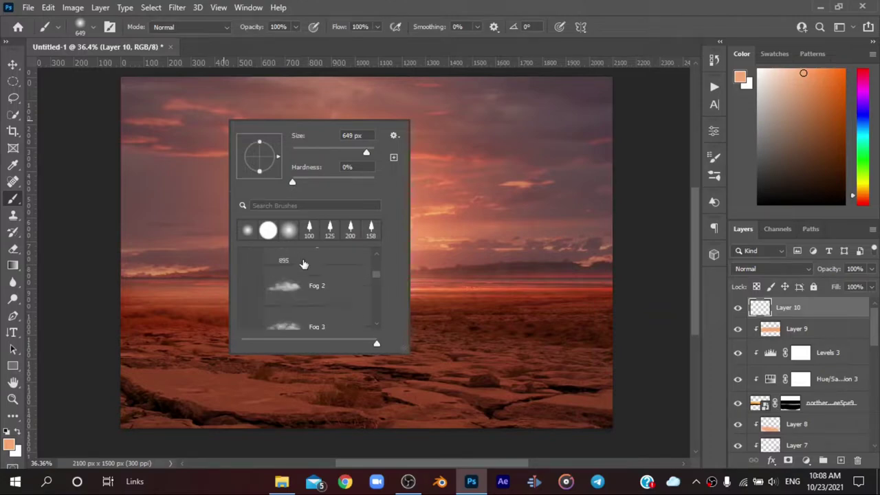
scroll(302, 264, "down", 1)
left_click(302, 264)
key("Return")
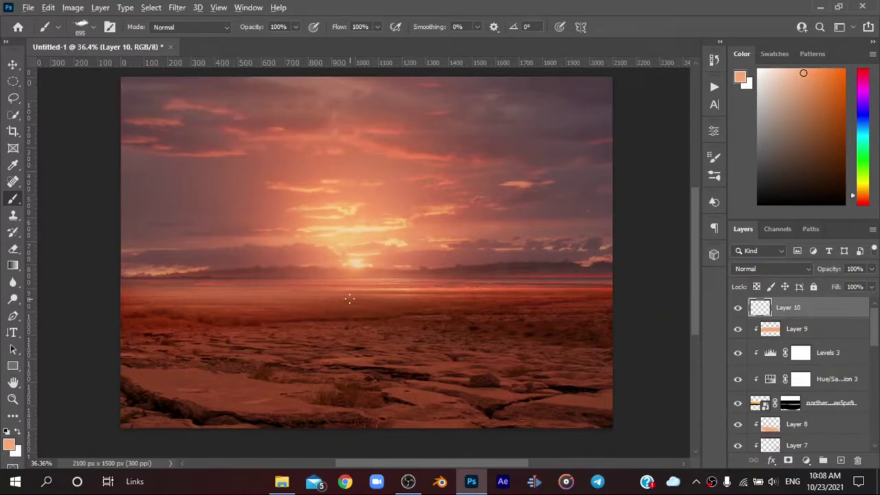
Step: Paint peach fog across the horizon and upper-centre sky on Layer 10
left_click_drag(199, 302, 446, 265)
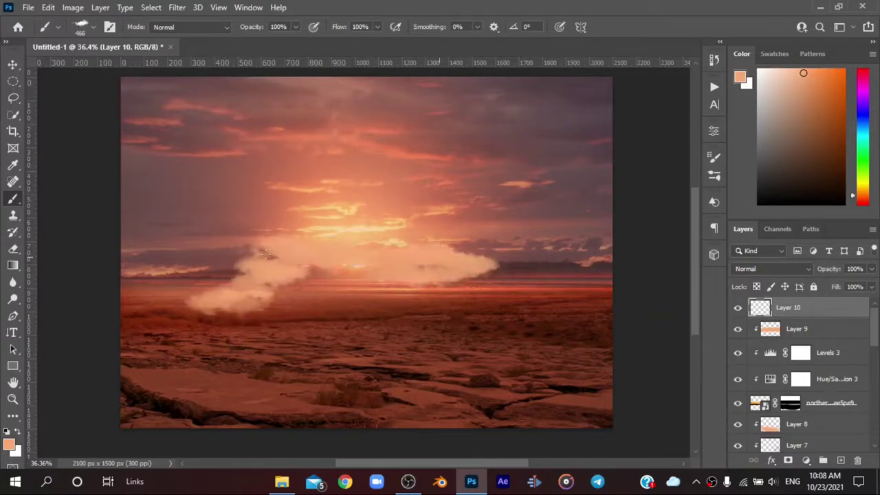
key("ctrl+z")
left_click_drag(178, 292, 468, 286)
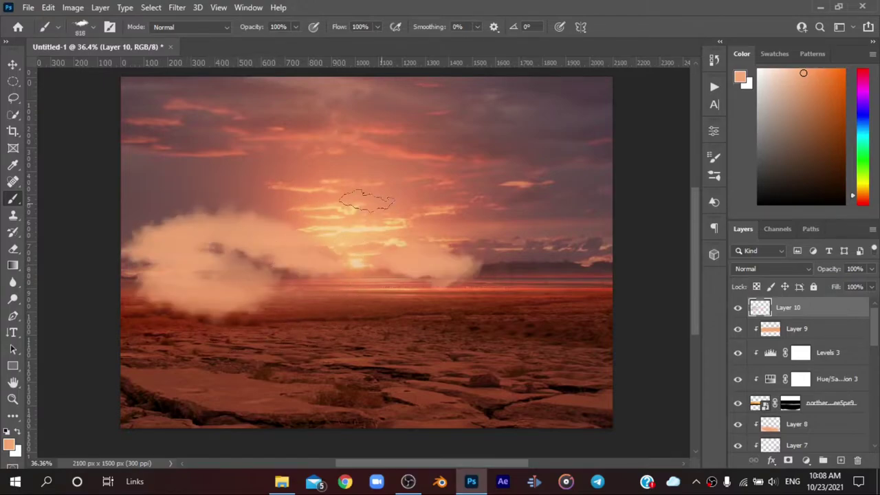
key("ctrl+z")
key("ctrl+z")
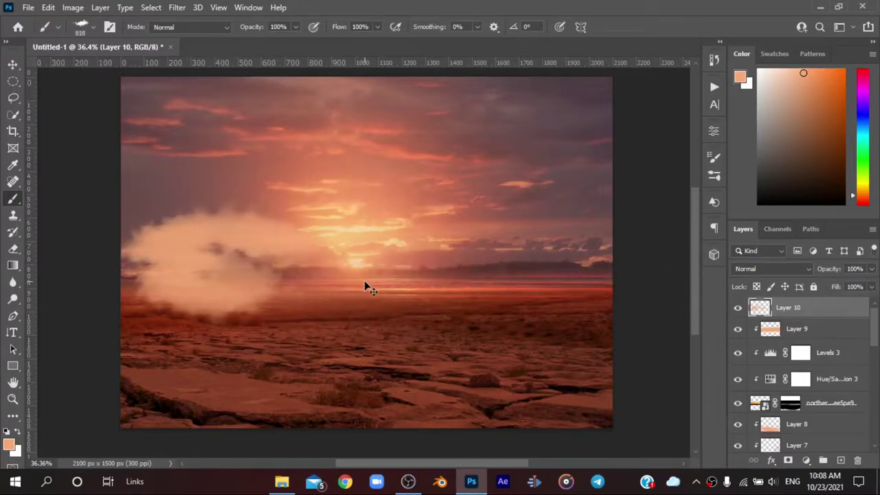
key("ctrl+z")
left_click_drag(207, 342, 674, 189)
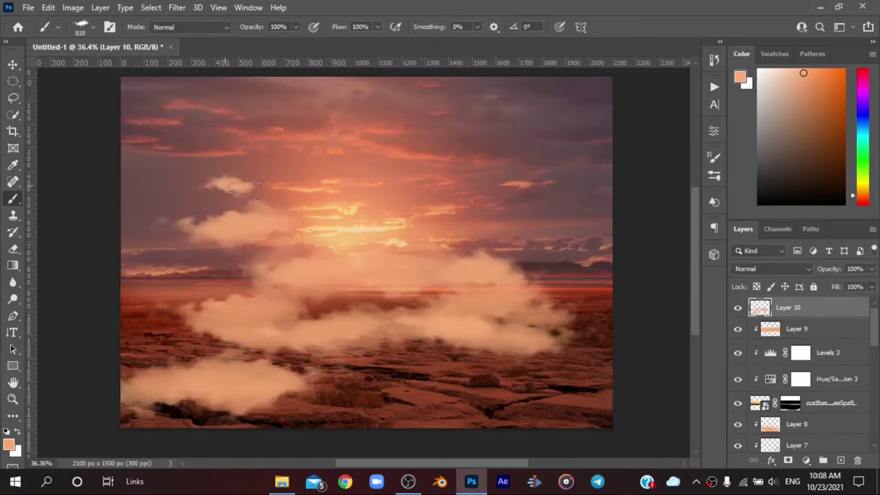
left_click_drag(447, 137, 275, 165)
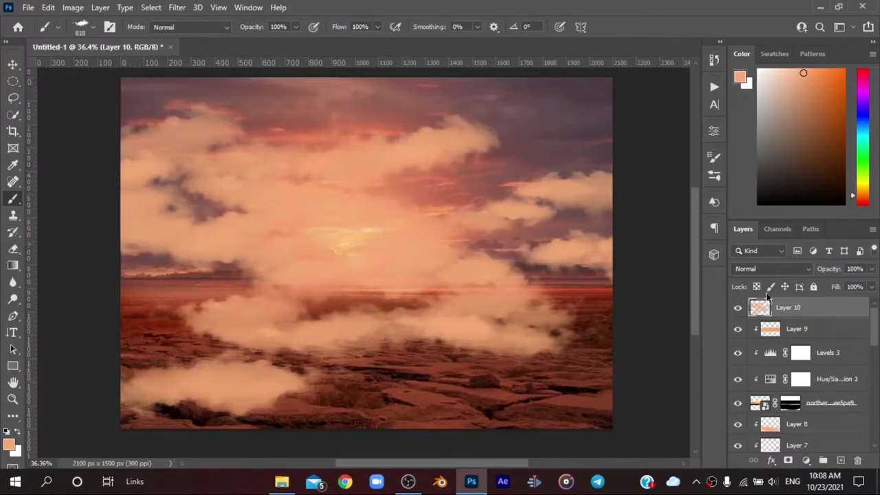
Step: Set Layer 10 to Screen at 49% opacity and add a layer mask
left_click(770, 269)
left_click(756, 256)
left_click_drag(838, 275, 801, 274)
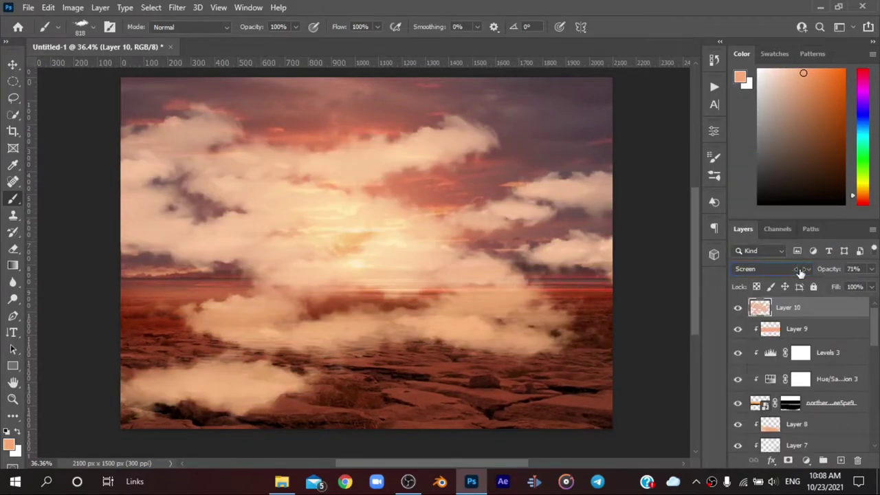
left_click(788, 460)
Step: Paint black on Layer 10's mask over the lower, upper-left and foreground fog
key("x")
mouse_move(229, 354)
left_mouse_down()
mouse_move(206, 392)
mouse_move(309, 344)
mouse_move(275, 227)
mouse_move(222, 199)
mouse_move(393, 226)
mouse_move(227, 257)
mouse_move(364, 323)
mouse_move(389, 286)
mouse_move(522, 206)
mouse_move(495, 296)
mouse_move(344, 172)
mouse_move(476, 204)
left_mouse_up()
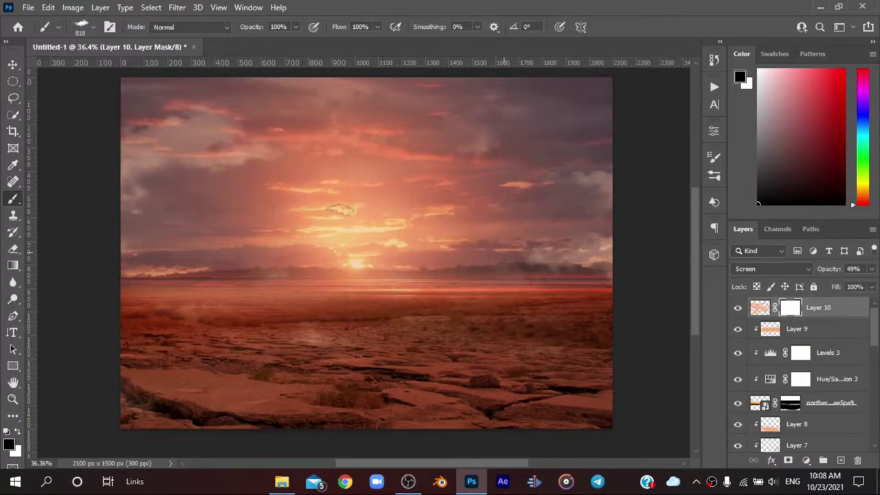
mouse_move(340, 210)
left_mouse_down()
mouse_move(206, 138)
mouse_move(137, 193)
left_mouse_up()
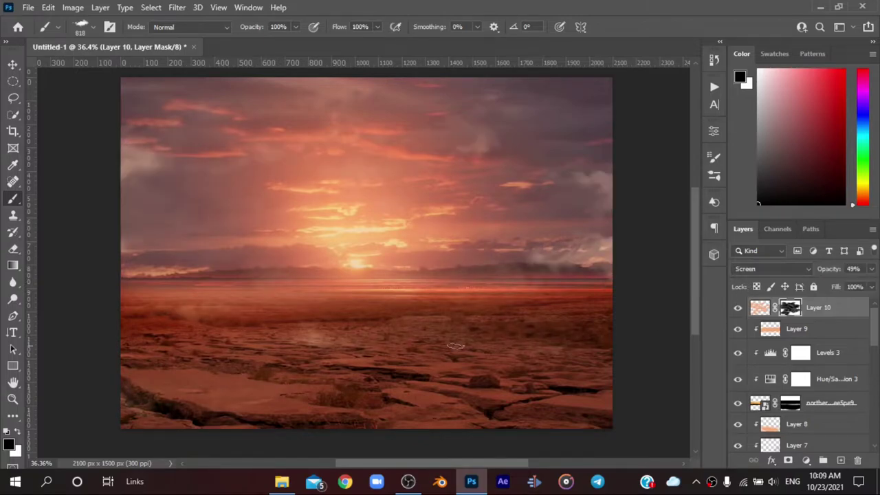
left_click_drag(455, 345, 335, 347)
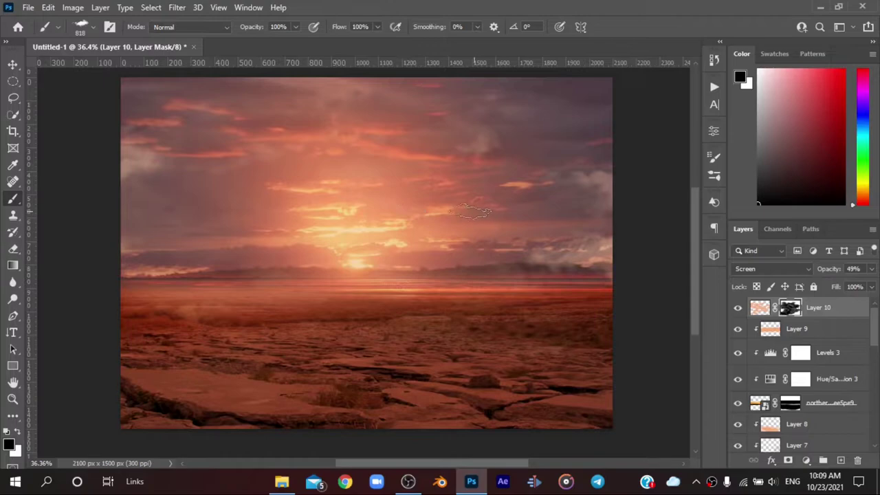
Step: Recolour Layer 10's fog pixels to Hue -9, Saturation +46, Lightness -23
left_click(760, 308)
key("ctrl+u")
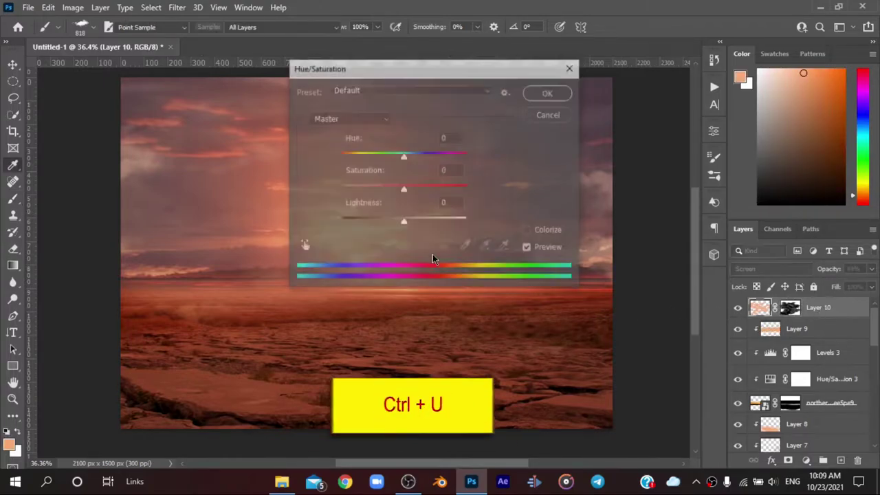
mouse_move(404, 157)
left_mouse_down()
mouse_move(413, 156)
mouse_move(393, 157)
left_mouse_up()
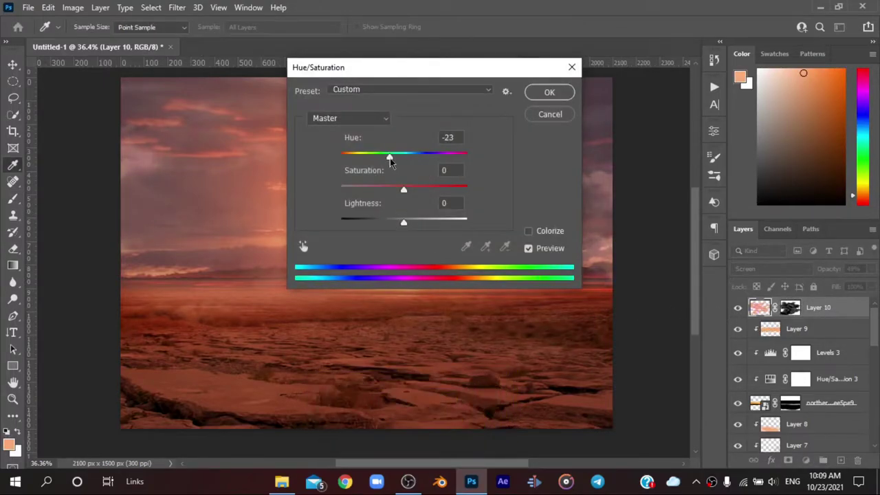
mouse_move(403, 189)
left_mouse_down()
mouse_move(450, 189)
mouse_move(432, 189)
left_mouse_up()
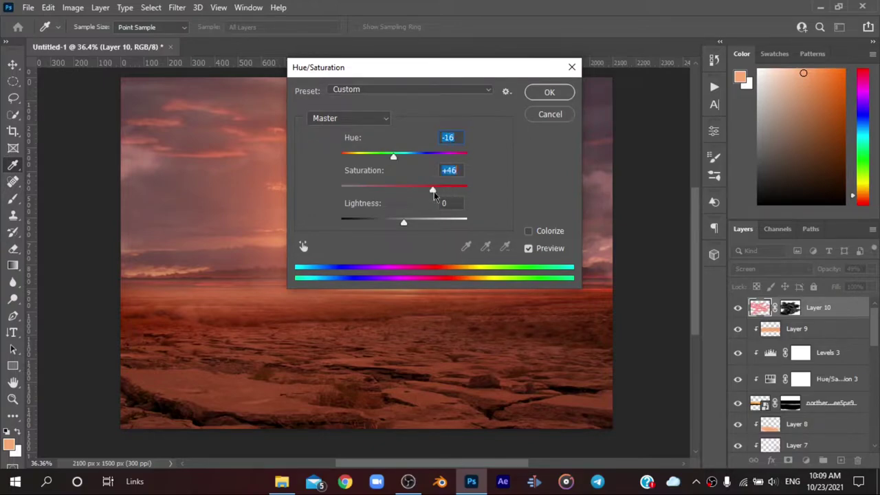
left_click_drag(393, 156, 397, 156)
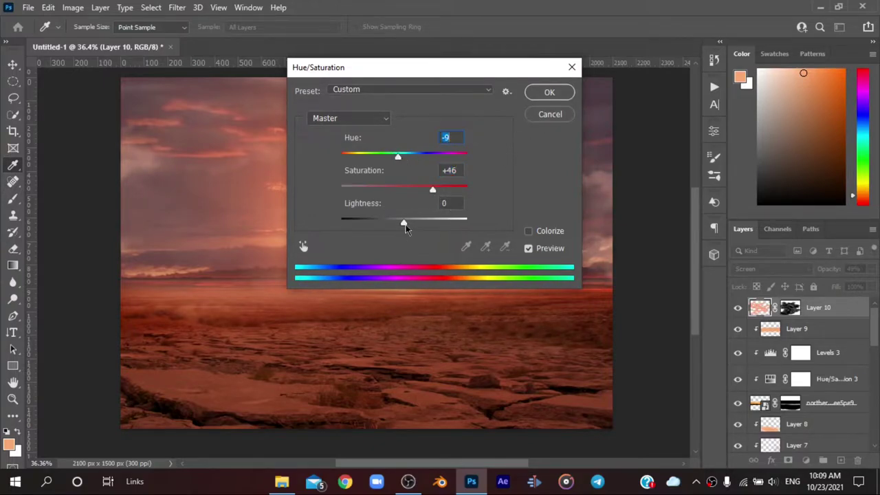
left_click_drag(405, 229, 383, 227)
left_click(549, 92)
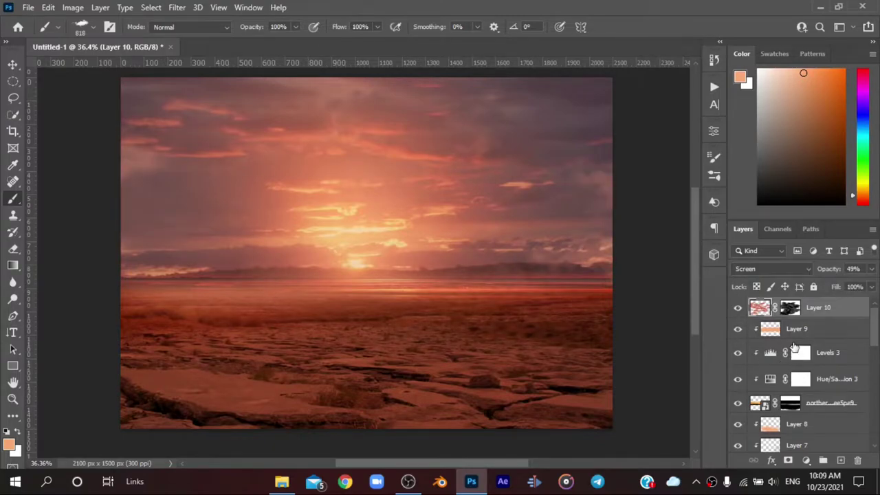
Step: On a new Layer 11, paint bottom-left and bottom-right clouds with the CLOD 1 brush
left_click(840, 460)
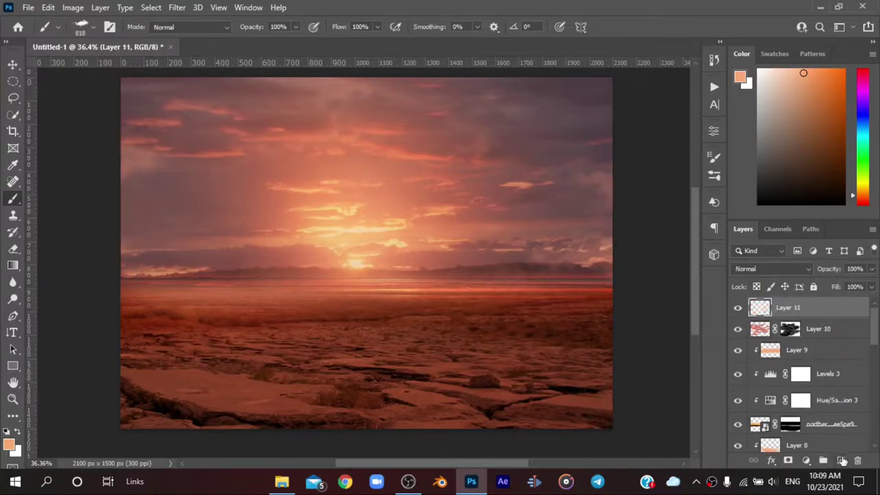
right_click(327, 172)
scroll(357, 309, "up", 3)
scroll(350, 305, "up", 3)
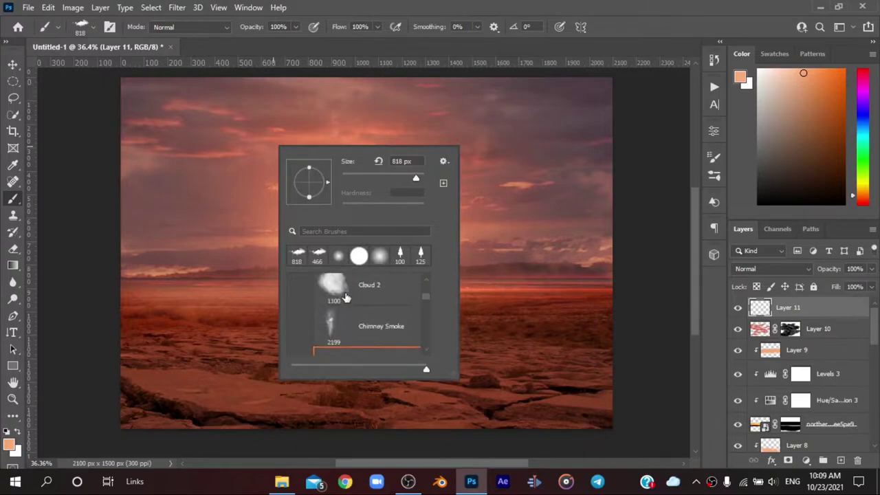
scroll(348, 301, "up", 3)
scroll(348, 300, "up", 2)
left_click(343, 304)
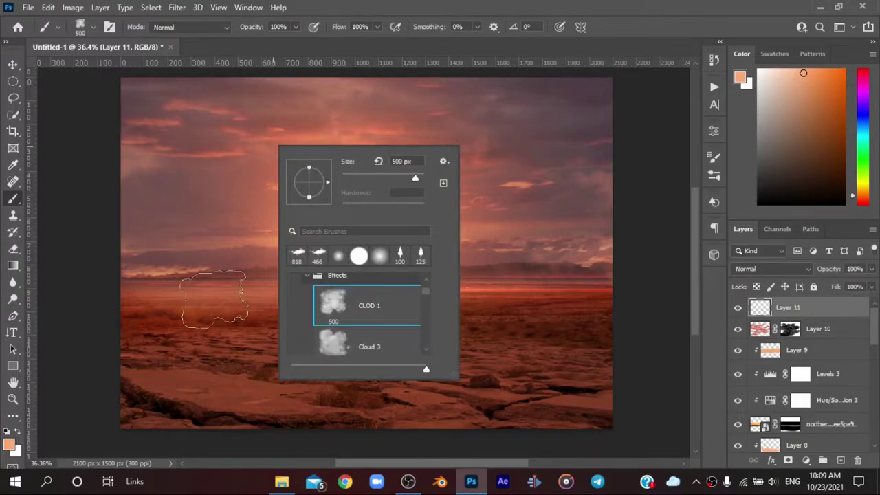
left_click(229, 288)
left_click(229, 288)
left_click(522, 295)
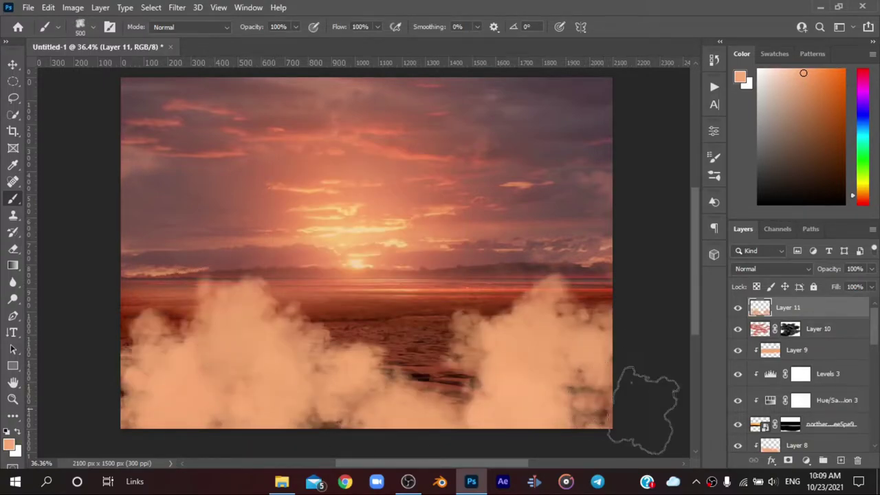
Step: Set Layer 11 to Screen, mask away its low haze, and lower opacity to 21%
left_click(773, 268)
left_click(742, 254)
left_click_drag(833, 271, 827, 272)
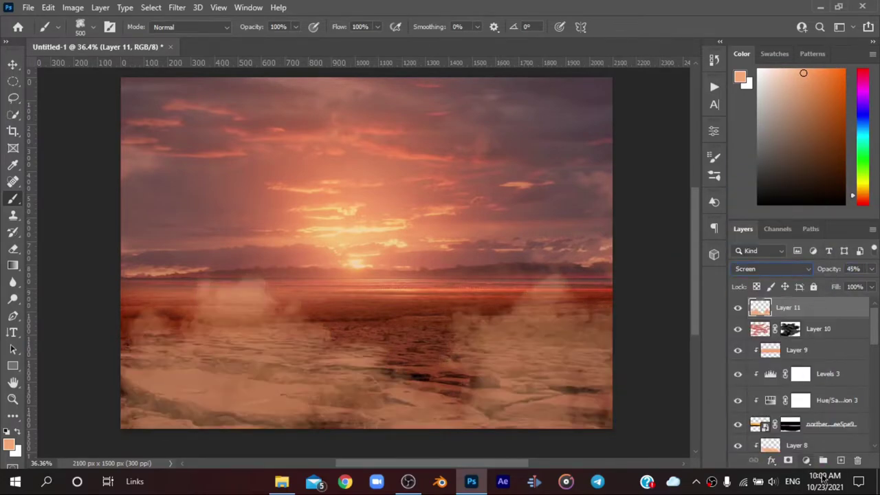
left_click(787, 460)
key("d")
mouse_move(536, 323)
left_mouse_down()
mouse_move(471, 315)
mouse_move(128, 344)
mouse_move(383, 305)
mouse_move(443, 316)
left_mouse_up()
left_click(738, 308)
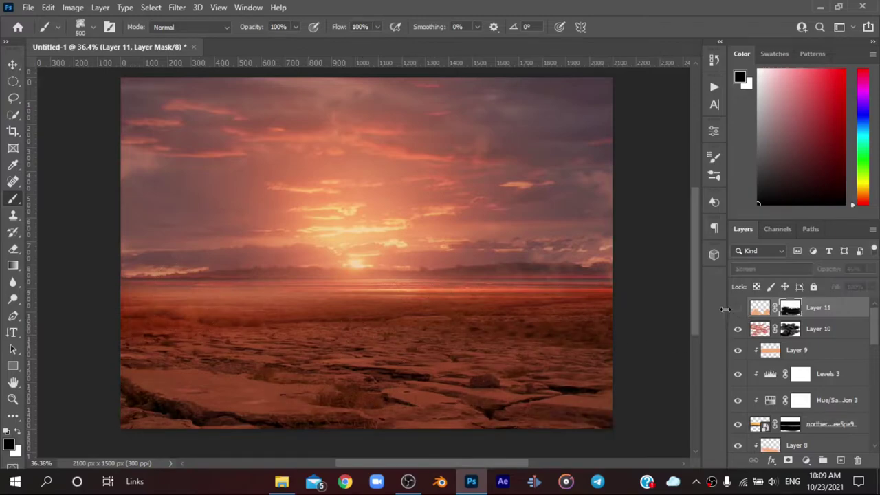
left_click(737, 308)
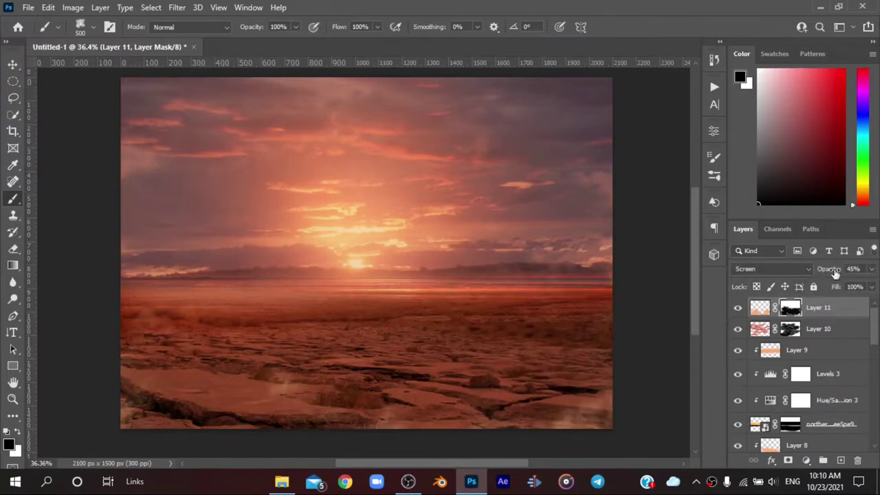
left_click_drag(835, 273, 761, 323)
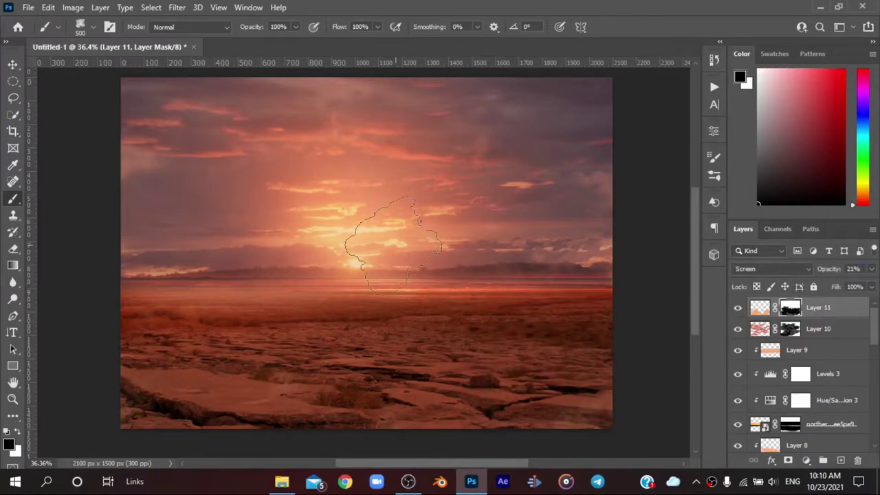
Step: Sample an orange from the sunset sky and set the brush to 225 px, 20% flow
left_click(358, 238, "alt")
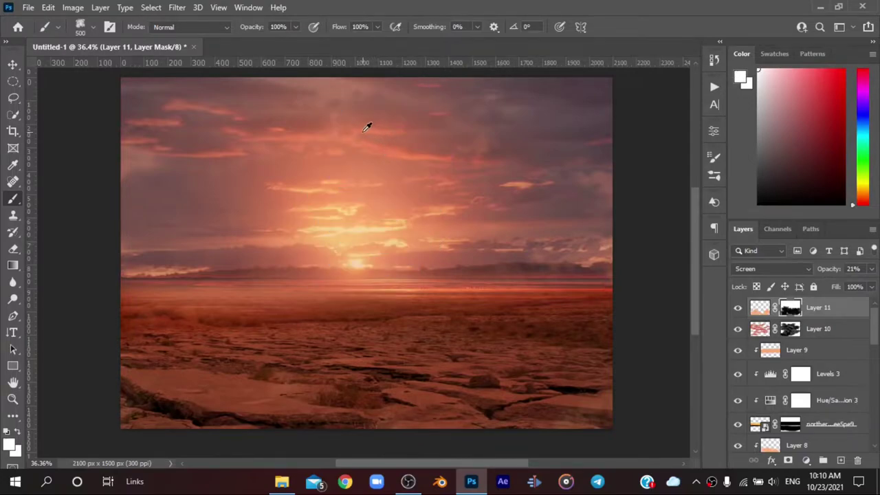
left_click(755, 313)
left_click(387, 122, "alt")
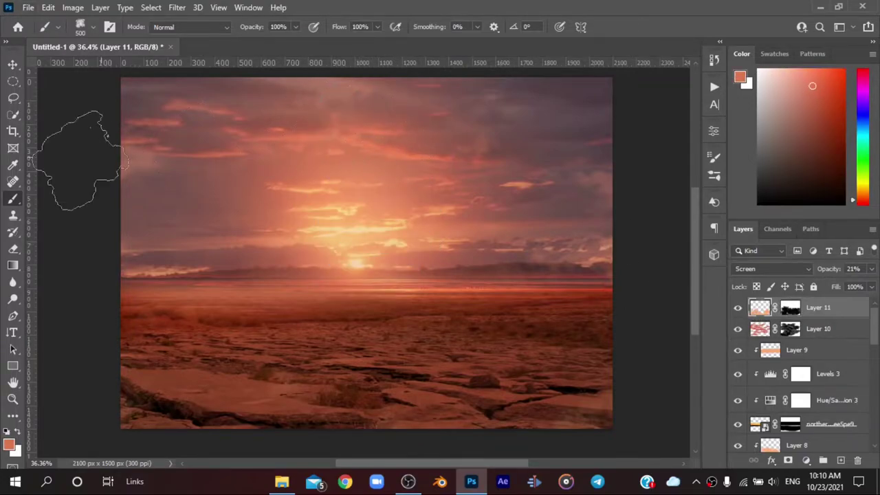
right_click(305, 275, "alt")
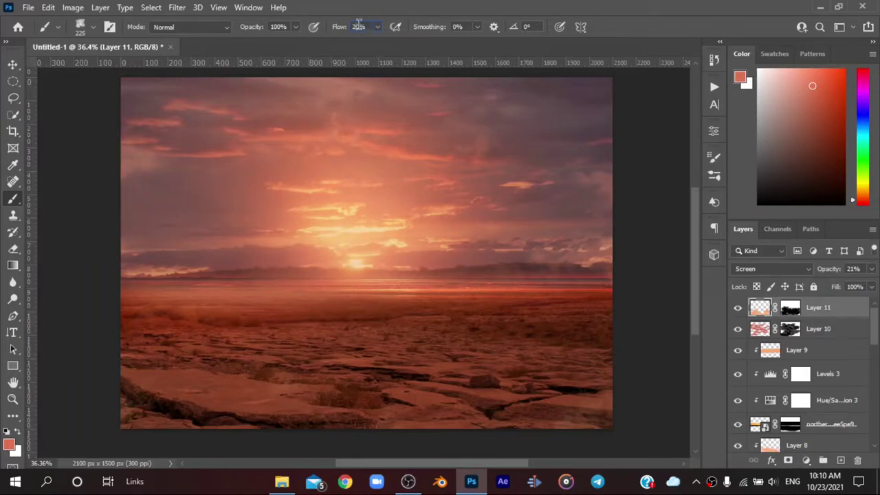
type("20")
key("Return")
Step: Add Layer 12 and set up a 340 px brush with 22% spacing and Color Dynamics
left_click(839, 460)
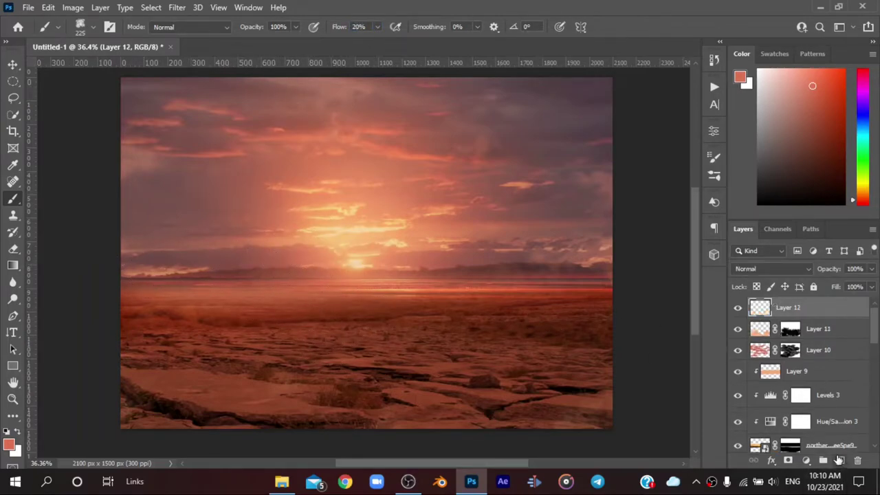
right_click(145, 258, "alt")
left_click(713, 92)
left_click(715, 105)
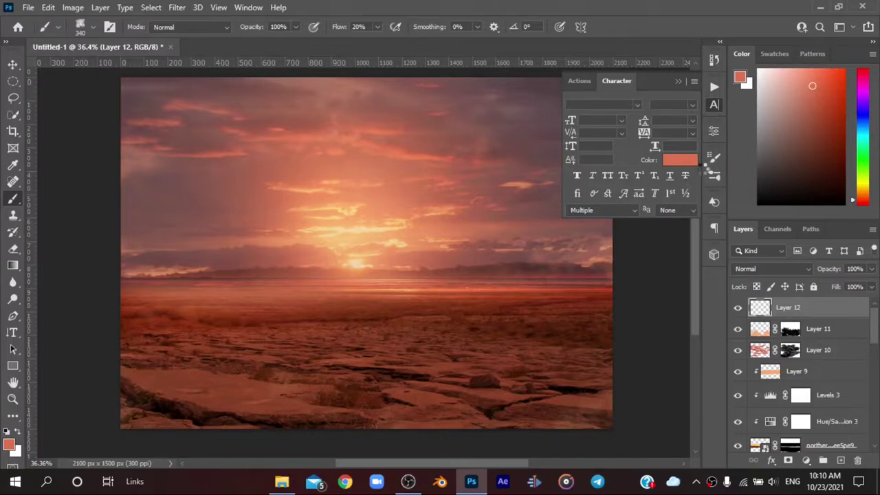
left_click(712, 175)
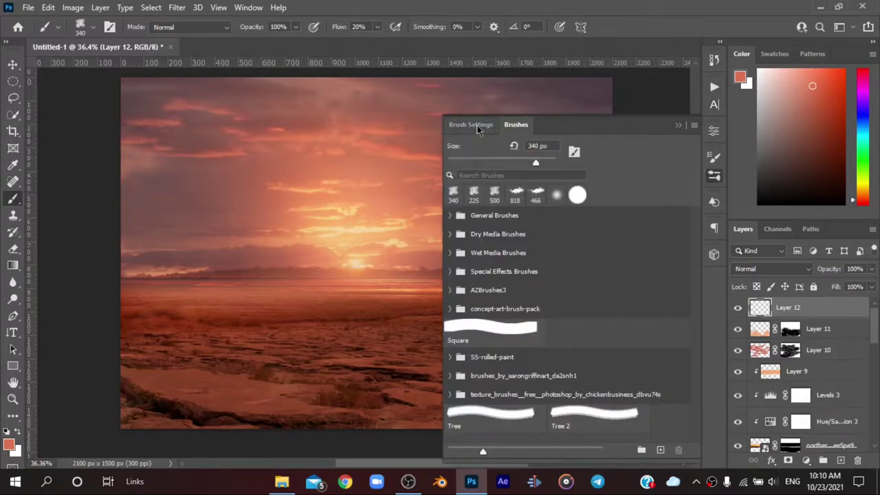
left_click(471, 124)
left_click_drag(557, 345, 552, 345)
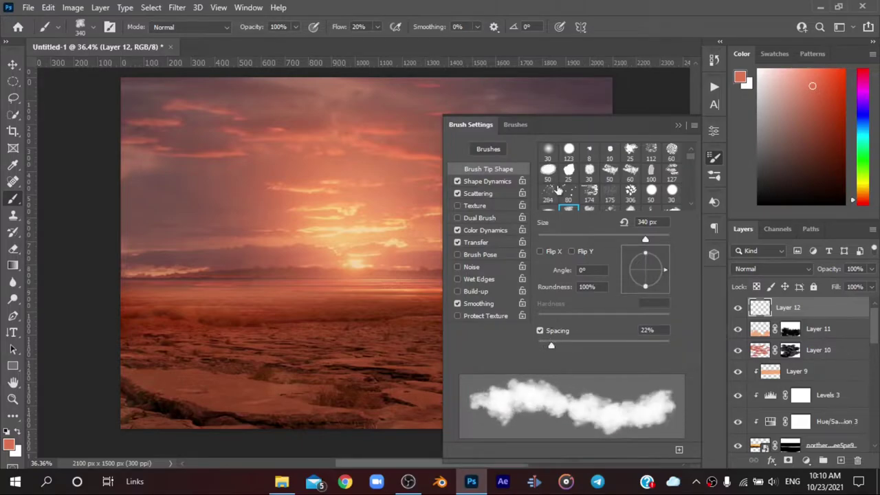
left_click(488, 230)
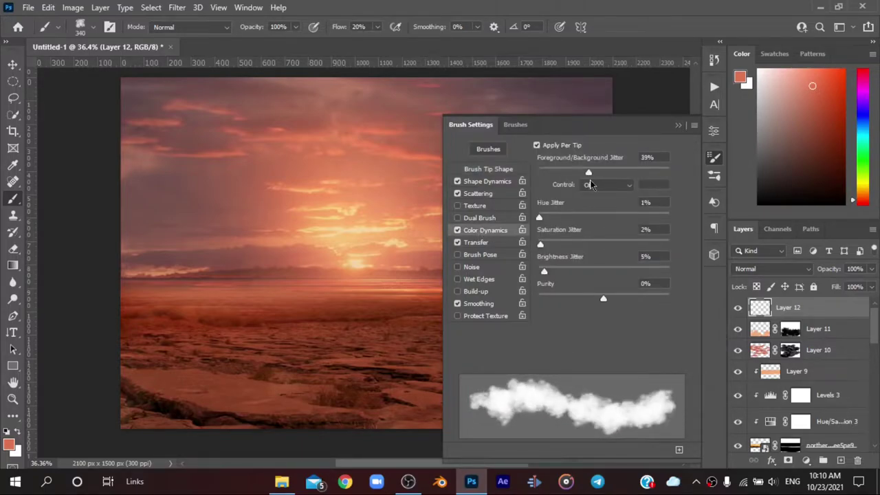
left_click(676, 128)
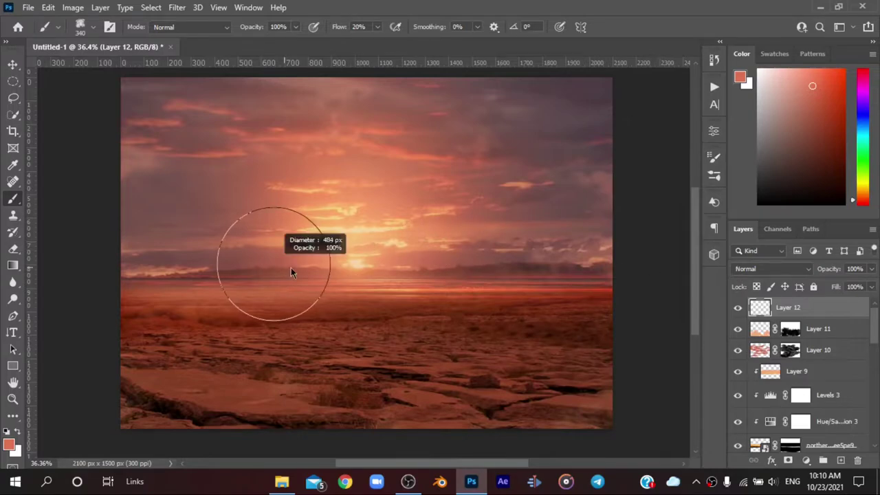
Step: Brush orange haze across the horizon and foreground rocks, then fade the layer to 53%
left_click_drag(290, 271, 343, 245)
left_click_drag(485, 258, 577, 317)
mouse_move(124, 323)
left_mouse_down()
mouse_move(303, 344)
mouse_move(530, 330)
mouse_move(206, 309)
left_mouse_up()
left_click_drag(835, 275, 822, 276)
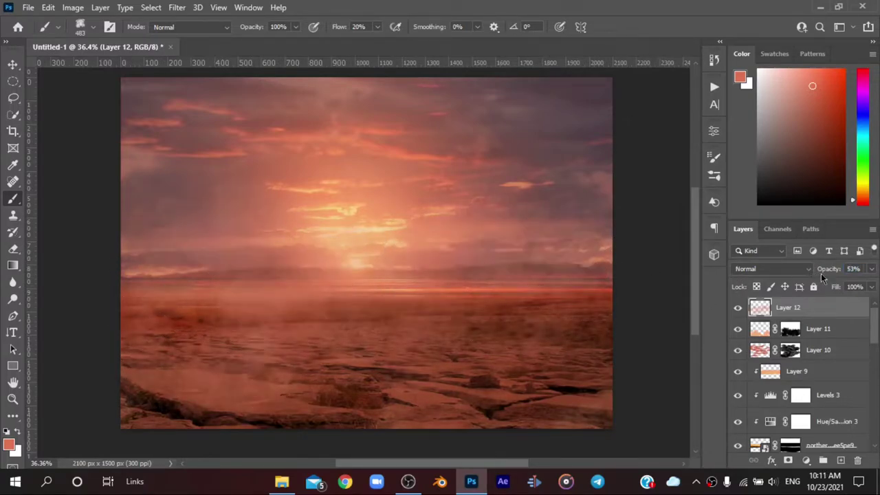
Step: Add a white mask to Layer 12 and paint out some haze near the horizon
left_click(797, 269)
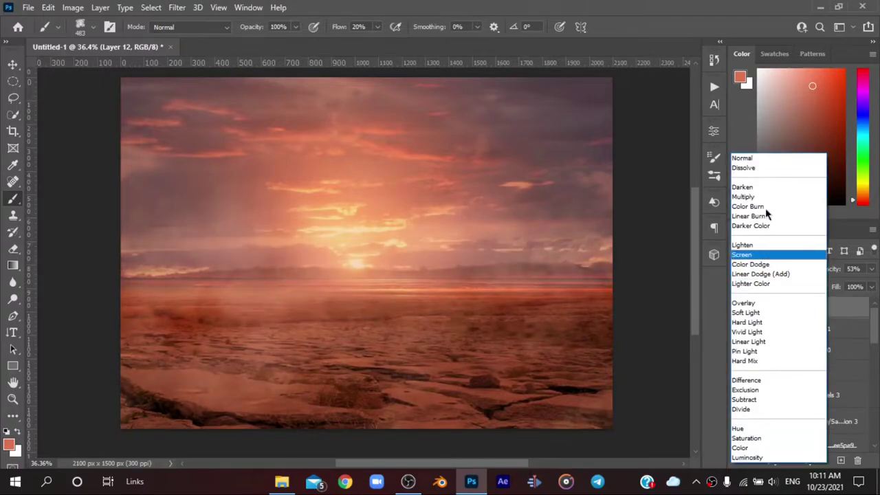
key("Escape")
left_click_drag(833, 268, 831, 269)
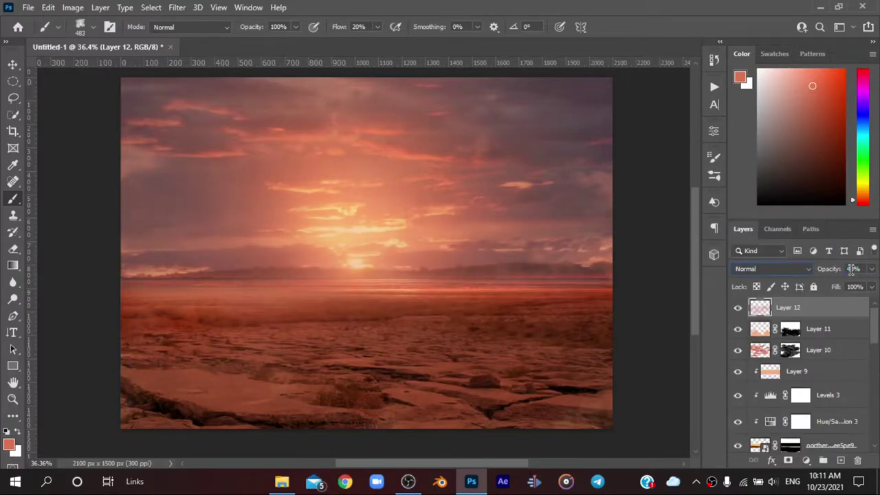
left_click(789, 460)
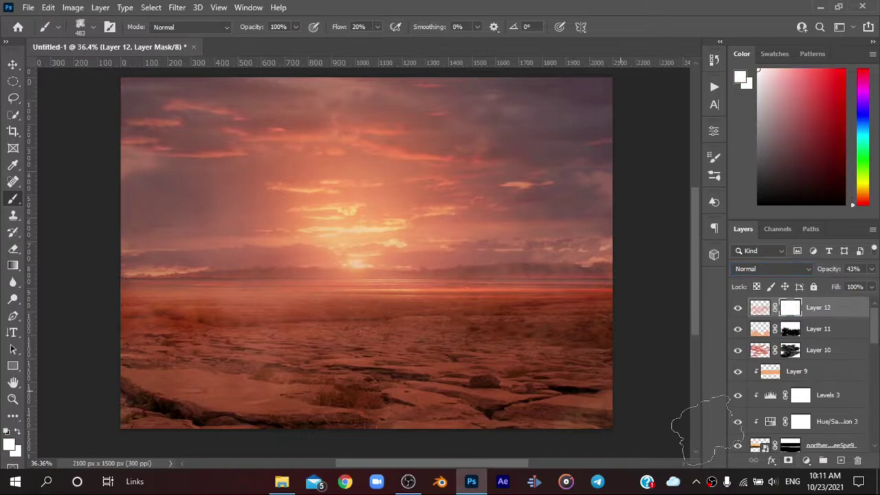
left_click_drag(186, 323, 385, 316)
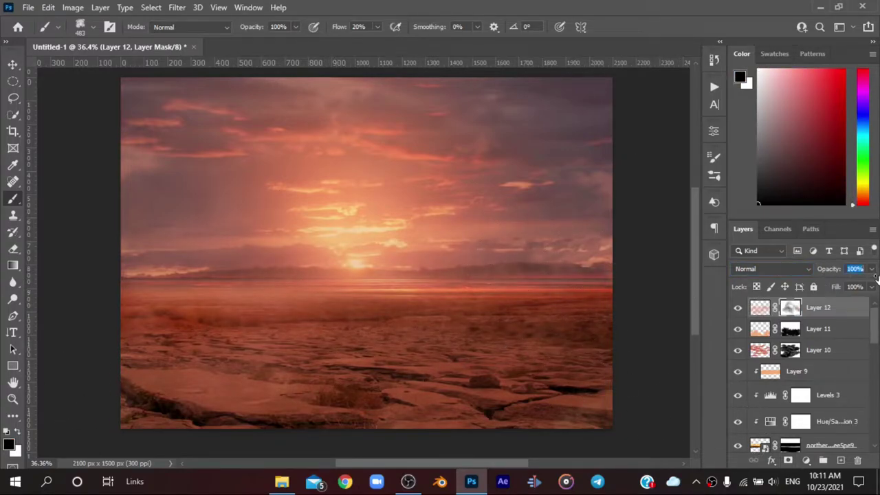
left_click_drag(828, 269, 833, 275)
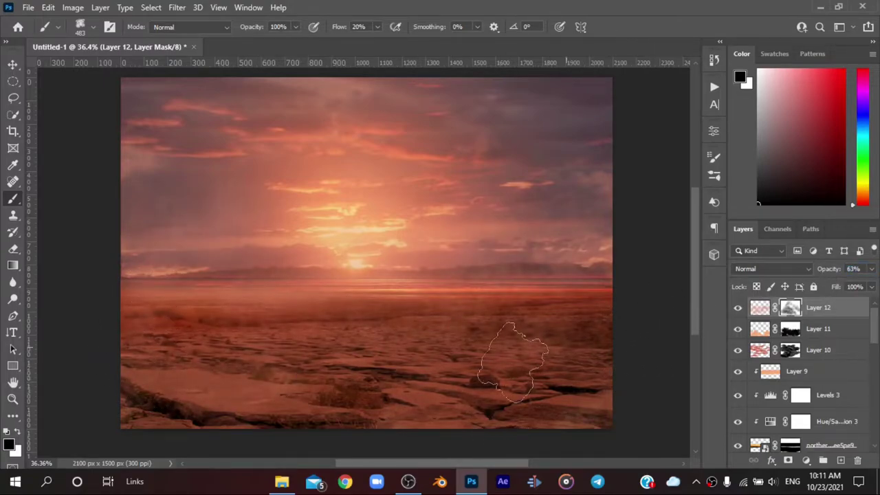
Step: Toggle Layer 12's visibility to compare the haze, then set it to 44% opacity
left_click(738, 308)
left_click(738, 308)
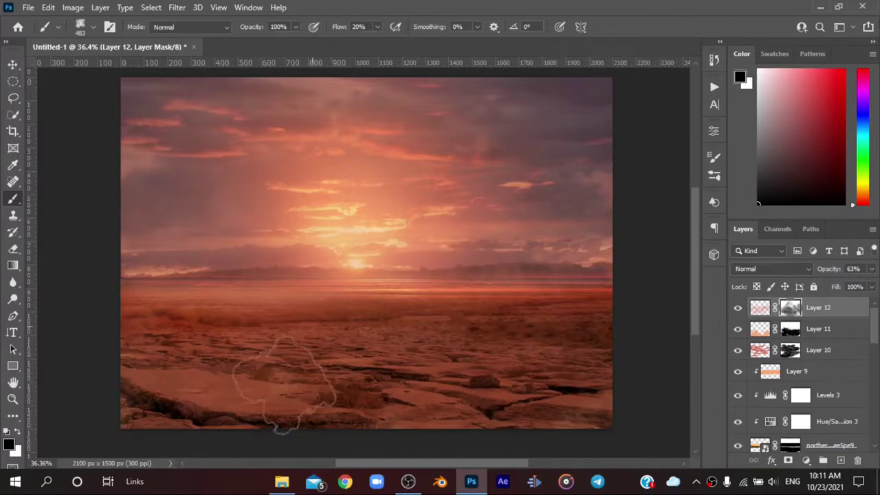
left_click(738, 309)
left_click(738, 309)
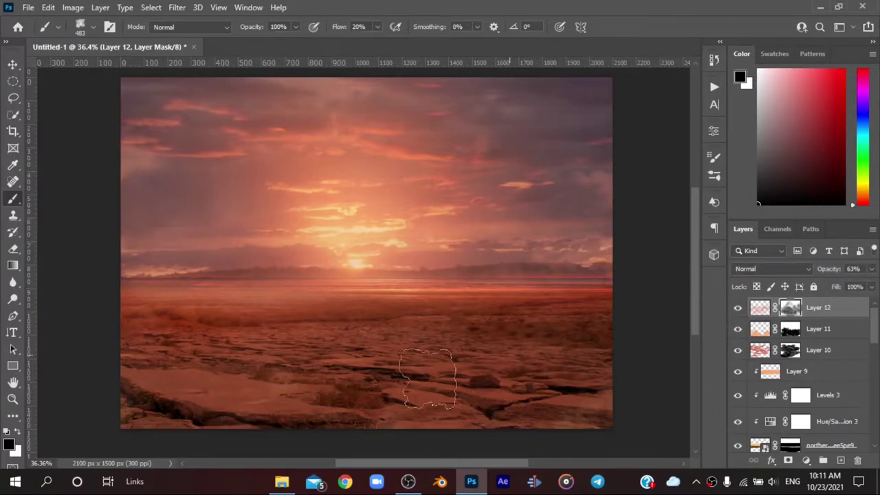
left_click(734, 309)
left_click(734, 309)
left_click_drag(843, 273, 829, 269)
left_click(832, 272)
Step: Select the bottom layers from Layer 2 downward in the Layers panel
scroll(822, 313, "down", 5)
scroll(814, 350, "down", 5)
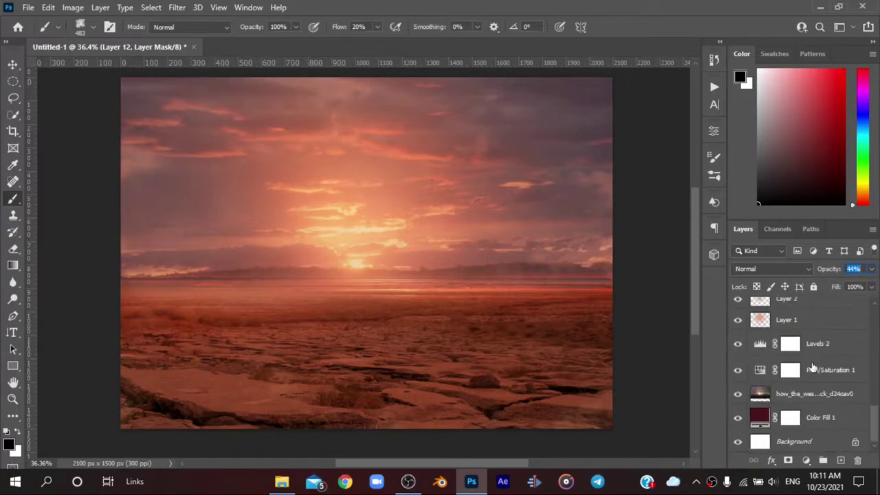
left_click(817, 396, "shift")
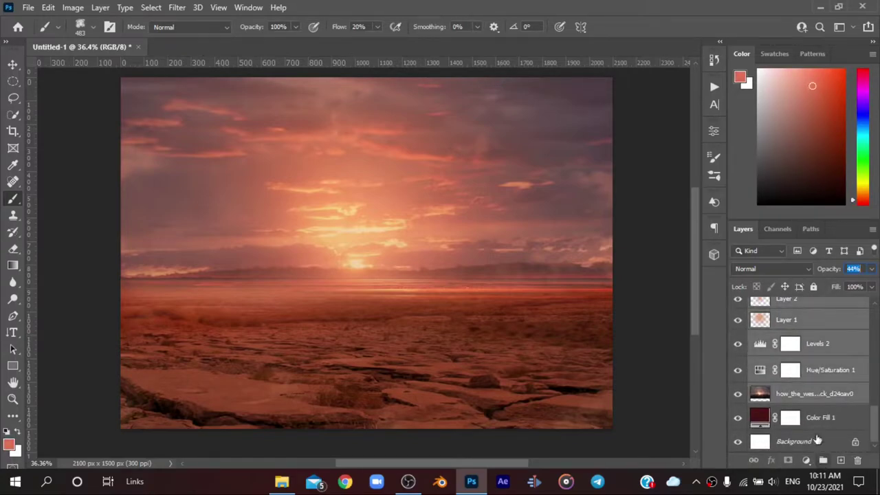
Step: Group the sky photo layer through Layer 3 into a group named Sky
left_click(814, 416)
left_click(822, 400)
scroll(826, 399, "up", 3)
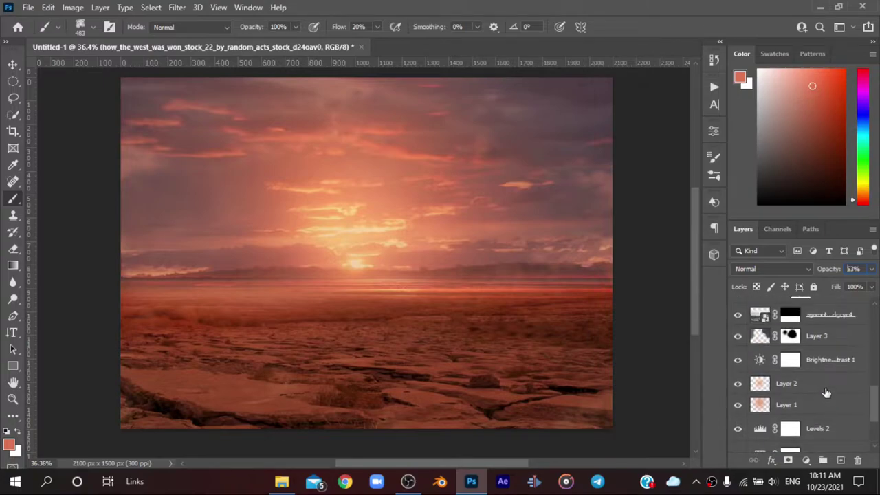
left_click(833, 347, "shift")
left_click(823, 459)
double_click(784, 397)
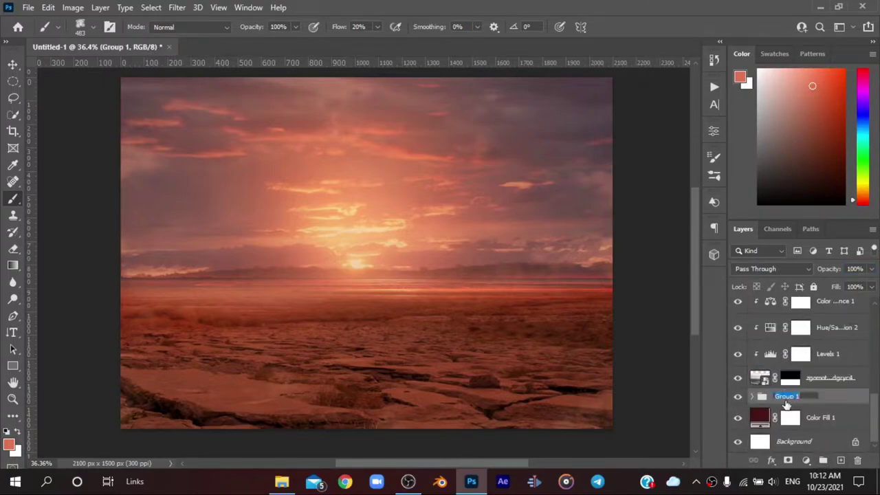
type("Sky")
key("Return")
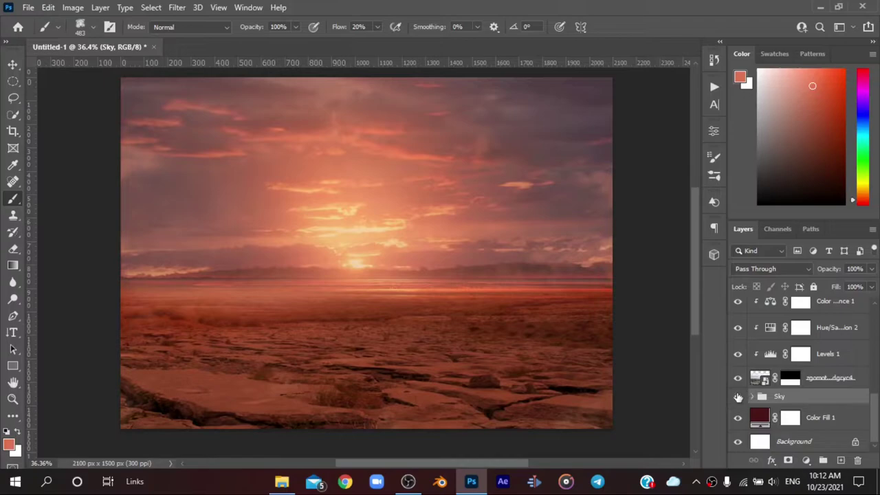
left_click(738, 397)
left_click(738, 397)
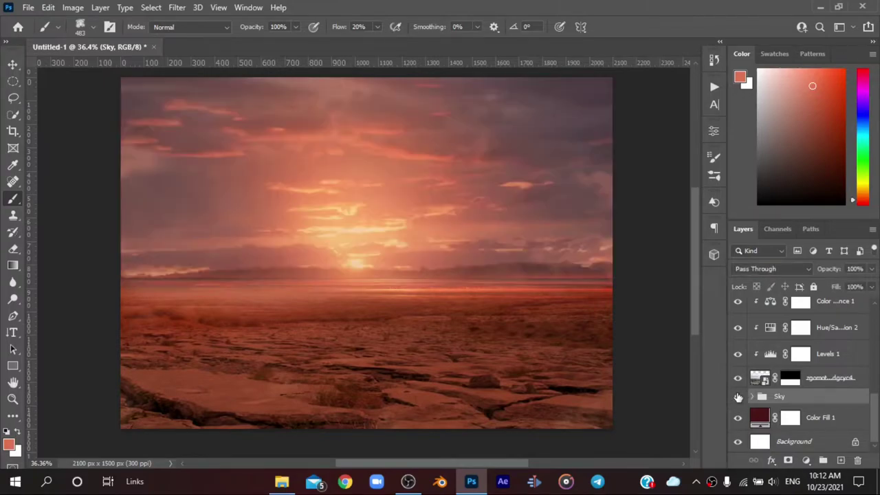
Step: Put the zgomot landscape layer into a new group named Ground
left_click(848, 378)
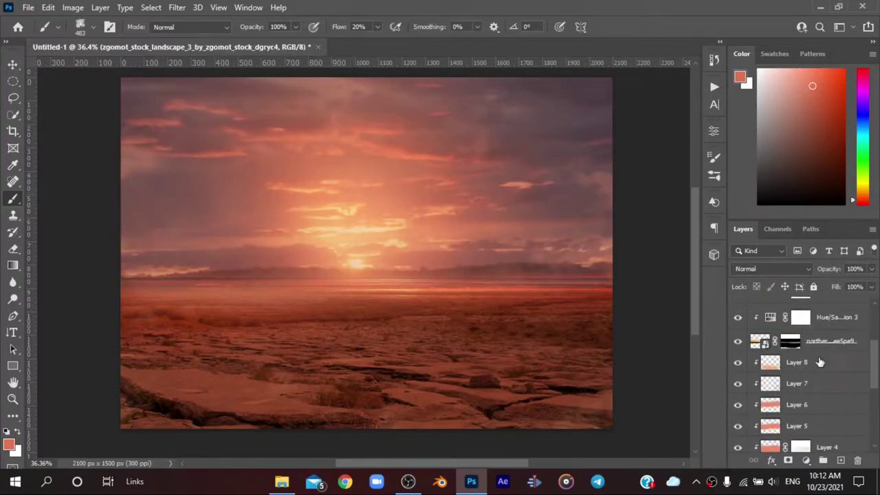
left_click(822, 459)
double_click(780, 380)
type("G")
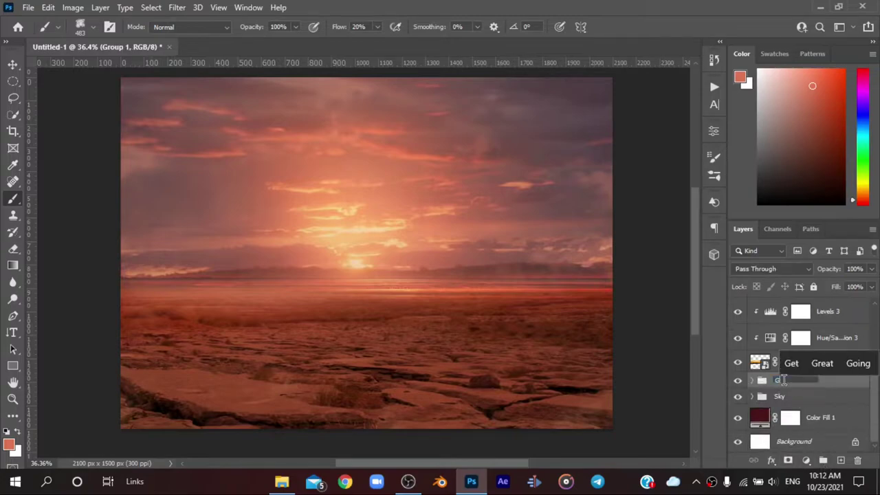
type("round")
key("Return")
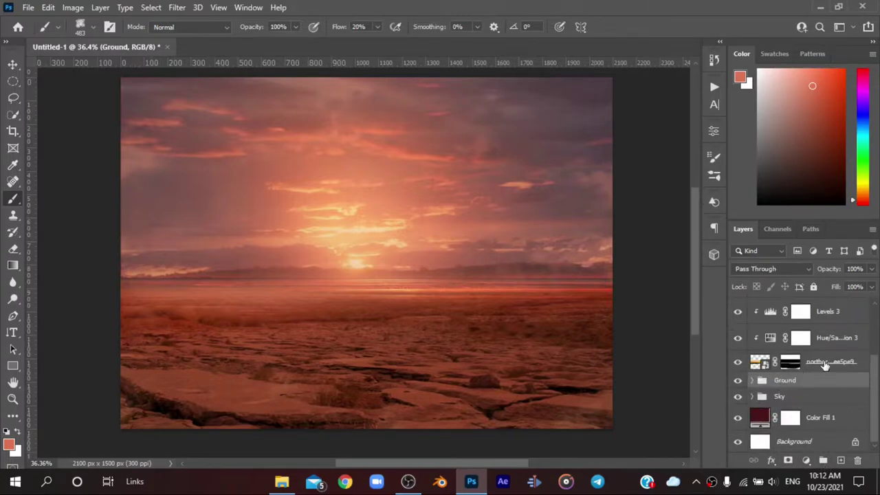
Step: Group Layer 9 through the northern_germany layer into a group named Ground 2
left_click(824, 365)
scroll(825, 365, "up", 2)
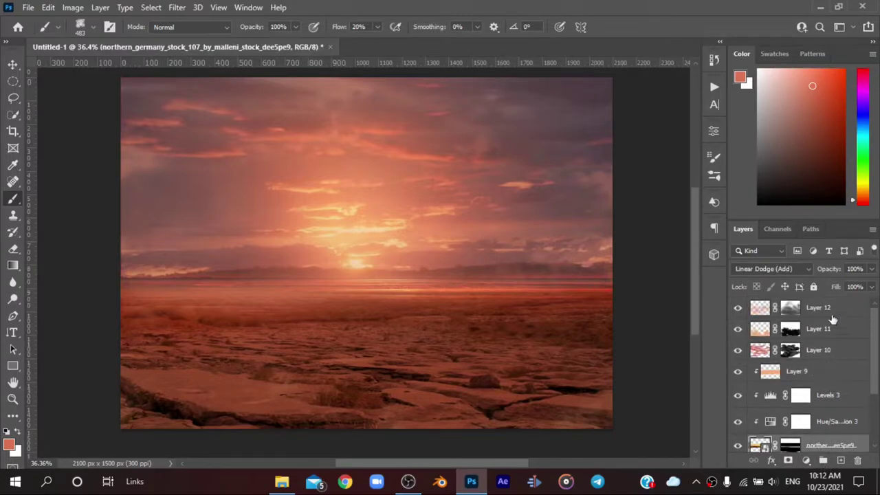
left_click(817, 371, "shift")
scroll(811, 363, "down", 1)
left_click(823, 460)
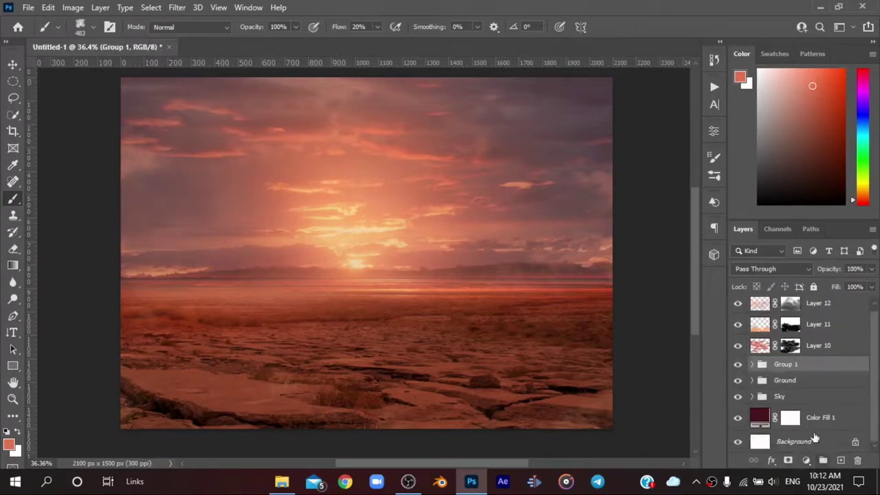
double_click(777, 362)
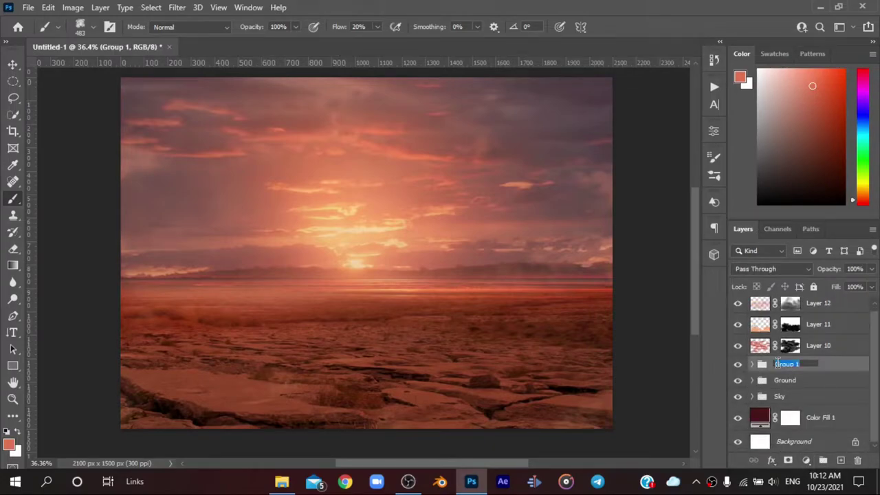
type("G")
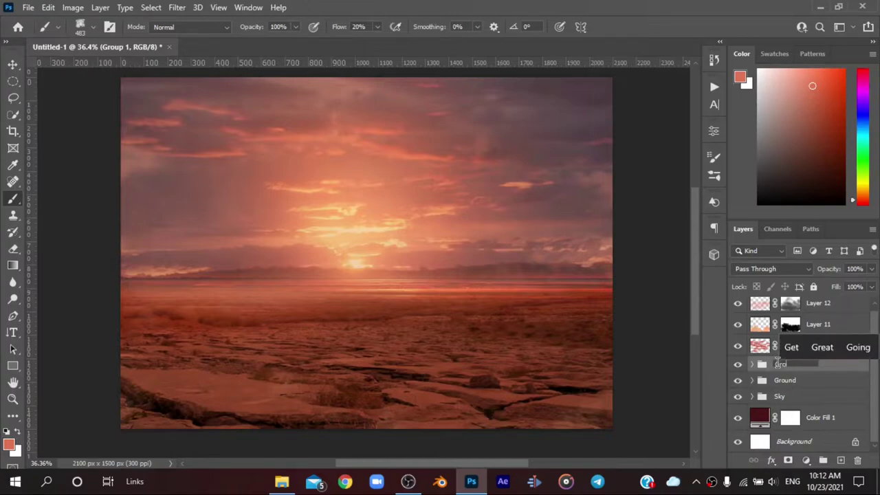
type("round 2")
key("Return")
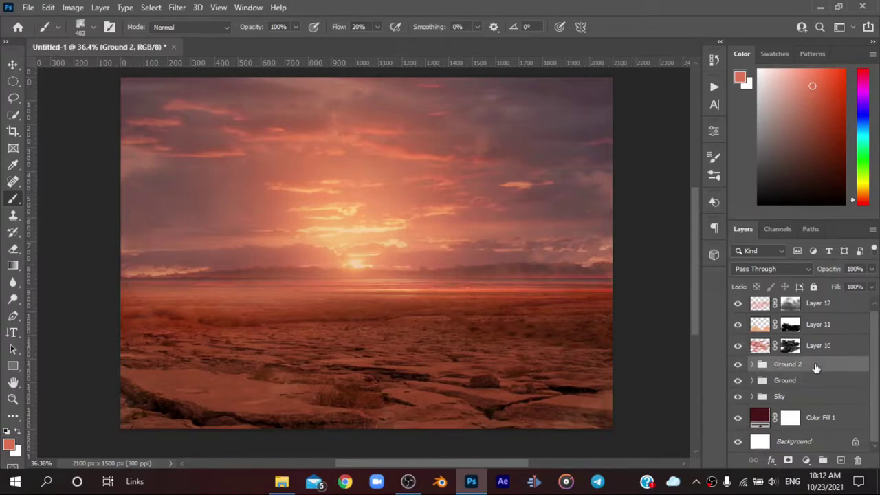
Step: Select Layers 10, 11 and 12 and group them into Group 1
left_click(818, 346)
left_click(817, 303, "shift")
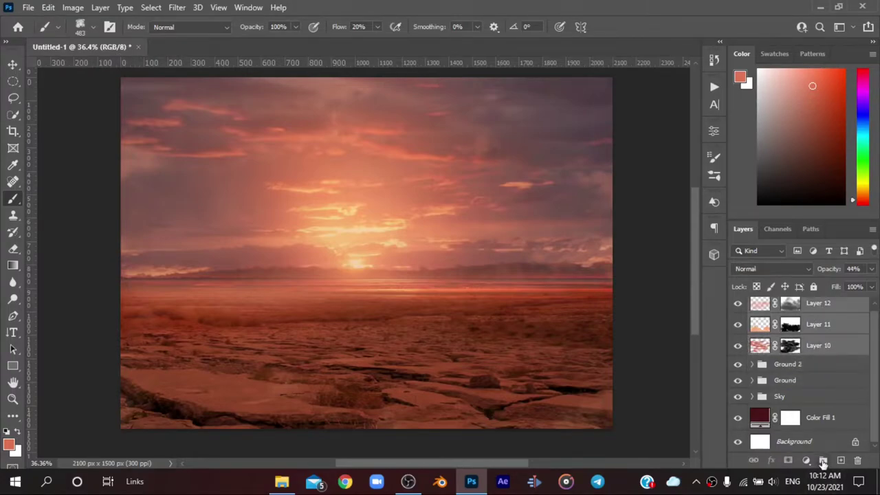
left_click(822, 460)
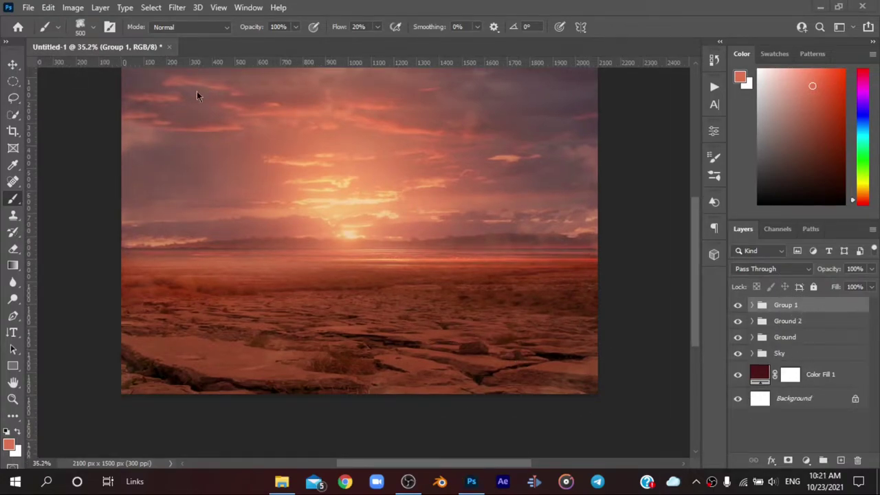
Step: Select Group 1 through Sky, group them, and rename the new group BG
left_click(824, 353, "shift")
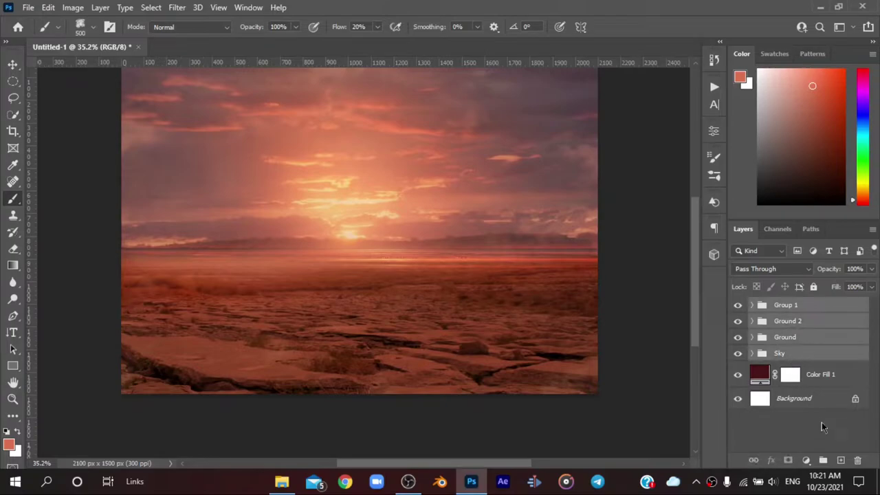
left_click(823, 461)
double_click(784, 305)
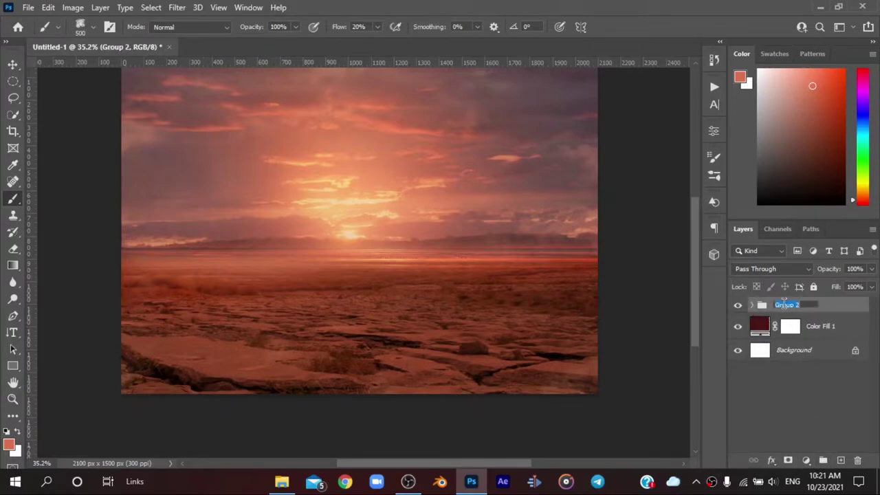
type("BG")
key("Return")
Step: Expand BG and add an empty layer inside it, then delete that layer
left_click(752, 305)
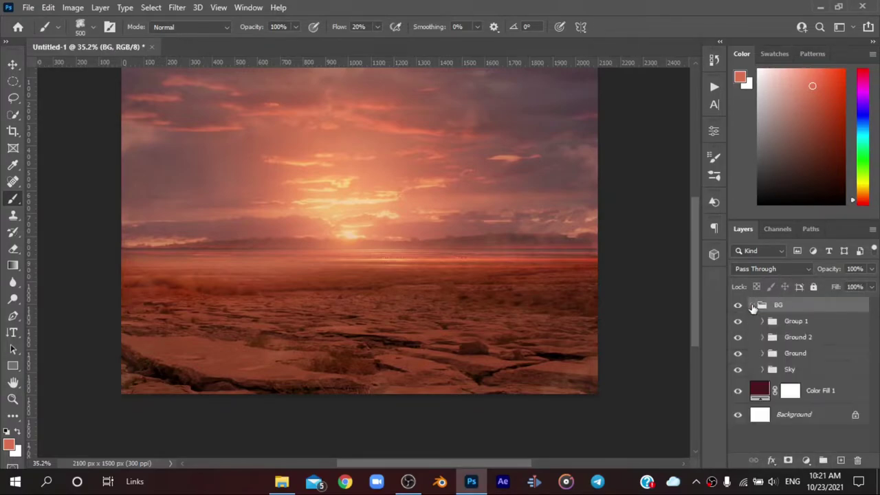
left_click(797, 321)
left_click(841, 460)
scroll(584, 295, "down", 2)
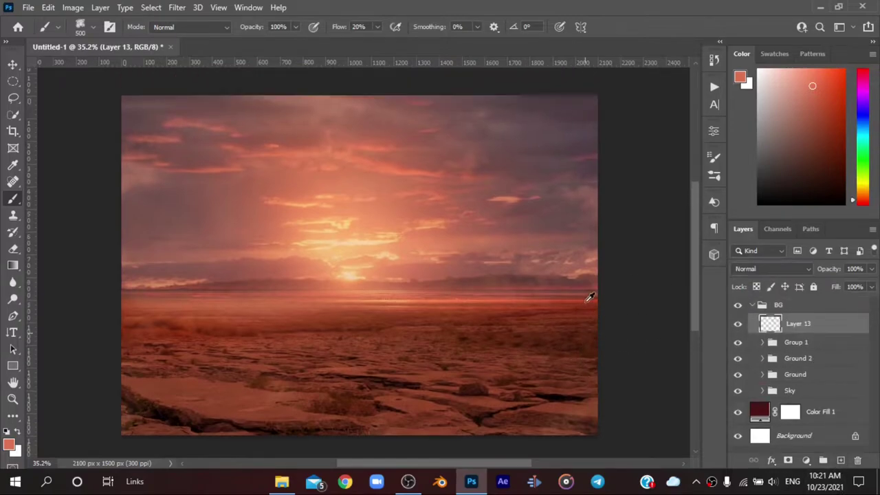
left_click(858, 460)
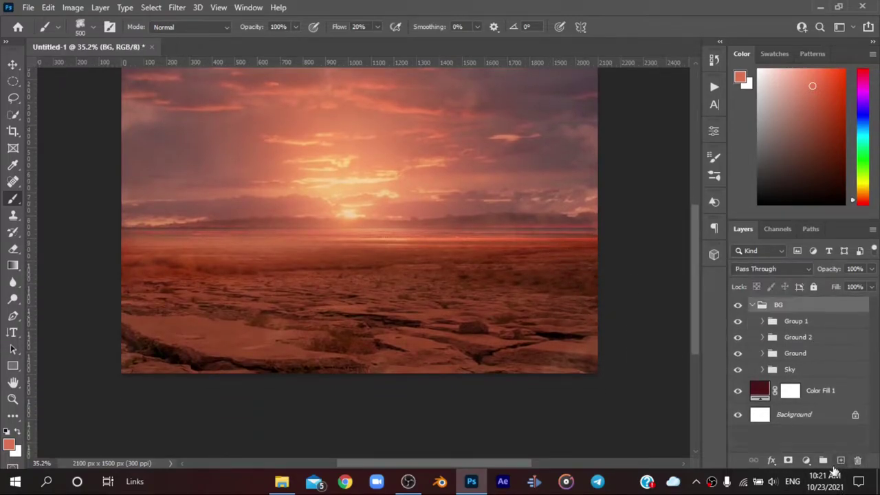
Step: Add a Color Balance adjustment at the top of BG with Red +14 and Blue -4
left_click(802, 327)
left_click(805, 460)
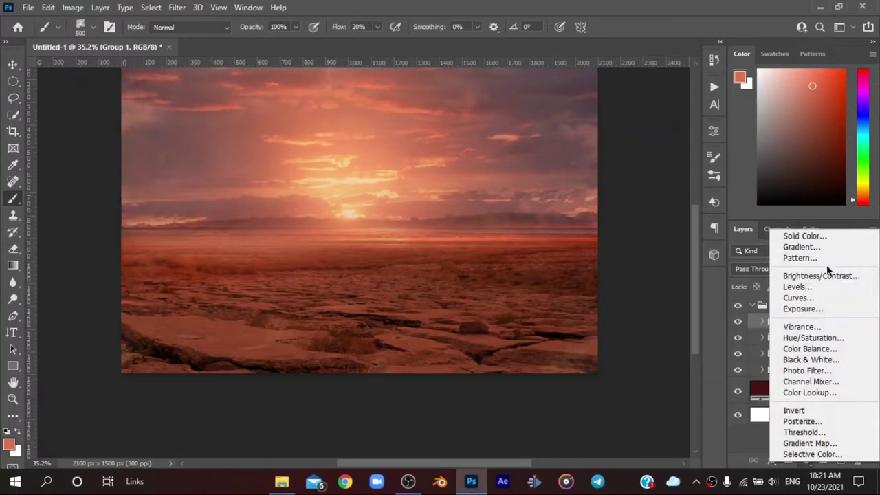
left_click(810, 348)
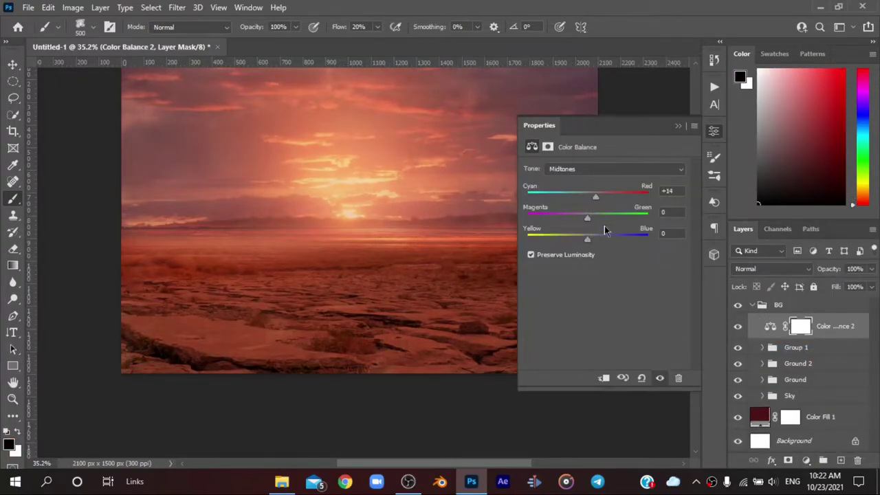
left_click_drag(586, 244, 582, 240)
left_click(679, 128)
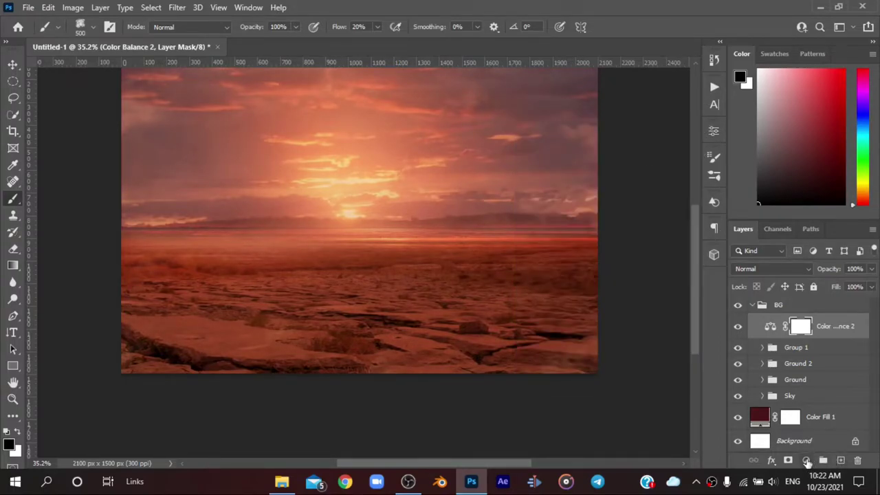
double_click(780, 323)
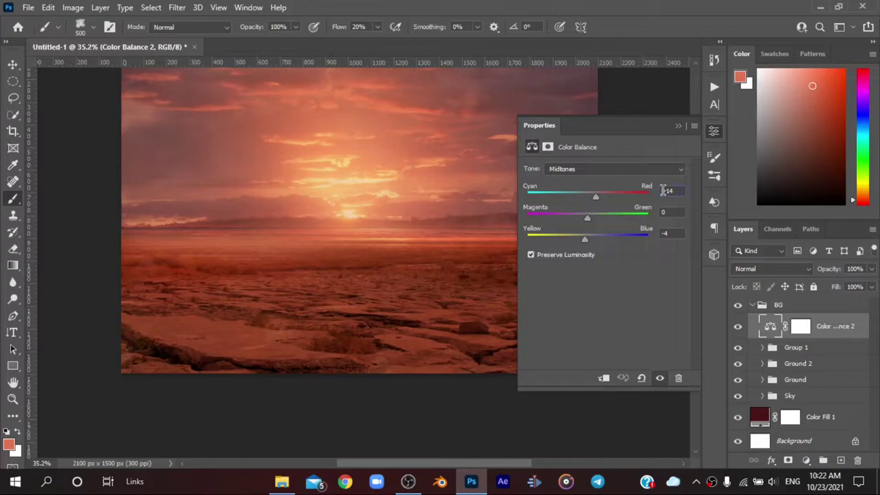
left_click(693, 118)
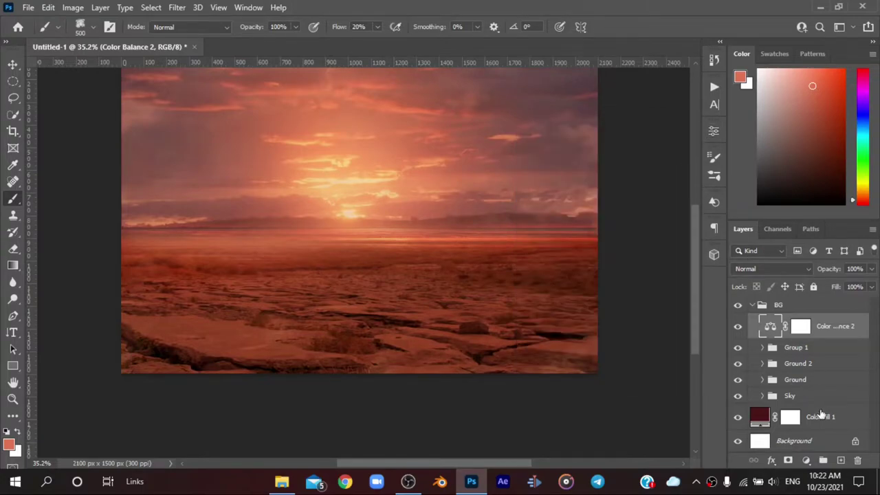
Step: Add a Brightness/Contrast adjustment with Brightness lowered to -27
left_click(806, 460)
left_click(790, 279)
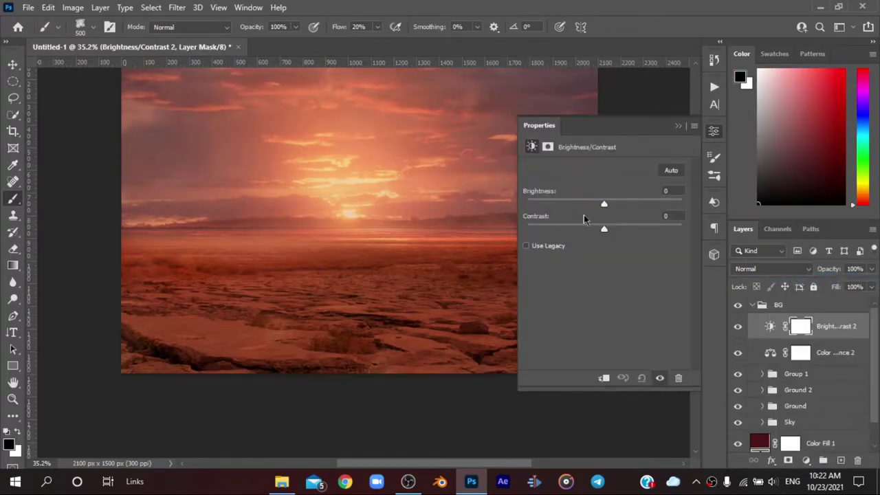
mouse_move(604, 204)
left_mouse_down()
mouse_move(590, 207)
mouse_move(616, 232)
mouse_move(601, 230)
left_mouse_up()
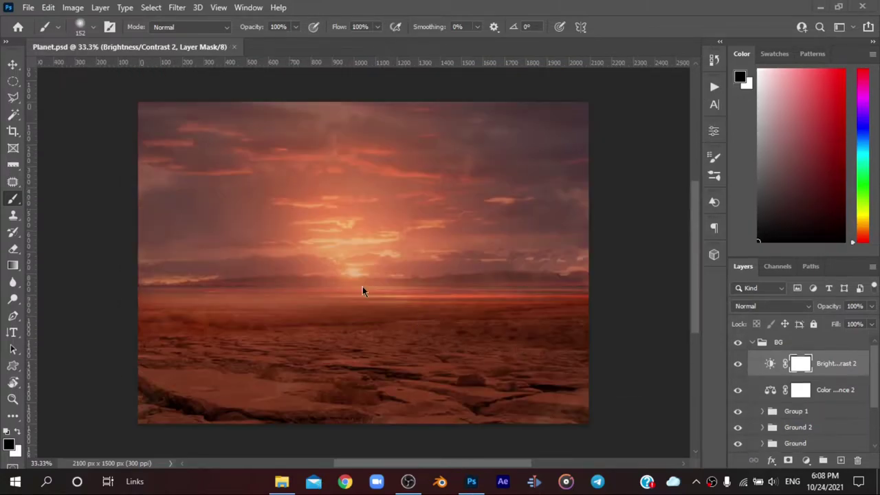
Step: On new Layer 13, paint a sampled reddish brown over the lower-left ground with a large brush
right_click(242, 262)
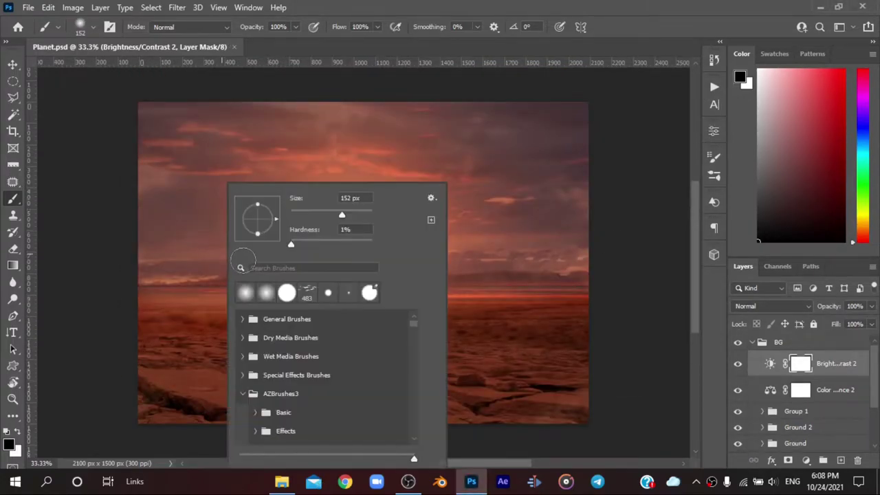
key("Escape")
key("bracketright")
key("bracketright")
key("bracketright")
key("x")
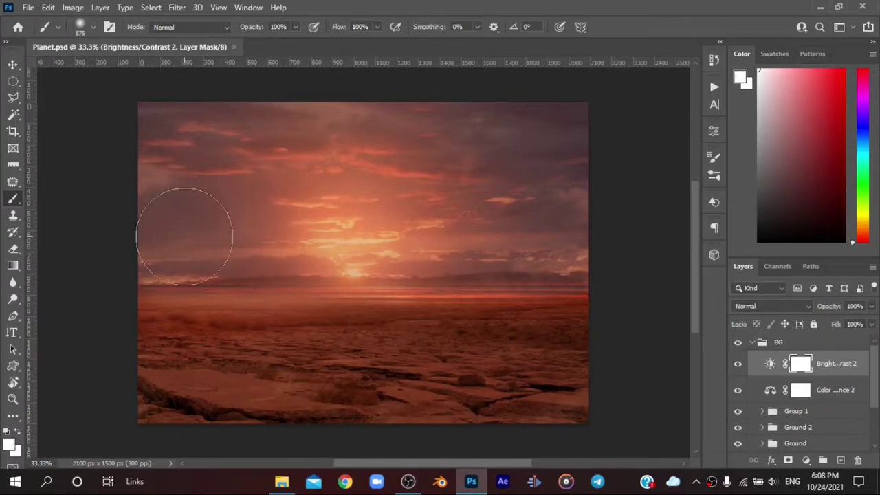
left_click(840, 459)
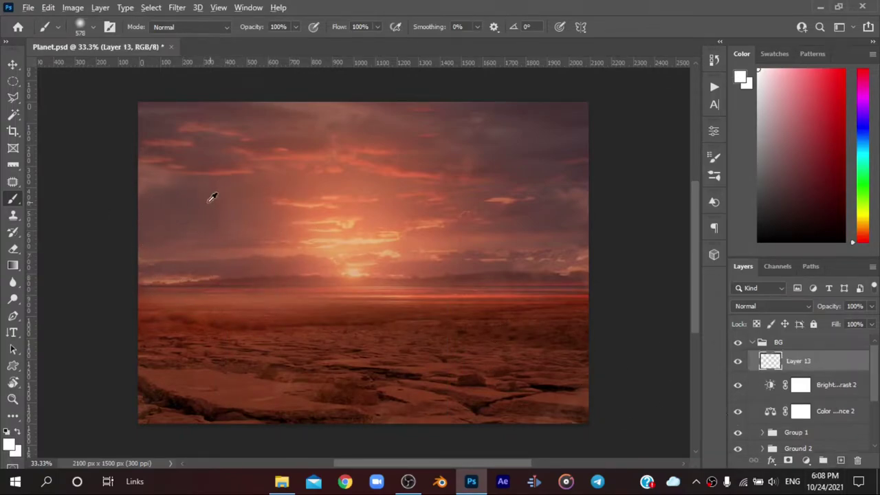
left_click(212, 197, "alt")
key("bracketright")
mouse_move(138, 295)
left_mouse_down()
mouse_move(211, 357)
mouse_move(344, 385)
left_mouse_up()
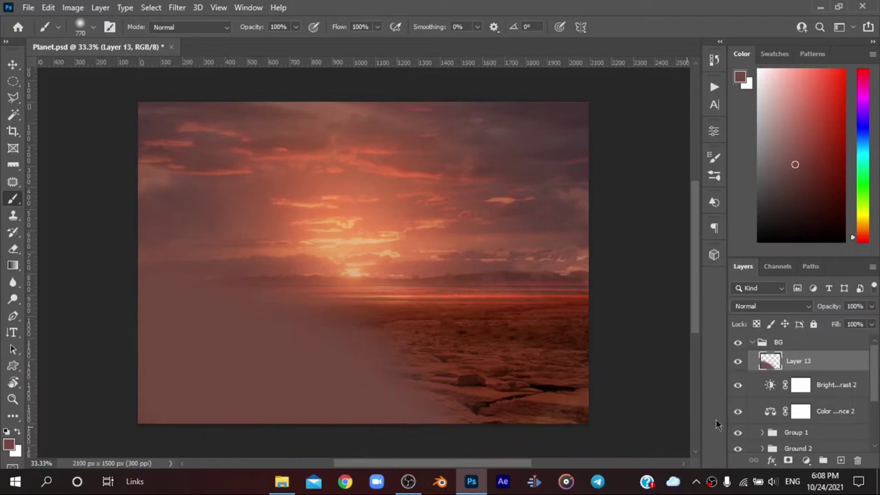
Step: Set Layer 13 to Multiply at 46% opacity and add empty Layer 14
left_click(796, 305)
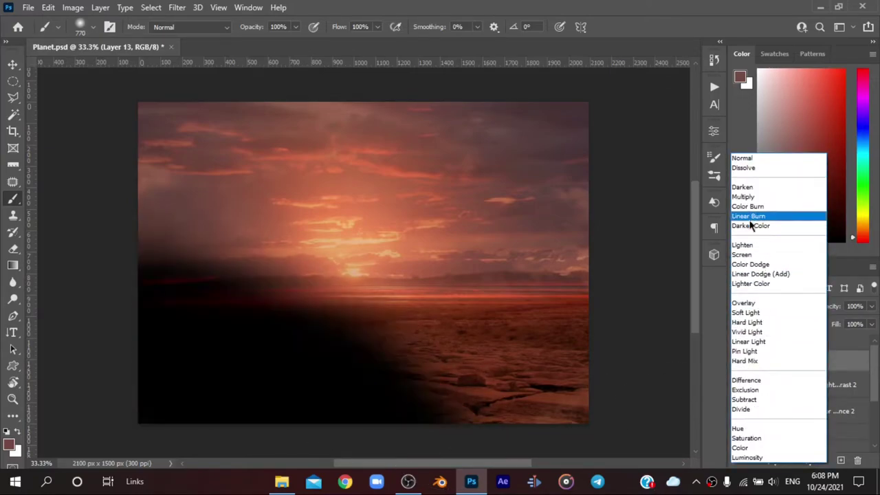
left_click(755, 197)
left_click_drag(832, 309, 823, 329)
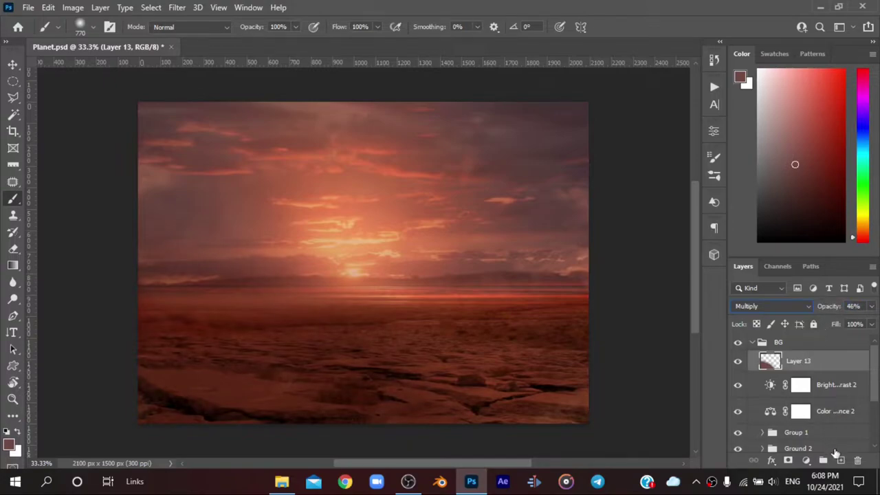
left_click(840, 460)
Step: Paint a sampled dark red over the right and lower canvas on Layer 14, set to Multiply at 42%
left_click(554, 127, "alt")
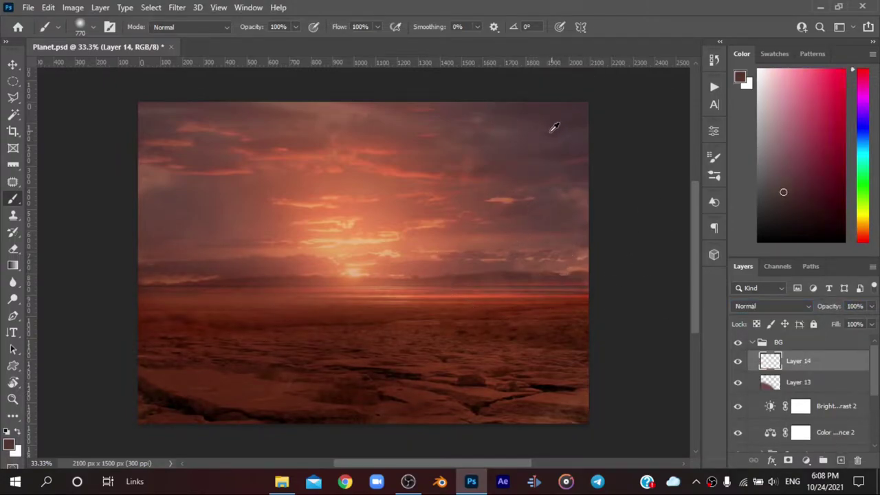
mouse_move(495, 296)
left_mouse_down()
mouse_move(580, 315)
mouse_move(467, 365)
left_mouse_up()
left_click(784, 306)
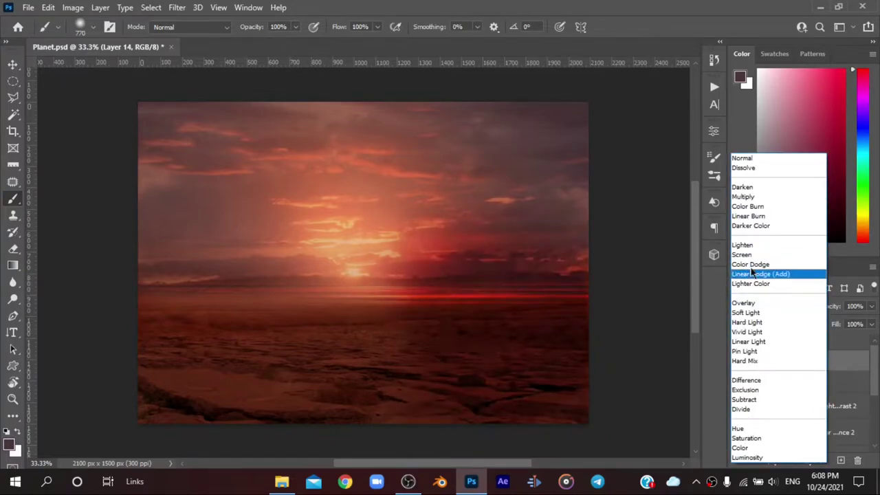
left_click(748, 197)
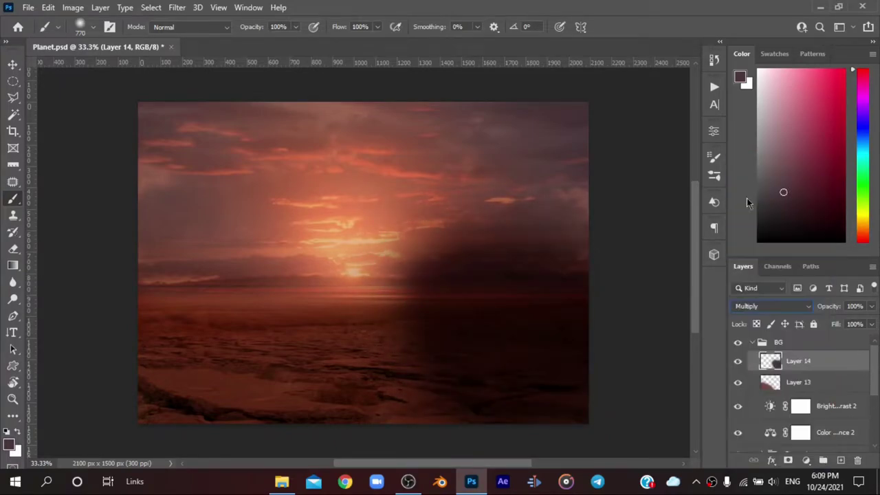
left_click_drag(834, 310, 825, 307)
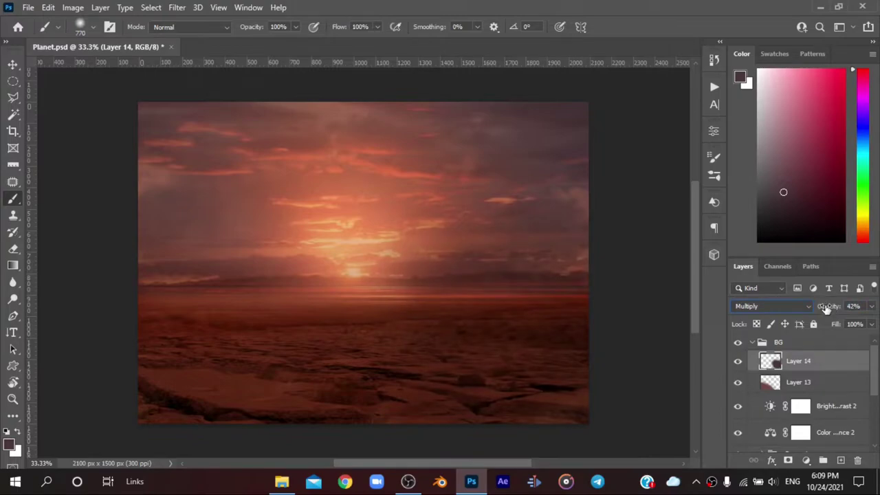
left_click(843, 455)
left_click(841, 460)
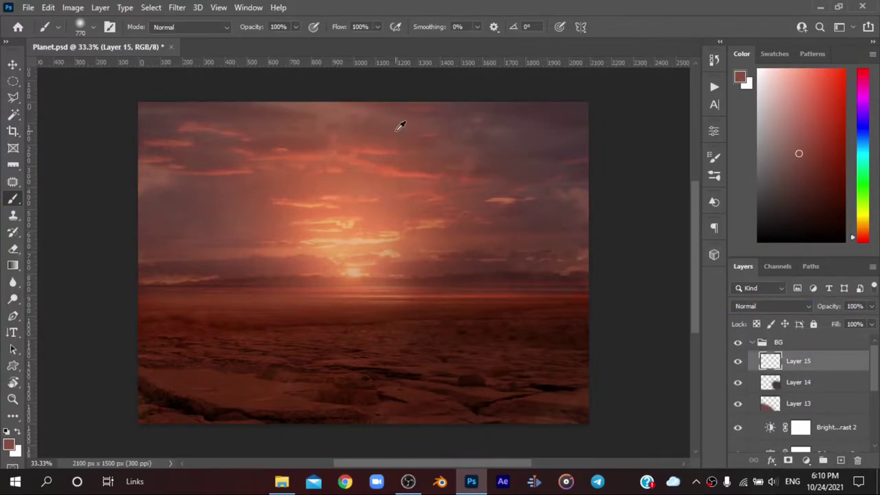
Step: Paint a soft patch in the lower centre on Layer 15 and set its blend mode to Overlay
mouse_move(330, 323)
left_mouse_down()
mouse_move(334, 337)
mouse_move(304, 369)
left_mouse_up()
left_click(764, 306)
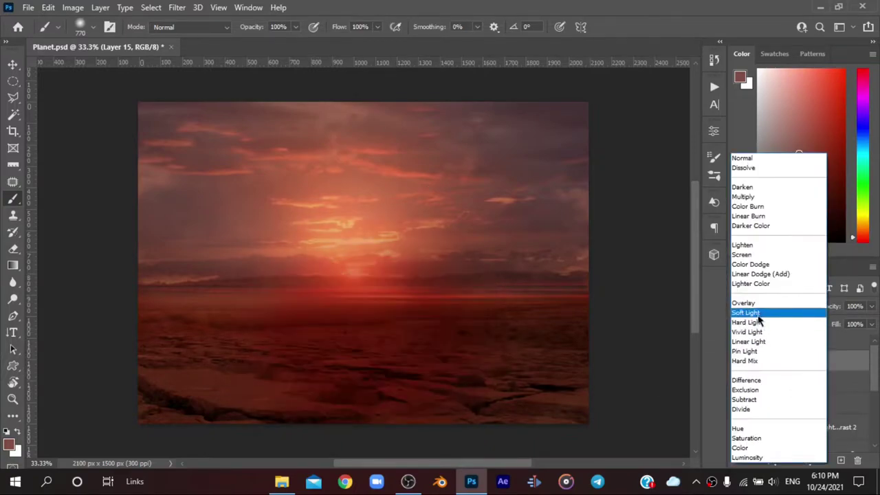
left_click(759, 301)
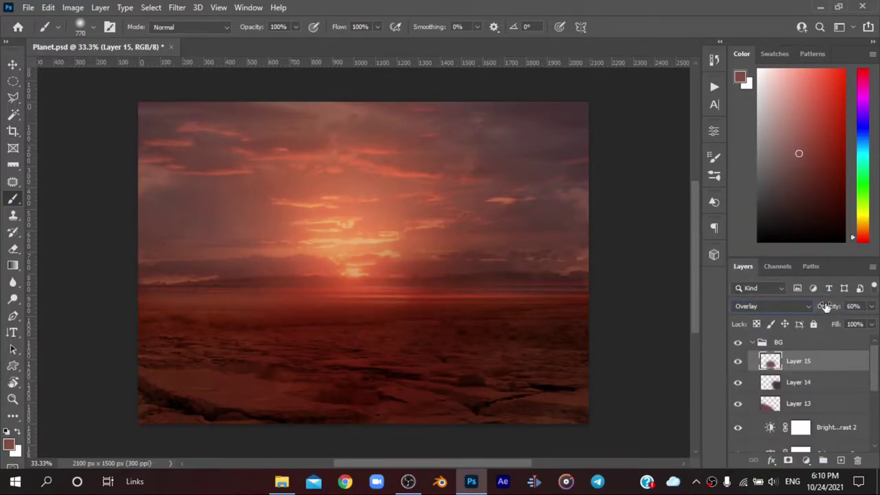
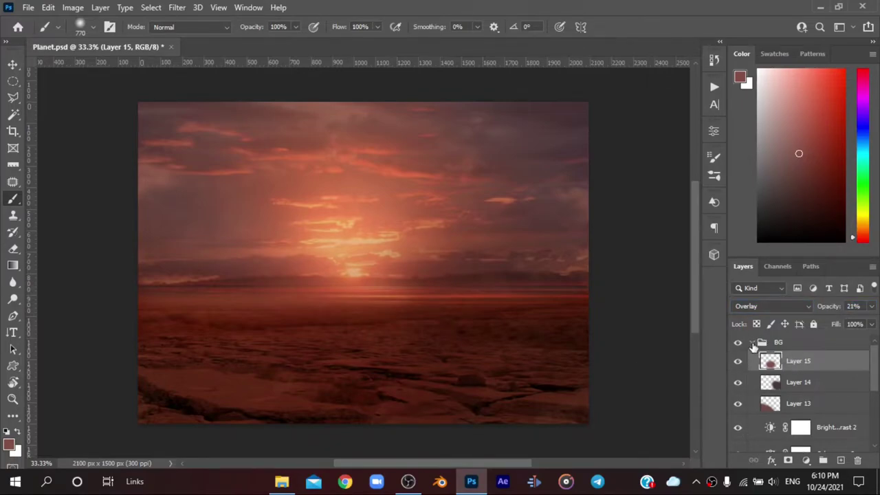
Step: Place the astronaut image on the left half of the planet, scaled down slightly
left_click(754, 343)
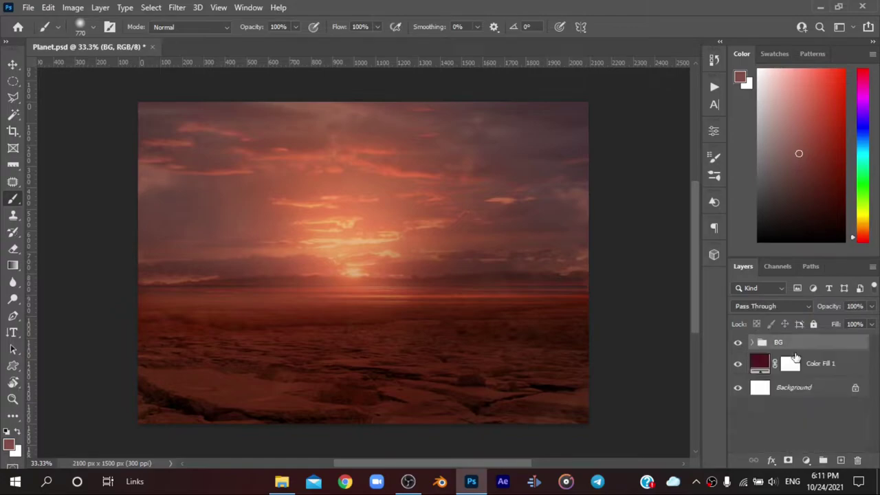
left_click_drag(357, 441, 322, 306)
left_click_drag(255, 277, 234, 255)
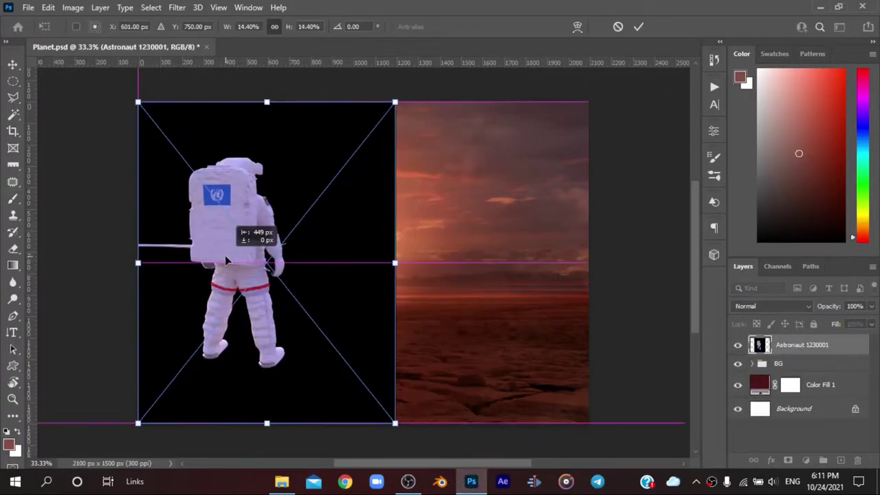
left_click_drag(420, 434, 353, 167)
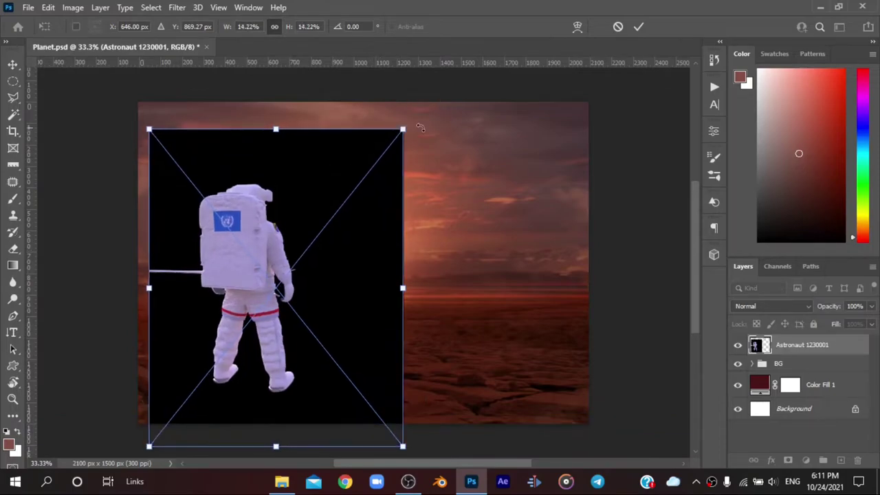
left_click_drag(275, 261, 294, 248)
left_click(638, 27)
Step: Magic Wand the black backdrop, invert the selection, and mask the backdrop away
left_click(12, 114)
left_click(334, 167)
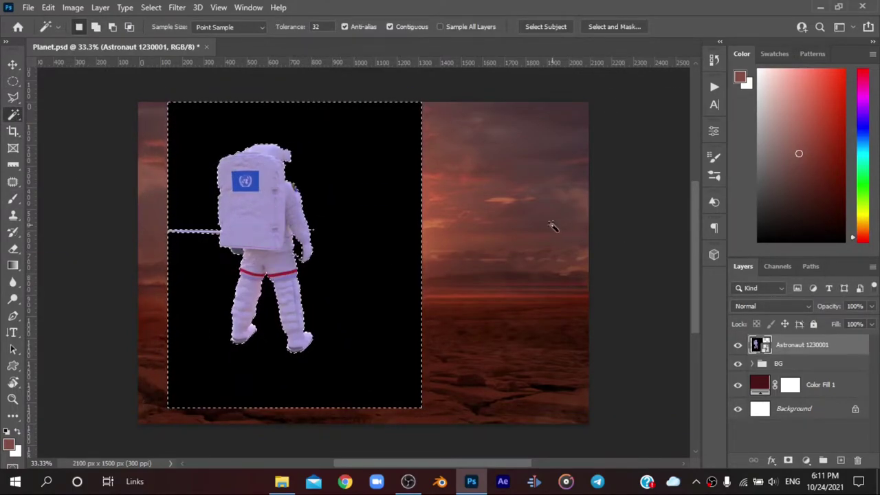
left_click(787, 458)
key("ctrl+z")
left_click(787, 460, "alt")
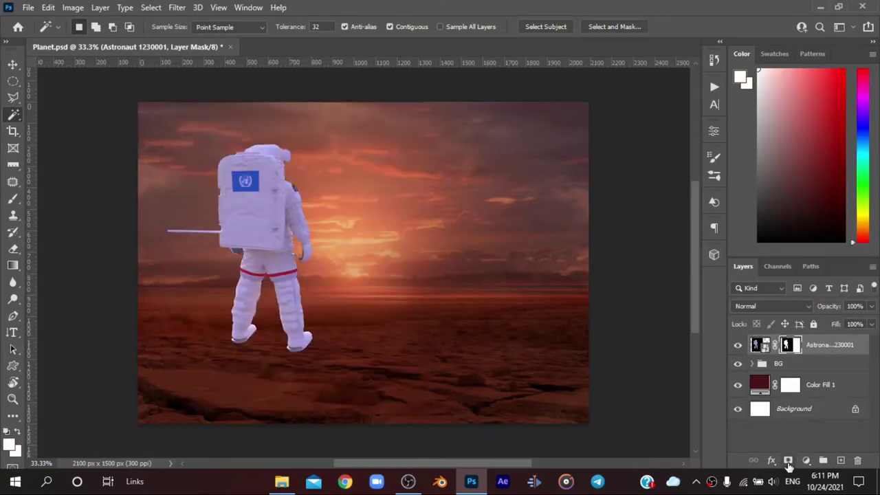
Step: Free Transform the astronaut to about 84% and set it on the ground at left
key("ctrl+t")
left_click_drag(270, 204, 246, 251)
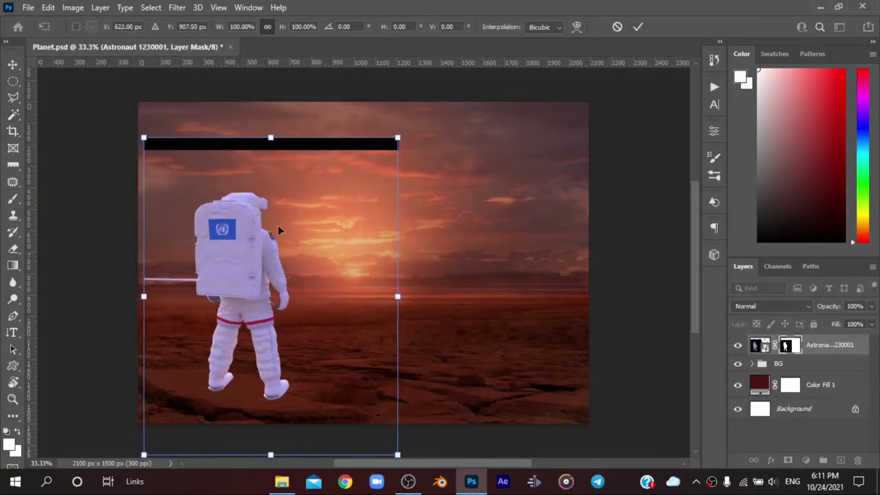
left_click_drag(397, 454, 377, 429)
left_click_drag(259, 249, 232, 254)
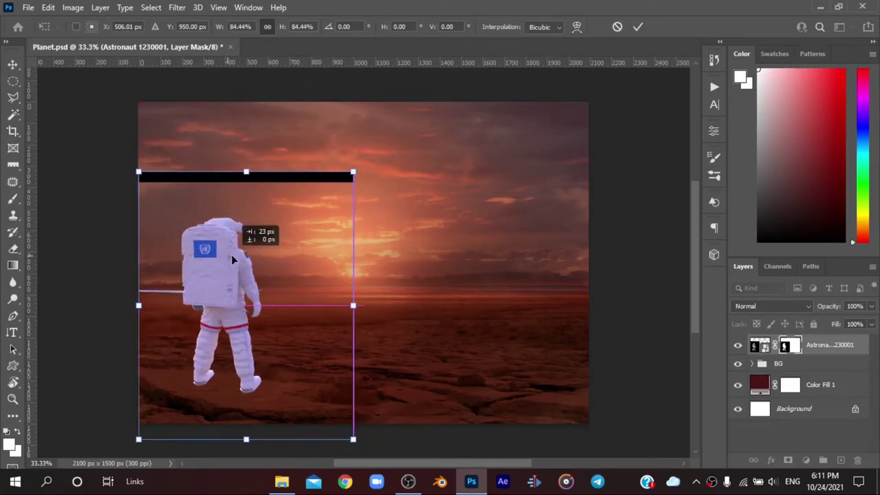
left_click(638, 27)
Step: Paint black on the mask with a fully hard brush to hide the white strip beside the arm
left_click(795, 167)
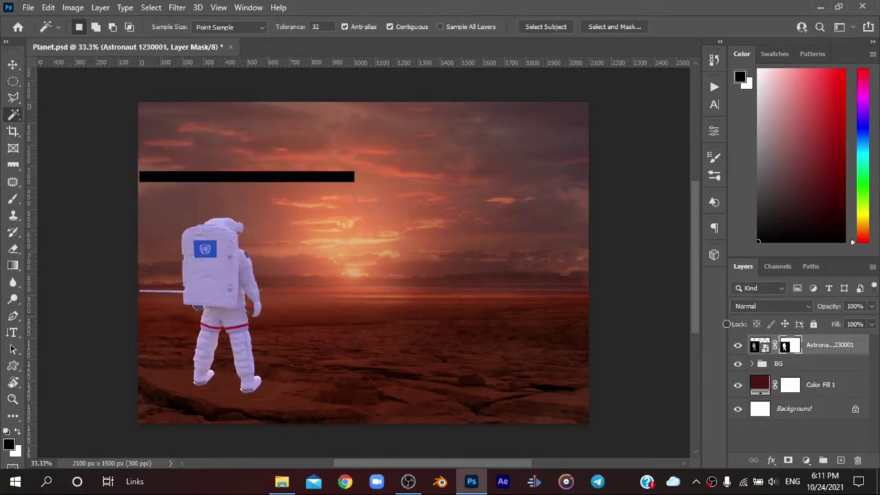
key("b")
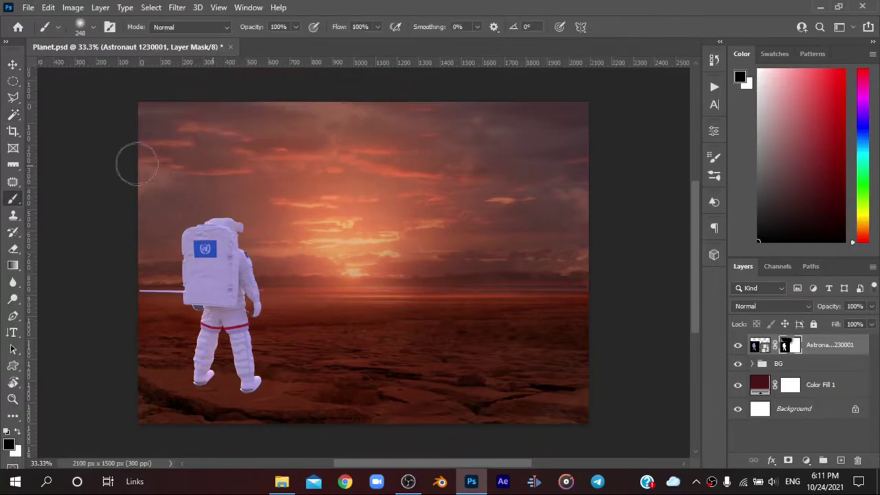
scroll(117, 265, "up", 5)
right_click(310, 157)
left_click_drag(323, 222, 450, 222)
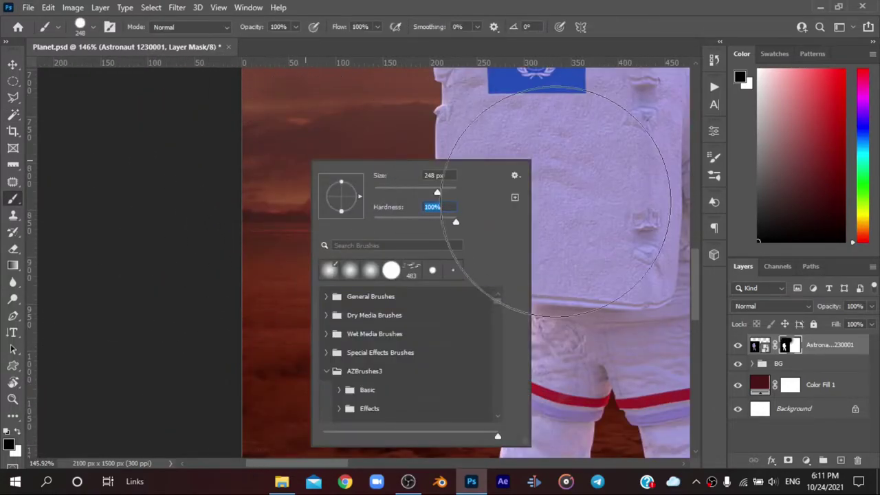
key("Return")
mouse_move(323, 244)
left_mouse_down()
mouse_move(367, 257)
mouse_move(391, 245)
mouse_move(402, 270)
left_mouse_up()
Step: Enlarge the mask brush and select the BG group of background layers
scroll(307, 232, "down", 5)
scroll(507, 323, "down", 5)
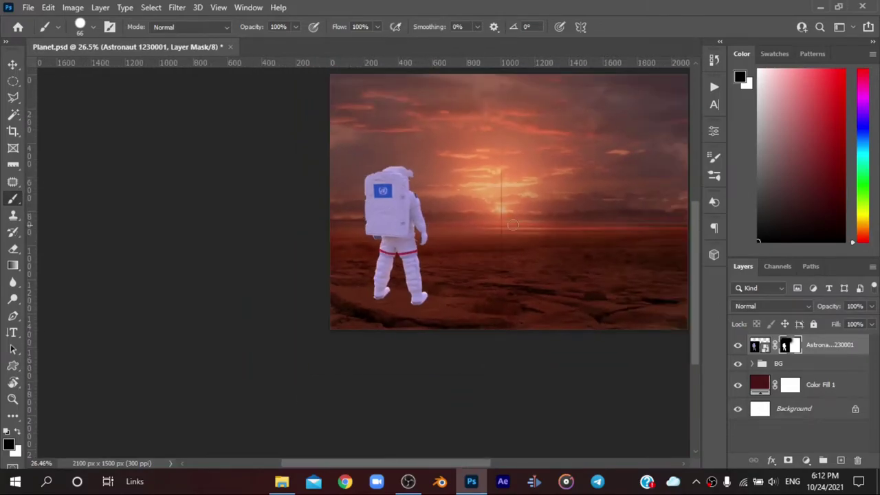
key("bracketright")
key("bracketright")
key("bracketright")
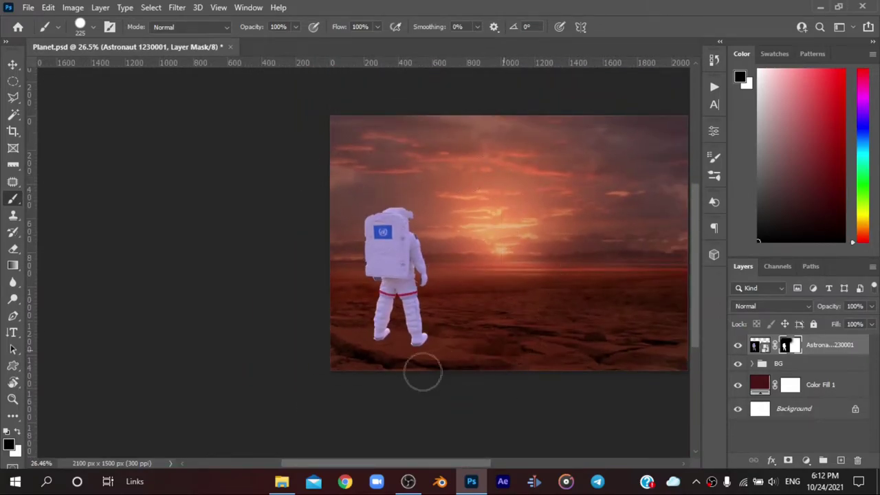
scroll(522, 351, "down", 1)
scroll(561, 341, "up", 2)
scroll(561, 342, "up", 1)
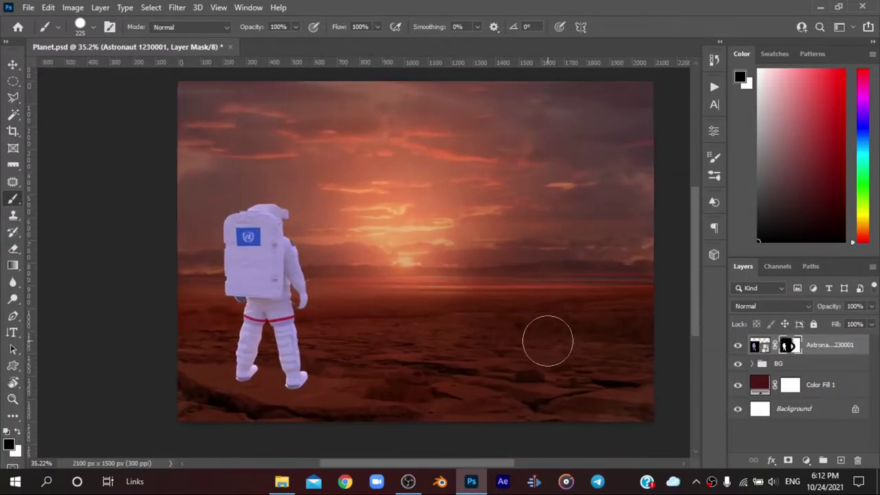
left_click(767, 362)
Step: Hide the astronaut, target empty Layer 16 in BG, and sample an orange from the horizon
left_click(738, 345)
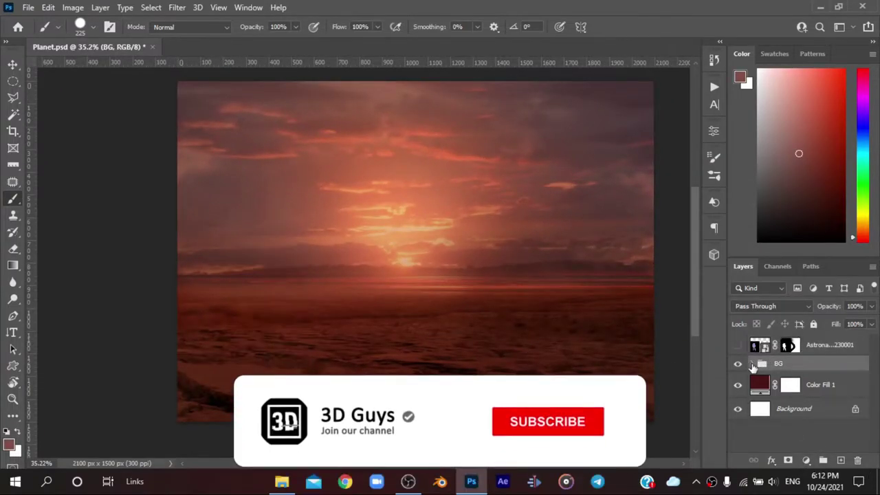
left_click(752, 362)
left_click(797, 382)
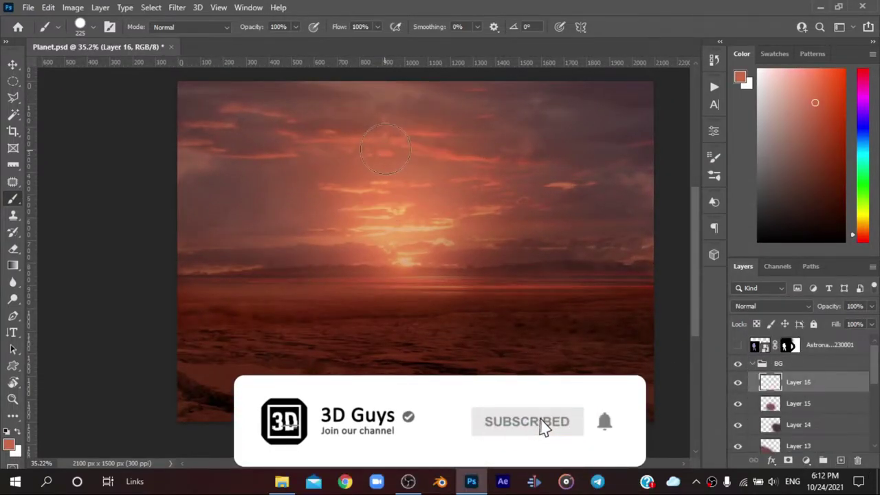
left_click(402, 125)
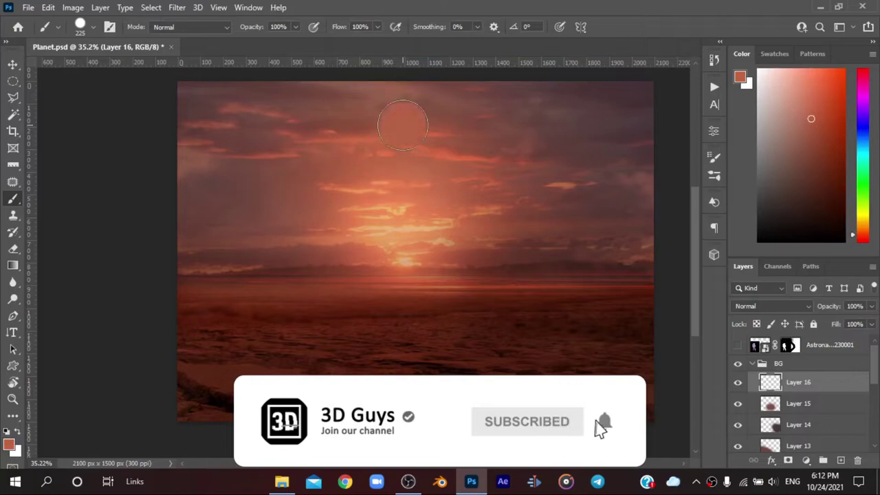
key("ctrl+z")
left_click(396, 184, "alt")
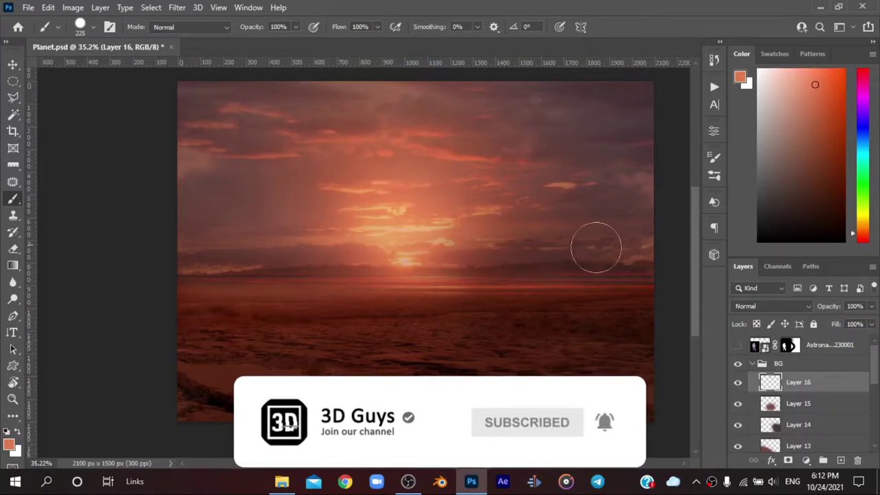
left_click(442, 222, "alt")
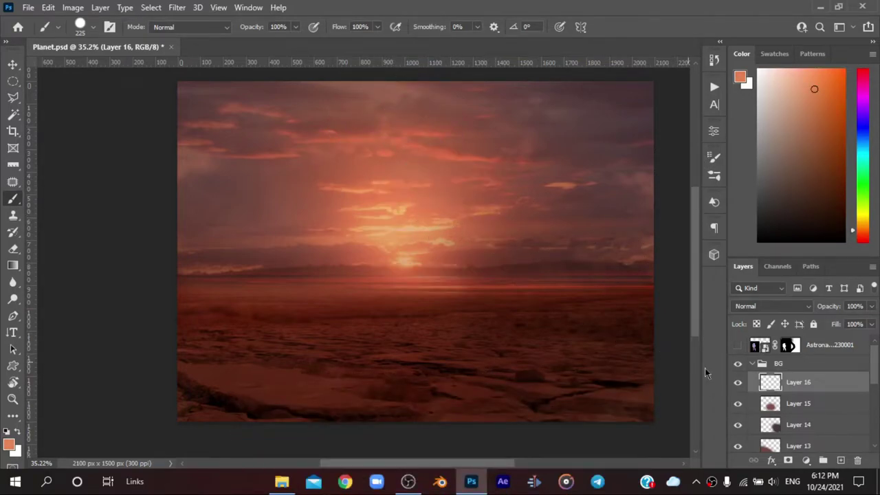
Step: Paint orange clouds across the lower canvas with the Cloud 1 brush
right_click(286, 148)
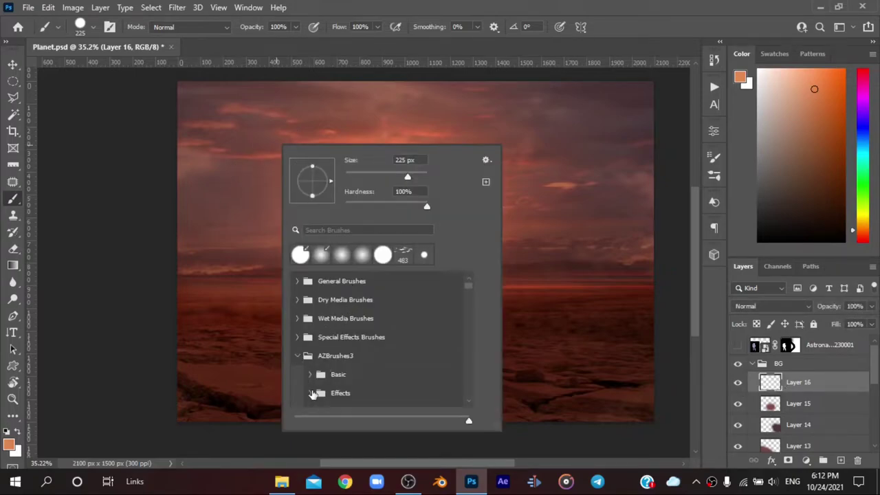
left_click(312, 393)
scroll(337, 379, "down", 3)
left_click(367, 330)
key("Return")
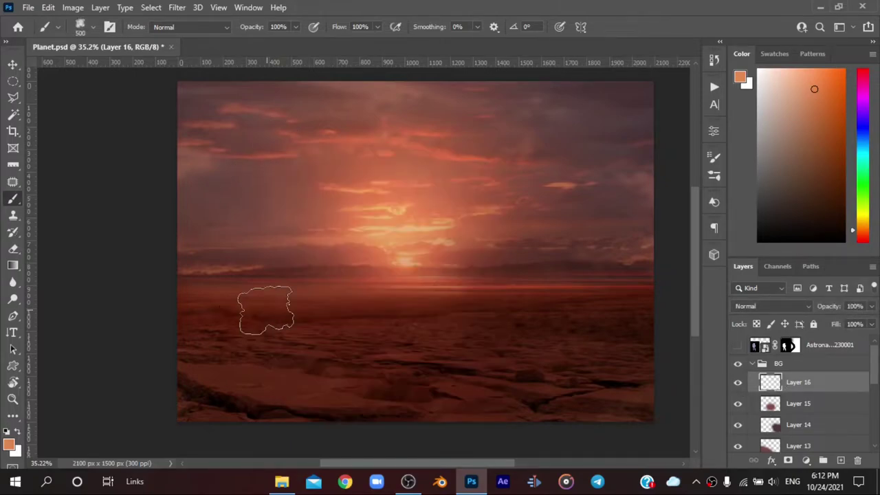
left_click_drag(324, 314, 604, 309)
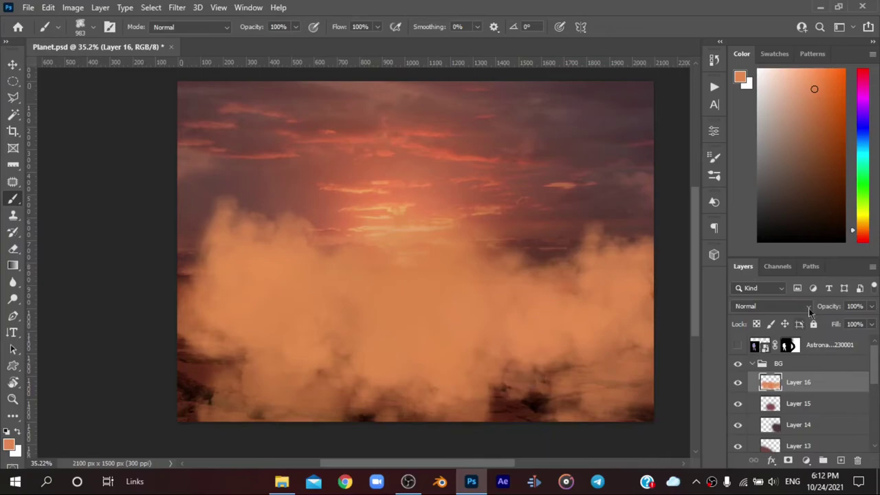
Step: Screen Layer 16 at 37% opacity, mask out the lower-left haze, and show the astronaut
left_click(770, 306)
left_click(749, 253)
left_click_drag(835, 307, 832, 312)
scroll(256, 226, "down", 1)
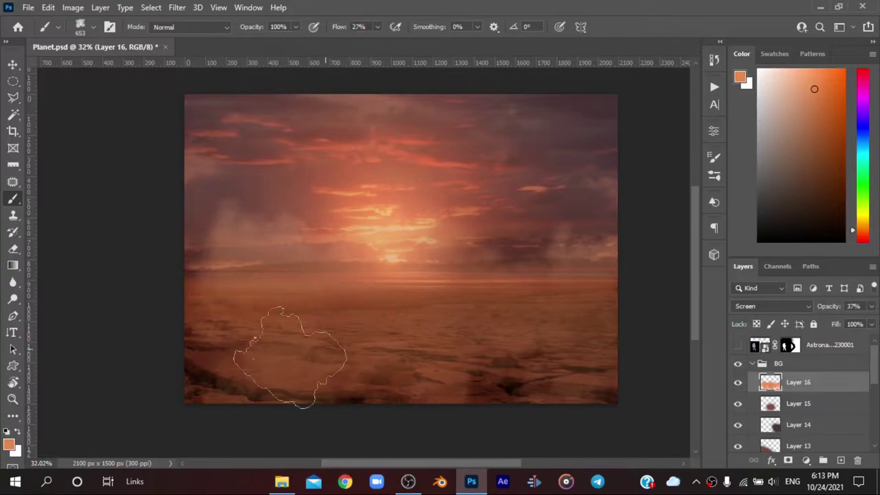
key("bracketright")
key("bracketright")
left_click(787, 460)
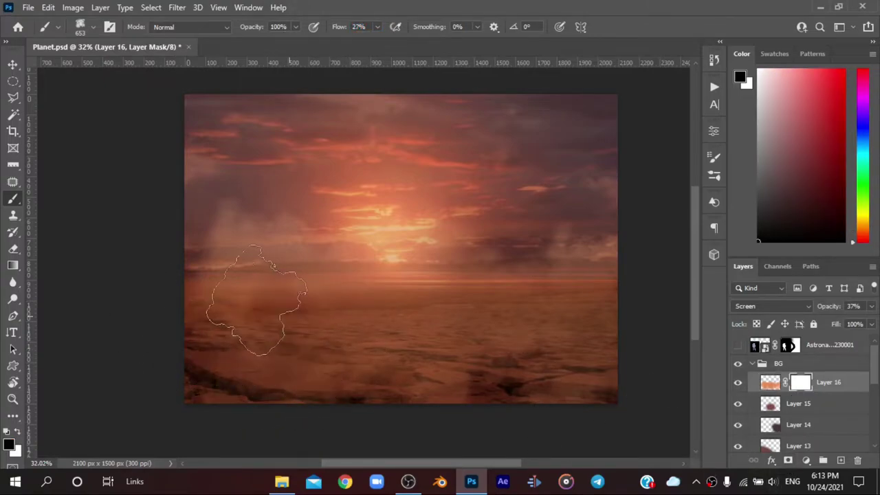
mouse_move(236, 294)
left_mouse_down()
mouse_move(519, 336)
mouse_move(589, 275)
left_mouse_up()
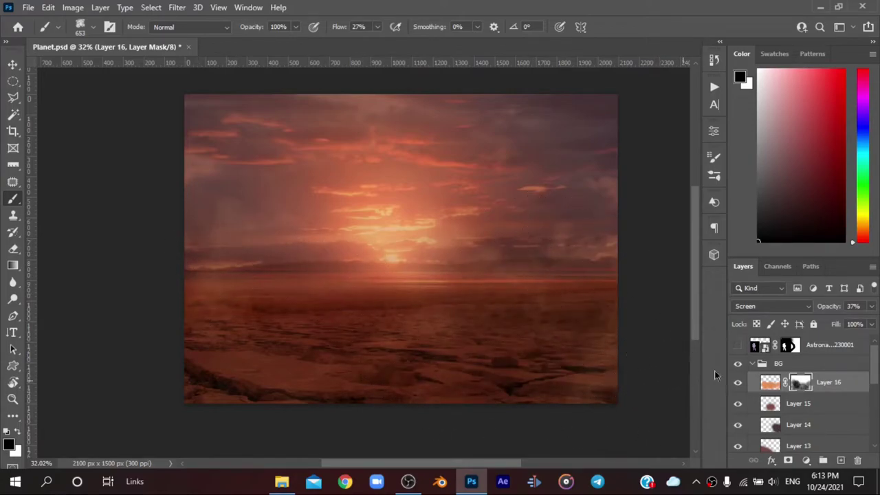
left_click(737, 345)
Step: Convert the astronaut layer to a smart object and start a Warp with a 5 x 5 grid
left_click(823, 347)
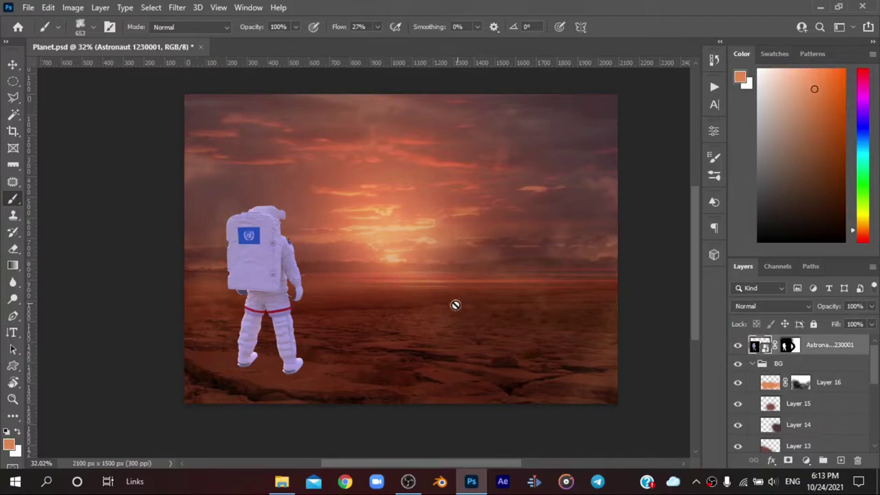
right_click(850, 349)
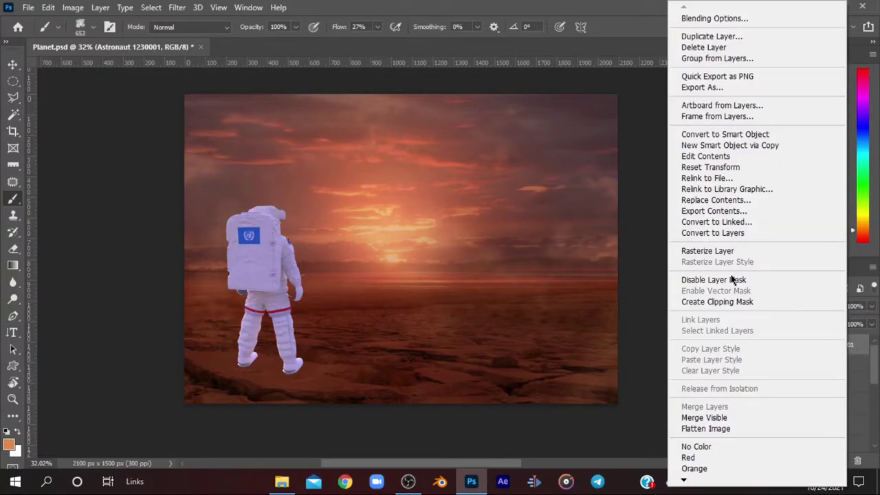
left_click(722, 134)
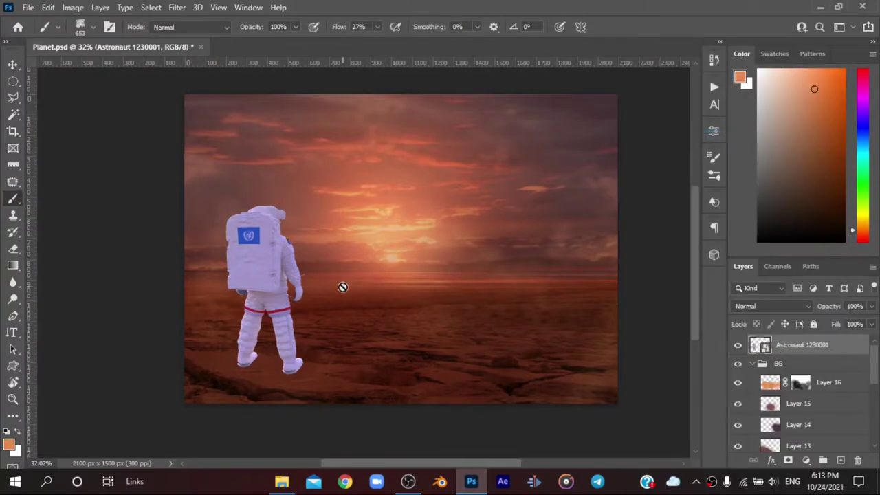
key("ctrl+t")
left_click(576, 28)
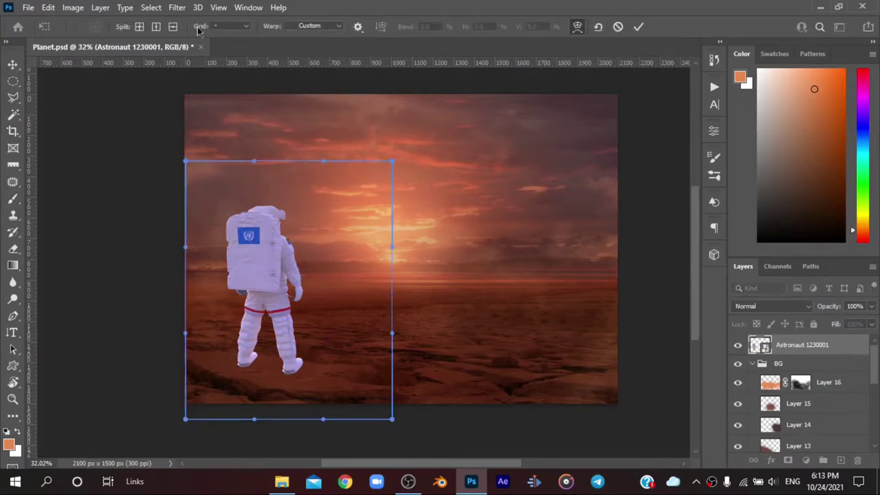
left_click(226, 26)
left_click(227, 88)
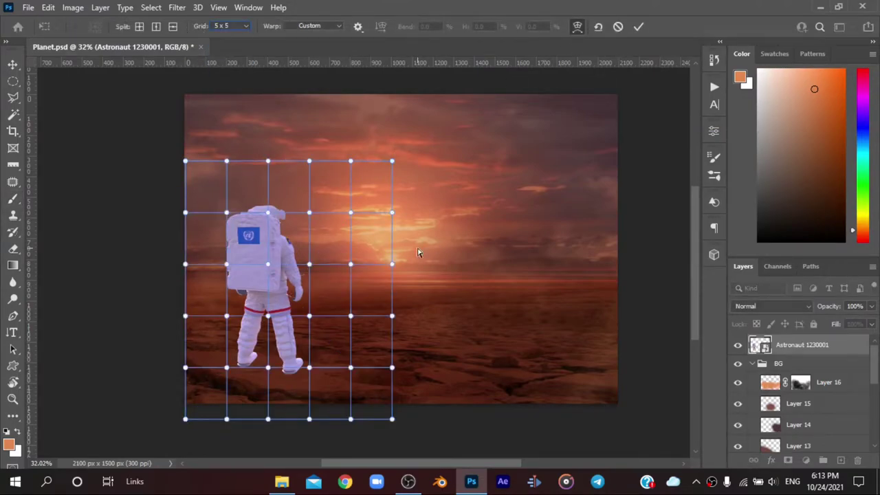
Step: Bend the warp mesh around both boots onto the rocky ground and apply the warp
scroll(304, 383, "up", 5)
mouse_move(121, 360)
left_mouse_down()
mouse_move(165, 343)
mouse_move(172, 328)
mouse_move(140, 337)
mouse_move(167, 344)
left_mouse_up()
scroll(167, 343, "down", 3)
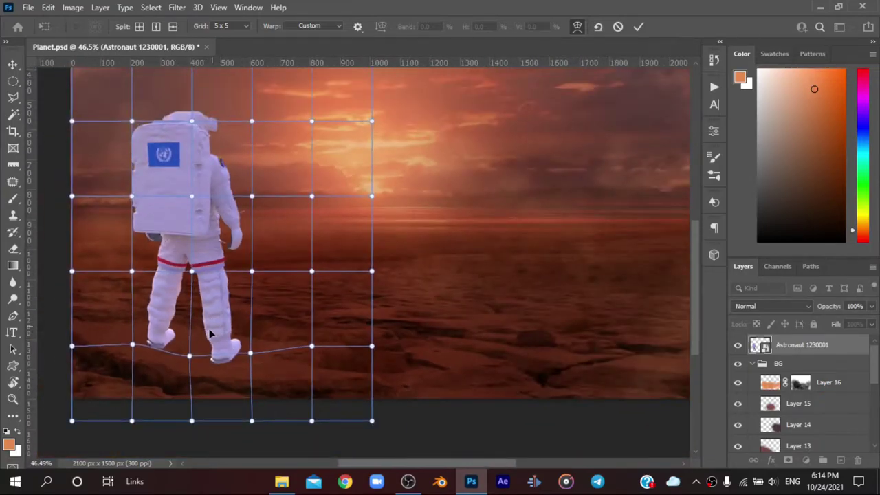
scroll(254, 316, "up", 3)
mouse_move(226, 338)
left_mouse_down()
mouse_move(235, 343)
mouse_move(309, 289)
mouse_move(316, 330)
left_mouse_up()
left_click_drag(173, 273, 180, 290)
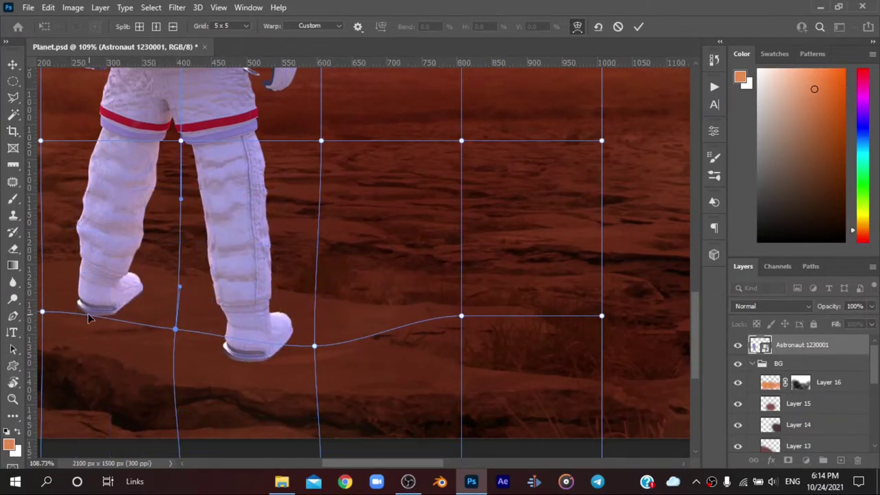
scroll(88, 318, "down", 3)
left_click(638, 27)
scroll(310, 252, "down", 2)
scroll(255, 275, "up", 1)
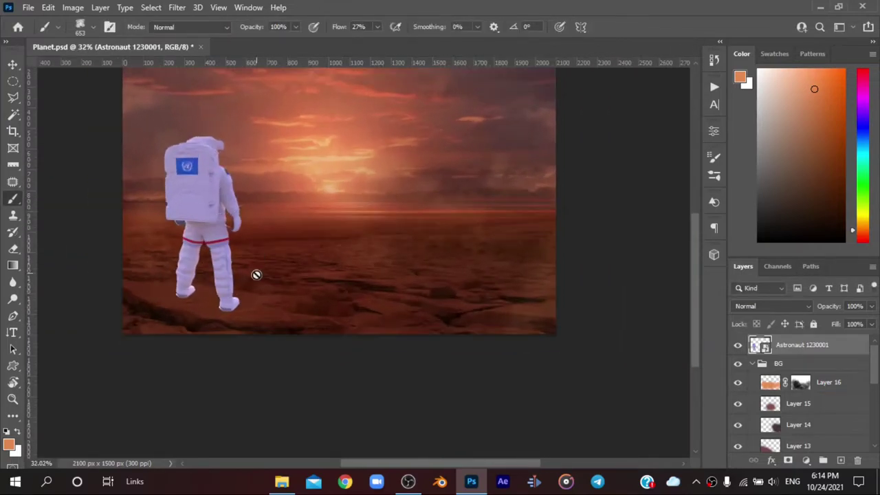
Step: Add a clipped Levels adjustment with lowered white output and raised black output
left_click(806, 461)
left_click(797, 283)
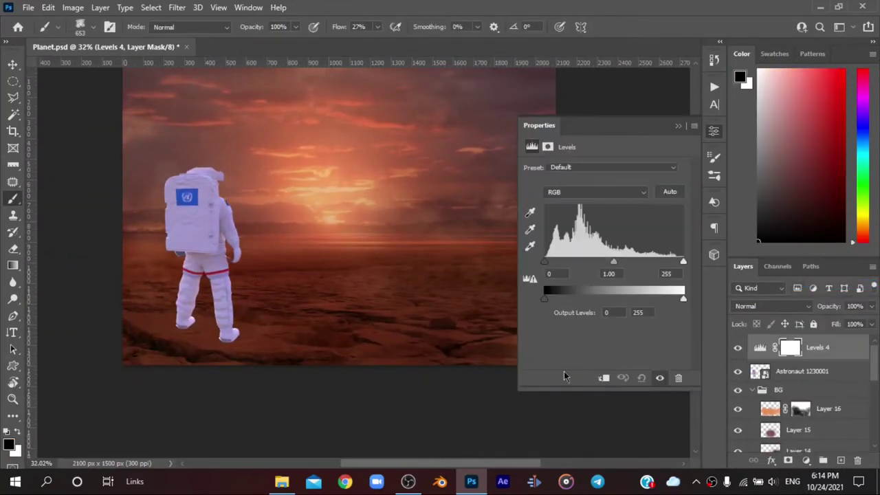
left_click(602, 377)
left_click_drag(683, 297, 619, 297)
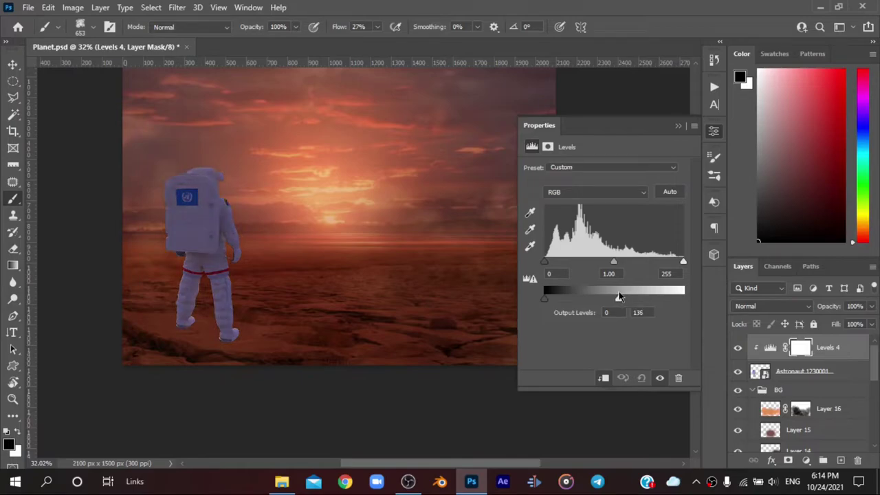
left_click_drag(543, 304, 557, 307)
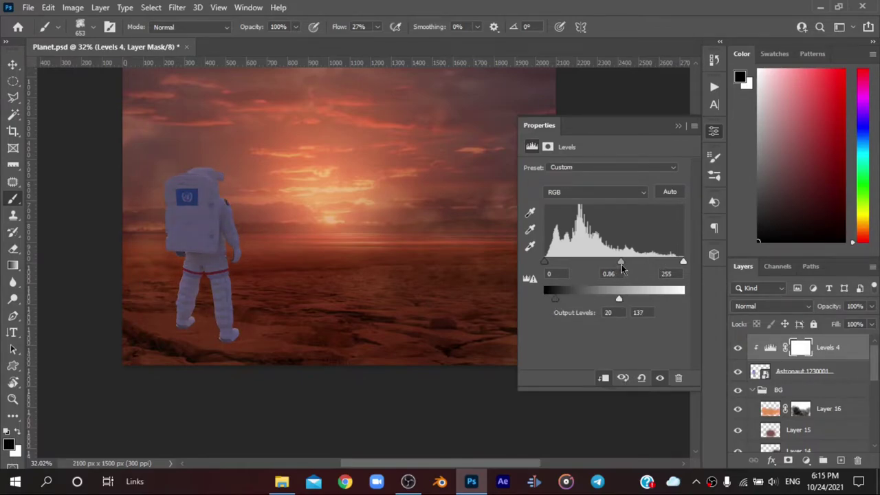
left_click(679, 128)
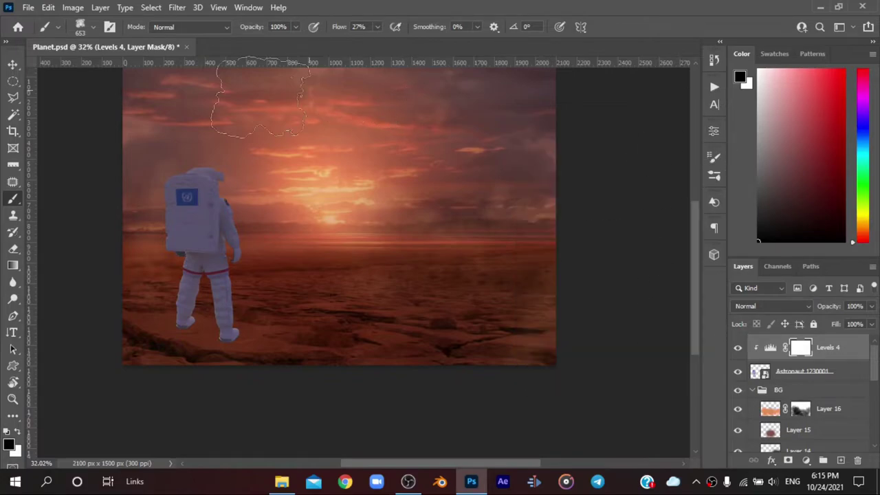
Step: Paint the Levels mask with a 466 px soft round brush to hide part of it
right_click(448, 159)
left_click(441, 306)
scroll(451, 315, "up", 3)
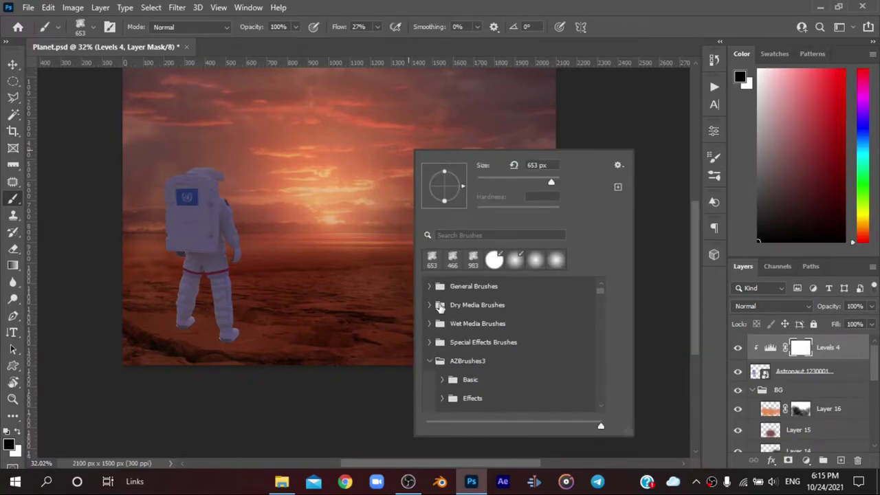
left_click(430, 285)
left_click(496, 316)
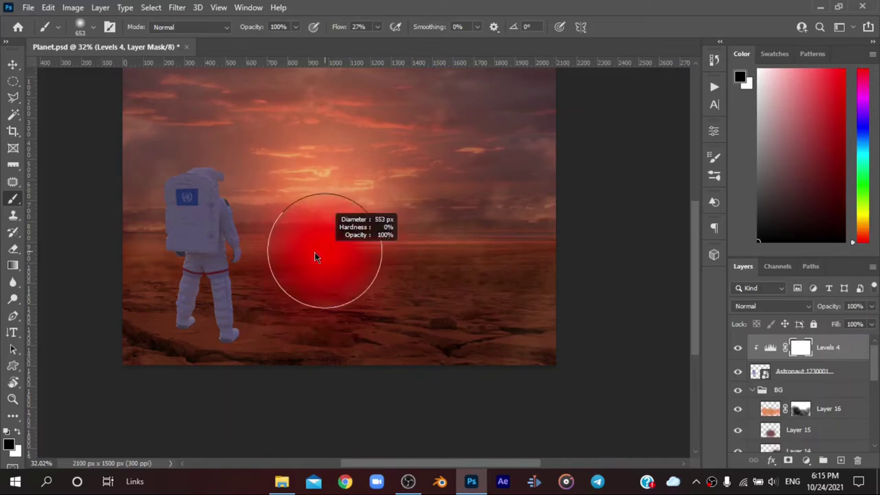
right_click(334, 246)
key("Escape")
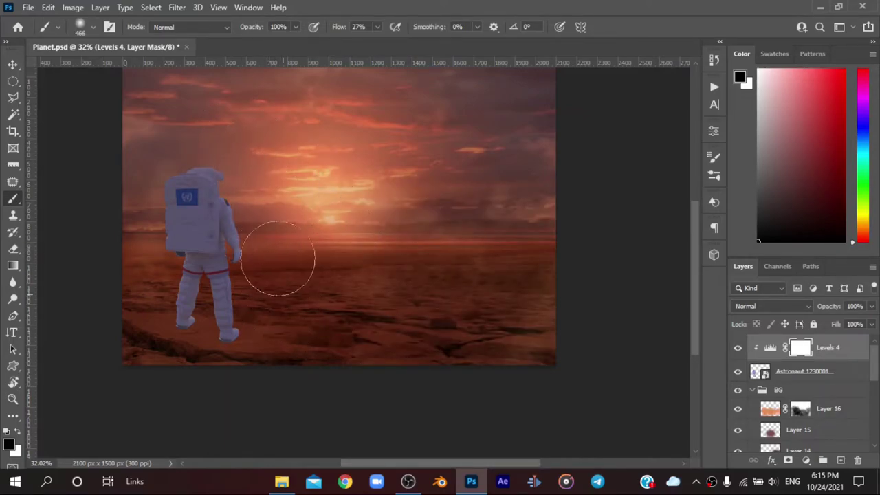
mouse_move(278, 258)
left_mouse_down()
mouse_move(378, 281)
mouse_move(444, 281)
mouse_move(450, 312)
left_mouse_up()
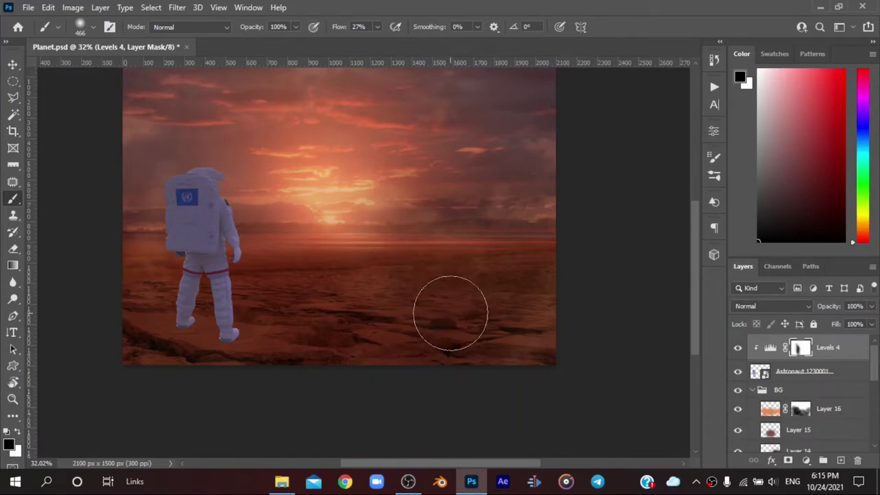
Step: Add a clipped Brightness/Contrast adjustment set to brightness -54, contrast 8
left_click(806, 460)
left_click(825, 277)
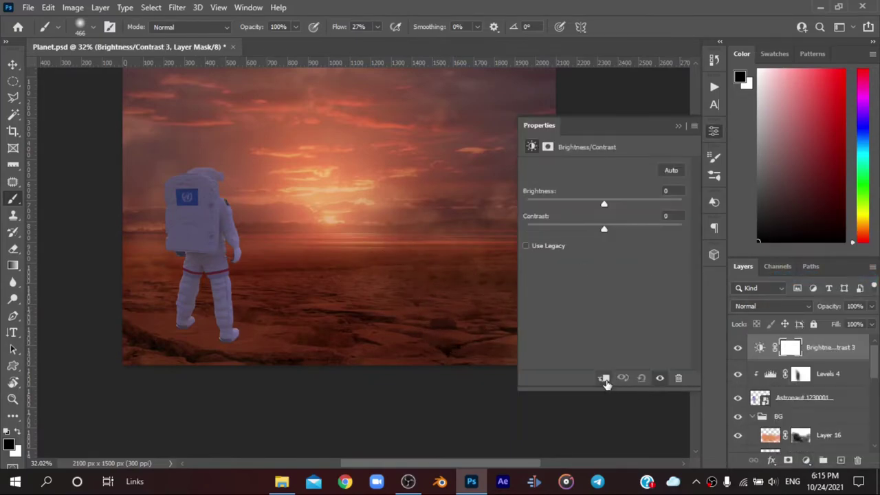
left_click(604, 378)
mouse_move(603, 204)
left_mouse_down()
mouse_move(576, 205)
mouse_move(585, 202)
left_mouse_up()
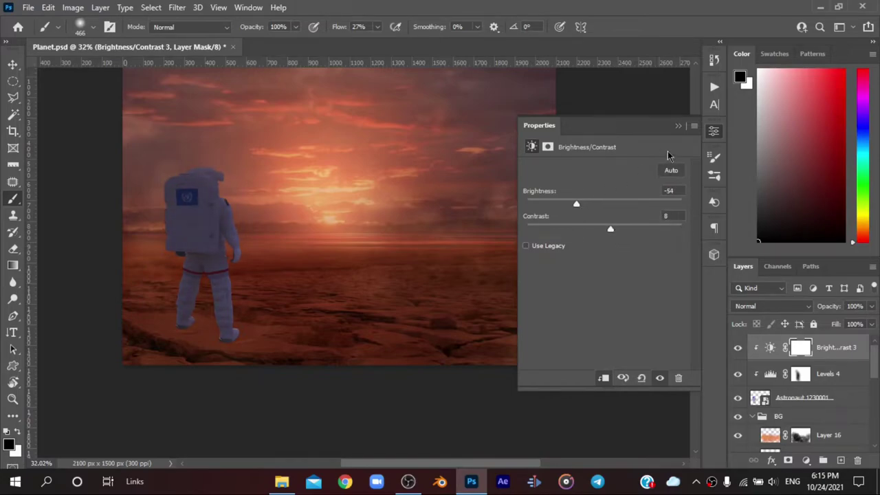
left_click(678, 126)
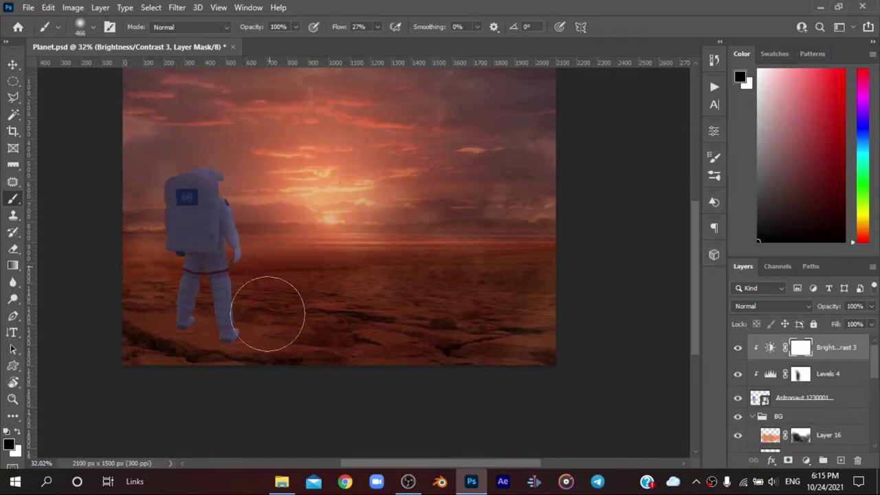
Step: Mask the Brightness/Contrast near the legs with a 100 px brush, then discard empty Layer 17
left_click_drag(253, 250, 300, 365)
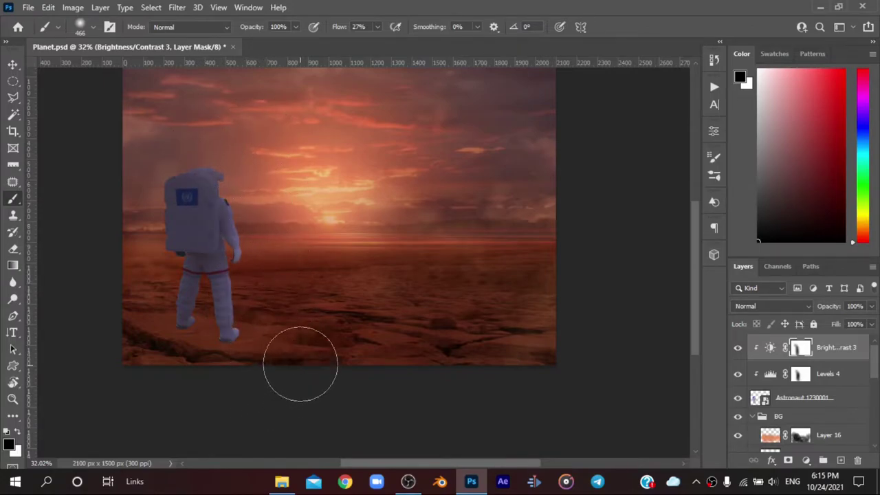
scroll(231, 324, "up", 5)
left_click_drag(236, 310, 206, 313)
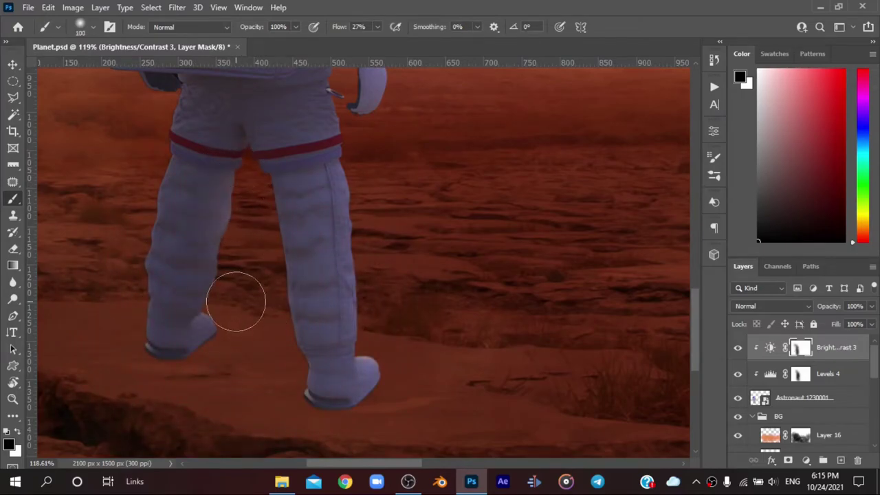
scroll(265, 374, "down", 4)
scroll(370, 220, "up", 3)
scroll(370, 220, "up", 1)
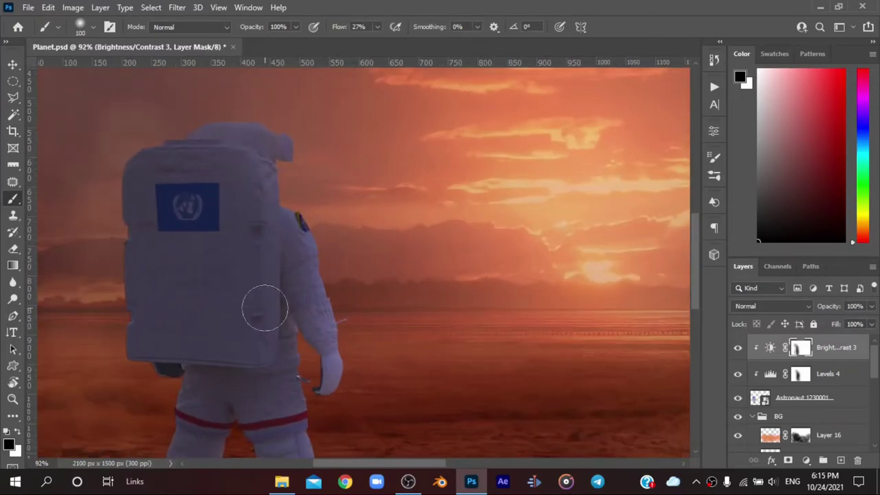
key("x")
key("x")
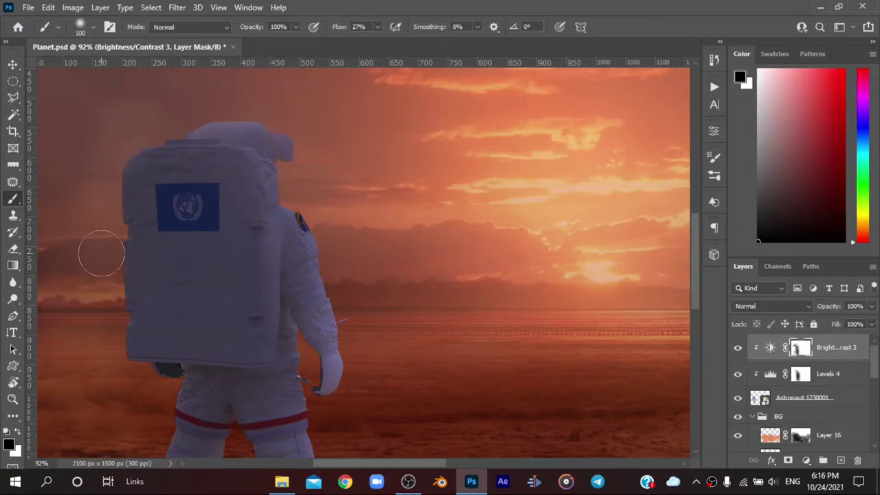
scroll(118, 338, "down", 5)
scroll(96, 402, "down", 2)
scroll(99, 324, "up", 1)
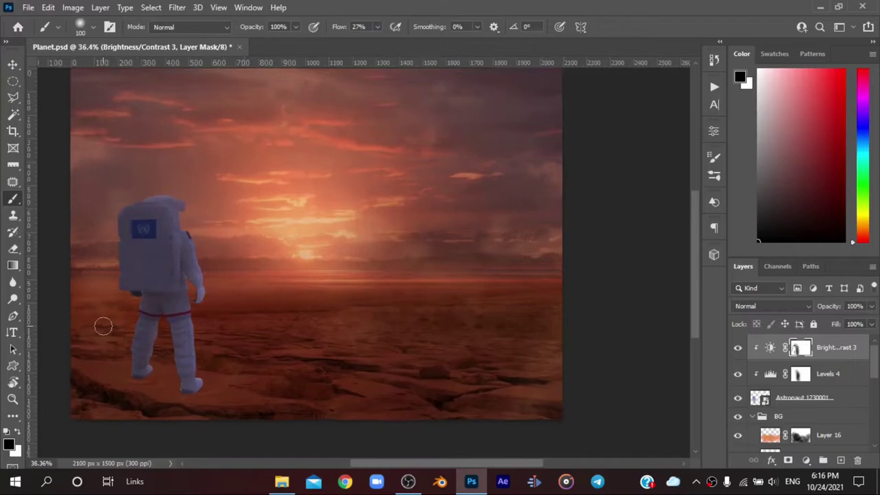
left_click(840, 460)
left_click_drag(780, 349, 857, 460)
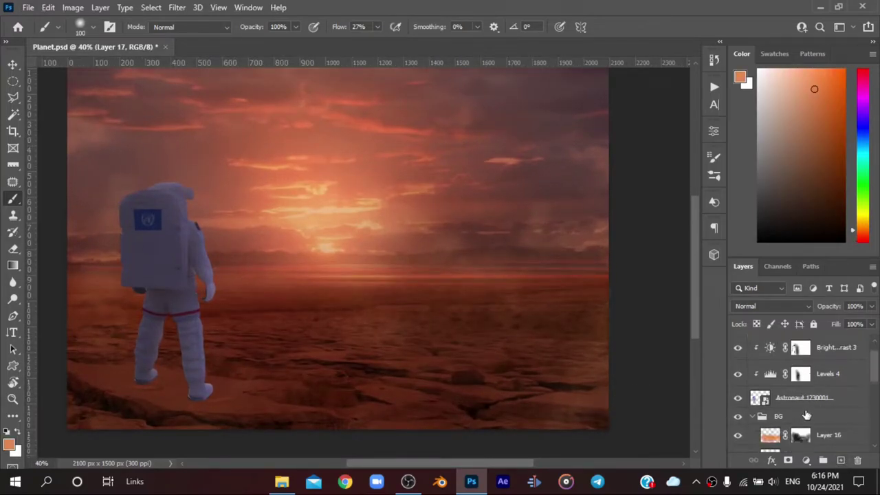
Step: Add a clipped Color Balance adjustment with Red +23 and Yellow -13
left_click(834, 356)
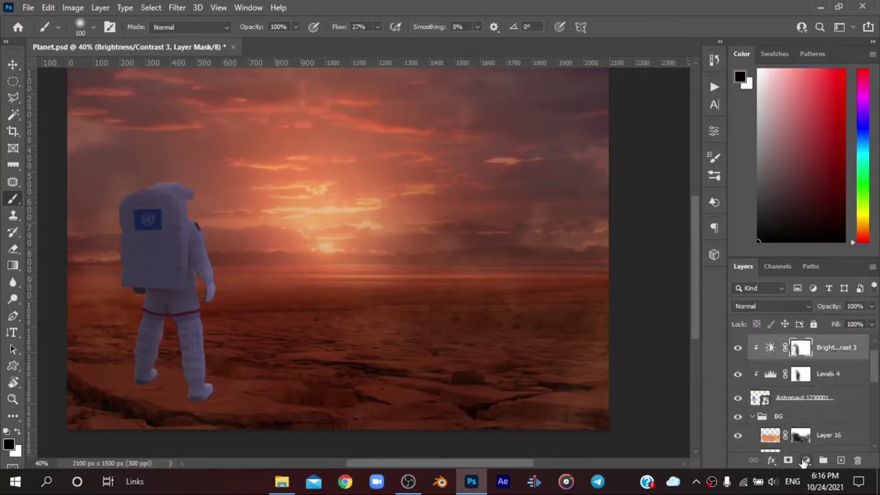
left_click(806, 460)
left_click(766, 347)
left_click(604, 379)
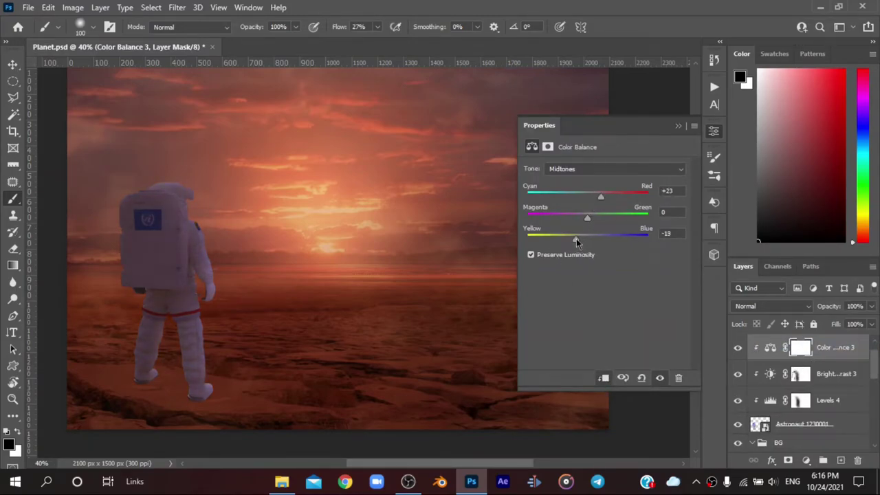
left_click(679, 127)
Step: Add a clipped Hue/Saturation adjustment with Hue +8 and Saturation -16
left_click(806, 460)
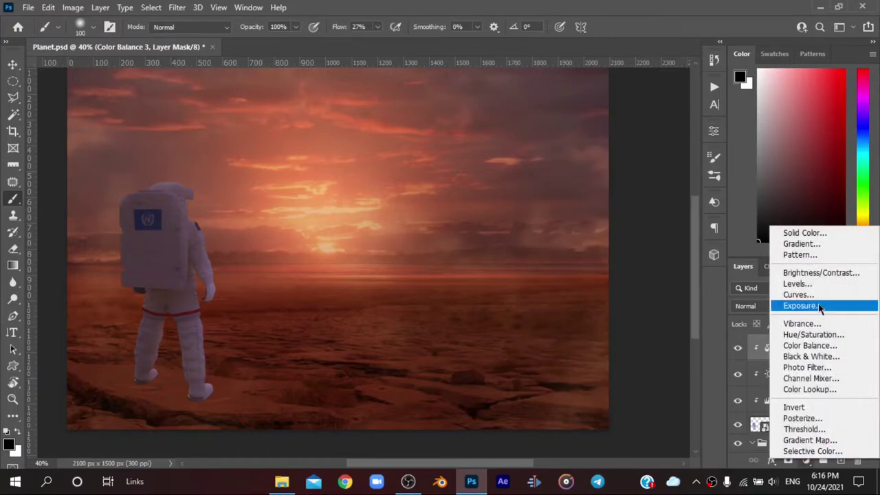
left_click(783, 334)
left_click(756, 363, "alt")
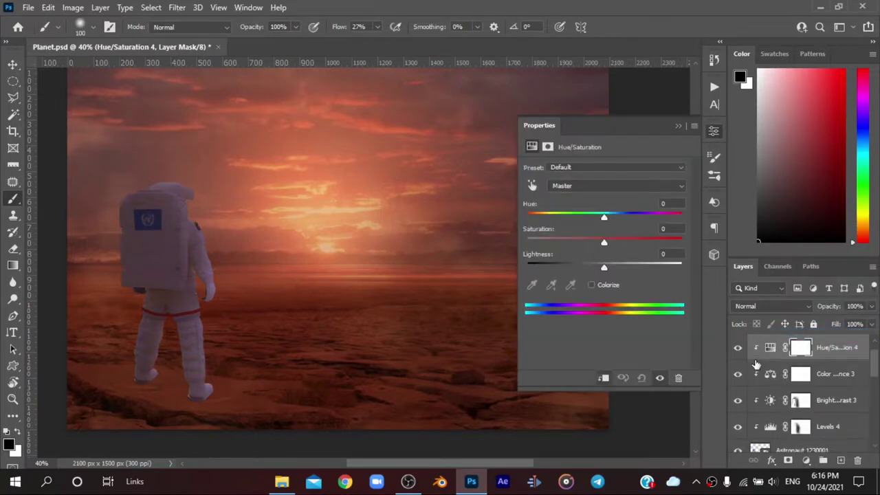
left_click_drag(603, 219, 608, 217)
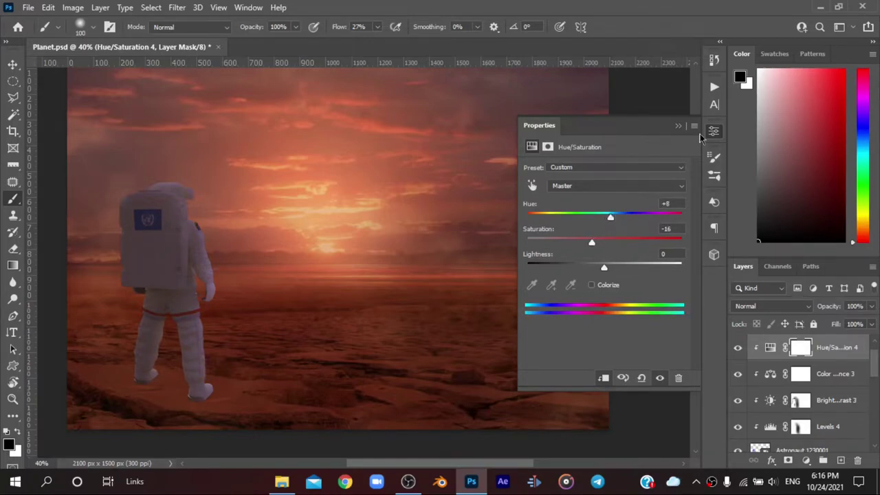
left_click(677, 129)
scroll(494, 261, "down", 2)
scroll(504, 248, "up", 1)
scroll(511, 261, "down", 1)
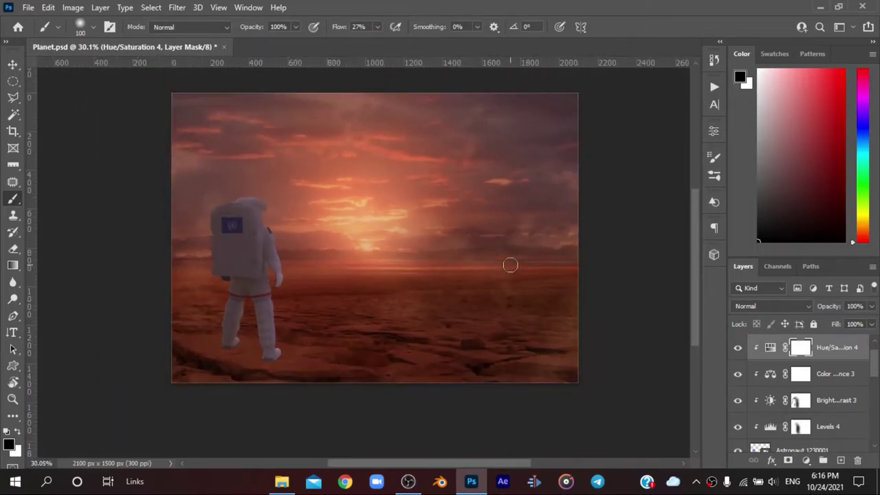
scroll(481, 291, "up", 1)
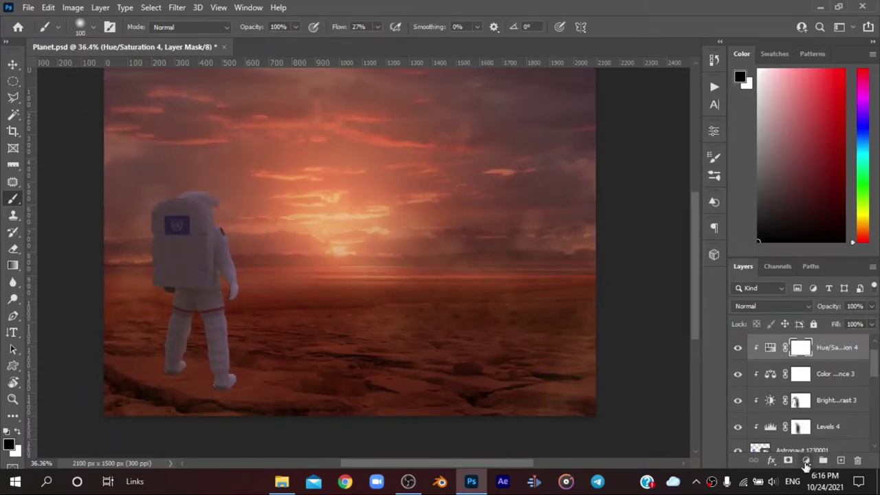
Step: On a new Layer 18, paint orange rim light along the helmet, shoulder, right arm and leg
left_click(840, 460)
left_click(320, 172, "alt")
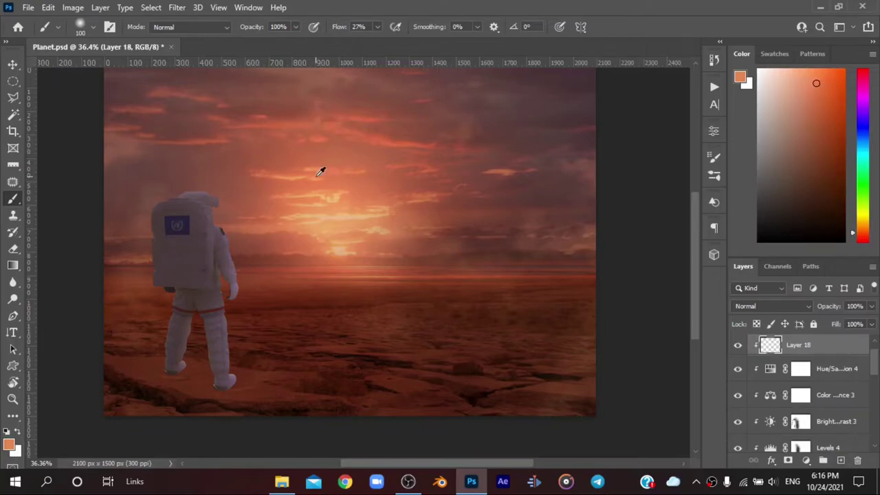
scroll(230, 197, "up", 2)
scroll(225, 244, "up", 2)
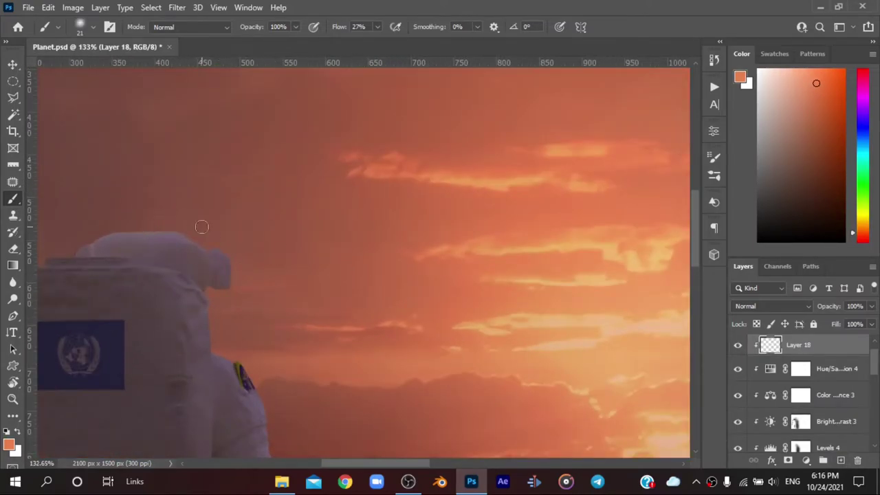
scroll(207, 243, "down", 2)
scroll(235, 200, "down", 1)
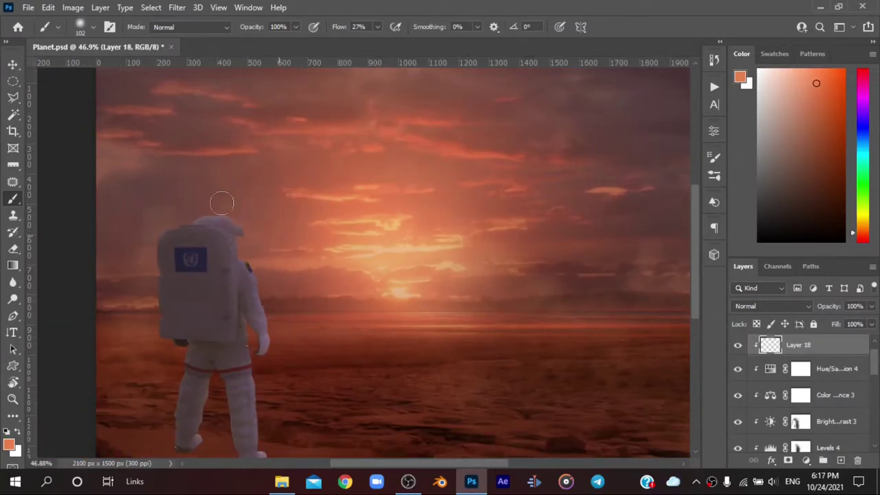
left_click_drag(221, 203, 247, 252)
mouse_move(268, 302)
left_mouse_down()
mouse_move(262, 373)
mouse_move(275, 457)
left_mouse_up()
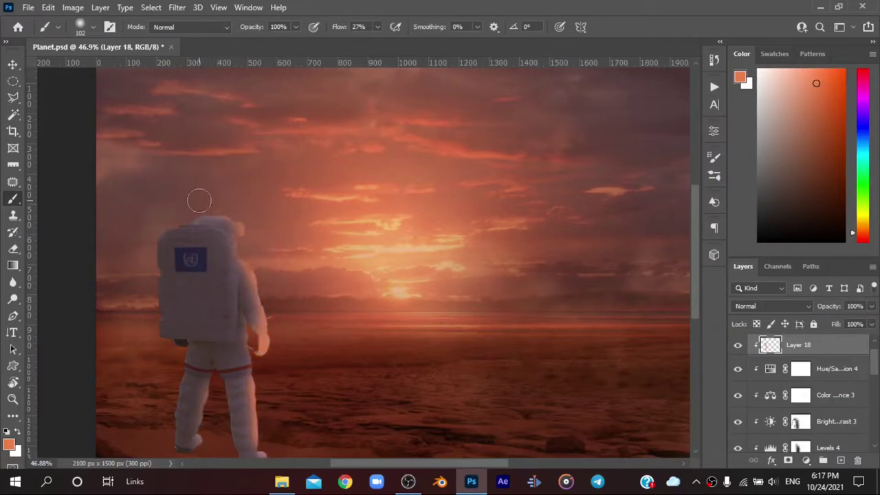
Step: Set Layer 18 to Screen at 40% opacity and add a layer mask
left_click(771, 306)
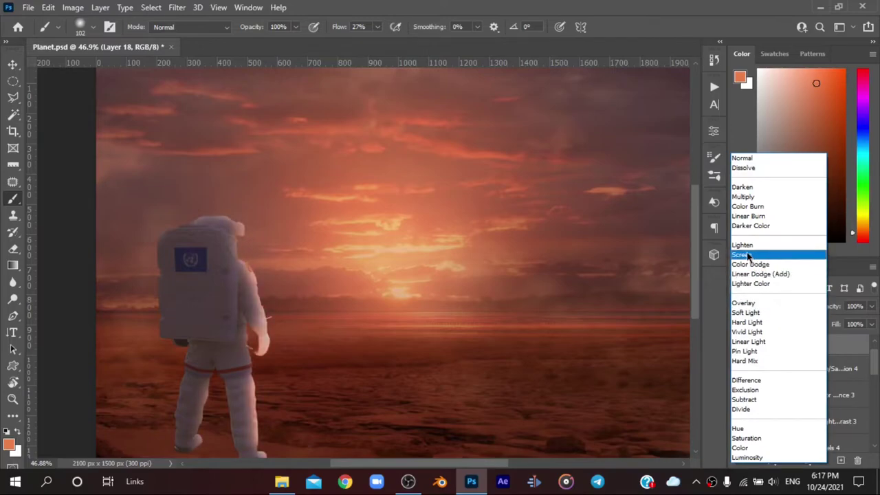
left_click(749, 253)
left_click_drag(840, 309, 831, 307)
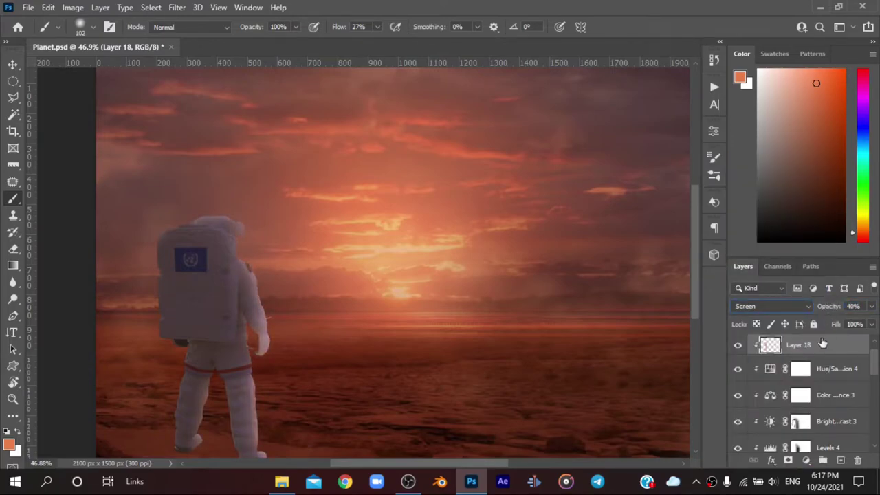
left_click(788, 462)
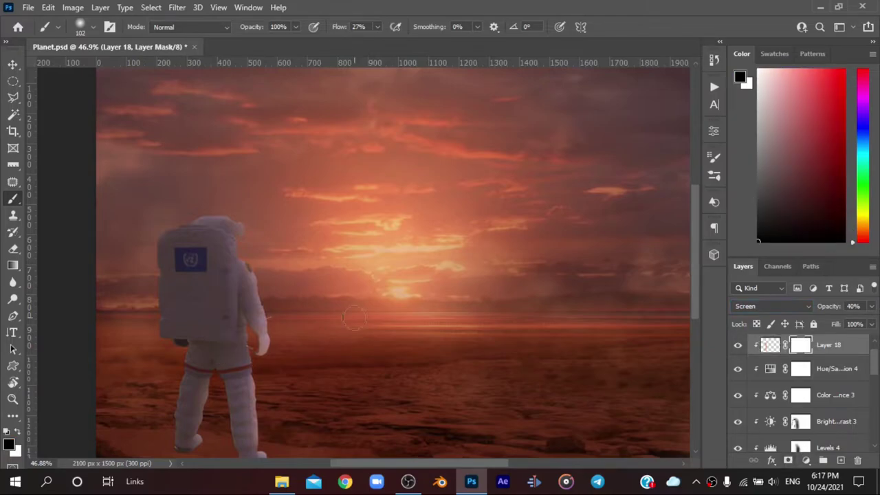
scroll(245, 305, "up", 3)
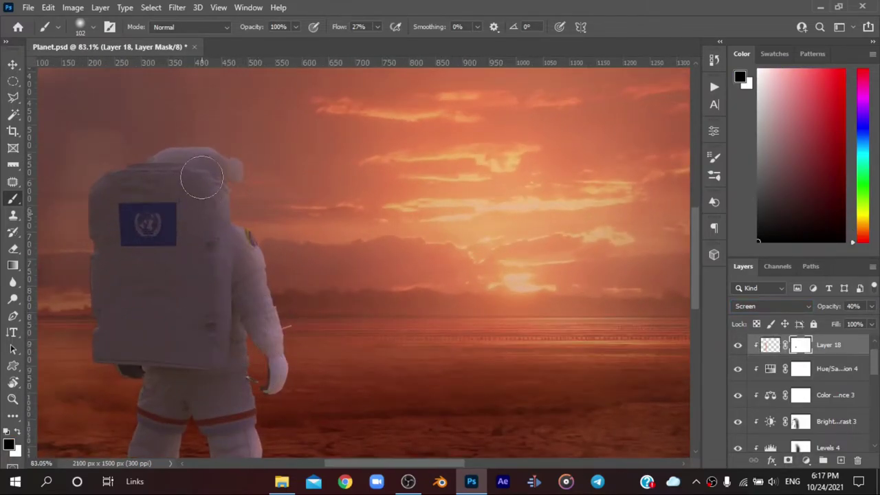
scroll(177, 299, "down", 4)
scroll(214, 403, "up", 1)
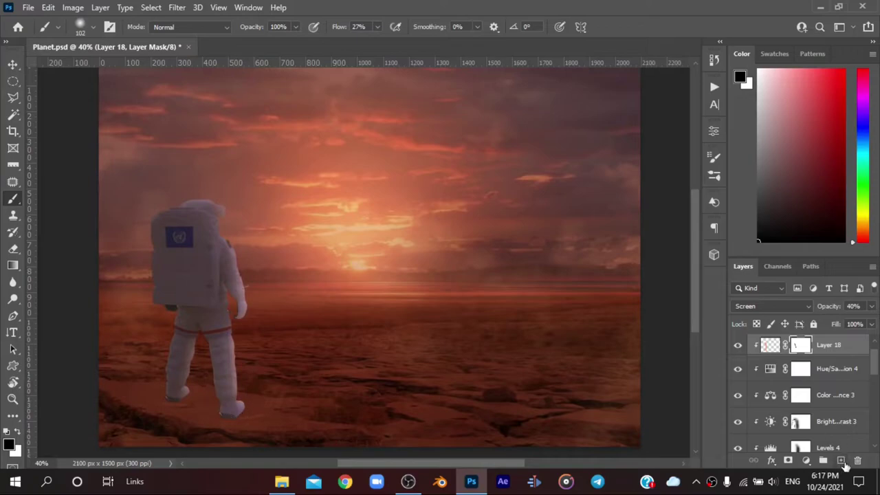
Step: Add a new layer and paint thin orange rim light down the helmet, neck and shoulder edges
left_click(842, 461)
scroll(259, 233, "up", 2)
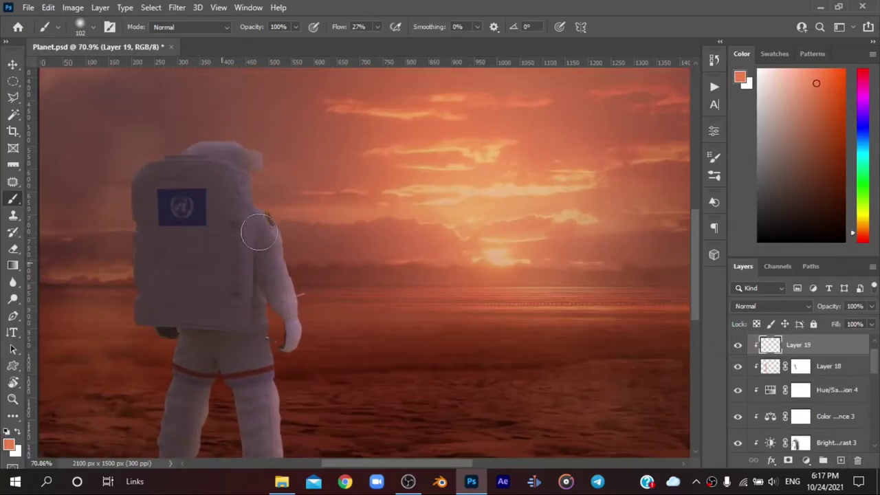
scroll(276, 152, "up", 3)
scroll(303, 144, "up", 1)
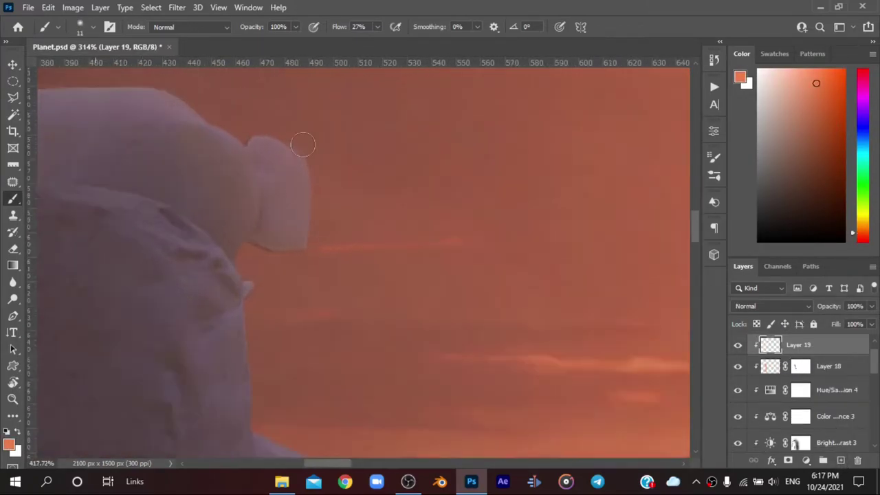
scroll(285, 166, "up", 1)
left_click_drag(285, 165, 279, 165)
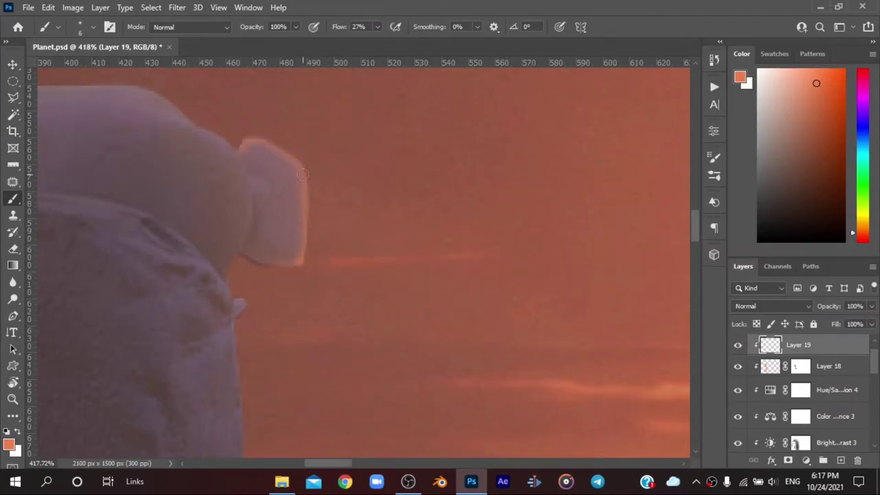
left_click_drag(303, 174, 300, 262)
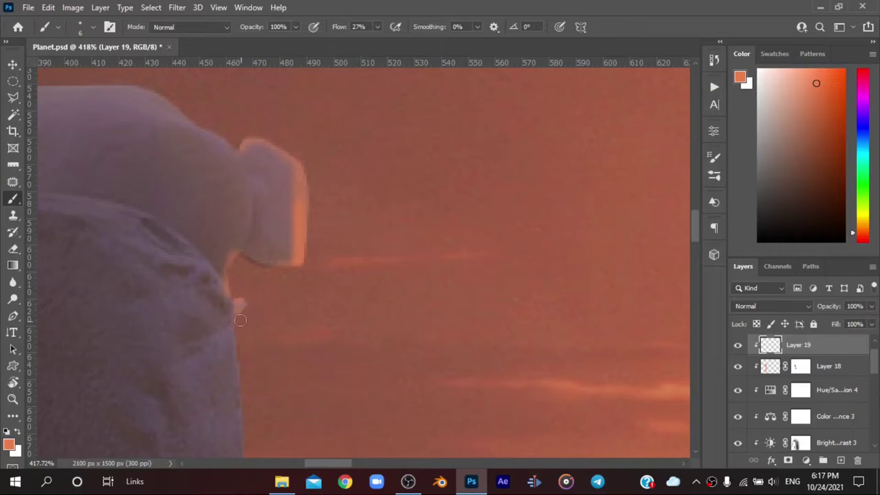
left_click_drag(240, 320, 239, 379)
scroll(246, 218, "down", 5)
left_click_drag(238, 249, 309, 320)
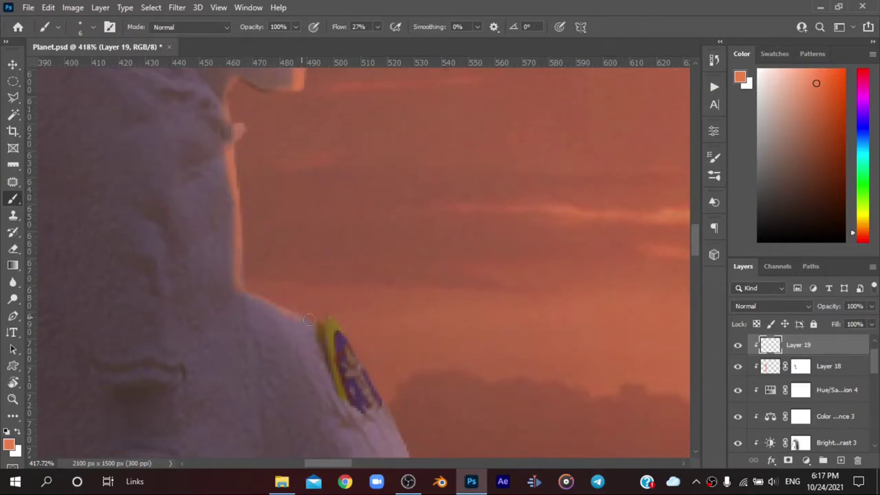
scroll(363, 365, "down", 3)
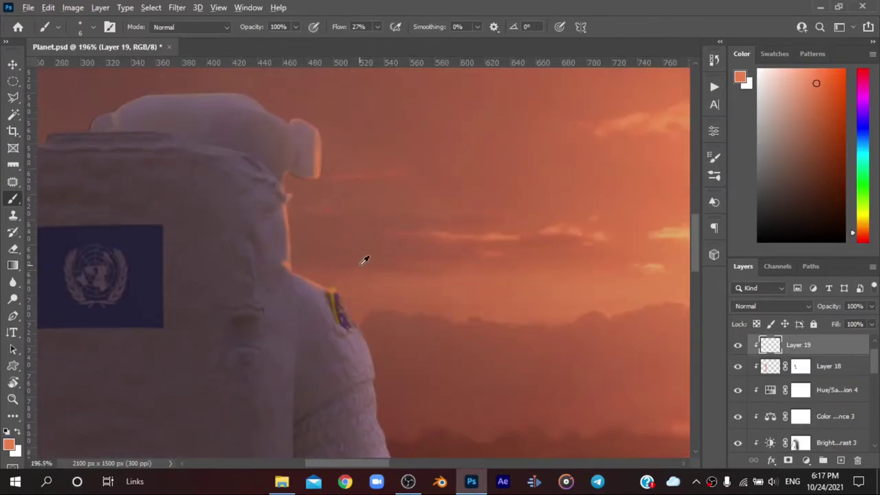
scroll(405, 264, "down", 2)
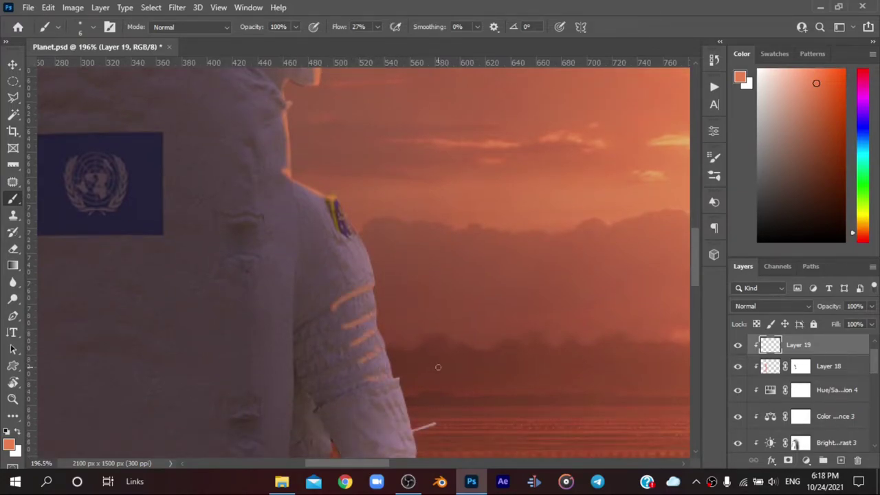
scroll(407, 284, "up", 1)
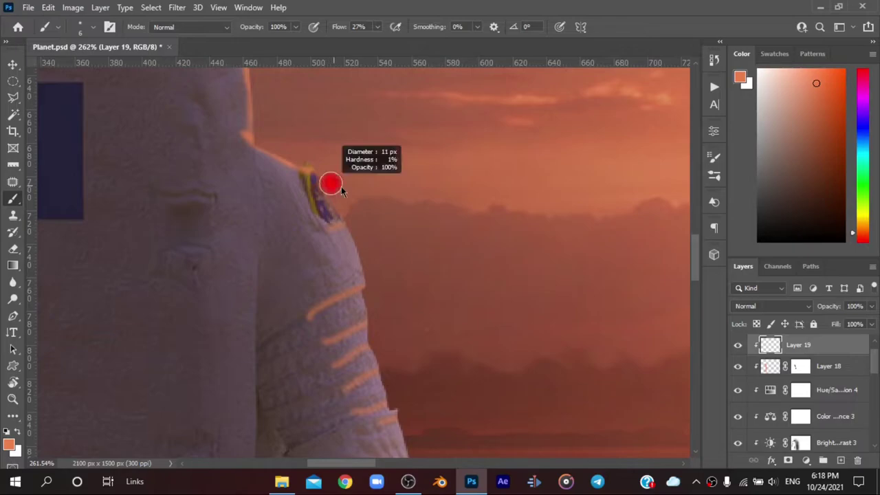
scroll(371, 291, "down", 2)
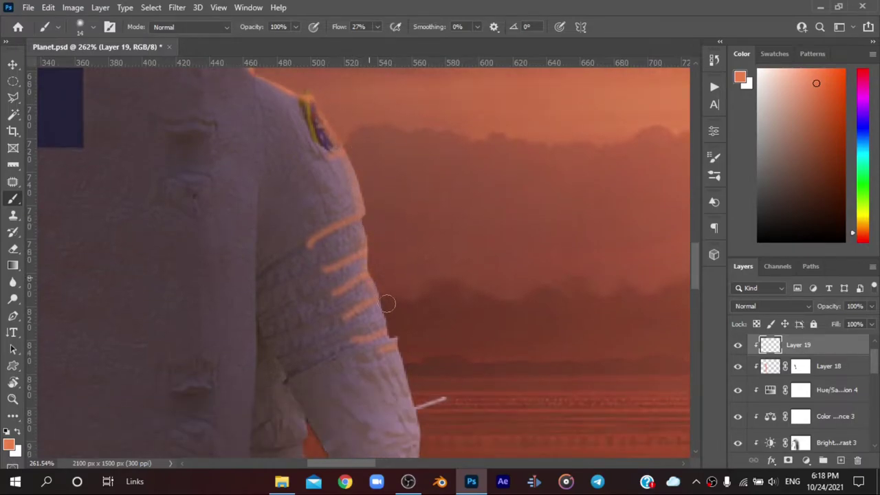
scroll(416, 271, "down", 5)
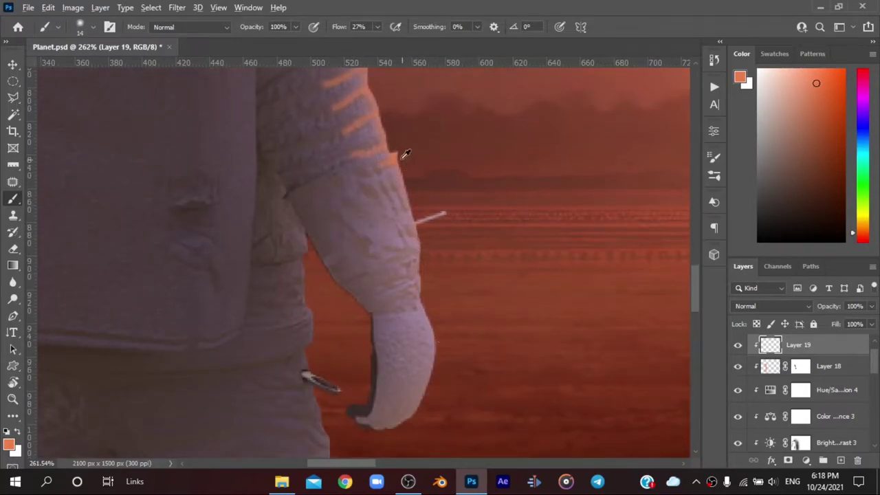
Step: With a smaller brush, paint finer orange rim strokes along the arm, shorts and legs
left_click_drag(405, 154, 395, 174)
scroll(433, 365, "down", 3)
scroll(442, 338, "down", 4)
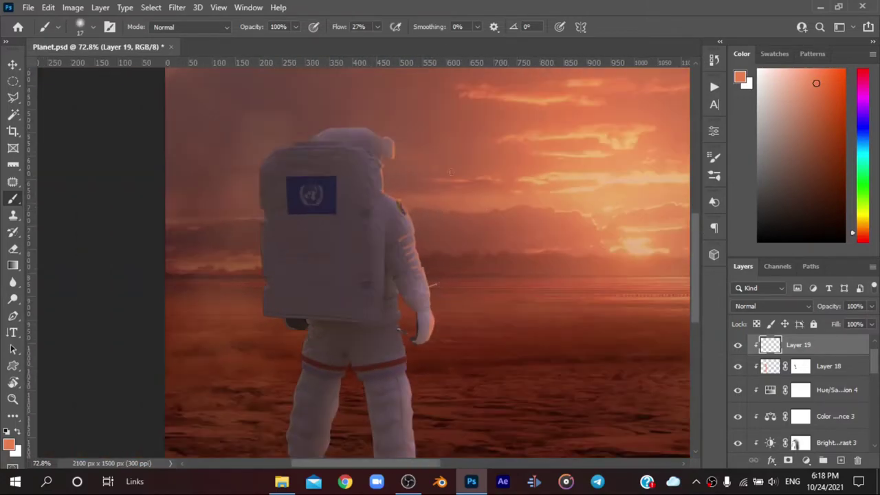
scroll(363, 117, "up", 5)
scroll(340, 158, "up", 3)
scroll(409, 207, "down", 3)
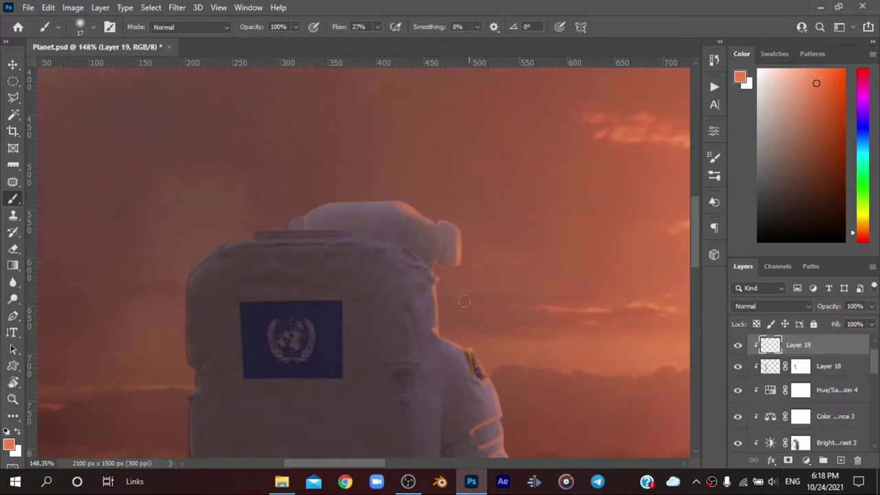
scroll(440, 288, "up", 2)
left_click_drag(435, 287, 432, 279)
scroll(423, 278, "down", 3)
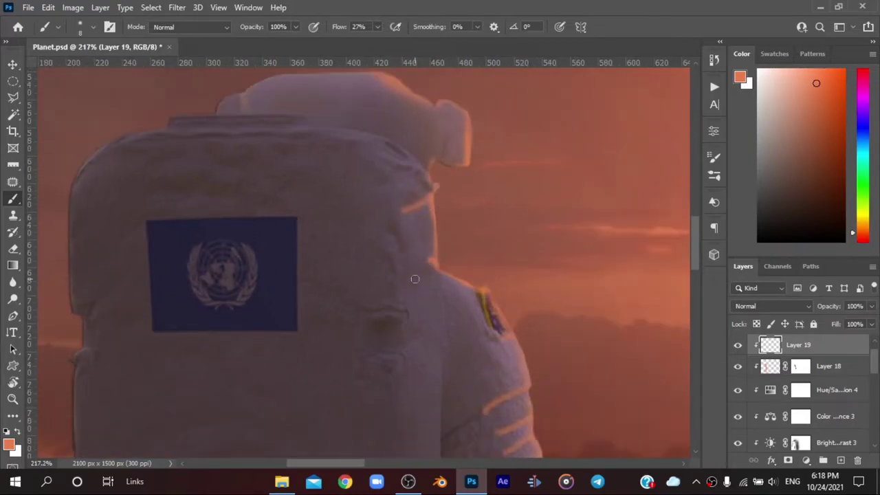
scroll(406, 383, "down", 4)
scroll(446, 226, "up", 2)
scroll(508, 254, "up", 2)
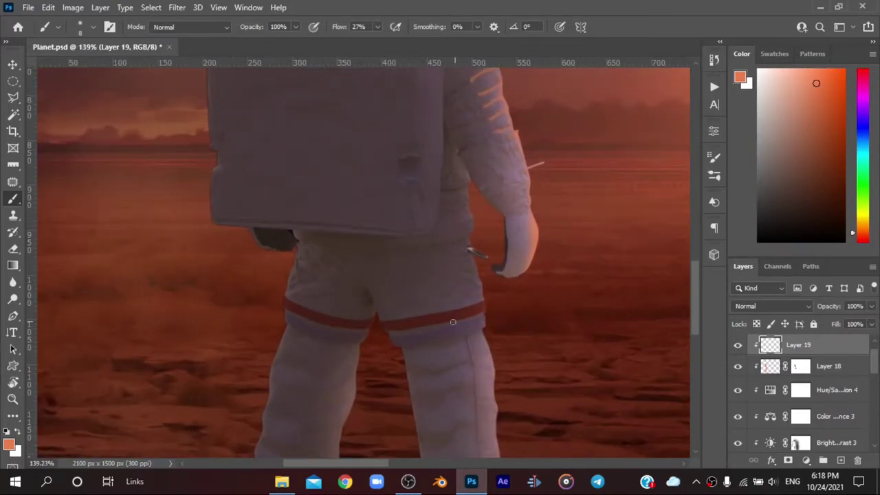
scroll(499, 255, "up", 1)
scroll(500, 244, "up", 5)
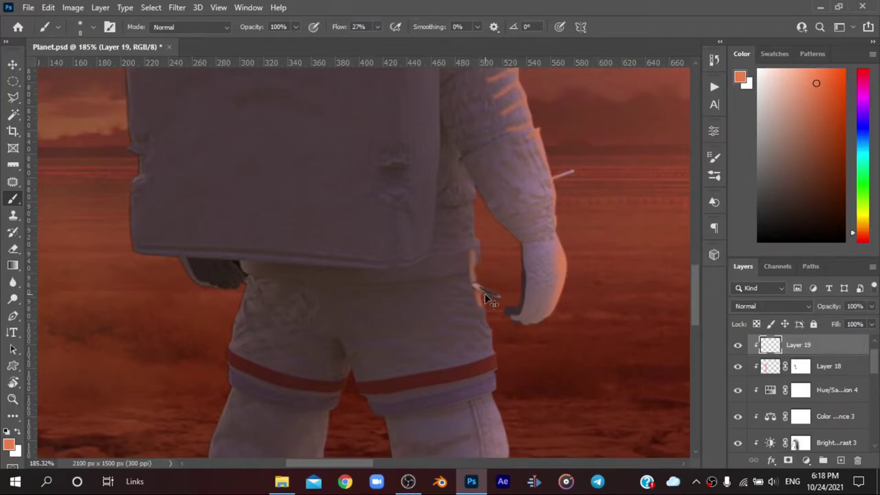
left_click_drag(485, 292, 495, 364)
scroll(498, 208, "down", 6)
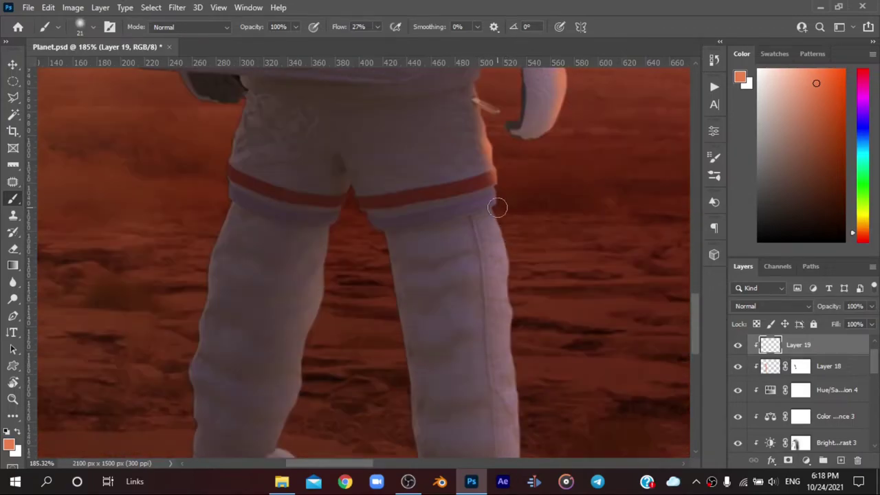
left_click_drag(515, 264, 517, 454)
scroll(515, 288, "down", 6)
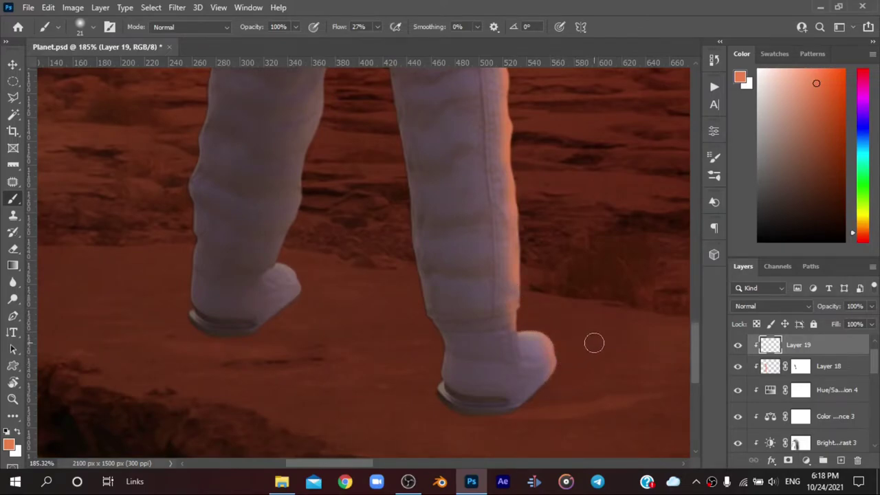
scroll(575, 354, "down", 3)
Step: Set Layer 19's blend mode to Overlay
scroll(574, 354, "down", 3)
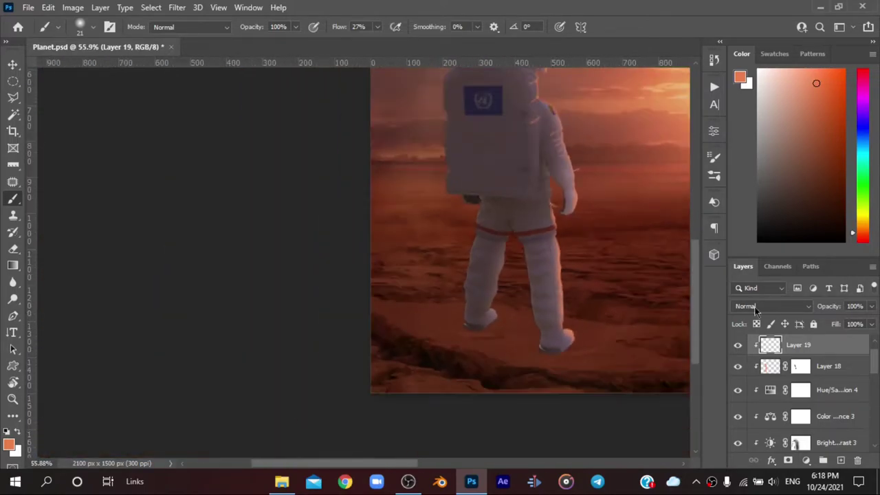
left_click(756, 307)
left_click(759, 307)
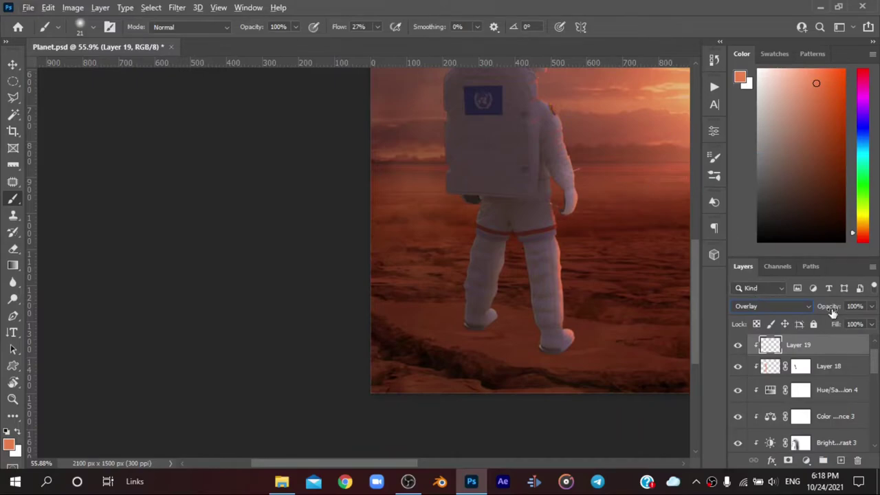
scroll(498, 244, "up", 2)
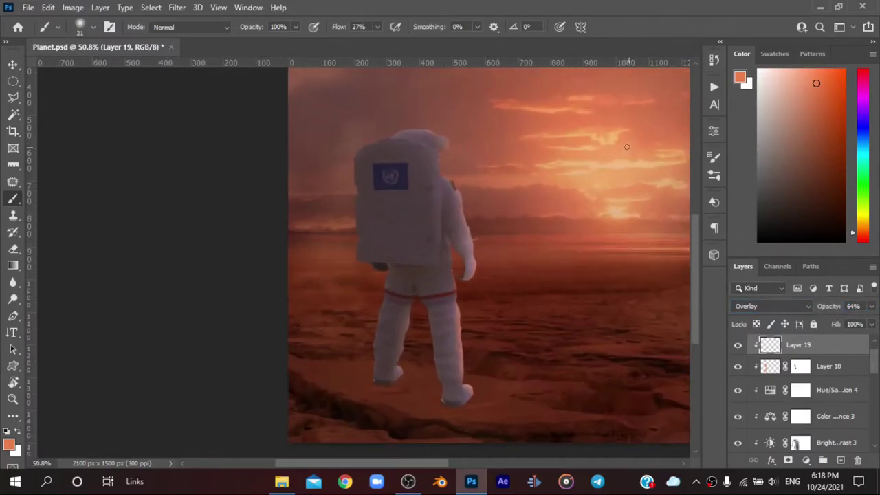
scroll(443, 148, "up", 3)
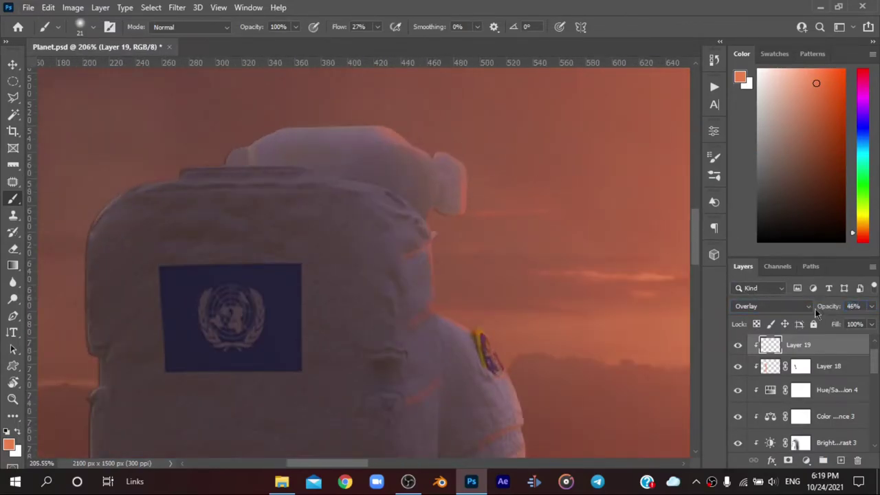
scroll(440, 275, "down", 3)
scroll(439, 275, "up", 2)
scroll(440, 275, "up", 2)
Step: Try Multiply on Layer 19 with opacity 76, then return it to Overlay
left_click(761, 306)
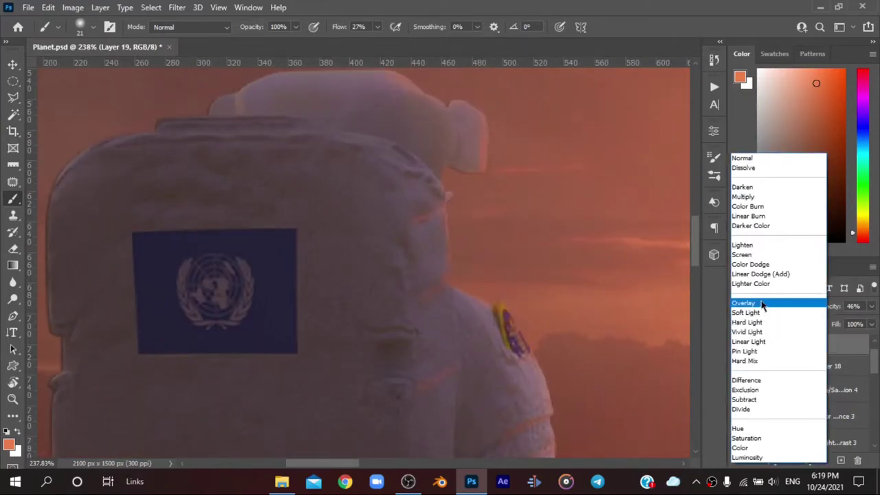
left_click(745, 199)
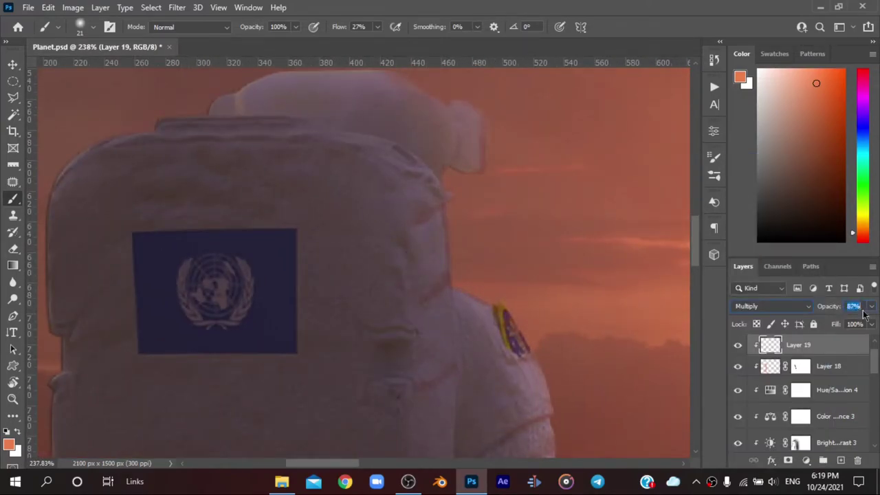
type("76")
left_click(770, 306)
left_click(749, 301)
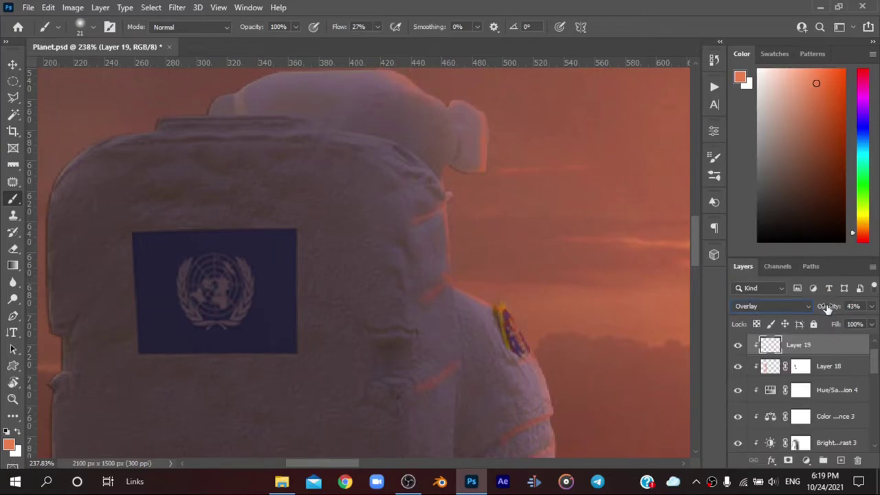
Step: Switch Layer 19's blending to Soft Light
left_click(814, 313)
left_click(810, 314)
scroll(482, 210, "down", 5)
scroll(482, 210, "down", 3)
scroll(559, 275, "up", 2)
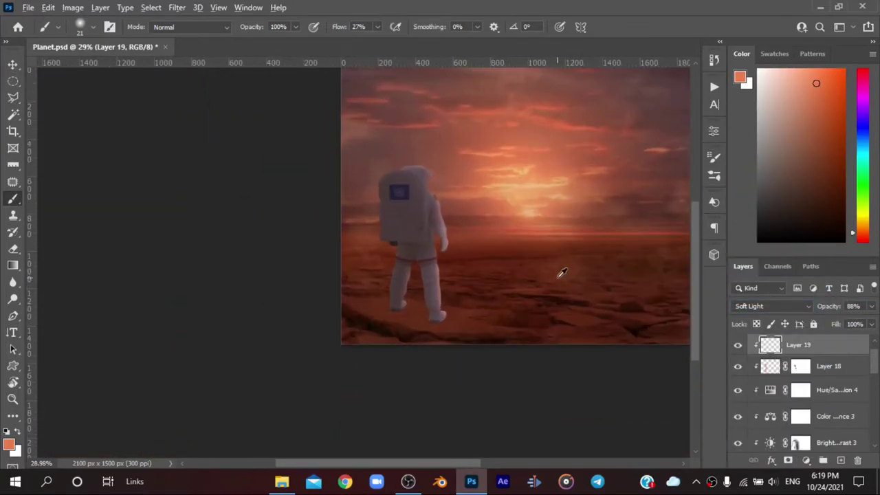
scroll(525, 312, "up", 2)
scroll(524, 312, "down", 1)
Step: Duplicate the Astronaut 1230001 layer and move the copy below the original
scroll(482, 371, "down", 2)
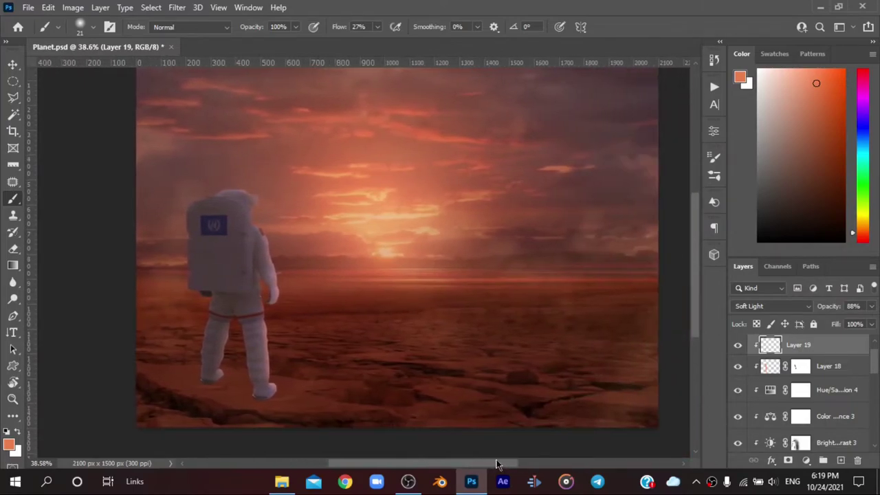
scroll(478, 402, "up", 1)
scroll(774, 350, "down", 3)
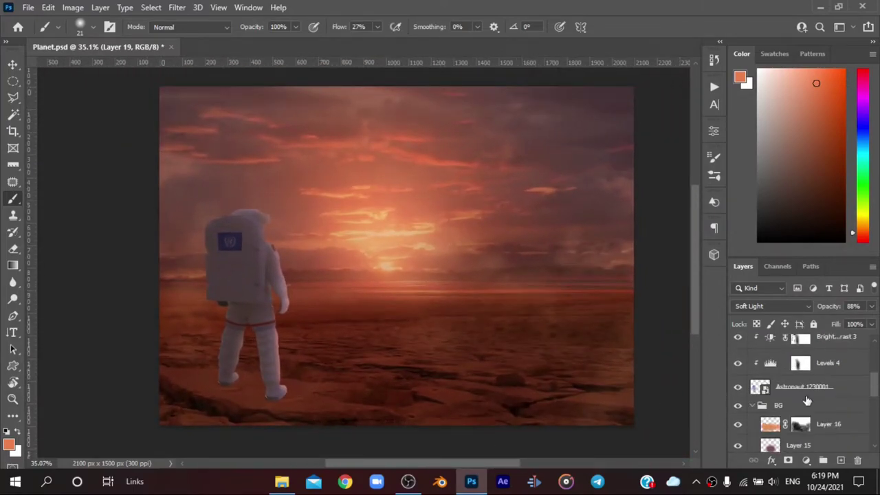
left_click(811, 388)
key("ctrl+j")
left_click_drag(811, 408, 815, 417)
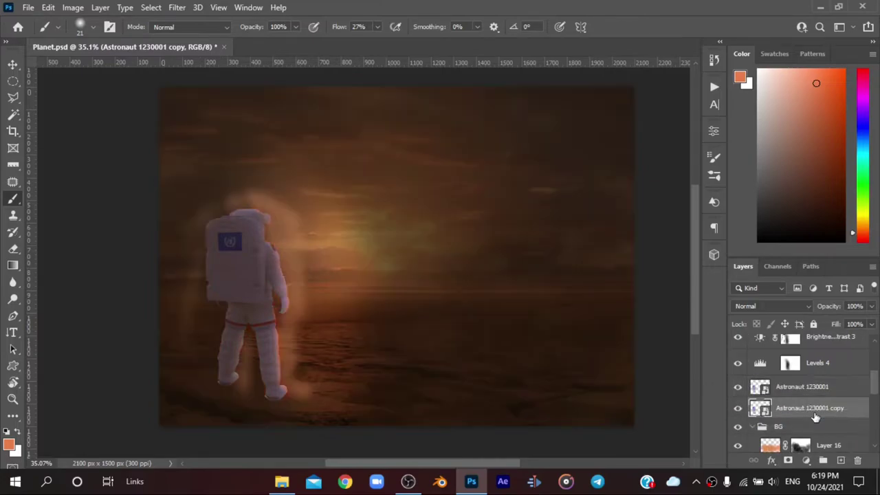
Step: Re-clip Levels 4, the adjustment layers and Layers 17–19 to the original astronaut
left_click(765, 373, "alt")
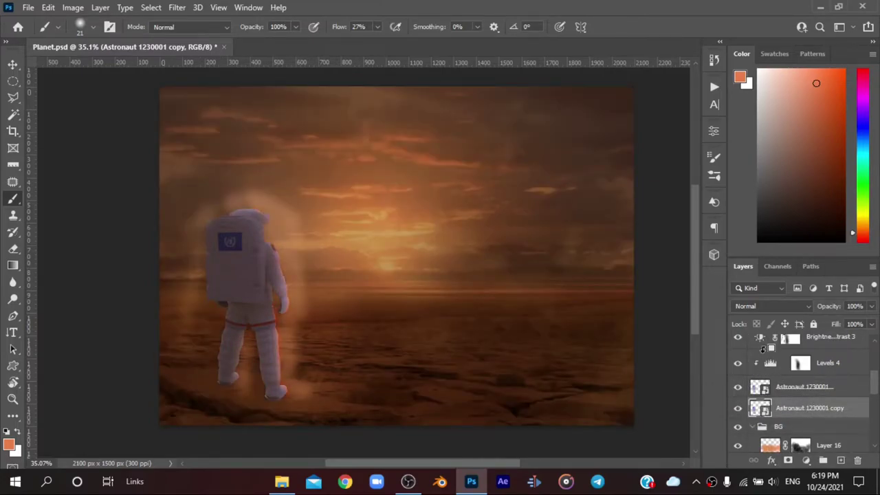
left_click(762, 349, "alt")
scroll(763, 354, "up", 1)
left_click(763, 358, "alt")
scroll(762, 371, "up", 2)
left_click(761, 380, "alt")
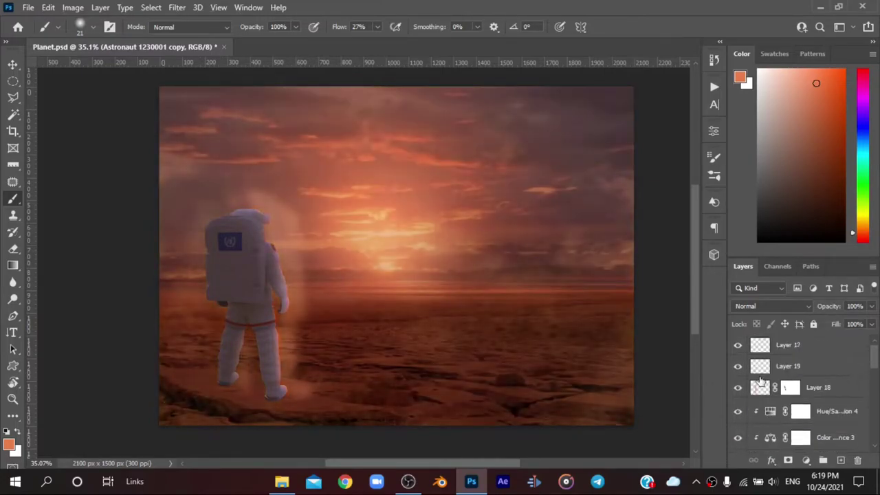
left_click(760, 398, "alt")
left_click(762, 376, "alt")
left_click(761, 355, "alt")
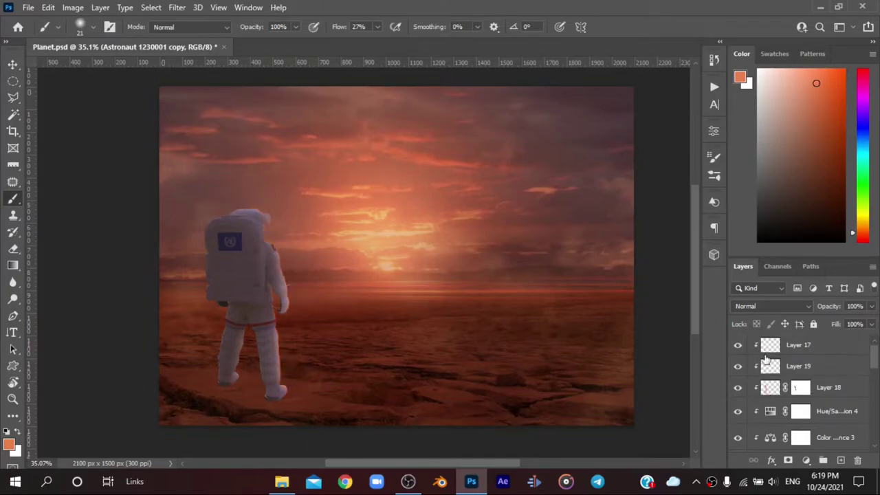
scroll(769, 363, "down", 2)
scroll(770, 364, "down", 2)
scroll(784, 392, "down", 1)
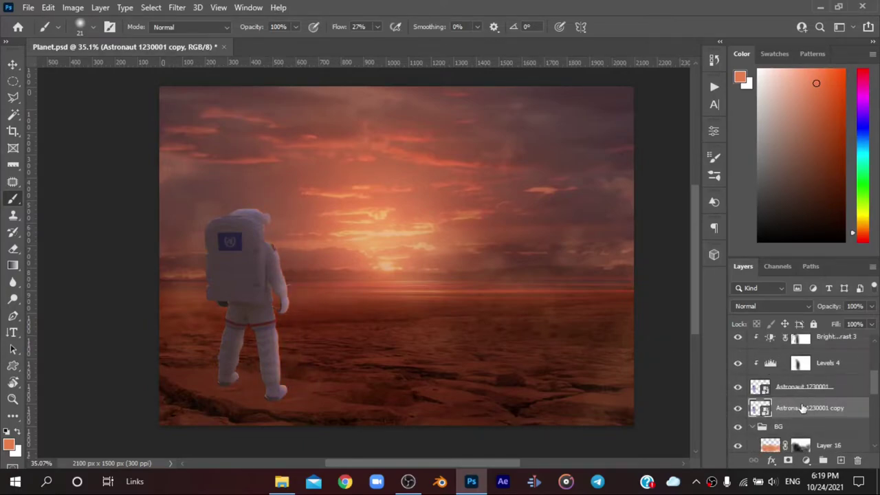
Step: Give the astronaut copy a dark Color Overlay and distort it into a flattened shadow shape
double_click(867, 411)
left_click(337, 188)
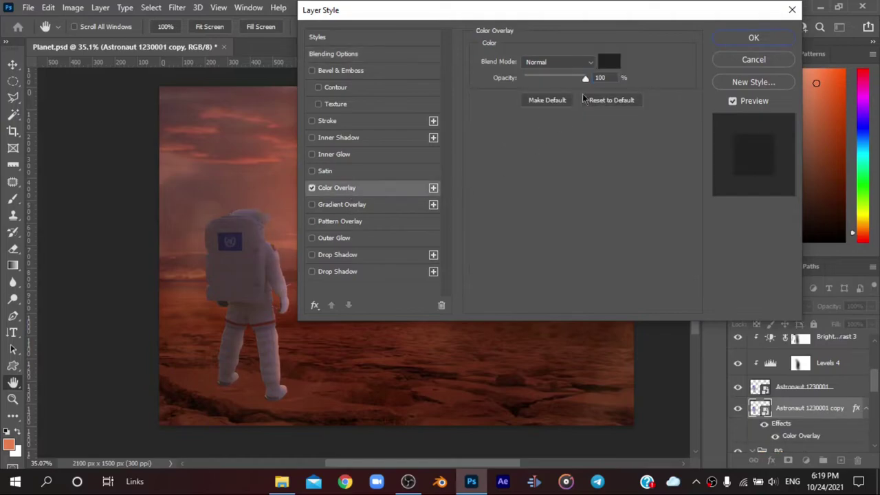
left_click(756, 38)
key("ctrl+t")
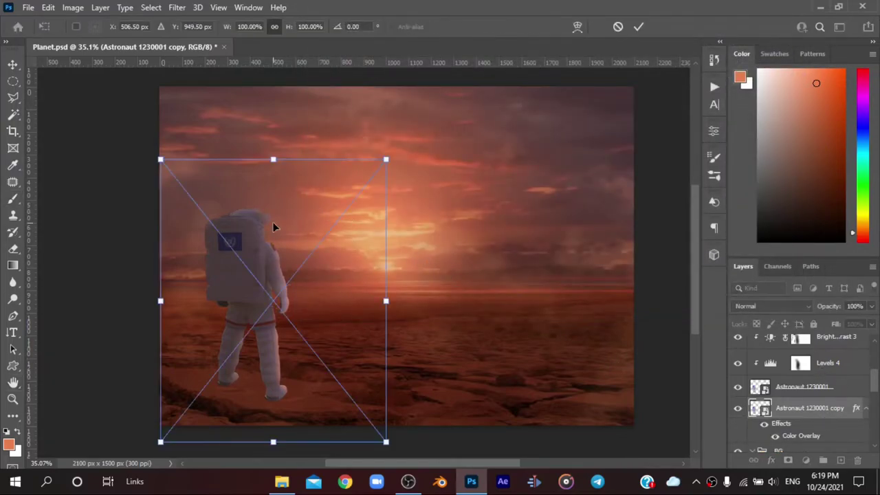
right_click(275, 227)
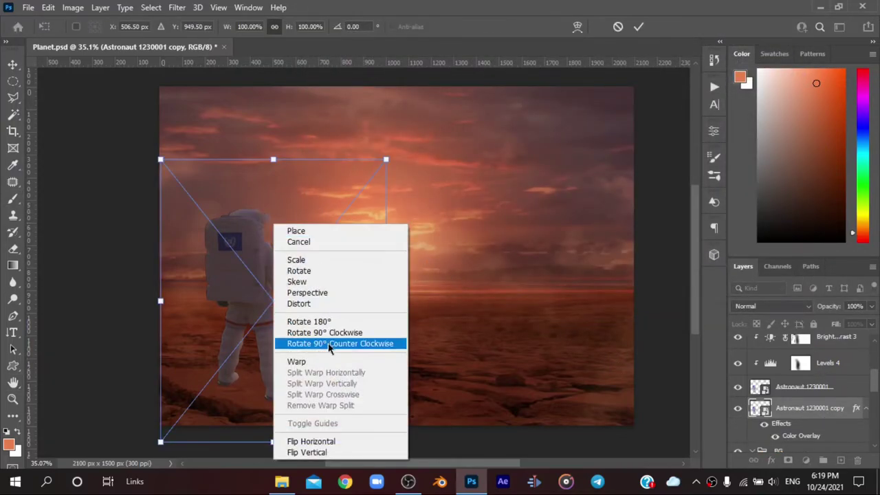
left_click(316, 309)
left_click_drag(275, 275, 510, 200)
left_click(638, 26)
Step: Delete the astronaut copy layer and select the BG group
left_click(640, 26)
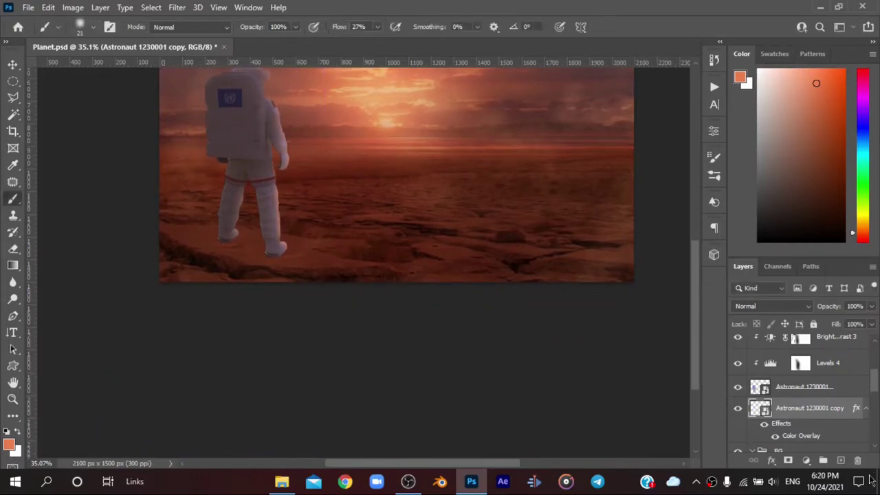
left_click(857, 460)
scroll(419, 240, "up", 3)
scroll(416, 240, "up", 2)
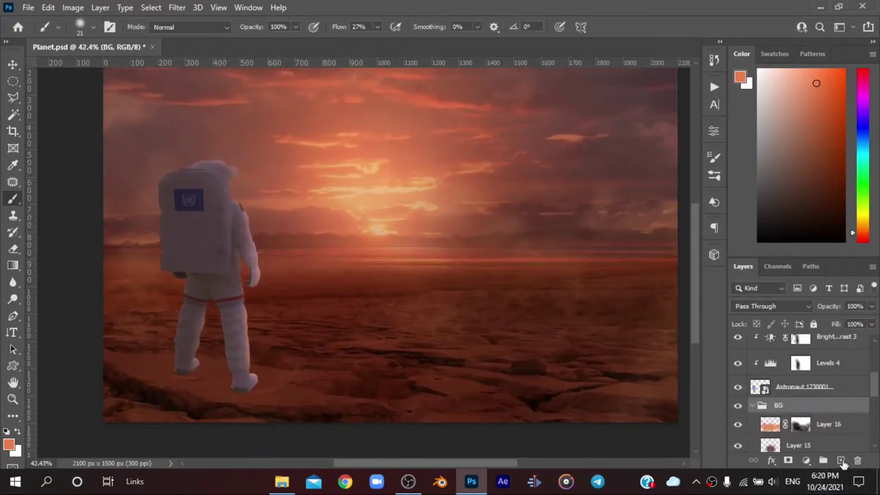
Step: Create Layer 20 above the collapsed BG group, with black paint and a soft brush of about 111 px
left_click(841, 460)
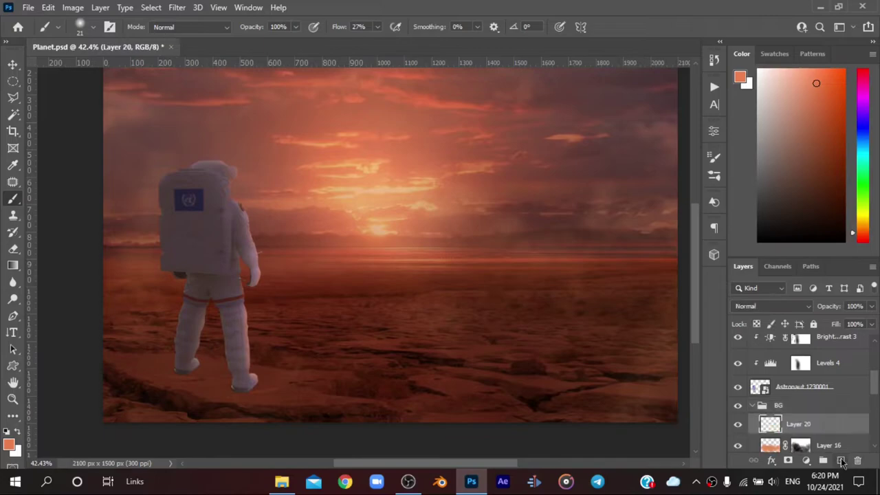
left_click_drag(797, 426, 780, 411)
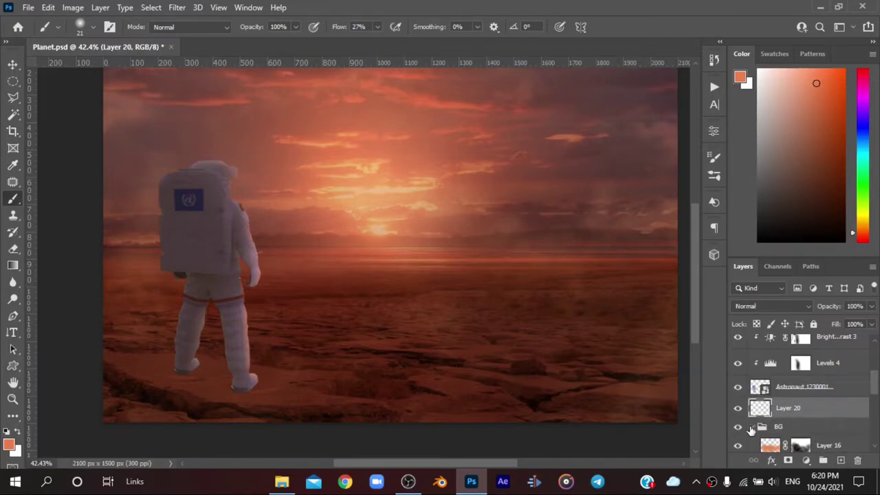
left_click(752, 426)
key("d")
left_click_drag(440, 318, 450, 319)
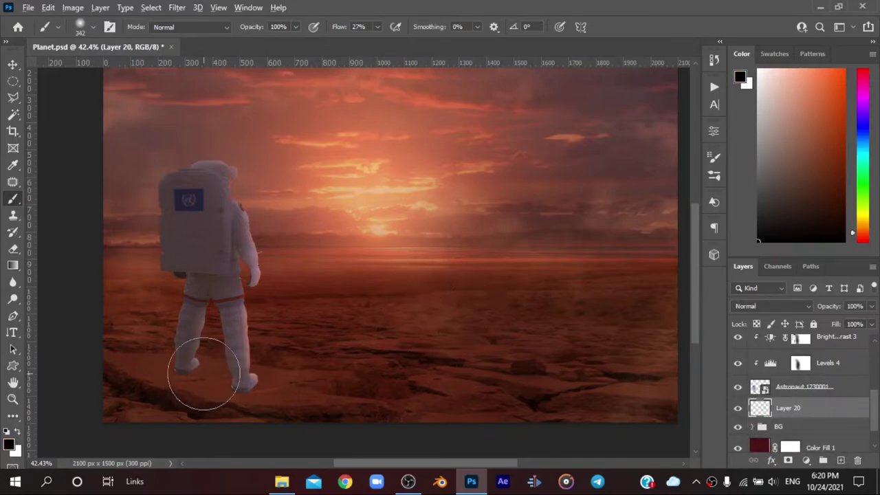
left_click_drag(165, 376, 87, 416)
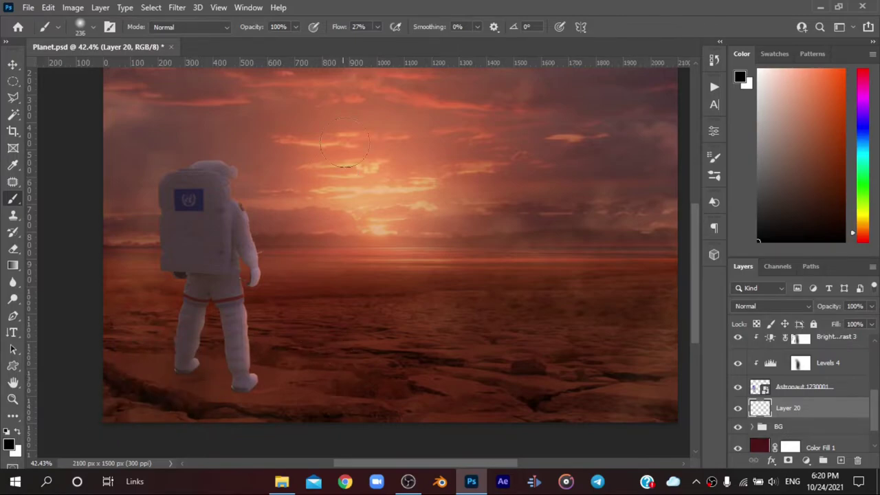
left_click_drag(200, 356, 191, 356)
scroll(196, 403, "down", 1)
Step: Paint a soft black shadow under the astronaut's feet and around the right boot
left_click_drag(168, 416, 258, 360)
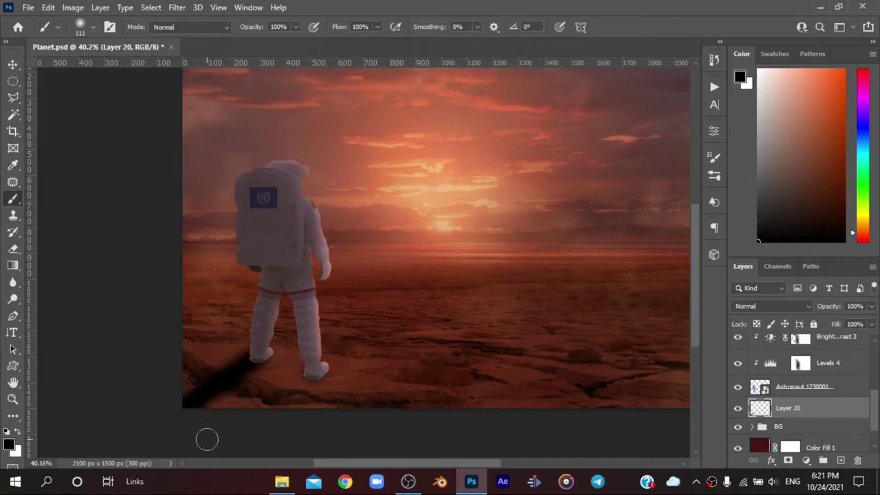
left_click_drag(313, 372, 223, 415)
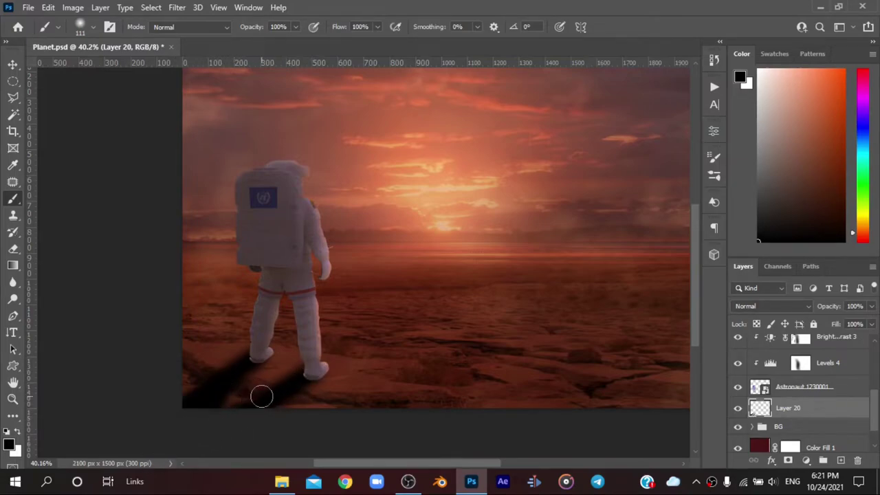
left_click_drag(261, 397, 230, 402)
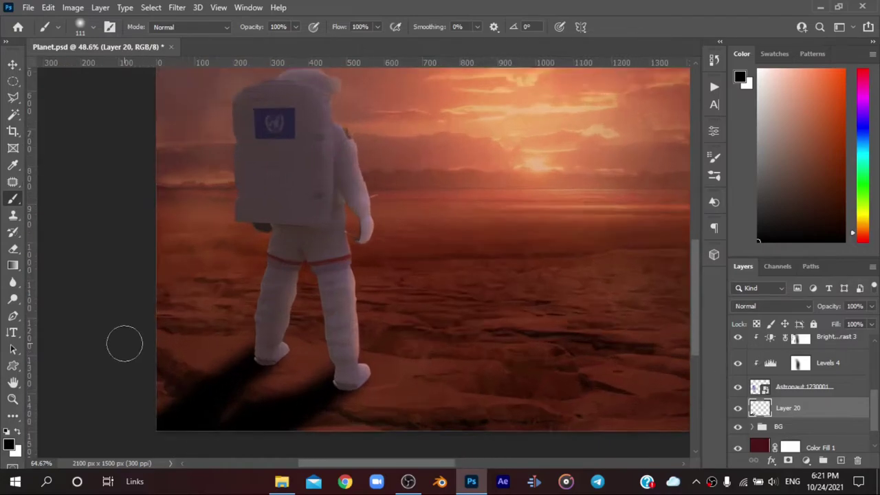
scroll(271, 369, "up", 4)
left_click_drag(432, 422, 457, 413)
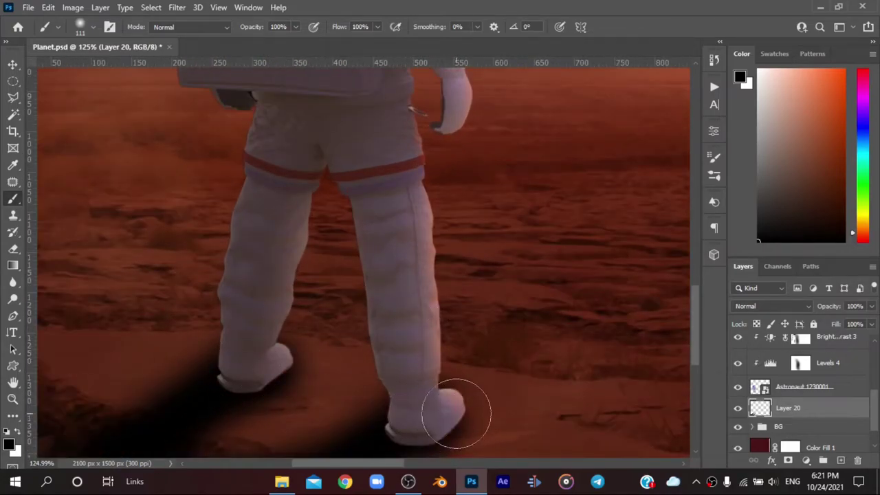
Step: Lower the shadow layer's opacity to 58% and add a layer mask to it
left_click_drag(832, 306, 802, 306)
scroll(440, 378, "down", 4)
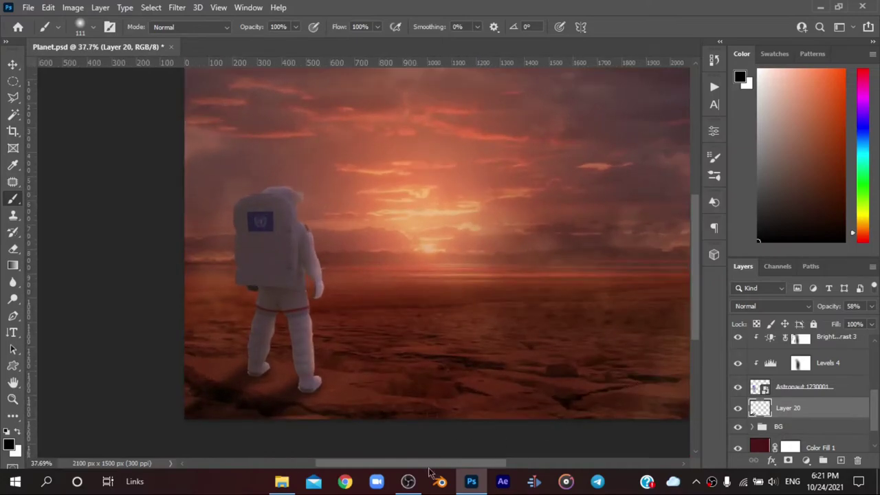
left_click_drag(429, 471, 447, 465)
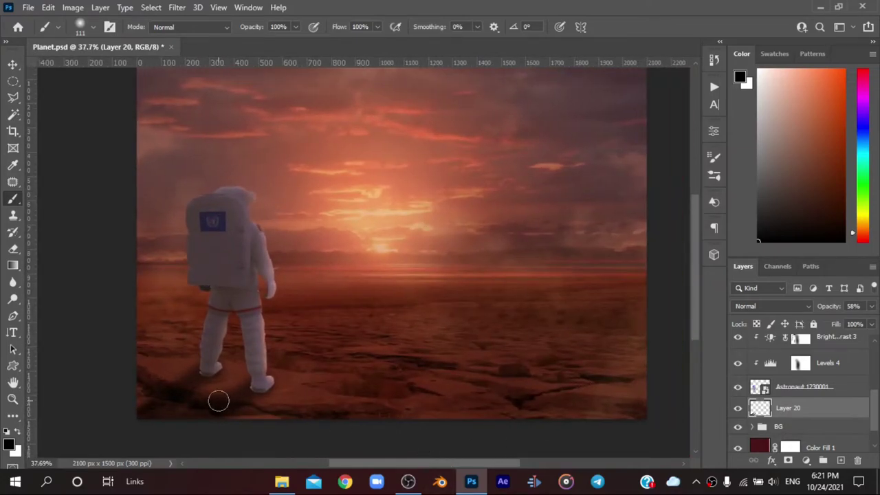
scroll(218, 400, "up", 1)
left_click(807, 459)
scroll(271, 402, "up", 5)
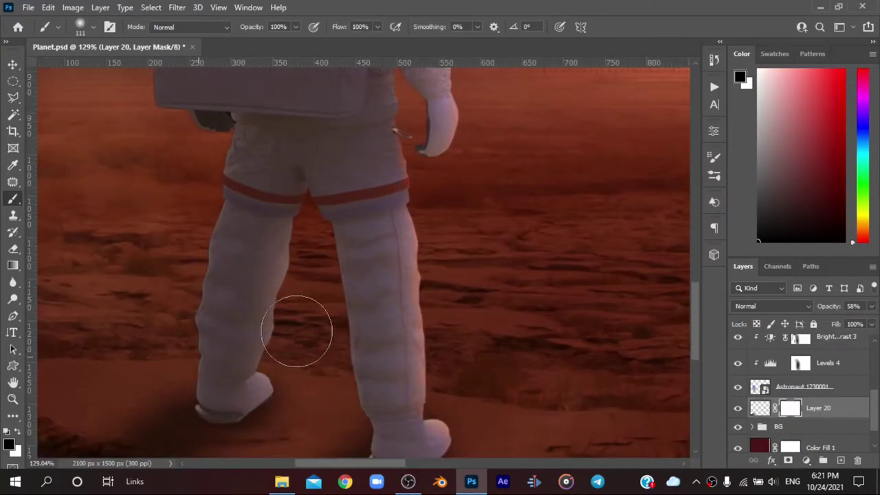
scroll(385, 330, "down", 2)
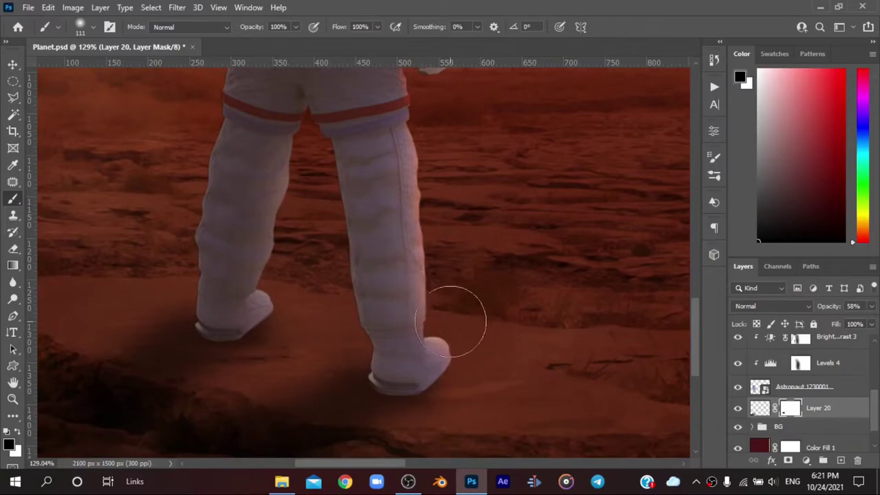
scroll(329, 275, "down", 4)
scroll(334, 290, "down", 1)
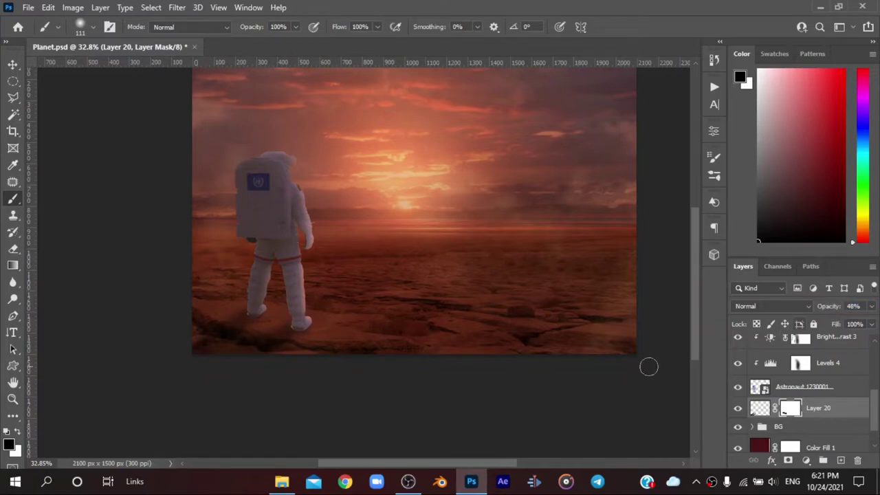
scroll(649, 366, "up", 1)
scroll(614, 369, "up", 1)
left_click(805, 387)
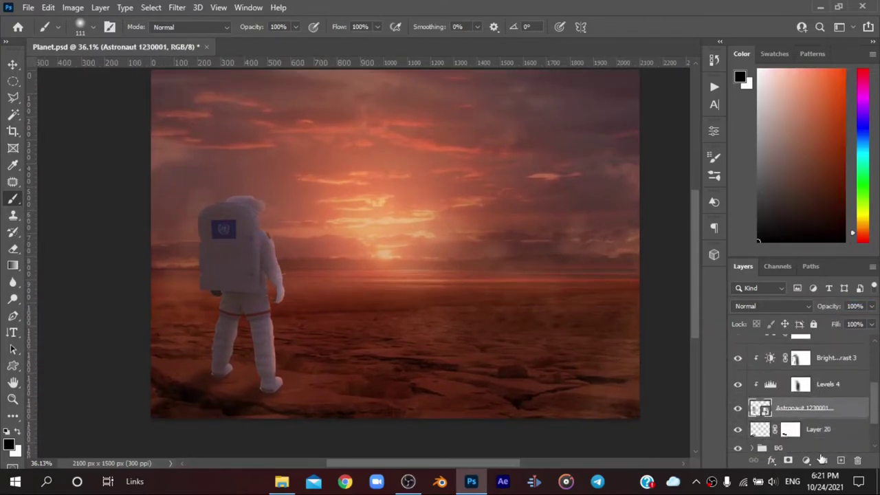
left_click(840, 459)
scroll(314, 406, "up", 4)
mouse_move(257, 398)
left_mouse_down()
mouse_move(226, 387)
mouse_move(279, 364)
left_mouse_up()
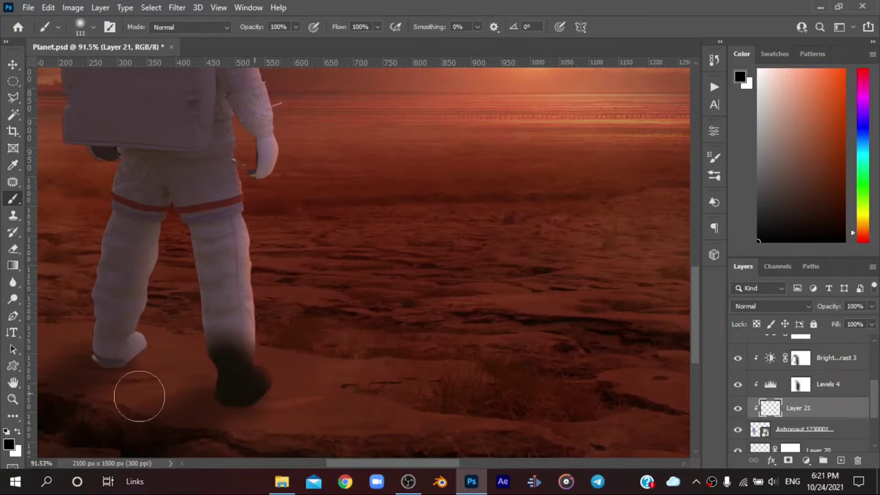
mouse_move(139, 397)
left_mouse_down()
mouse_move(92, 340)
mouse_move(131, 374)
left_mouse_up()
left_click_drag(833, 307, 822, 306)
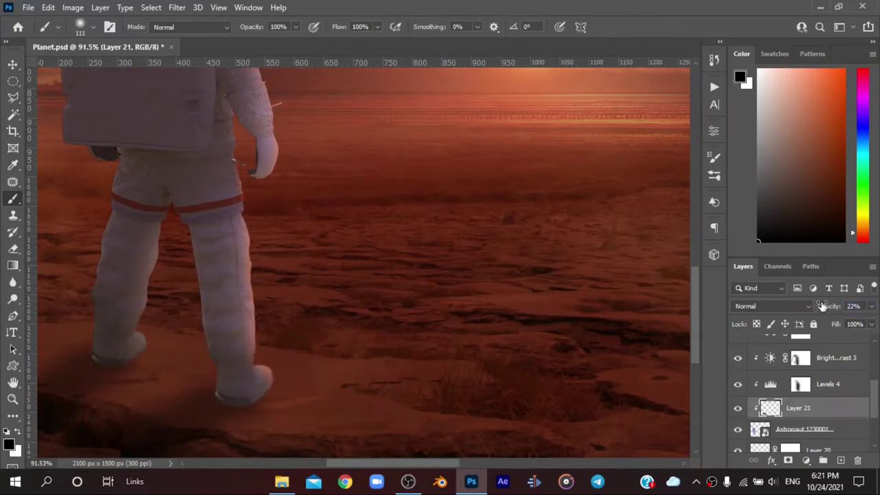
scroll(319, 294, "down", 4)
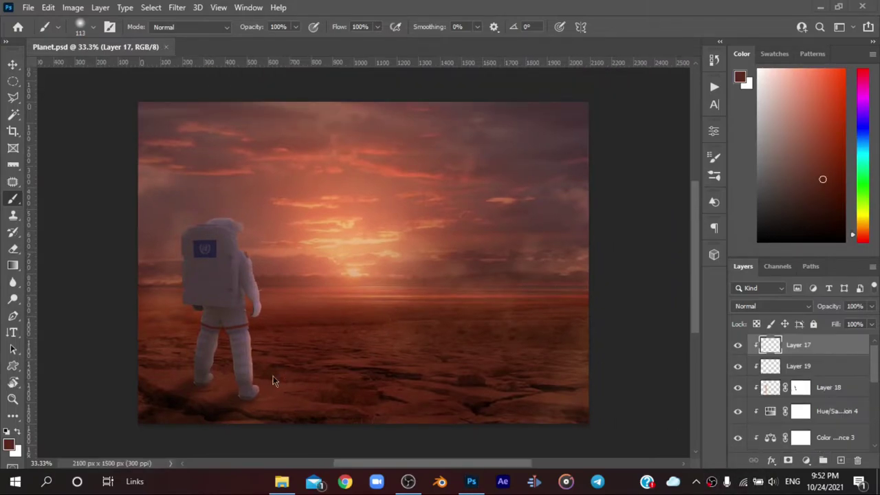
scroll(258, 428, "up", 1)
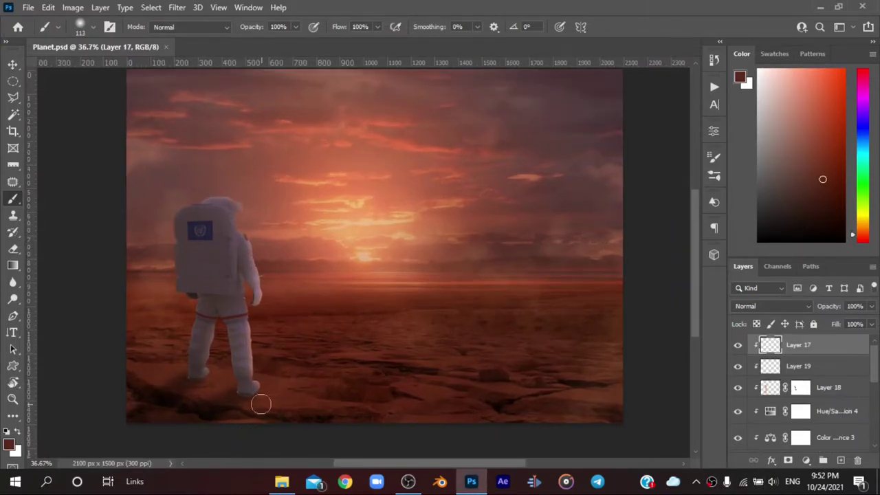
scroll(782, 363, "down", 3)
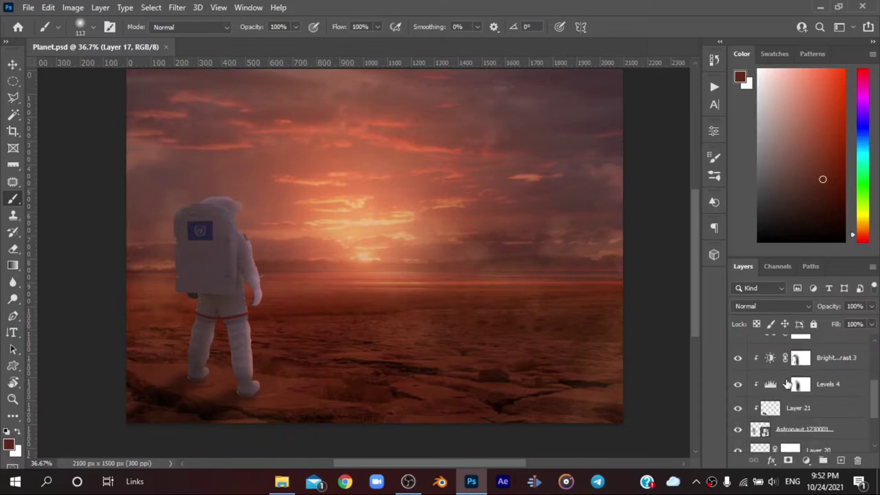
Step: Review the Color Balance 3 adjustment settings
double_click(769, 353)
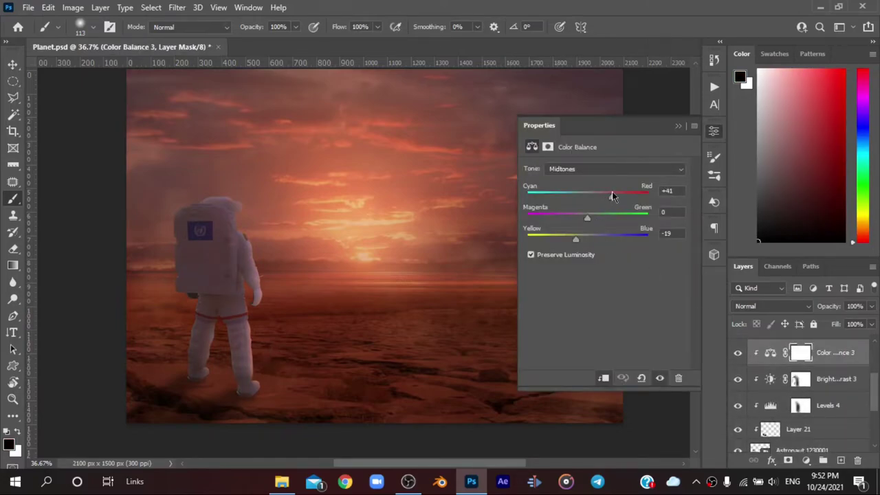
left_click(678, 125)
scroll(766, 389, "down", 2)
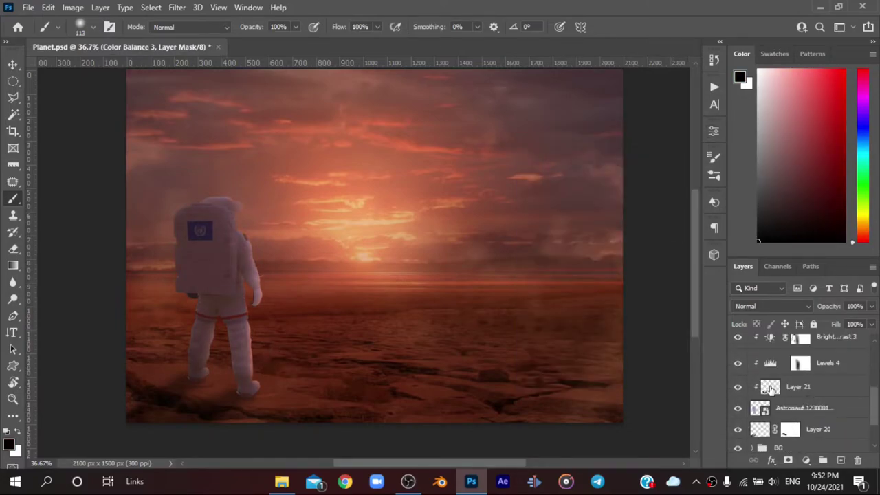
Step: Load the astronaut layer's outline as a selection and contract it by 1 pixel
left_click(761, 409)
left_click(759, 409, "ctrl")
scroll(192, 409, "up", 2)
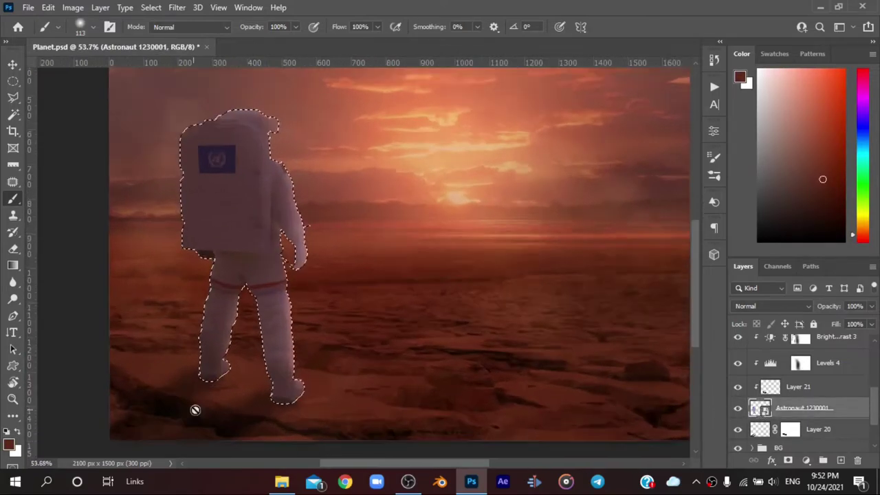
scroll(275, 373, "up", 5)
scroll(275, 373, "up", 2)
left_click(179, 7)
mouse_move(151, 7)
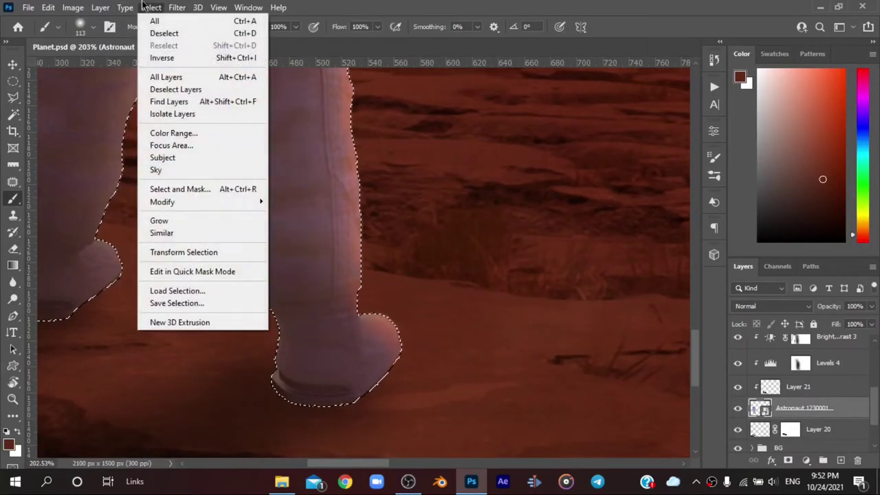
left_click(304, 237)
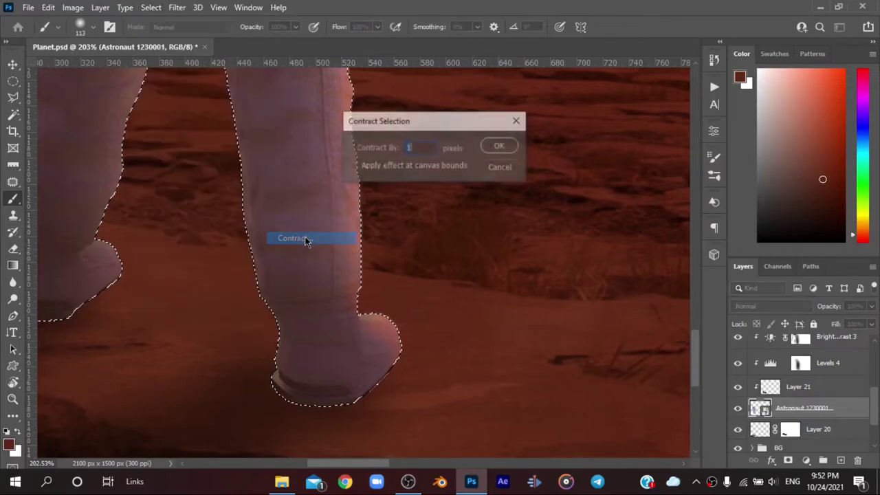
left_click(500, 146)
scroll(385, 289, "down", 7)
scroll(392, 286, "down", 3)
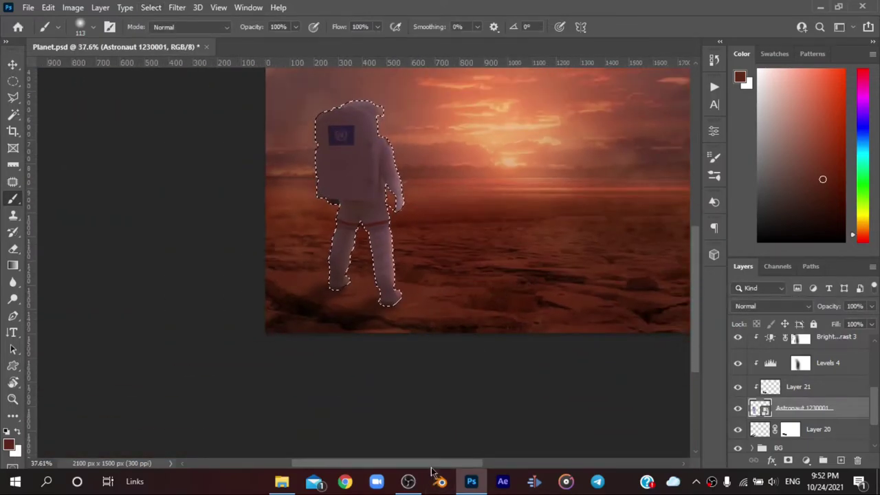
scroll(461, 422, "up", 1)
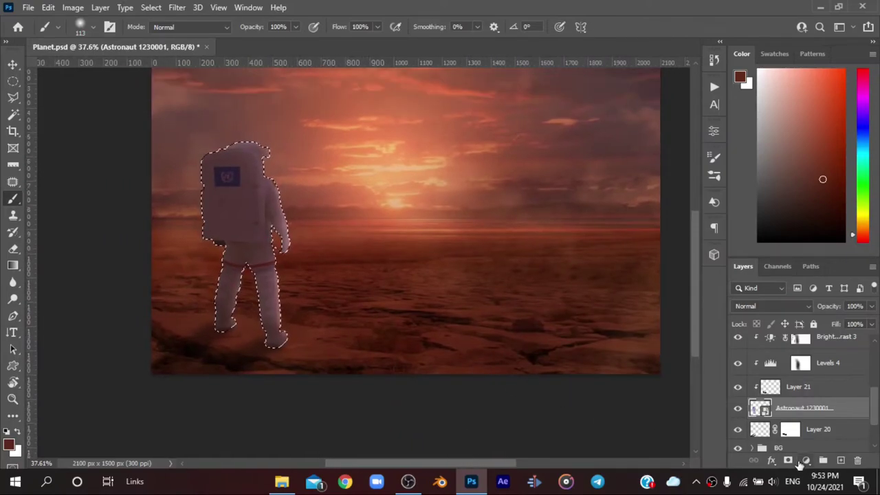
Step: Add a layer mask to the Astronaut layer from the contracted selection
left_click(788, 460)
scroll(308, 299, "up", 3)
scroll(353, 275, "up", 2)
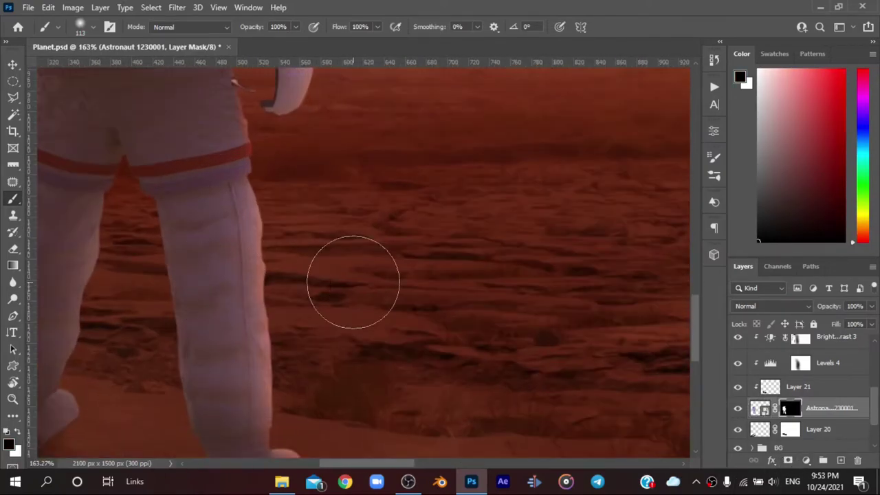
scroll(346, 279, "down", 2)
scroll(296, 293, "up", 2)
scroll(296, 293, "down", 1)
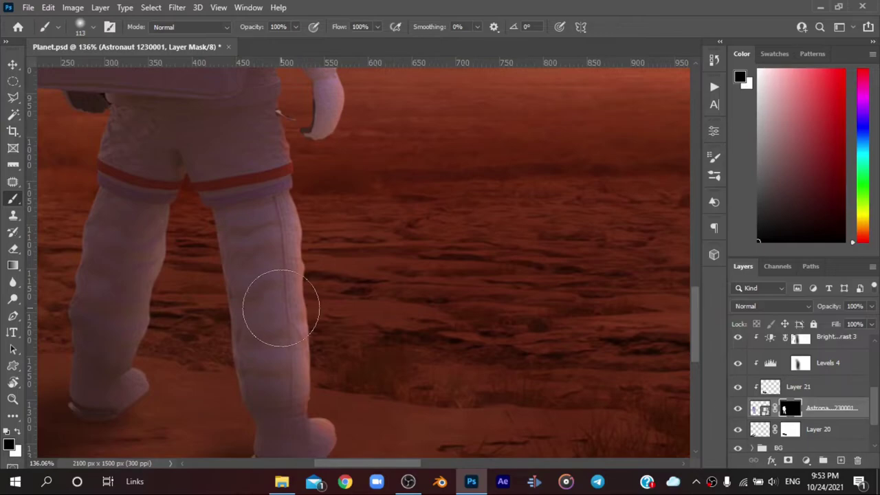
scroll(279, 305, "down", 3)
scroll(415, 344, "up", 1)
scroll(418, 350, "up", 1)
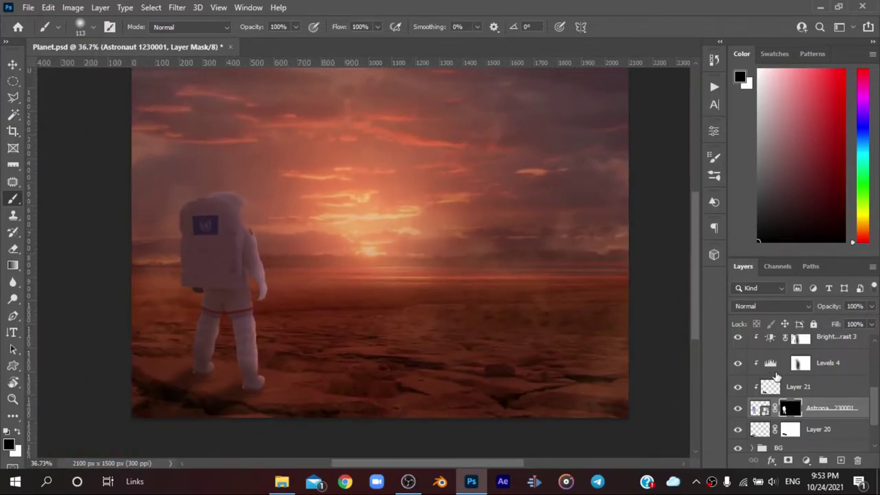
scroll(773, 393, "up", 2)
Step: Review the Brightness/Contrast 3 adjustment settings
scroll(774, 393, "up", 1)
double_click(770, 402)
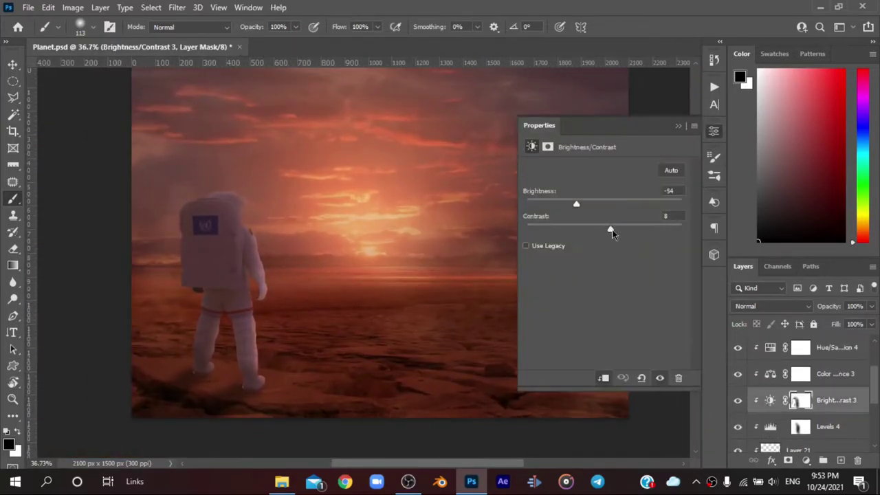
left_click(678, 126)
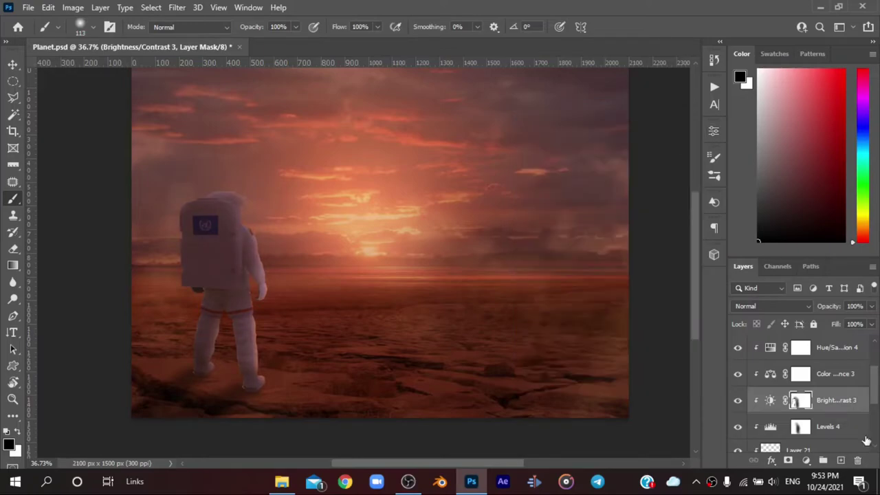
scroll(797, 385, "up", 2)
Step: Paint a dark reddish tone over the astronaut on Layer 17, blended as Overlay at 24% opacity
left_click(797, 344)
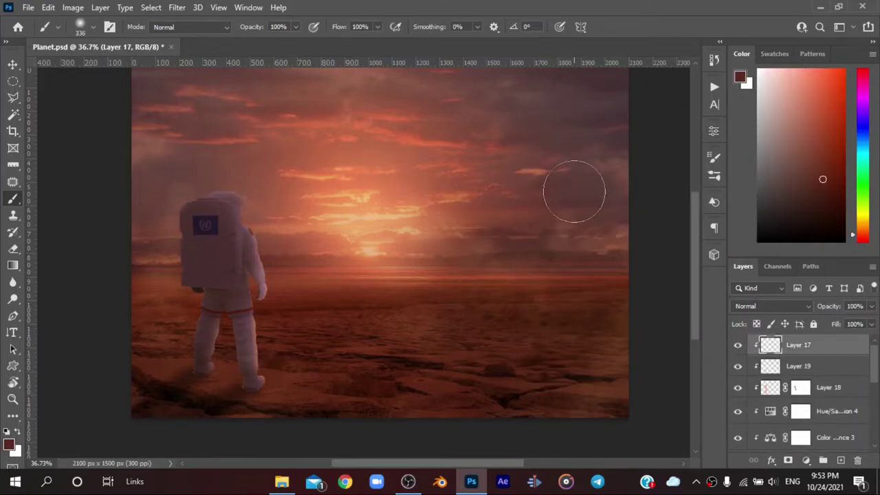
left_click(602, 99, "alt")
left_click_drag(241, 199, 288, 302)
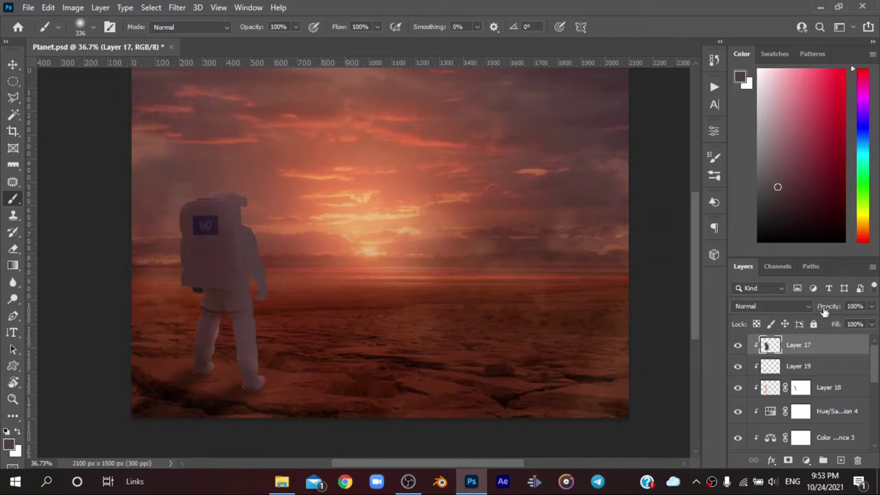
left_click_drag(825, 312, 797, 309)
left_click(777, 305)
left_click(781, 306)
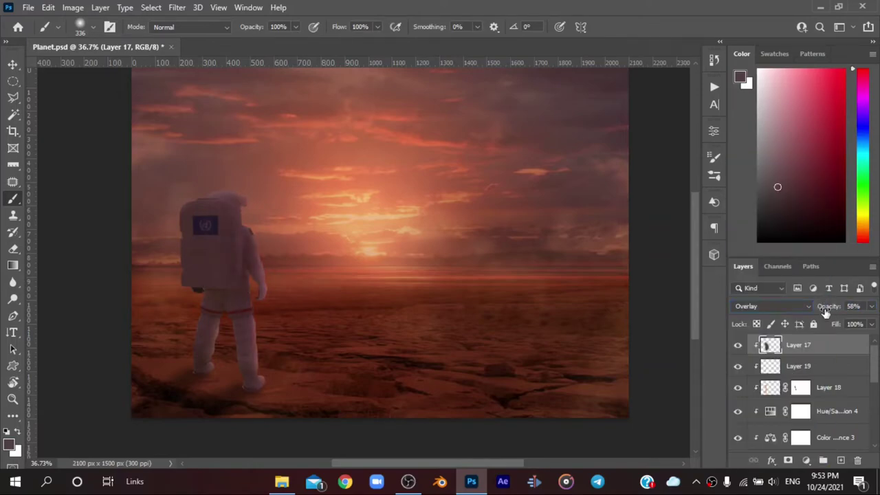
Step: Add Layer 22 clipped to Layer 17 and paint a sampled red-brown over the astronaut at 16% opacity
left_click(840, 459)
left_click(769, 356, "alt")
left_click(308, 395, "alt")
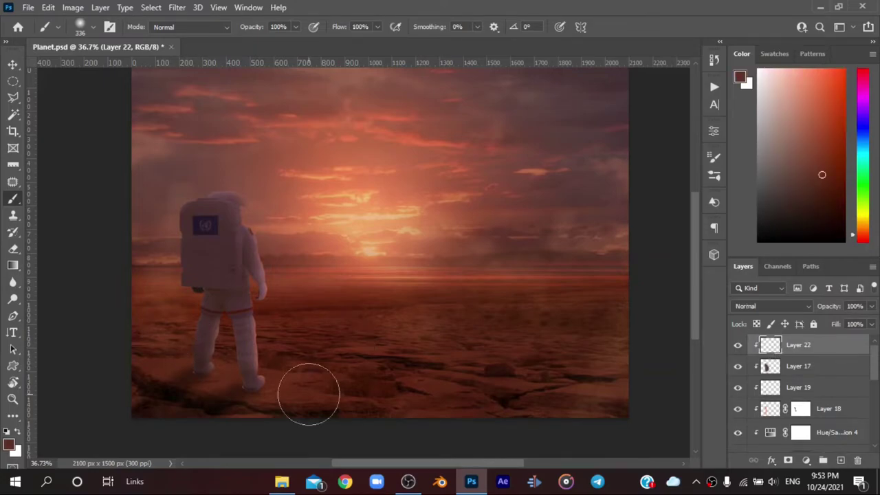
left_click_drag(114, 314, 395, 320)
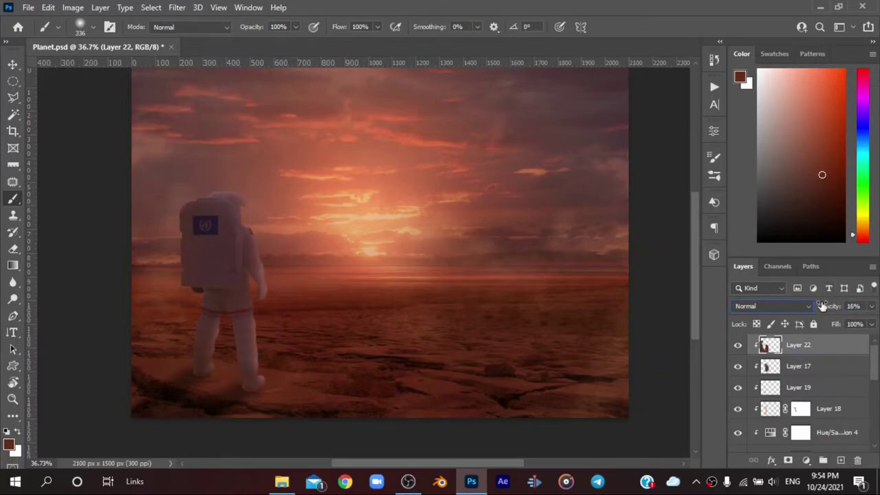
scroll(270, 393, "up", 4)
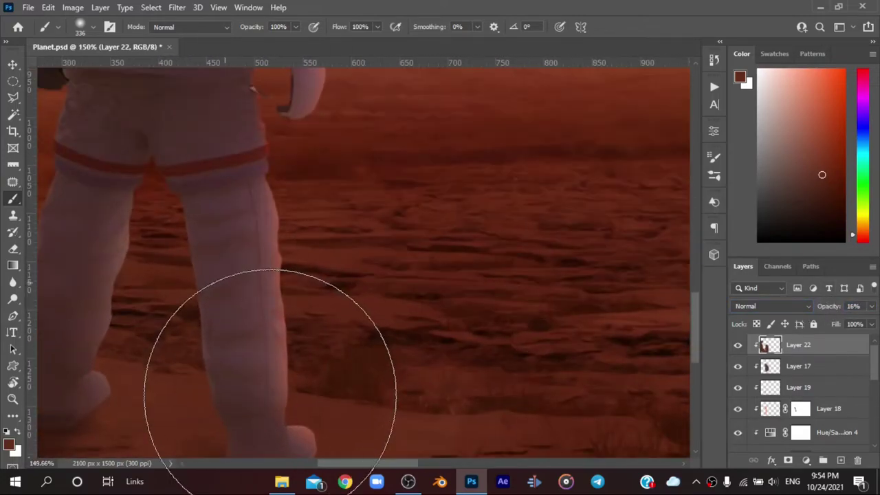
scroll(270, 393, "down", 2)
scroll(261, 281, "up", 2)
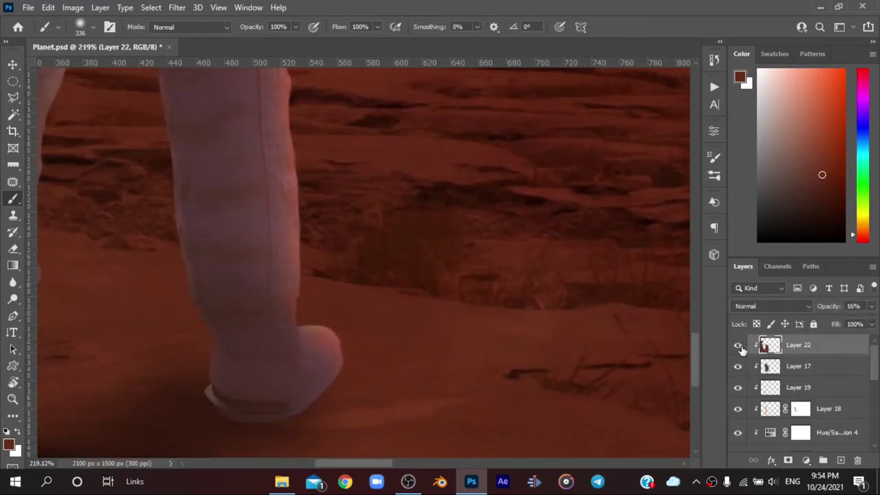
scroll(384, 304, "down", 3)
scroll(458, 334, "down", 2)
left_click_drag(426, 466, 465, 463)
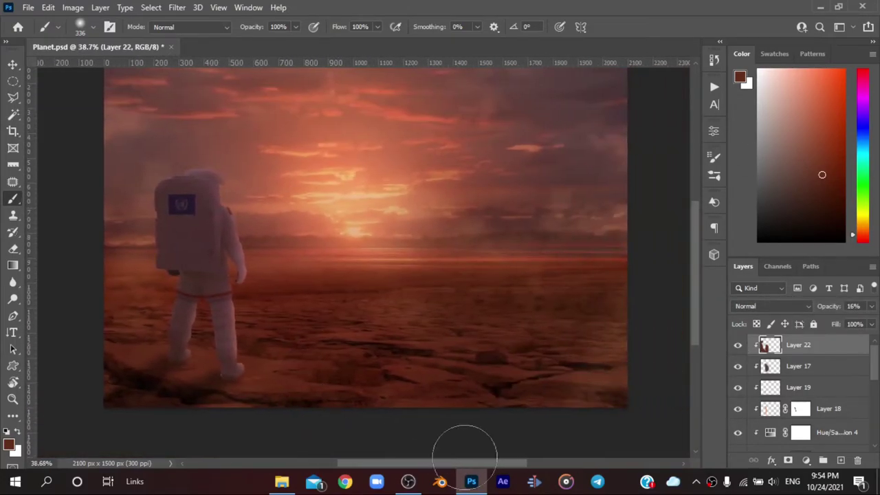
Step: Add Layer 23 above at 60% opacity with a layer mask, then select Layer 21
left_click(840, 460)
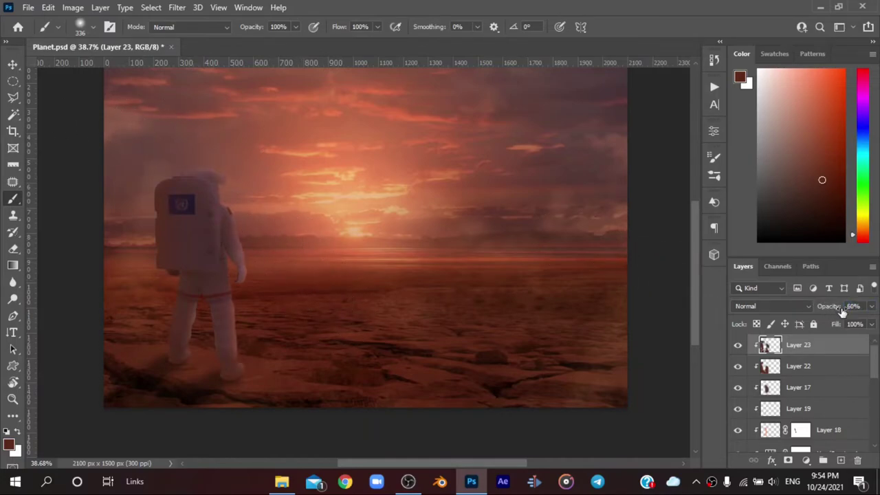
left_click(806, 460)
scroll(206, 226, "up", 5)
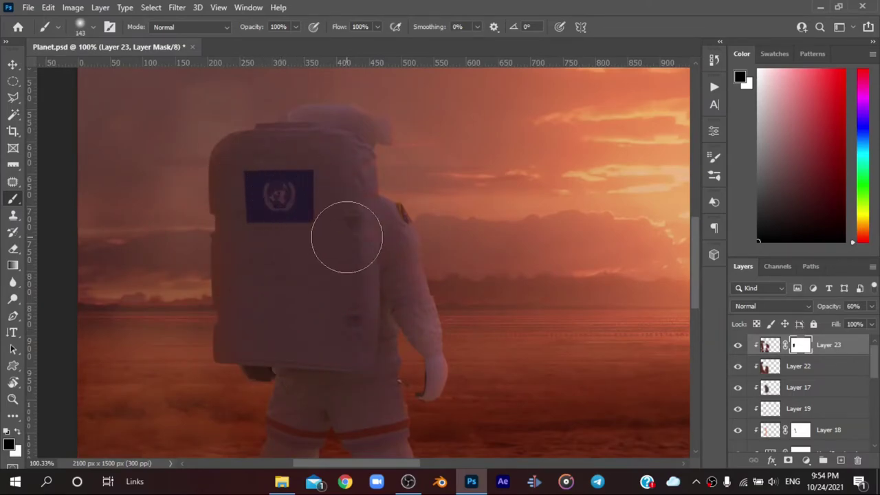
scroll(323, 248, "down", 3)
scroll(310, 361, "down", 2)
scroll(373, 354, "up", 4)
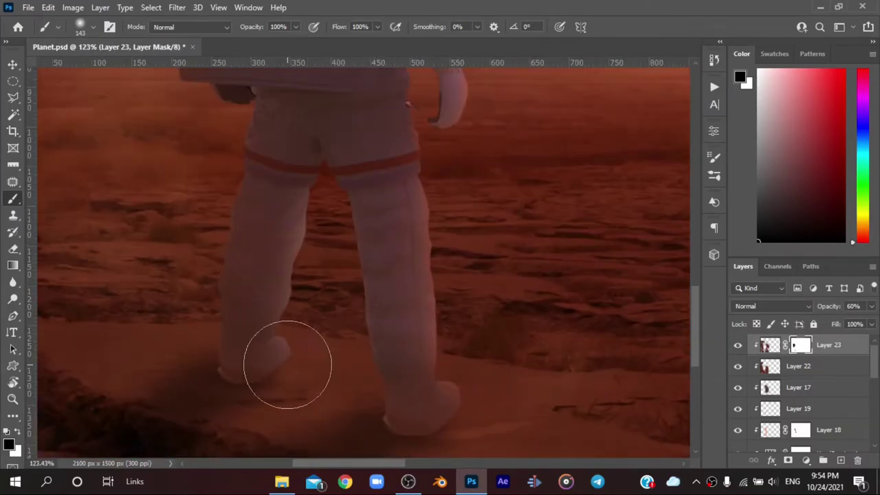
scroll(325, 388, "down", 4)
scroll(324, 389, "up", 1)
scroll(339, 406, "up", 6)
scroll(334, 369, "down", 6)
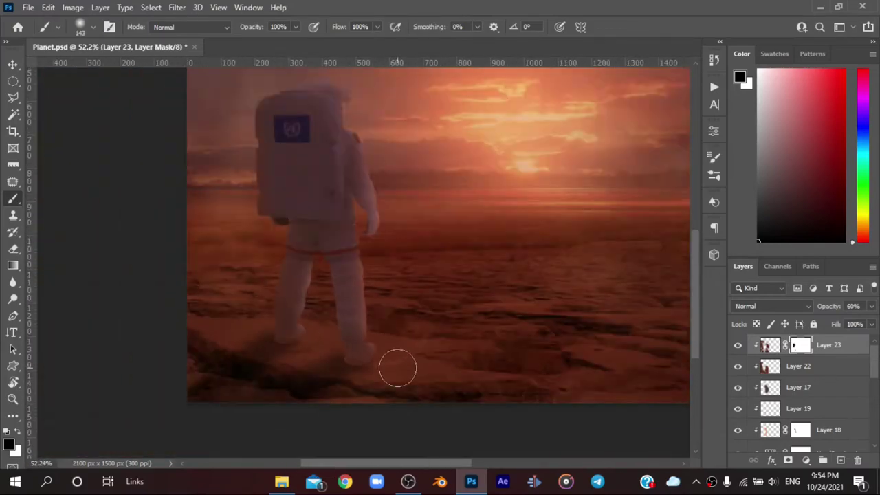
scroll(771, 401, "down", 5)
left_click(771, 387)
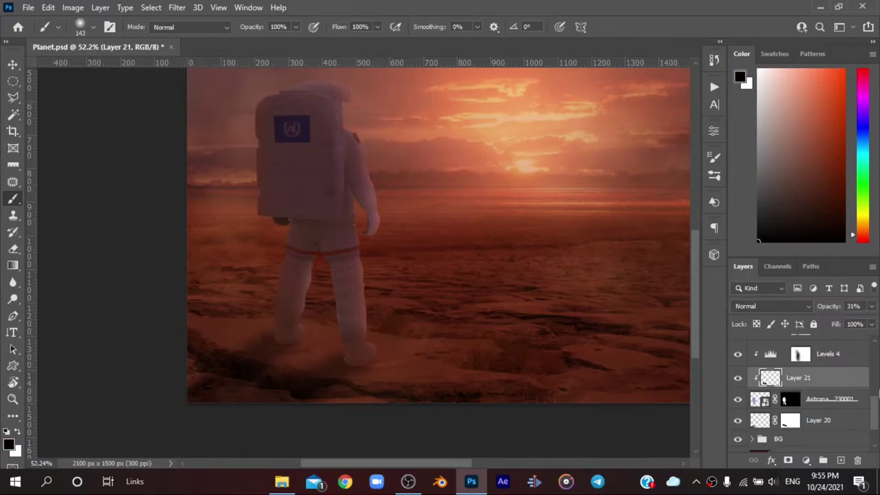
Step: Create Layer 24 above Layer 20 and paint a shadow under the astronaut's feet at 42% opacity
left_click(813, 429)
key("ctrl+shift+alt+n")
scroll(353, 357, "up", 3)
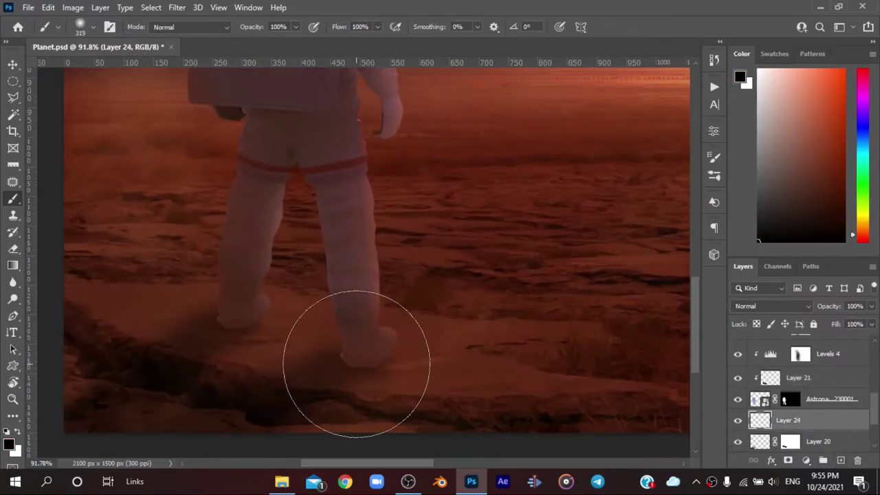
scroll(787, 421, "down", 2)
left_click(790, 399)
scroll(426, 412, "up", 2)
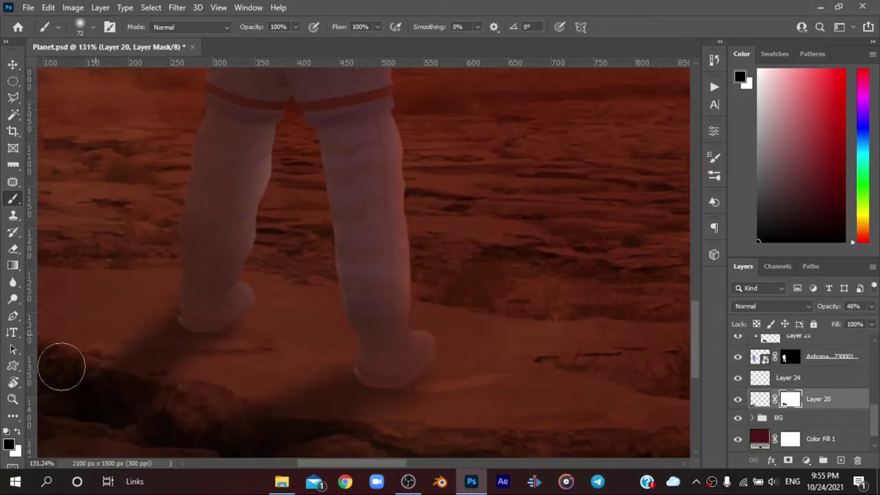
scroll(71, 310, "down", 1)
scroll(95, 321, "up", 1)
left_click(783, 383)
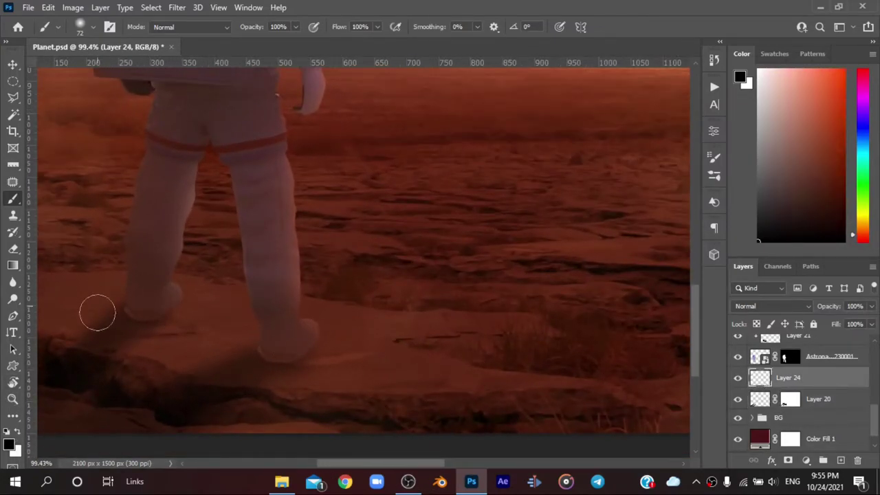
mouse_move(250, 335)
left_mouse_down()
mouse_move(275, 348)
mouse_move(147, 314)
mouse_move(275, 386)
left_mouse_up()
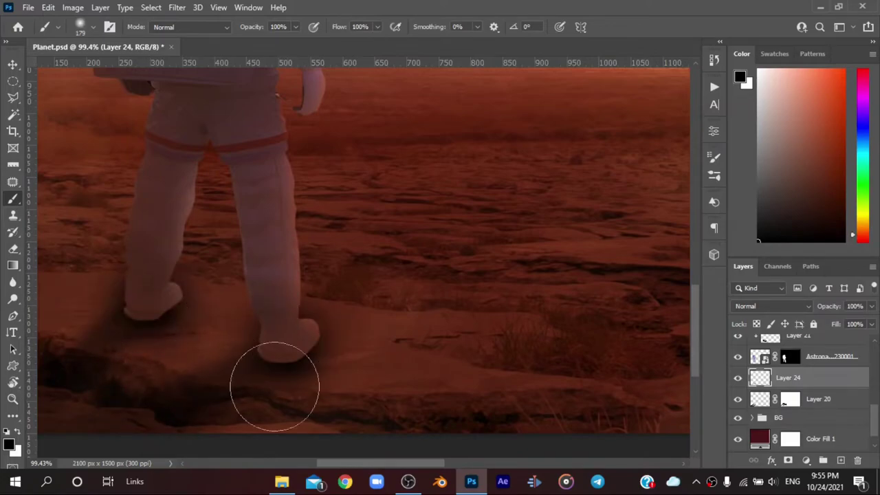
left_click_drag(827, 310, 824, 313)
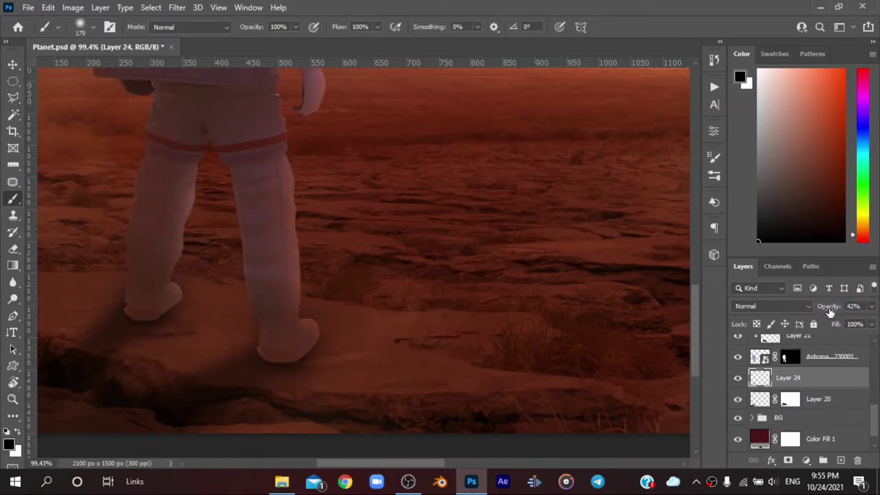
Step: Add a layer mask to Layer 24 and shrink the brush to work closely on the feet
left_click(789, 460)
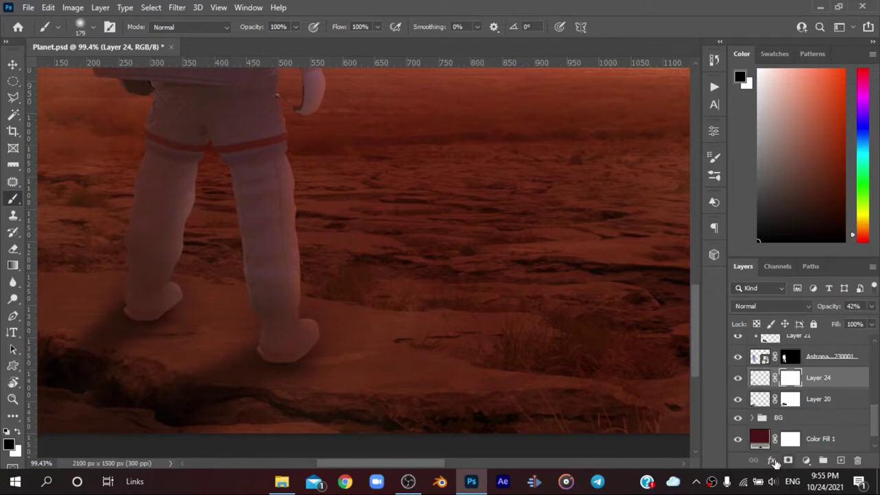
key("bracketleft")
key("bracketleft")
key("bracketleft")
scroll(364, 328, "up", 3)
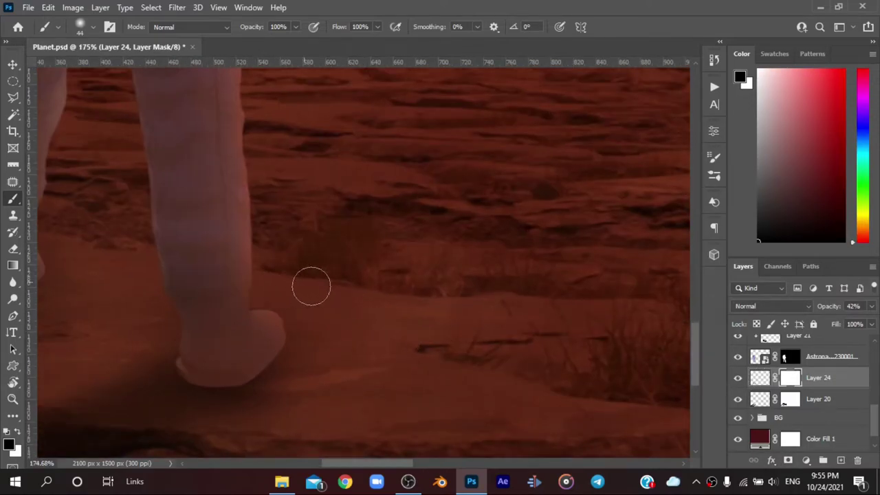
scroll(226, 216, "up", 1)
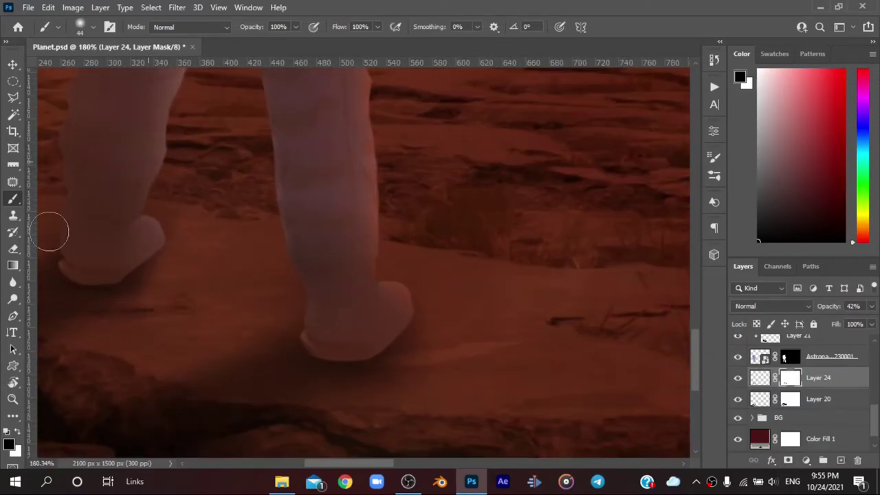
scroll(190, 211, "down", 4)
scroll(222, 210, "down", 4)
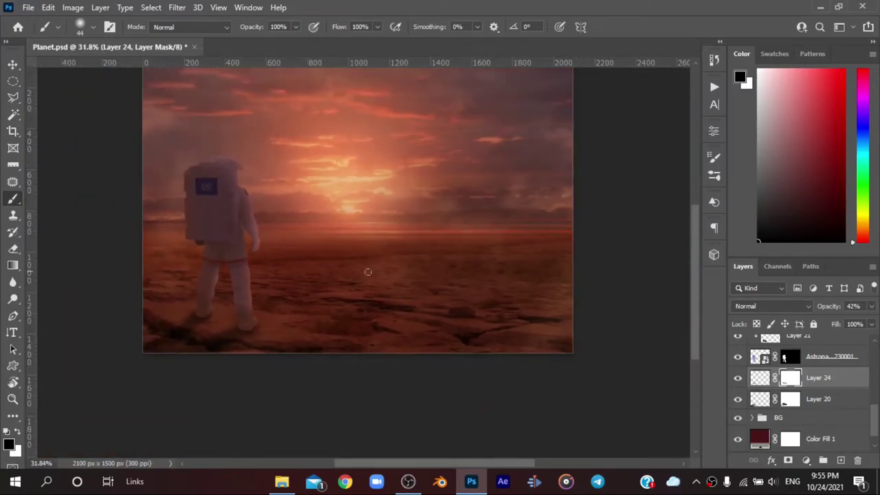
scroll(811, 418, "up", 2)
scroll(791, 398, "up", 3)
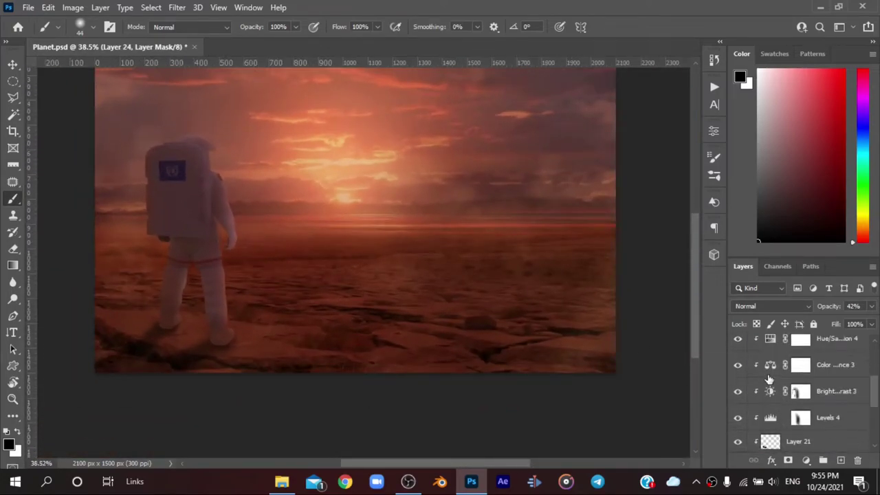
Step: View the Brightness/Contrast 3 mask alone and paint white over the stray grey streaks
left_click(769, 391)
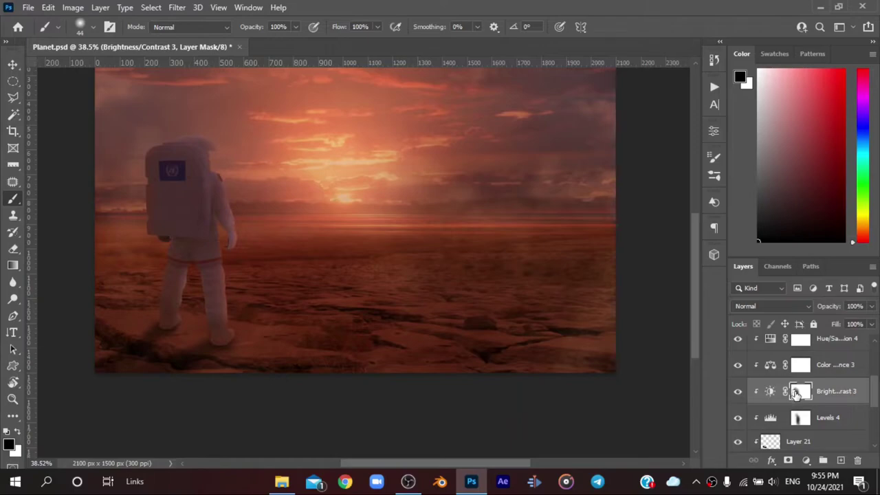
left_click(796, 392, "alt")
key("bracketright")
key("bracketright")
key("bracketright")
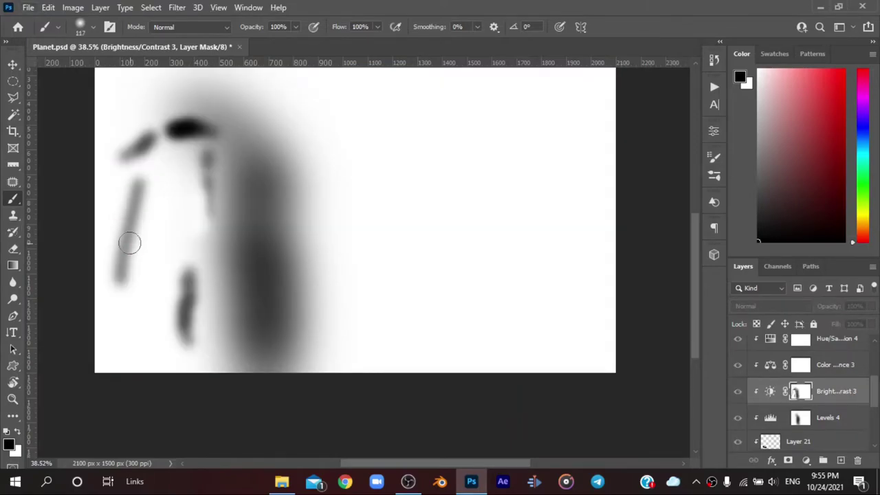
key("x")
left_click_drag(125, 286, 137, 199)
mouse_move(133, 138)
left_mouse_down()
mouse_move(131, 158)
mouse_move(147, 170)
left_mouse_up()
left_click(796, 392, "alt")
key("x")
Step: Reselect the Brightness/Contrast 3 mask and swap the brush between white and black
scroll(332, 206, "up", 1)
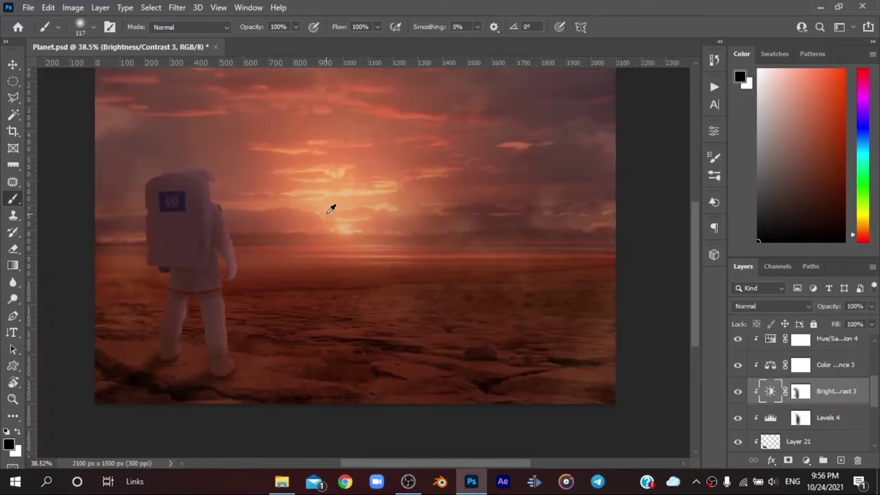
left_click(796, 392)
key("x")
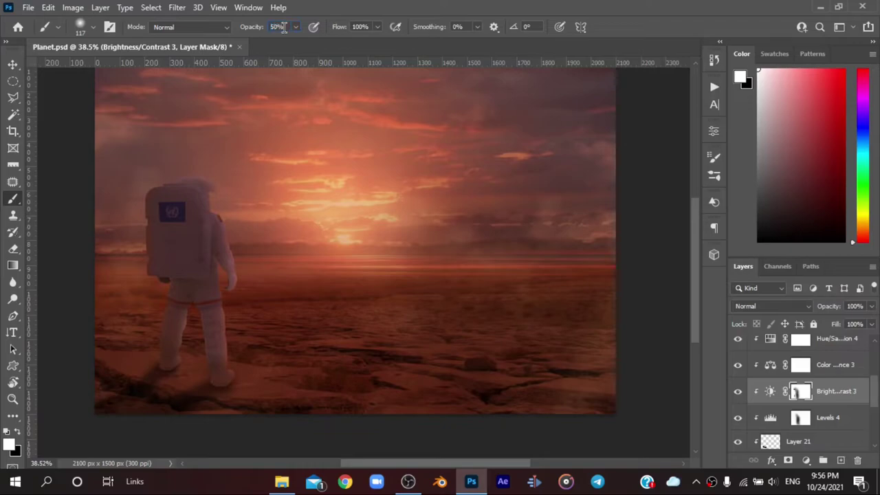
key("x")
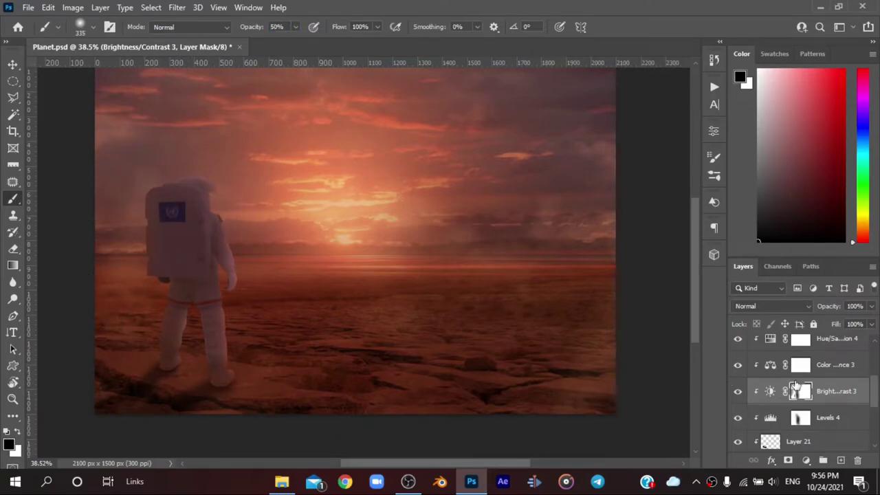
scroll(796, 391, "up", 1)
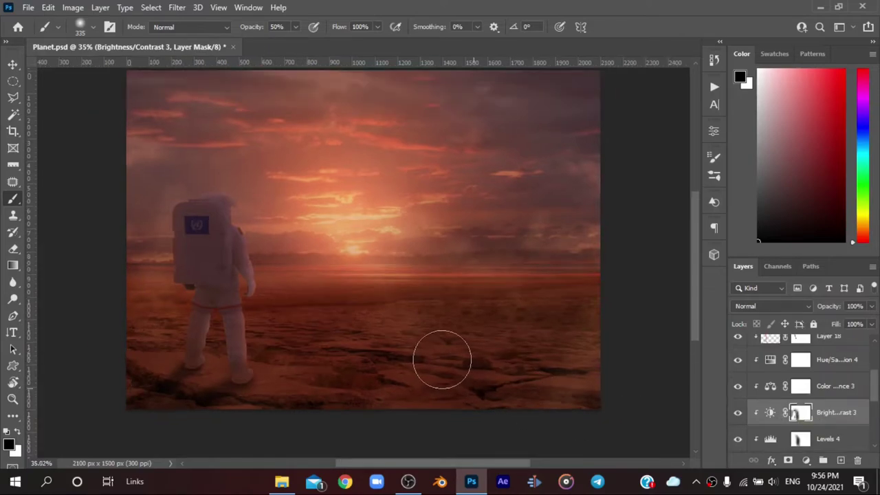
scroll(799, 397, "up", 4)
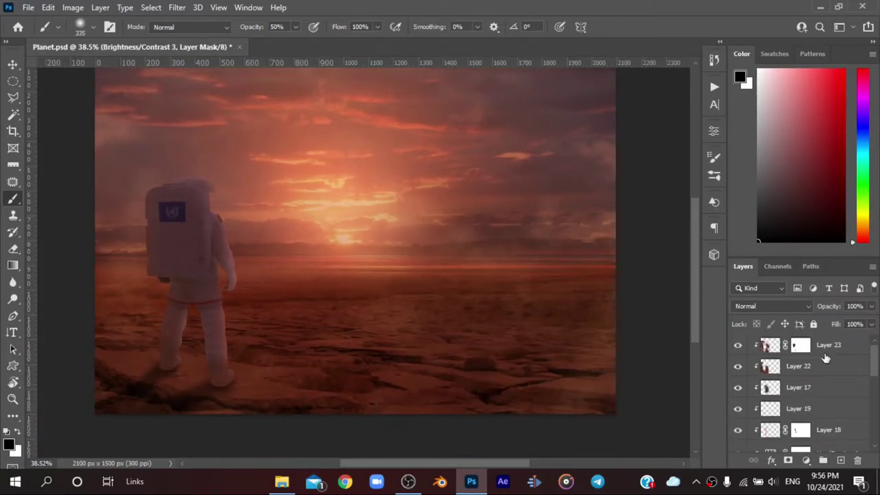
Step: Add new Layer 25 clipped to the astronaut layer below it
left_click(840, 460)
left_click(768, 354, "alt")
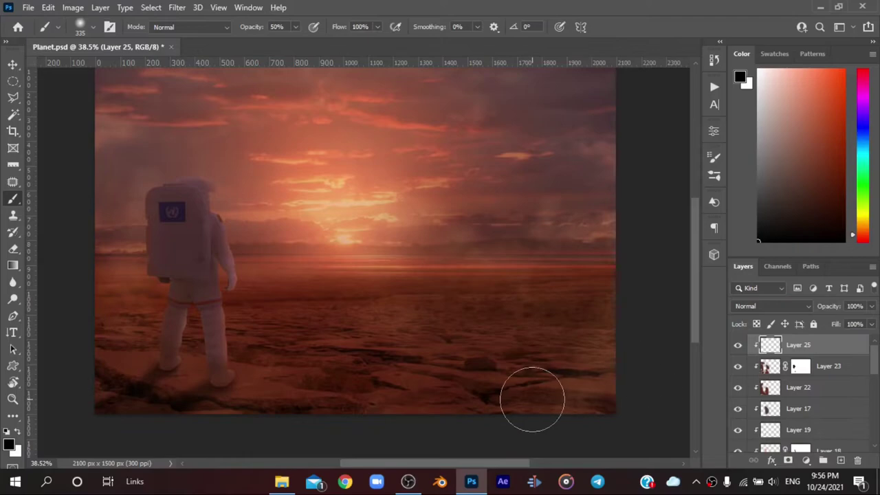
scroll(852, 412, "down", 3)
scroll(851, 412, "down", 2)
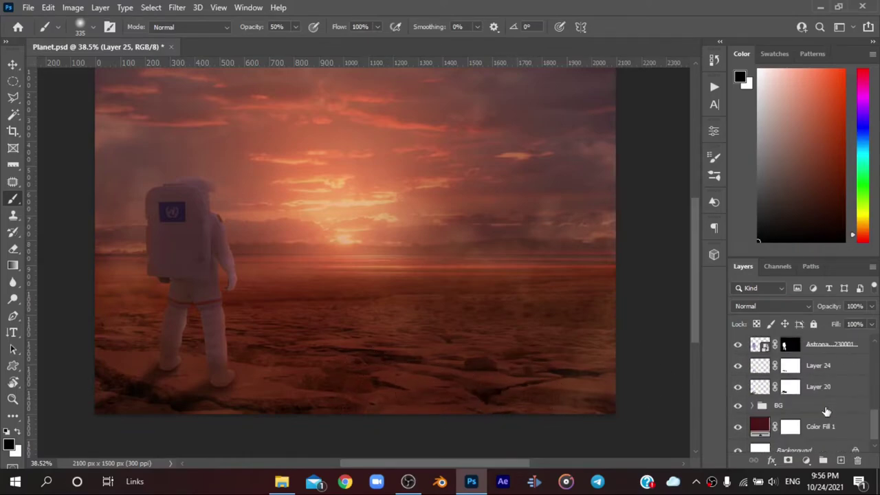
scroll(852, 412, "down", 2)
Step: Check the opacities of Layer 20 and Layer 21
left_click(823, 410)
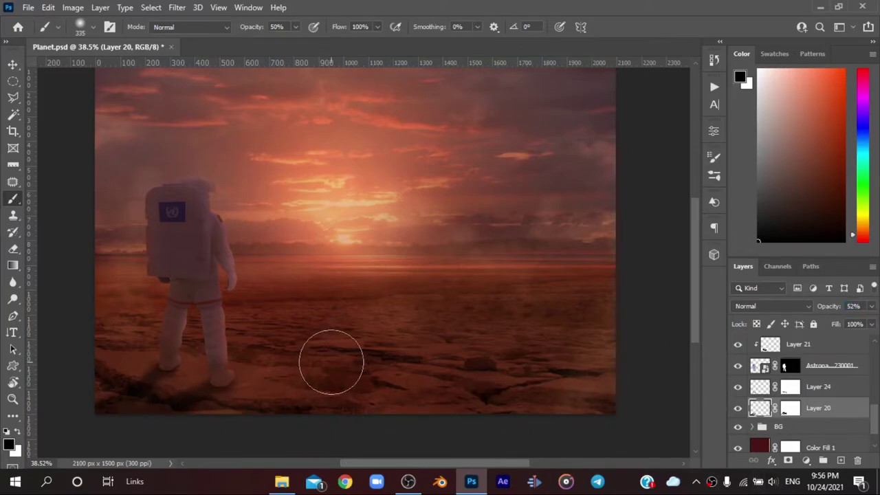
scroll(332, 362, "up", 3)
scroll(274, 353, "up", 5)
scroll(801, 371, "up", 2)
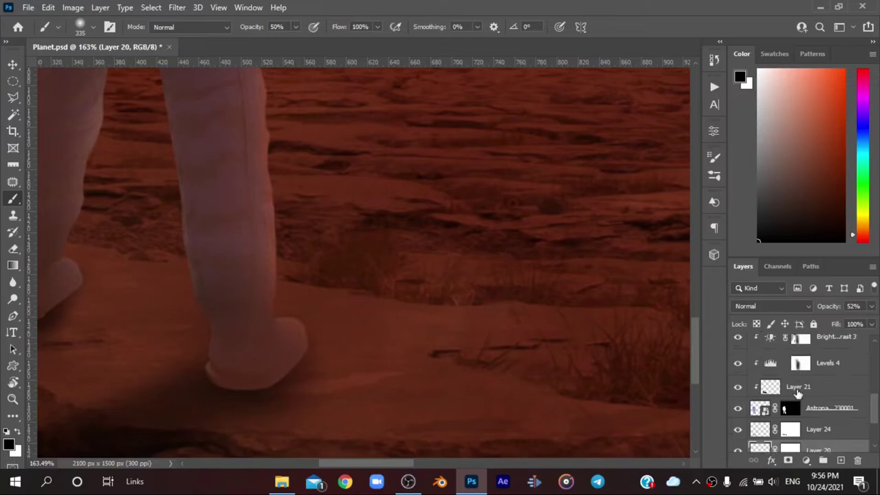
left_click(798, 389)
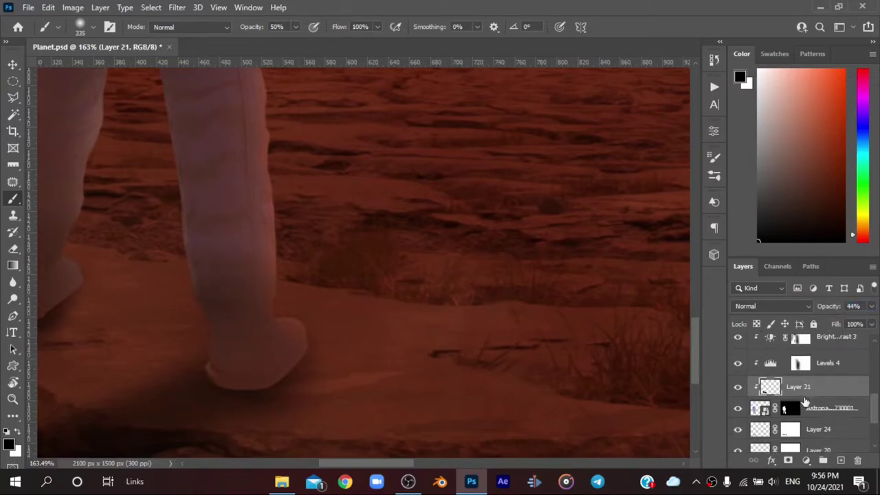
scroll(804, 402, "up", 1)
Step: Paint Layer 23's mask to blend the astronaut's feet into the ground
key("v")
left_click(256, 358)
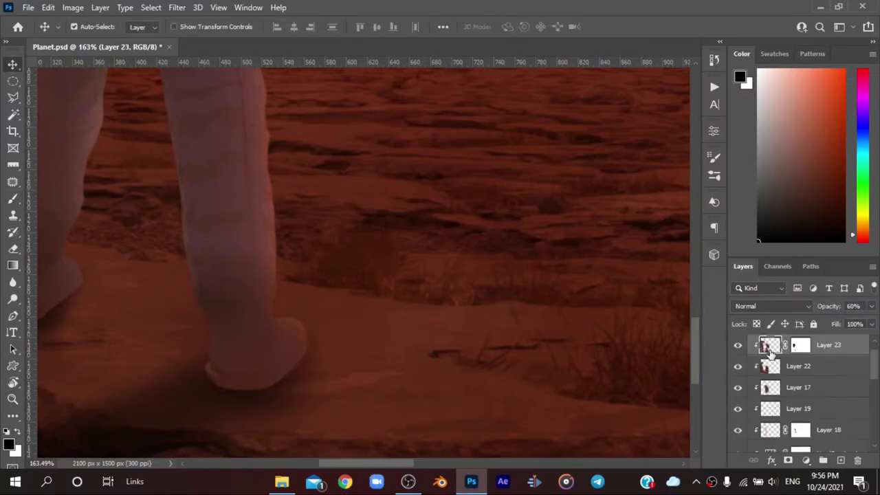
left_click(796, 349)
key("b")
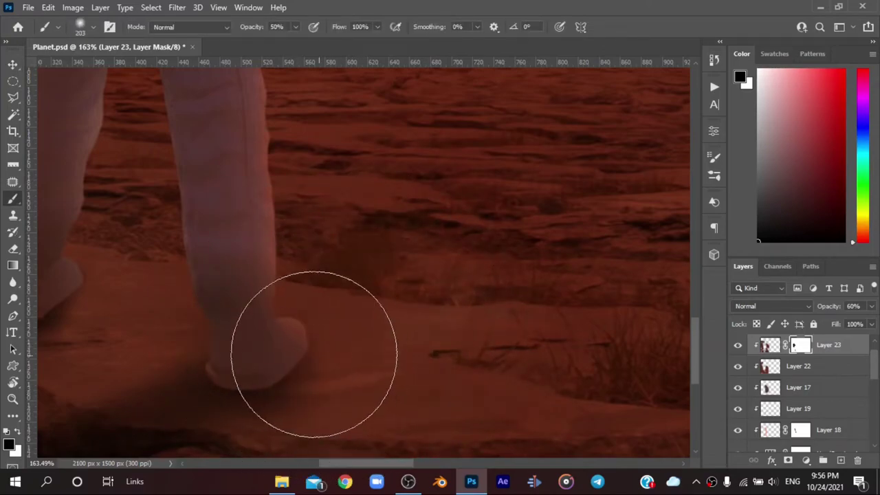
scroll(169, 361, "down", 3)
mouse_move(170, 360)
left_mouse_down()
mouse_move(220, 353)
mouse_move(273, 374)
mouse_move(223, 373)
left_mouse_up()
Step: Select Layer 21 and review the Levels 4 adjustment settings
key("alt+bracketleft")
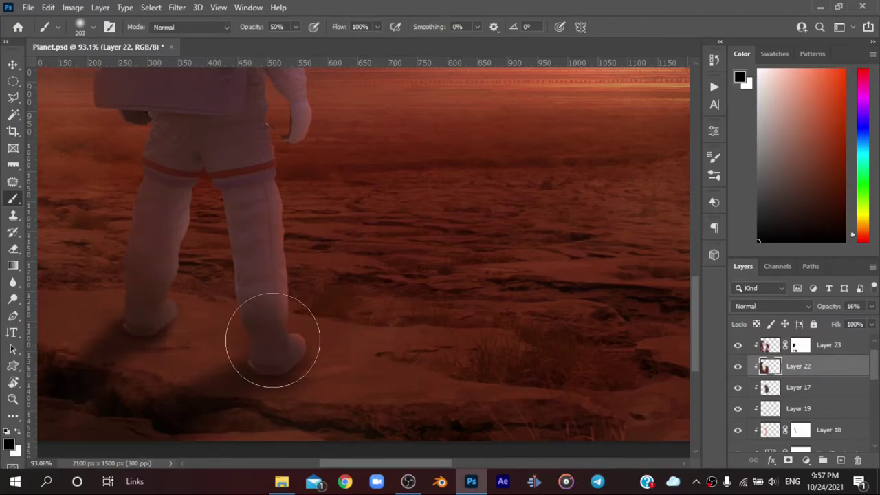
scroll(364, 360, "down", 2)
scroll(309, 367, "down", 2)
scroll(392, 411, "down", 1)
scroll(790, 411, "down", 3)
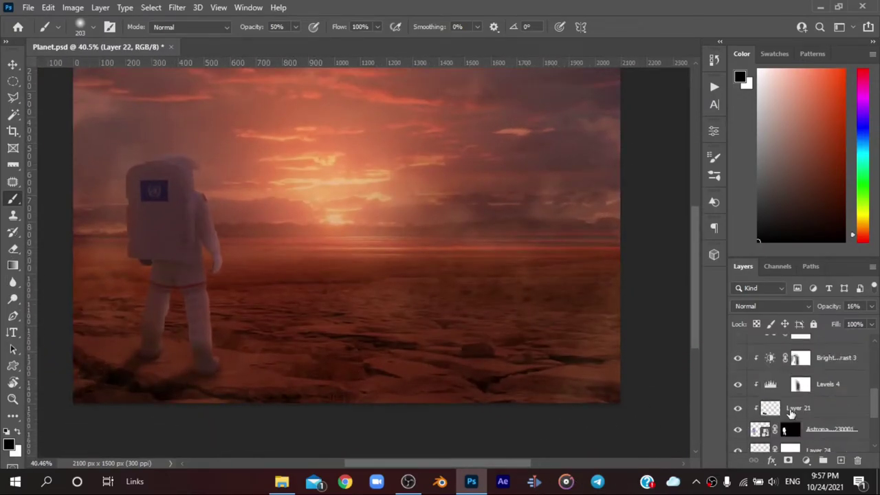
left_click(790, 411)
scroll(392, 323, "down", 1)
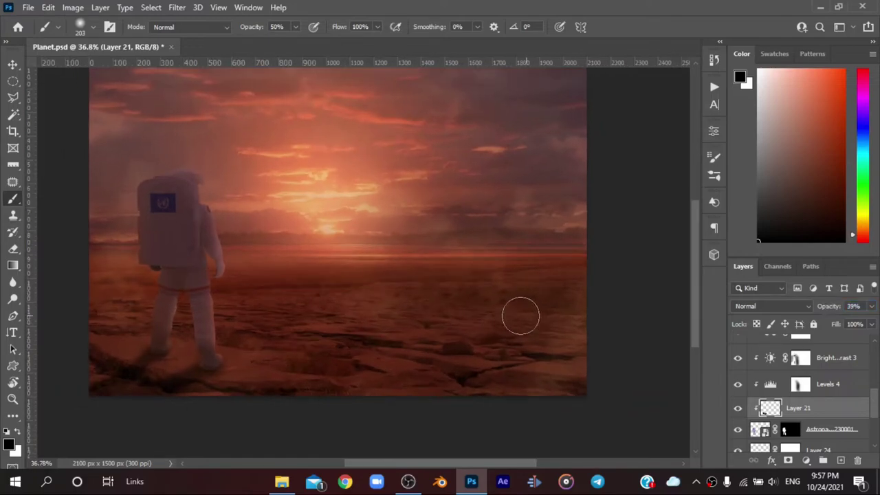
scroll(201, 351, "up", 1)
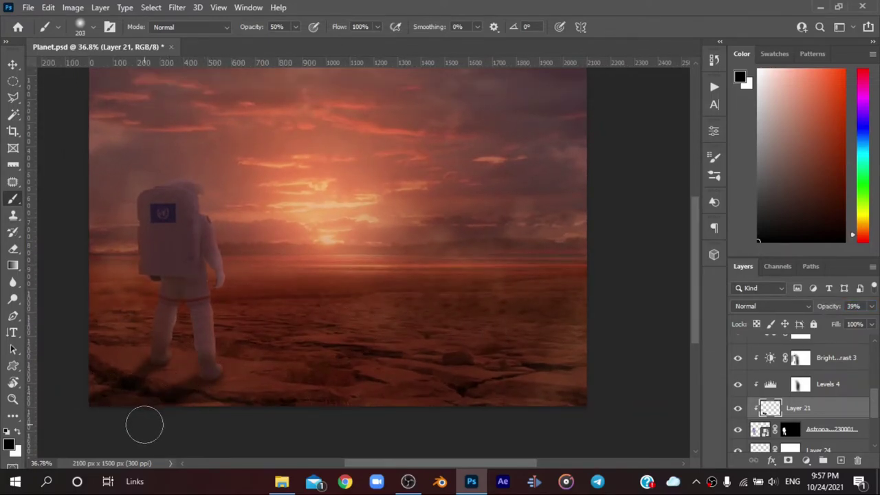
double_click(771, 384)
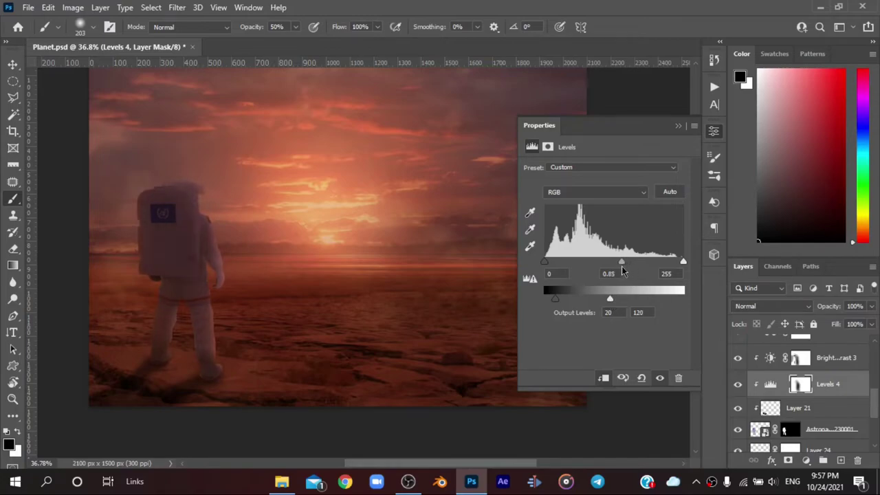
left_click(677, 126)
scroll(818, 371, "up", 3)
Step: Paint warm light over the astronaut on Layer 25, set to Color Dodge at reduced opacity
scroll(818, 352, "up", 2)
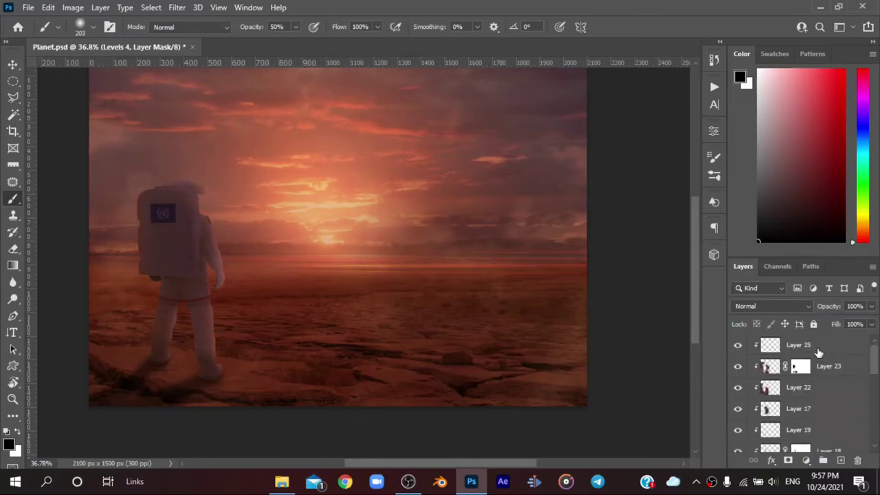
left_click(818, 347)
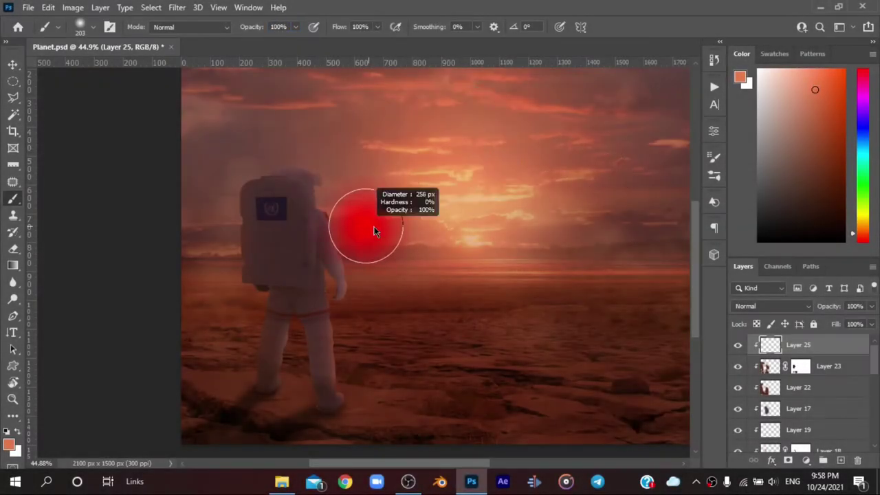
mouse_move(295, 158)
left_mouse_down()
mouse_move(373, 255)
mouse_move(361, 395)
left_mouse_up()
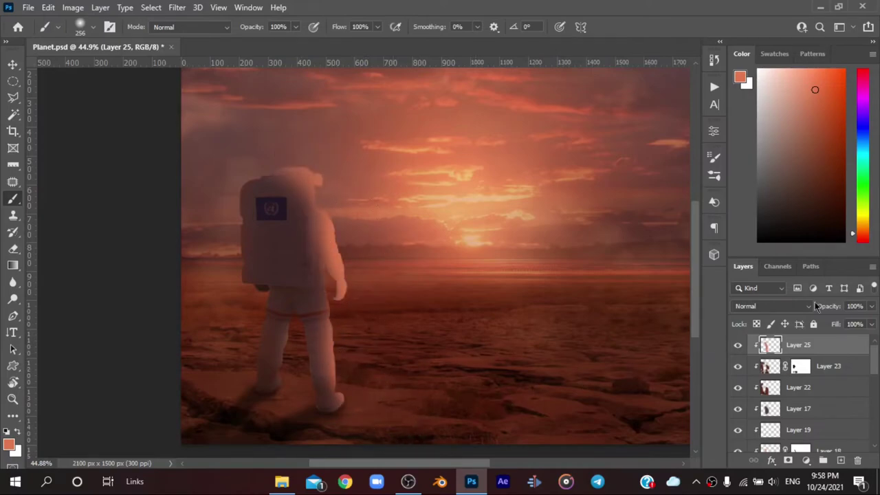
left_click(816, 306)
left_click(759, 265)
type("52")
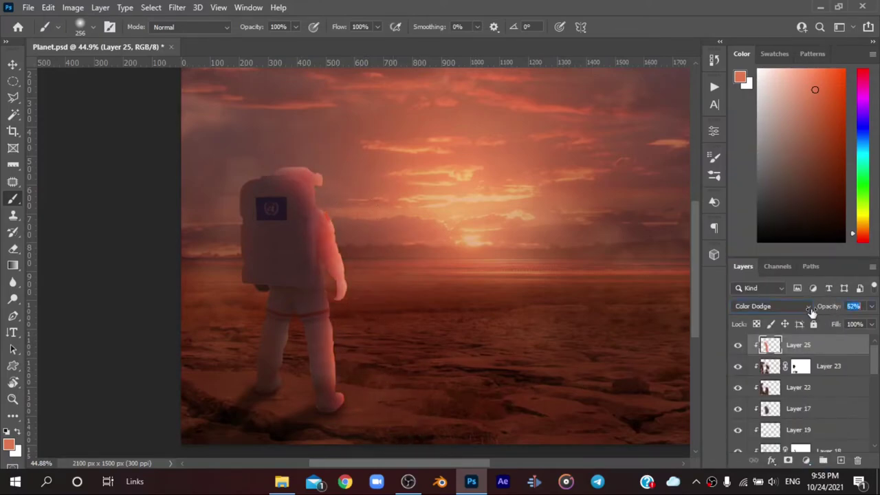
left_click_drag(811, 313, 830, 315)
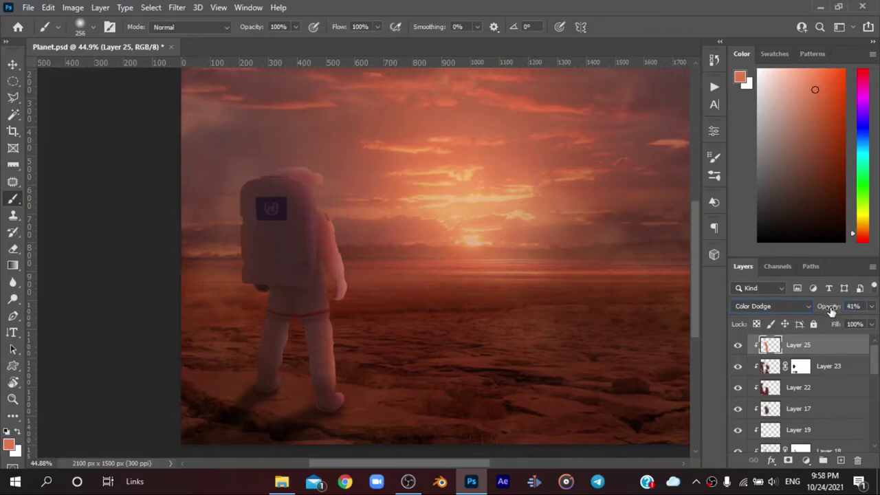
Step: Add a mask to Layer 25 and paint out the glow over the helmet with a large brush
left_click(796, 455)
scroll(465, 342, "up", 5)
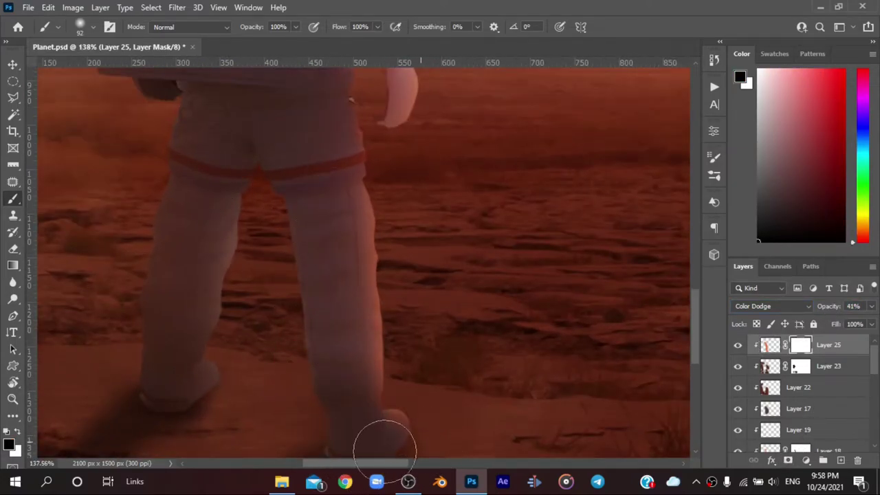
scroll(301, 291, "up", 3)
scroll(249, 256, "up", 3)
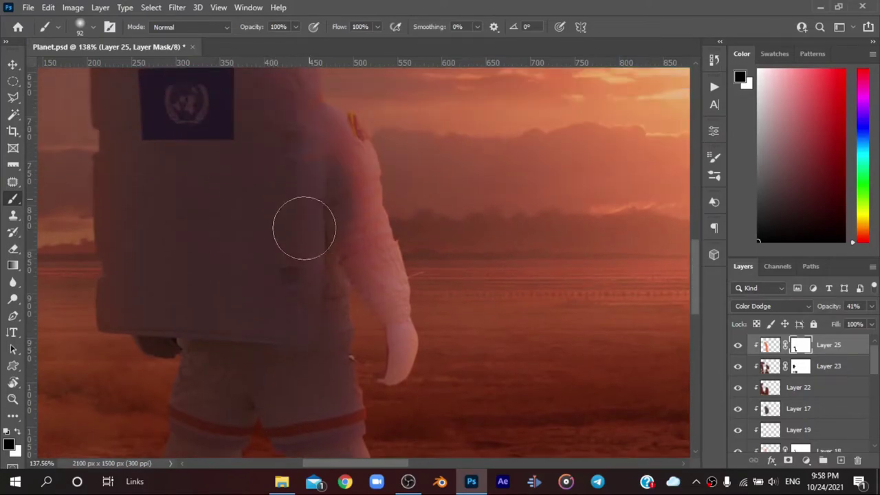
left_click_drag(320, 220, 302, 220)
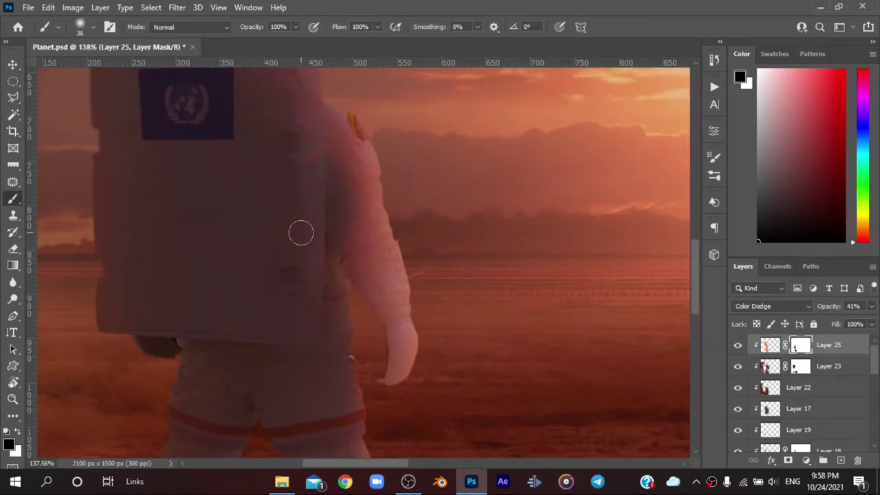
mouse_move(332, 265)
left_mouse_down()
mouse_move(364, 344)
mouse_move(323, 186)
left_mouse_up()
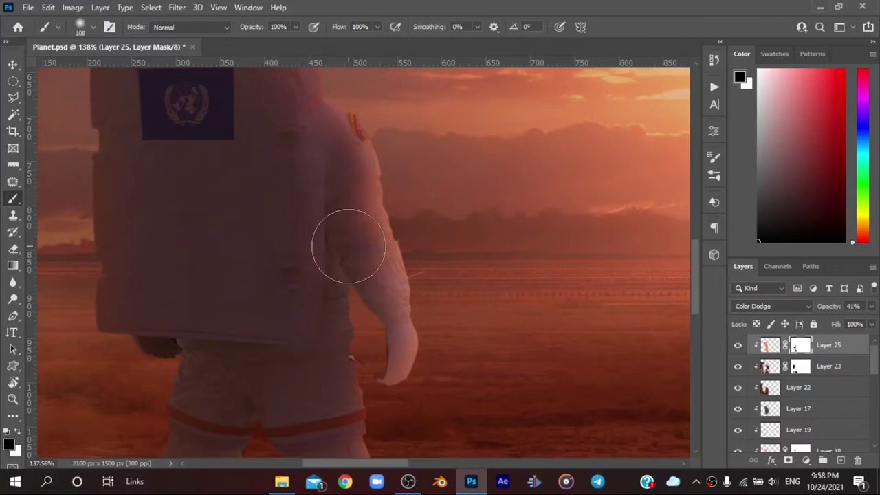
key("x")
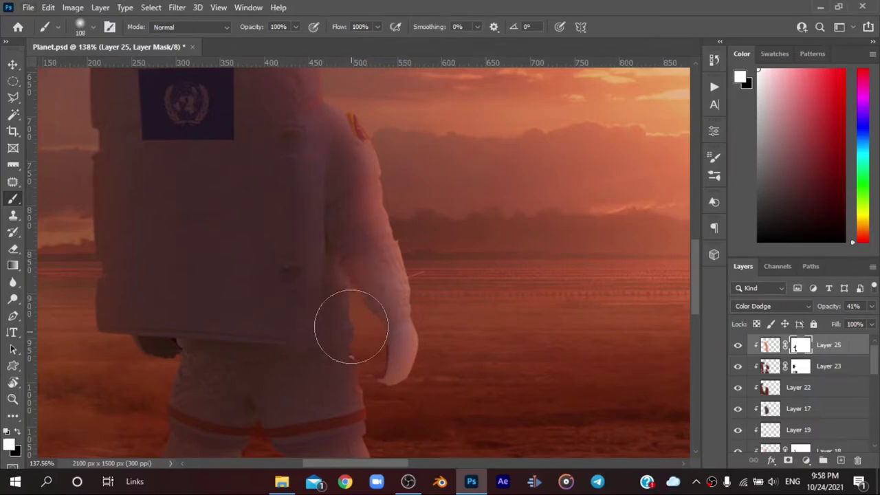
scroll(296, 240, "up", 3)
key("x")
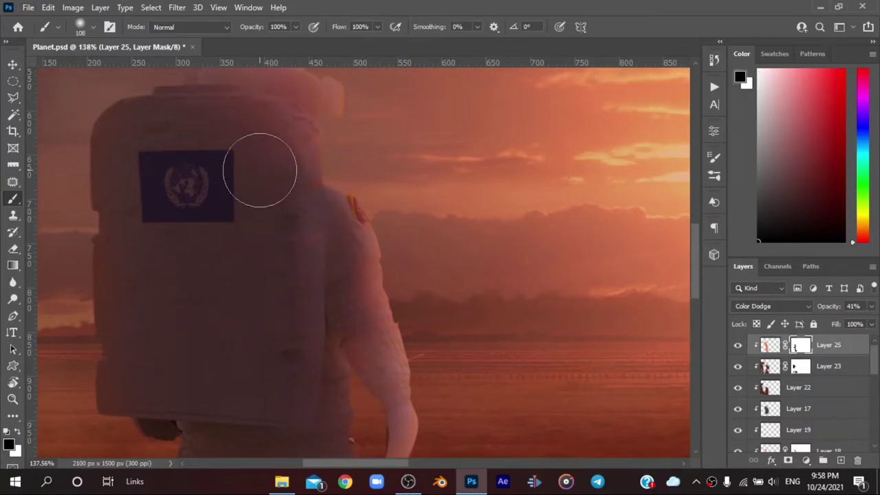
scroll(258, 162, "up", 2)
left_click_drag(280, 165, 285, 197)
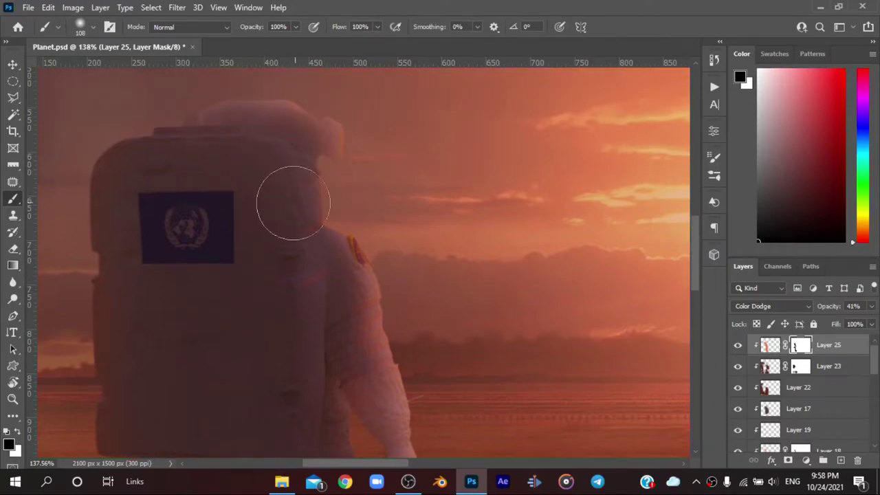
Step: Refine Layer 25's mask, alternating between hiding and revealing the glow on the astronaut's back
scroll(274, 206, "down", 5)
scroll(271, 291, "up", 1)
scroll(310, 268, "up", 5)
key("x")
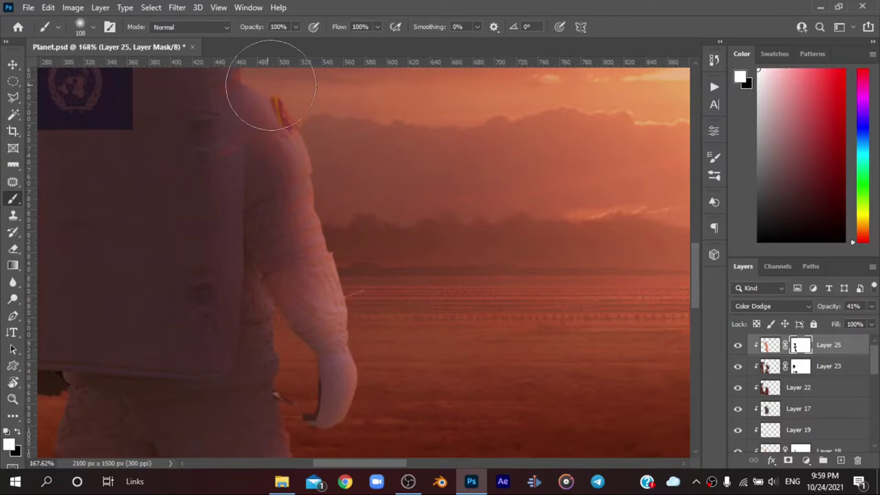
key("x")
scroll(176, 187, "down", 5)
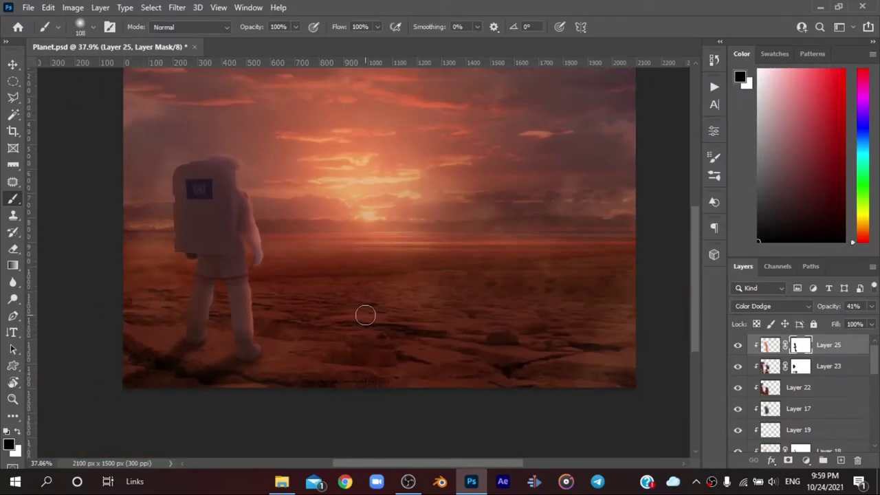
scroll(357, 315, "up", 1)
scroll(519, 299, "down", 2)
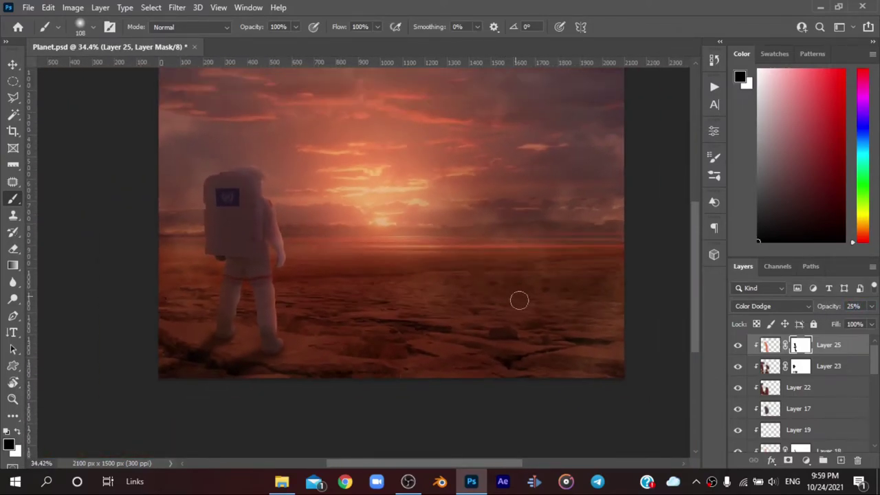
scroll(520, 379, "up", 1)
scroll(419, 440, "down", 1)
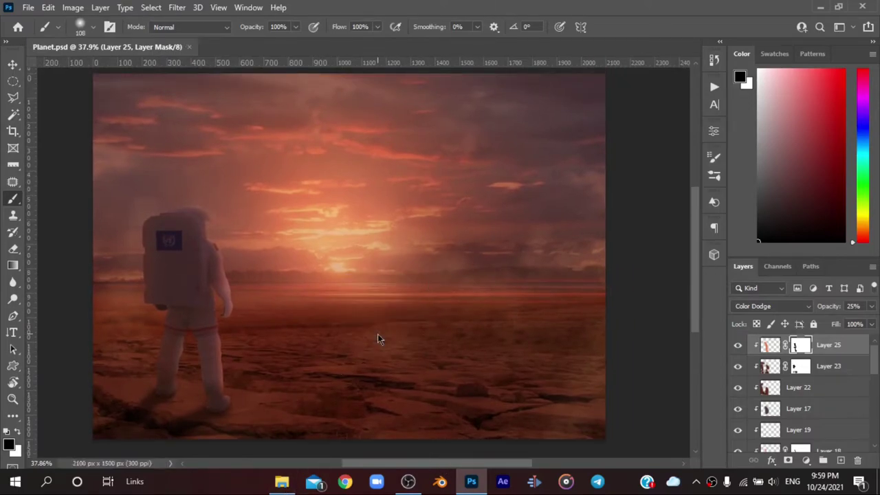
Step: Scale the jeep down to roughly a third and place it right of the astronaut
left_click_drag(535, 438, 432, 334)
left_click_drag(357, 275, 416, 361)
left_click_drag(491, 420, 542, 485)
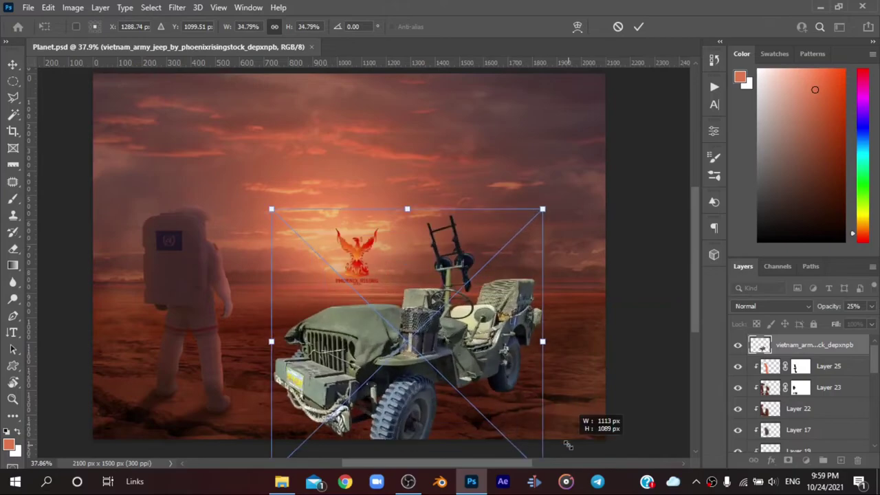
mouse_move(375, 350)
left_mouse_down()
mouse_move(438, 320)
mouse_move(344, 323)
left_mouse_up()
left_click_drag(507, 444, 499, 431)
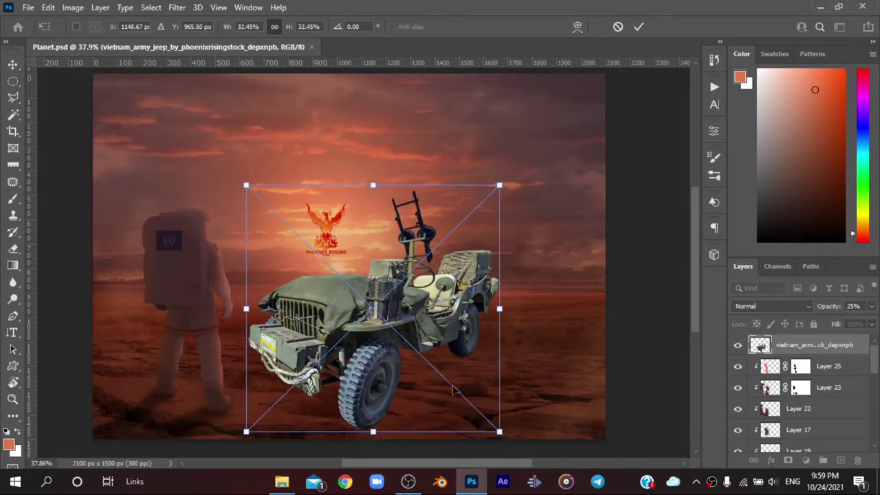
Step: Flip the jeep horizontally, then flip it back and reposition it
right_click(345, 260)
left_click(402, 236)
left_click_drag(404, 234, 385, 253)
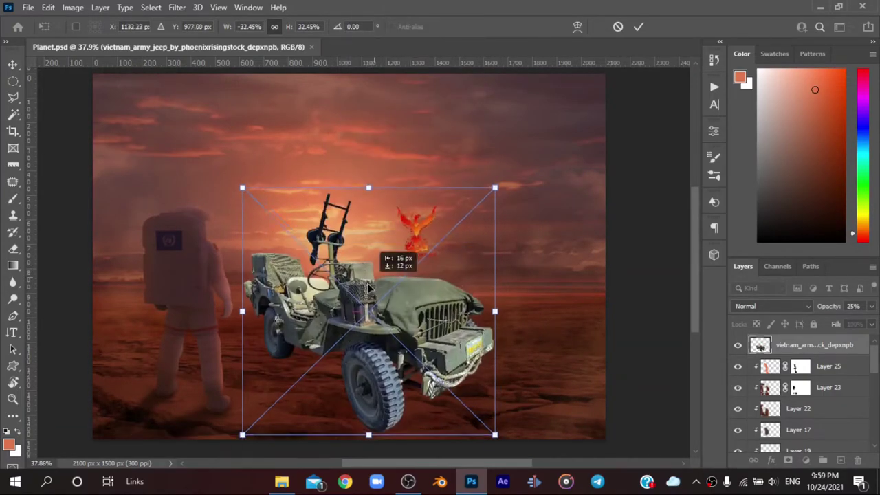
right_click(358, 300)
left_click(413, 287)
left_click_drag(412, 288, 420, 273)
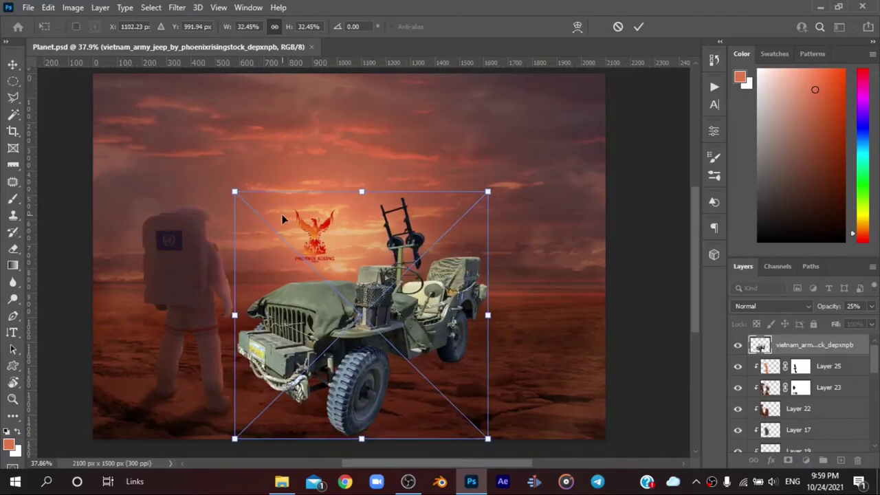
Step: Distort the jeep's top-left and bottom-right corners into ground perspective and commit the transform
right_click(284, 218)
left_click(321, 295)
left_click_drag(234, 192, 202, 186)
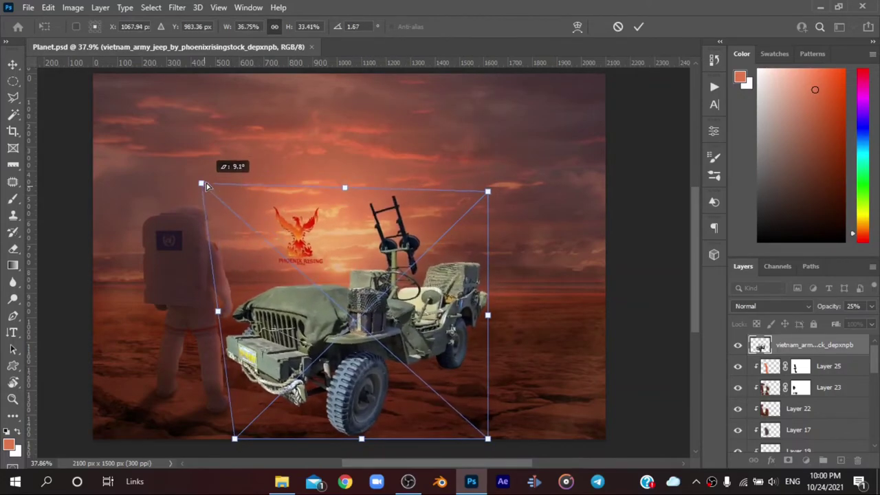
left_click_drag(488, 438, 482, 424)
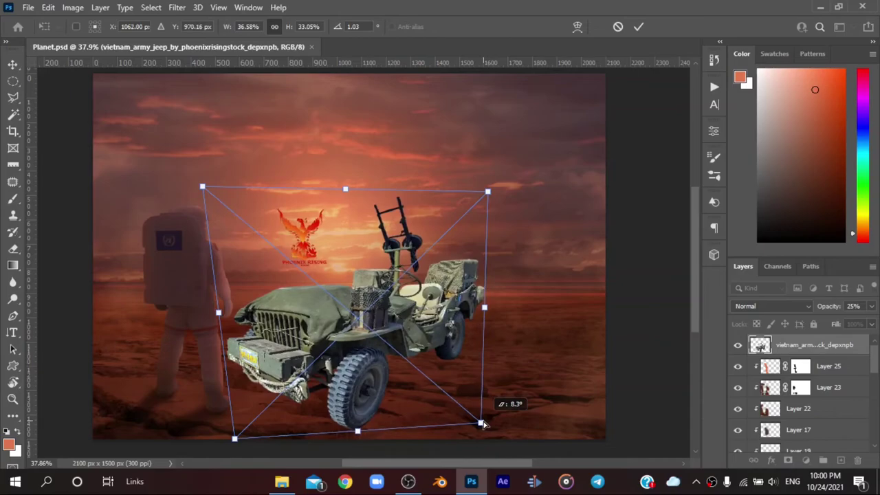
left_click(638, 27)
Step: Group the astronaut's layers into a group named Astronaut
scroll(804, 385, "down", 3)
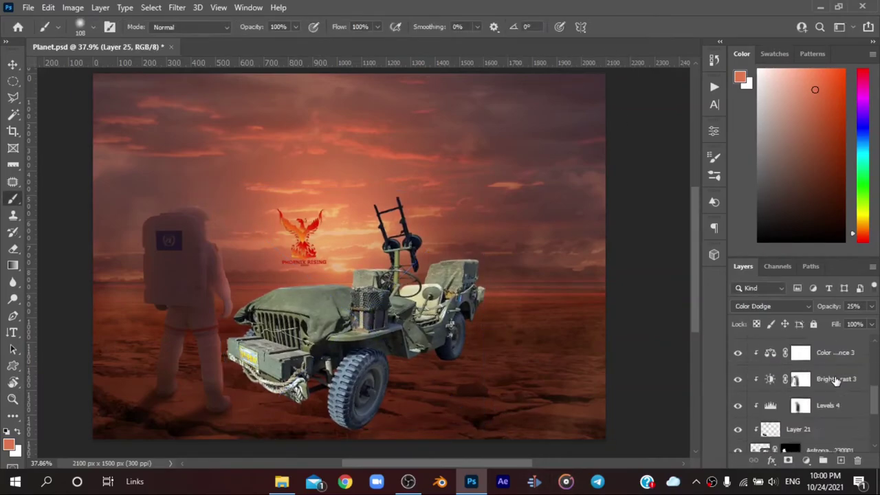
left_click(829, 388, "shift")
left_click(823, 459)
type("As")
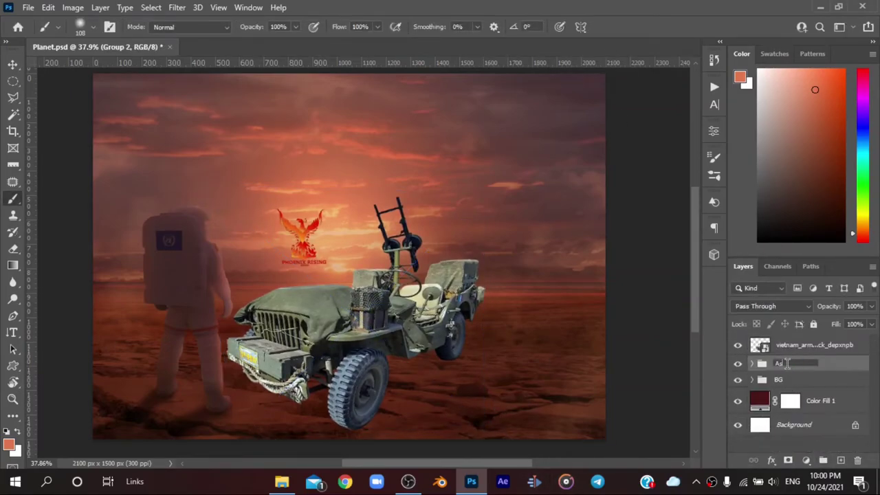
type("tron")
left_click(853, 350)
Step: Mask the jeep layer and paint out the Phoenix Rising watermark
left_click(825, 345)
left_click(787, 460)
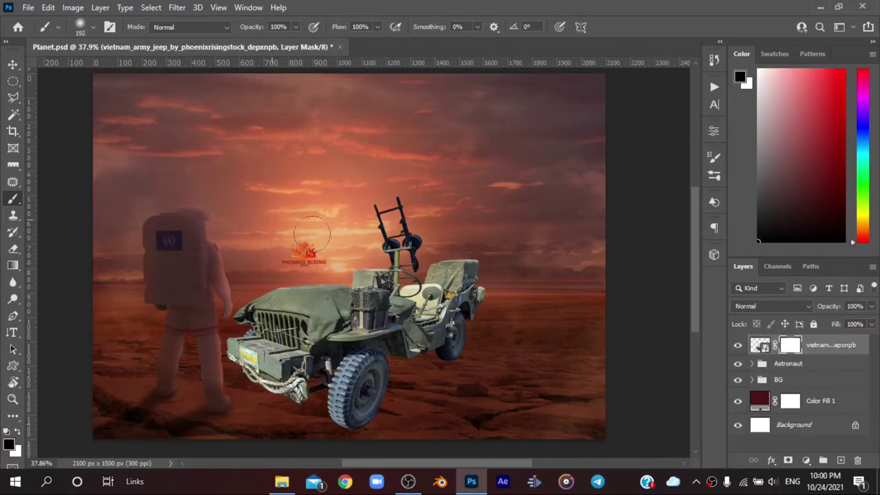
left_click_drag(311, 234, 265, 199)
Step: Convert the jeep to a Smart Object, scale it to 93% and reposition it
key("ctrl+t")
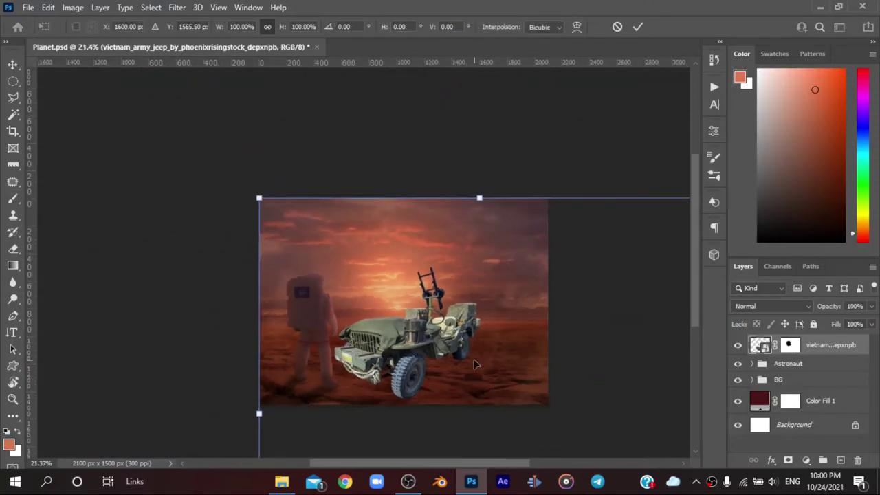
key("Return")
right_click(831, 345)
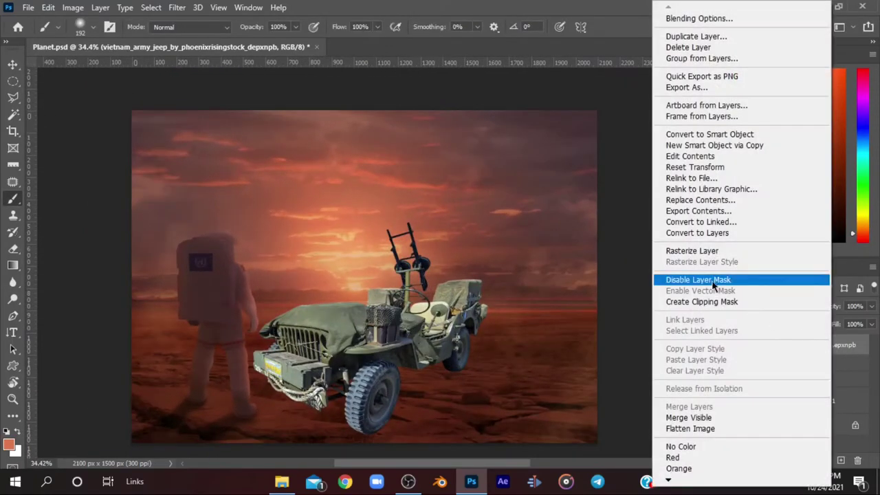
left_click(694, 134)
key("ctrl+t")
left_click_drag(487, 453, 477, 440)
mouse_move(398, 338)
left_mouse_down()
mouse_move(401, 348)
mouse_move(421, 305)
left_mouse_up()
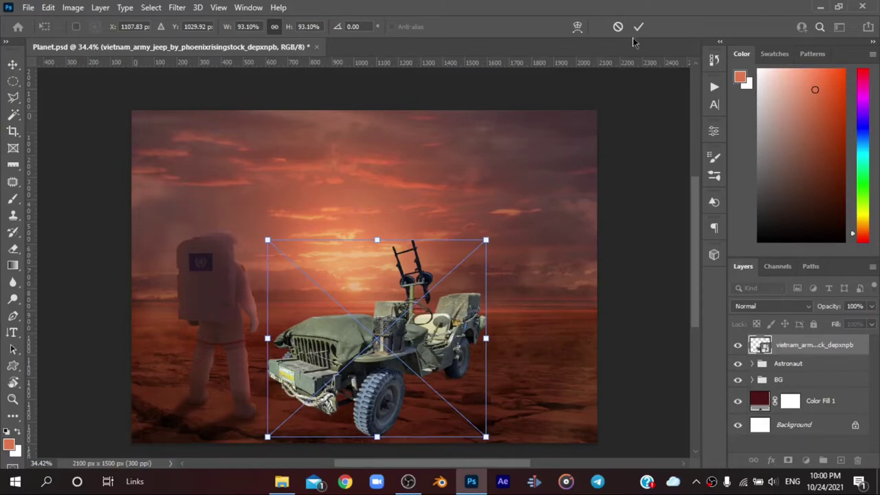
left_click(639, 26)
Step: Clip a Levels adjustment to the jeep with output white lowered to 123
key("b")
left_click(805, 460)
left_click(800, 298)
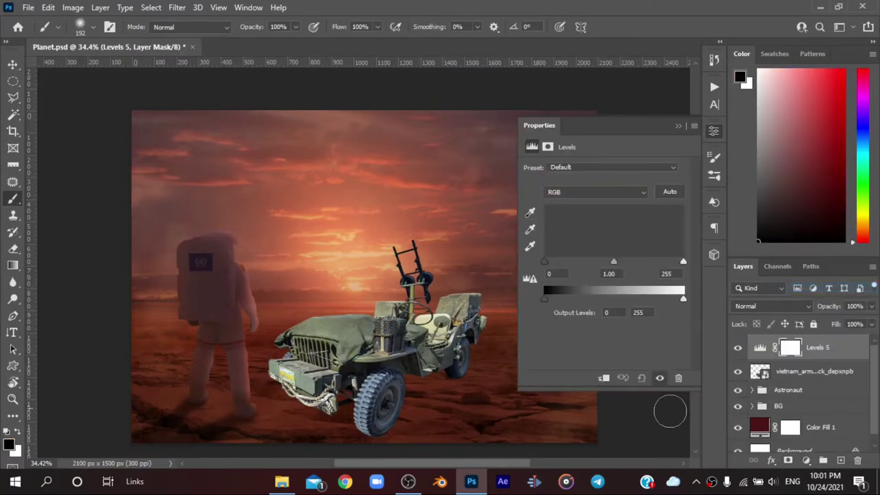
left_click(604, 377)
left_click_drag(683, 298, 613, 298)
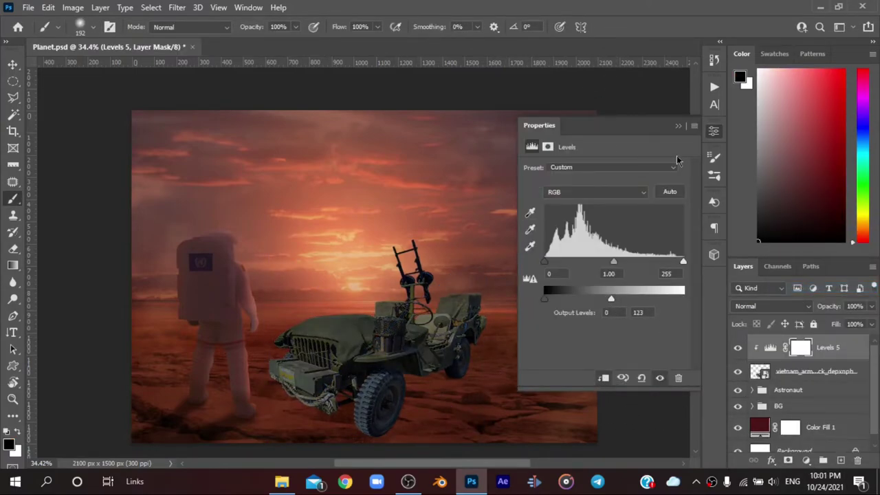
left_click(678, 125)
Step: Clip a Hue/Saturation adjustment to the jeep with Hue -13 and Saturation -17
left_click(806, 460)
left_click(790, 342)
left_click(604, 377)
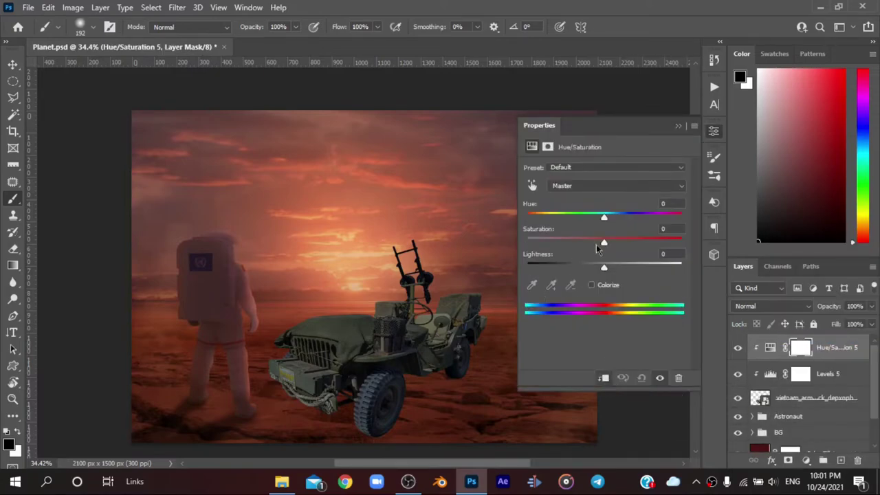
left_click_drag(615, 227, 595, 230)
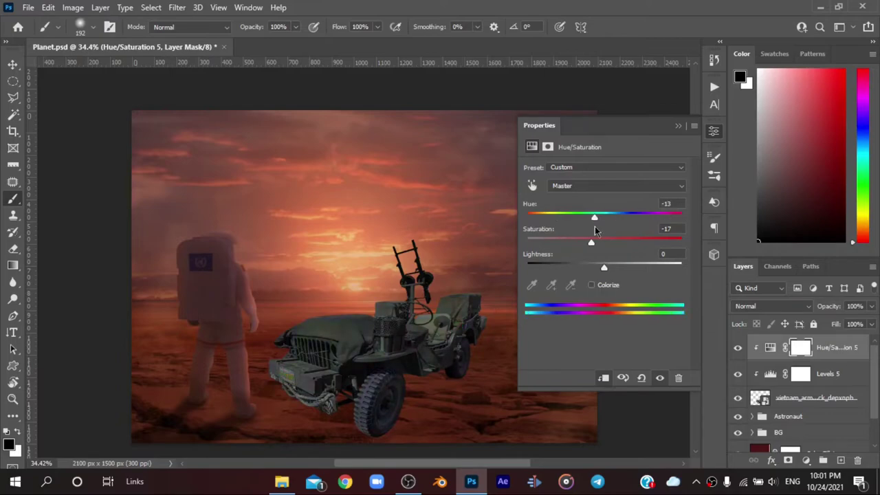
left_click(677, 125)
Step: Warm the jeep with Color Balance (Midtones Red +50, Blue -4), then add a new paint layer
left_click(805, 460)
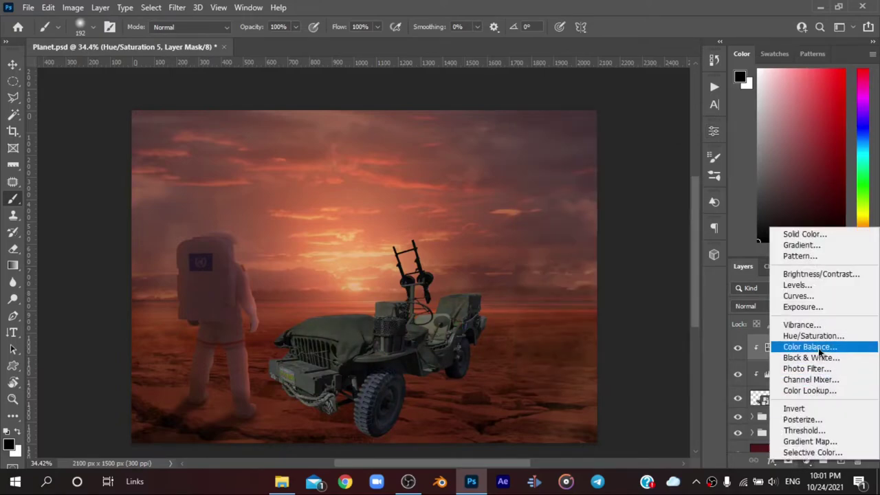
left_click(810, 347)
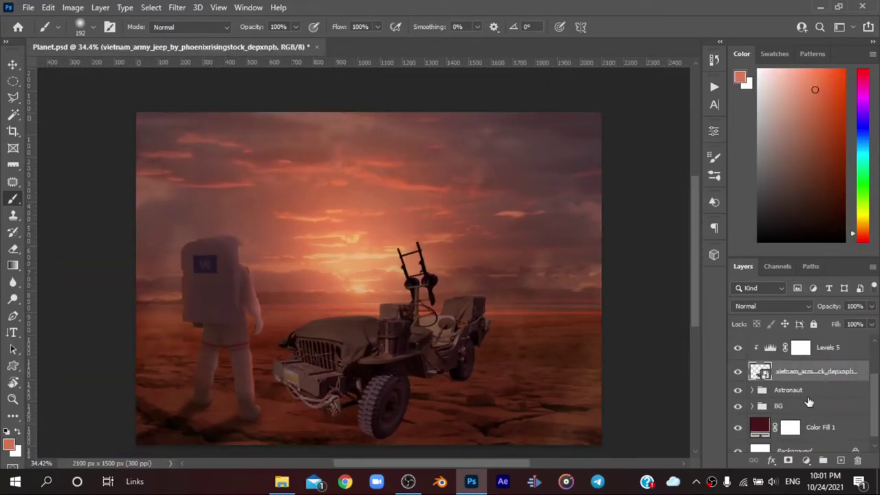
left_click(797, 390)
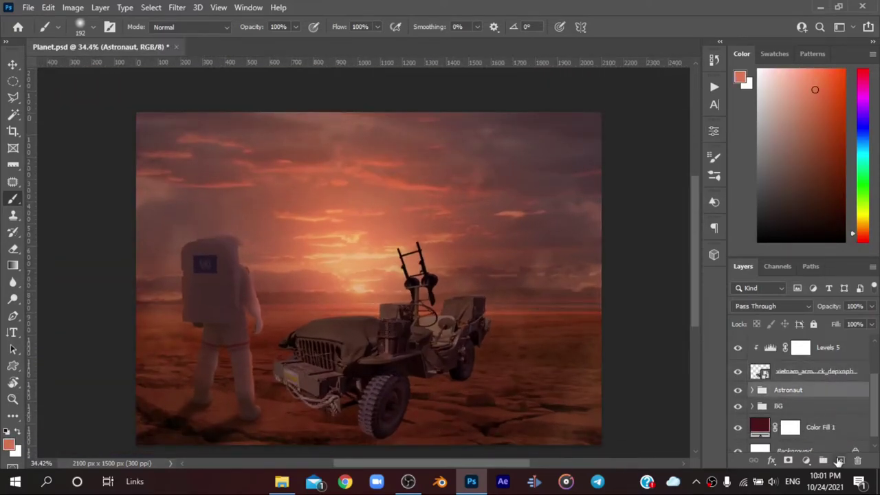
left_click(839, 459)
Step: Paint a soft black shadow stroke and squash it into a flat perspective ground shadow
key("d")
left_click_drag(371, 227, 479, 319)
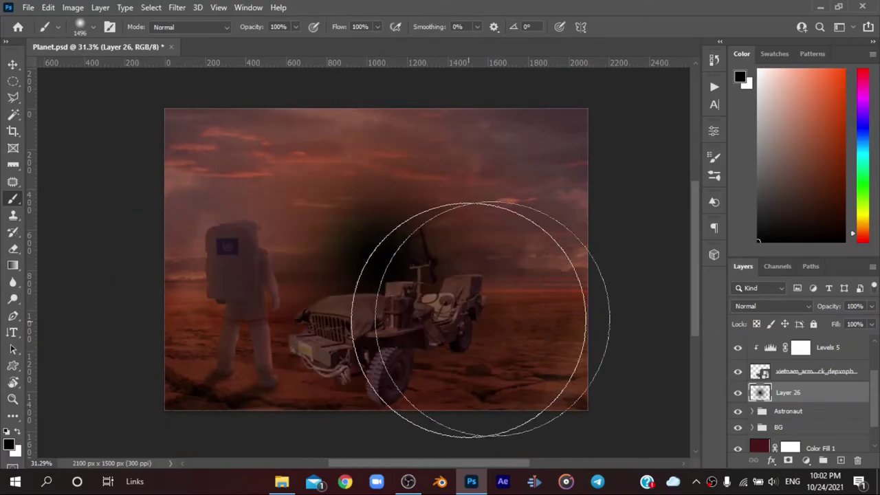
key("ctrl+t")
right_click(407, 214)
left_click(474, 269)
left_click_drag(407, 108, 406, 322)
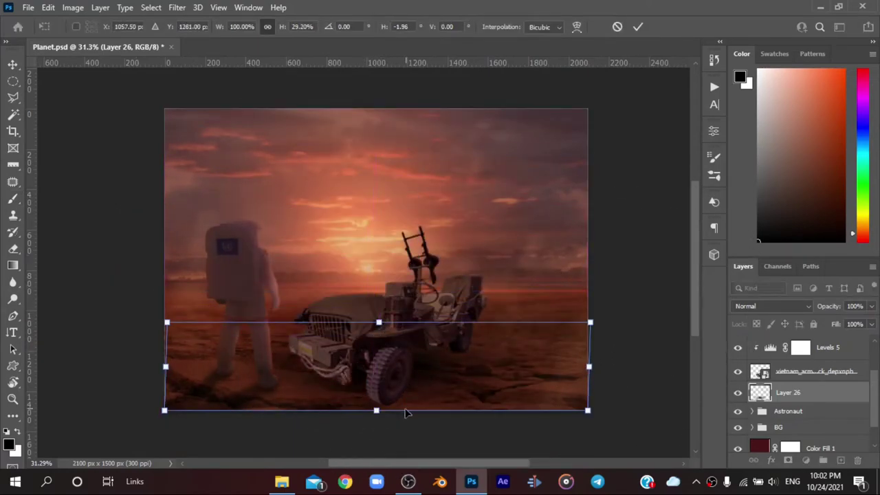
mouse_move(587, 411)
left_mouse_down()
mouse_move(599, 419)
mouse_move(646, 414)
left_mouse_up()
left_click_drag(172, 417, 98, 418)
left_click_drag(384, 391, 389, 383)
key("Return")
key("b")
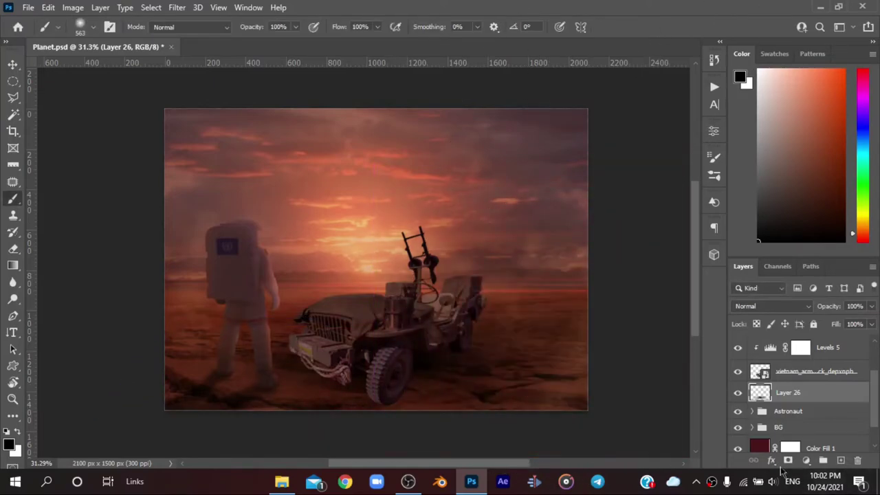
Step: Add a layer mask to trim the flattened ground shadow
left_click(787, 460)
scroll(588, 397, "up", 1)
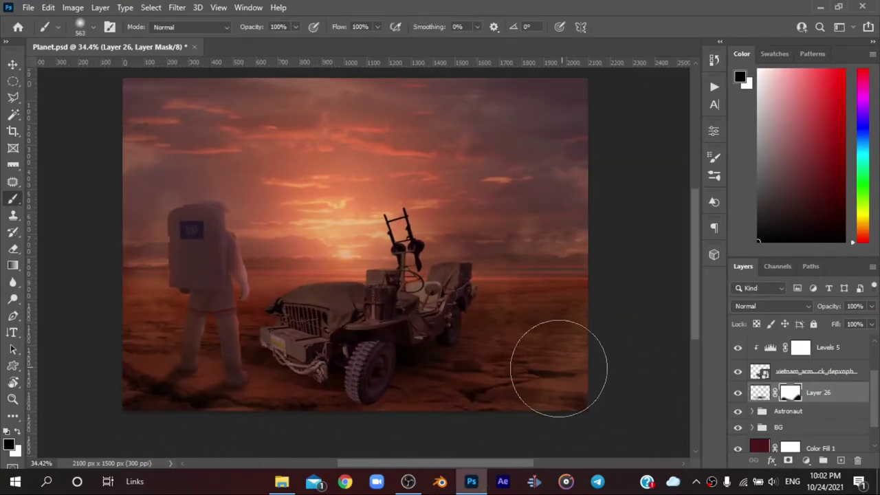
scroll(553, 371, "down", 1)
scroll(474, 378, "up", 1)
scroll(437, 415, "down", 1)
scroll(435, 416, "up", 1)
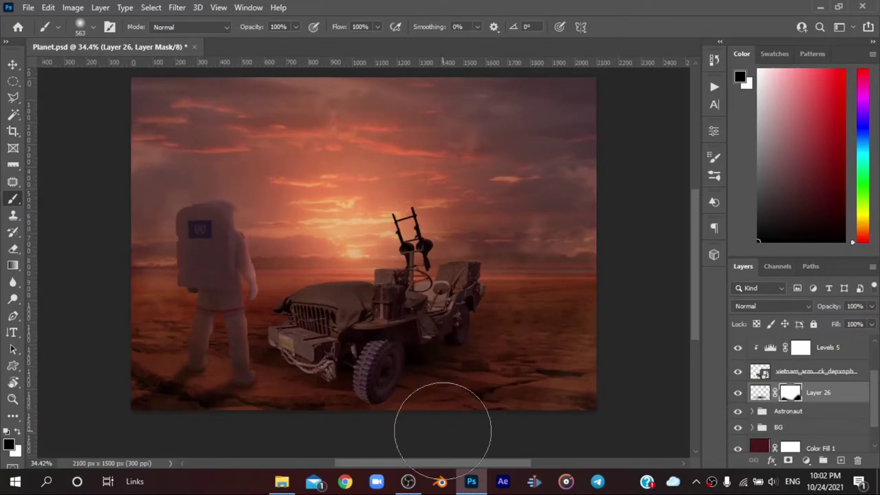
Step: Paint a rear shadow on a new layer at 44% opacity and mask it
left_click(839, 459)
left_click_drag(500, 363, 453, 330)
left_click_drag(828, 306, 816, 314)
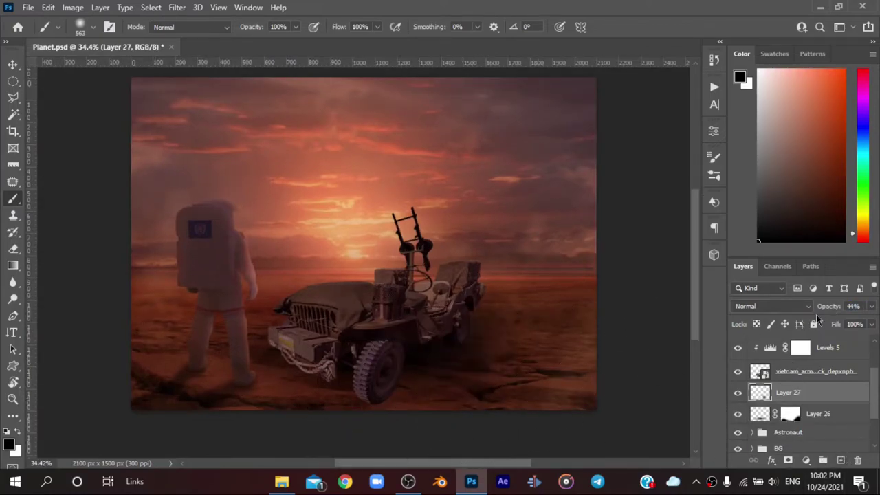
left_click(787, 460)
scroll(540, 383, "up", 1)
scroll(289, 408, "down", 2)
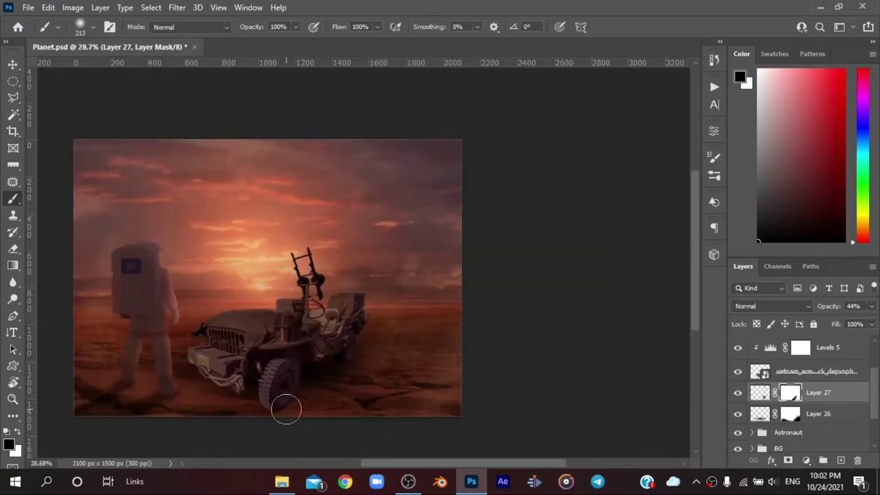
scroll(241, 399, "up", 1)
Step: Paint a dark shadow under the jeep's front bumper and wheel on a new layer
left_click(840, 460)
key("bracketright")
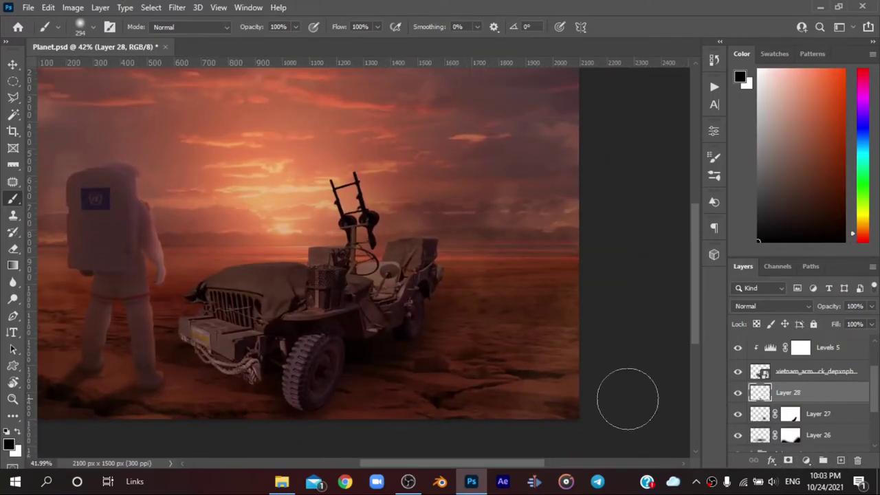
left_click_drag(210, 354, 277, 385)
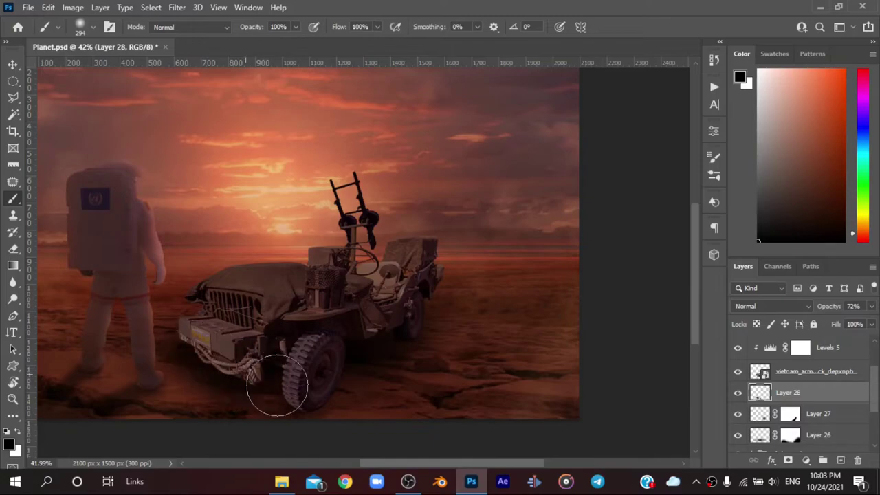
scroll(334, 416, "down", 1)
Step: Darken the jeep's bumper on a clipped Multiply layer at 59% opacity
key("alt+bracketright")
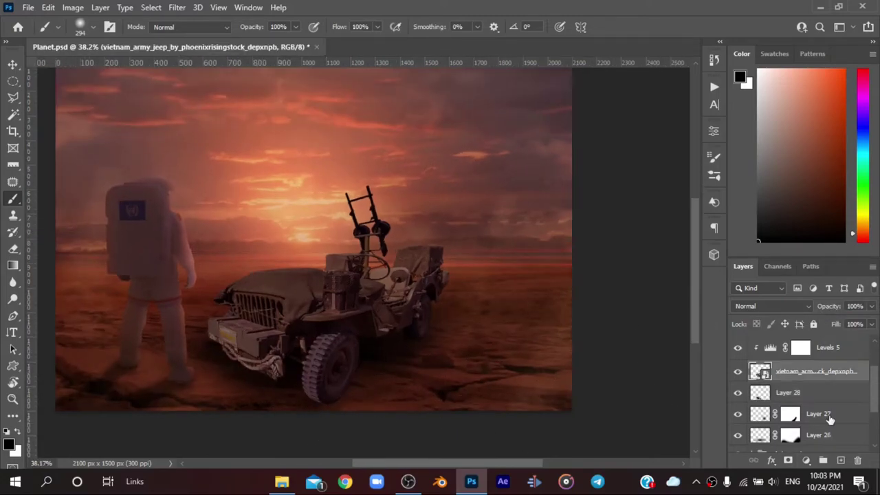
key("ctrl+shift+alt+n")
key("ctrl+alt+g")
scroll(344, 426, "up", 2)
left_click_drag(141, 325, 159, 330)
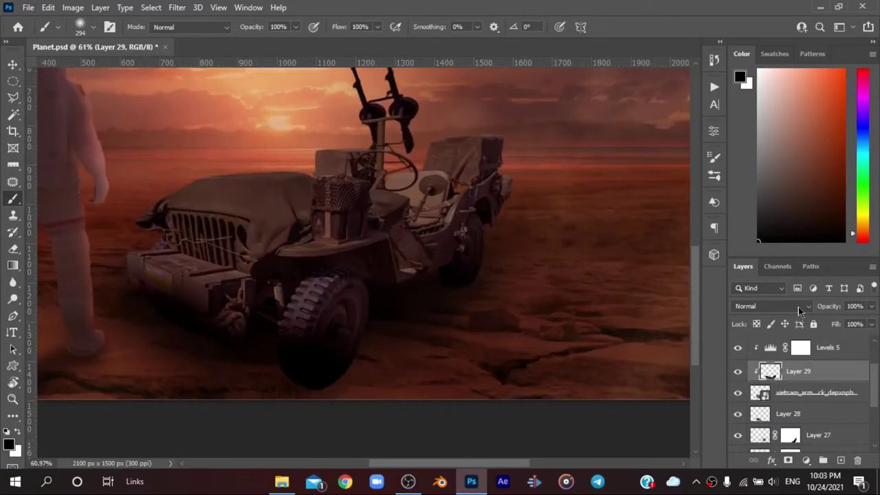
left_click(798, 307)
left_click(799, 270)
left_click_drag(831, 306, 817, 311)
scroll(504, 307, "down", 2)
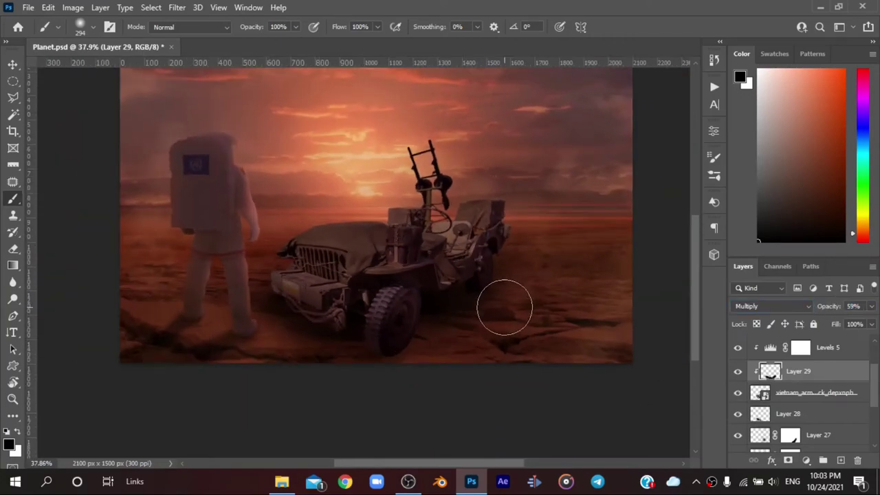
scroll(403, 407, "up", 1)
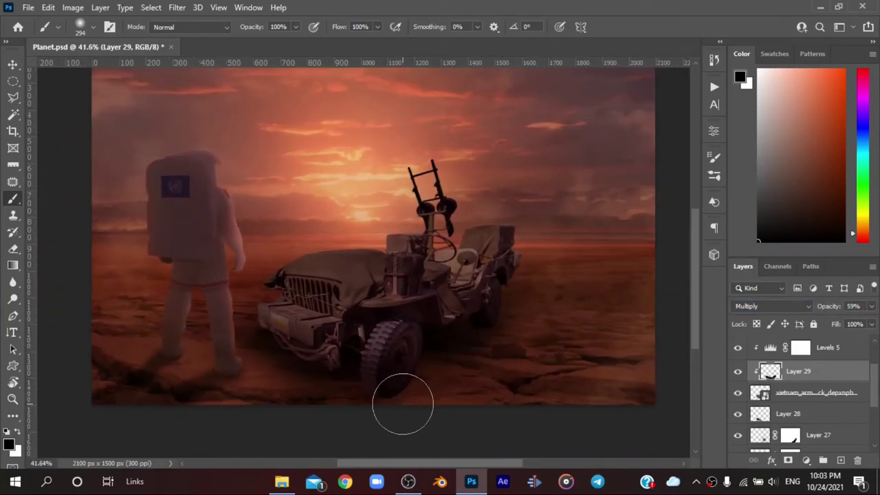
scroll(619, 386, "up", 2)
Step: Paint a broad black shadow right of the jeep at 39%, masking its bottom-right edge
left_click(787, 413)
left_click(840, 460)
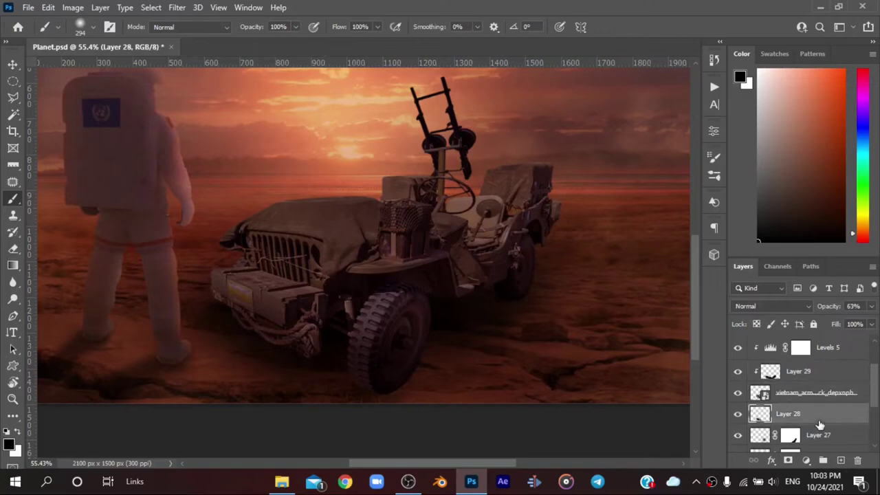
scroll(561, 387, "down", 1)
scroll(508, 358, "down", 1)
mouse_move(540, 279)
left_mouse_down()
mouse_move(596, 354)
mouse_move(606, 444)
left_mouse_up()
scroll(595, 354, "down", 1)
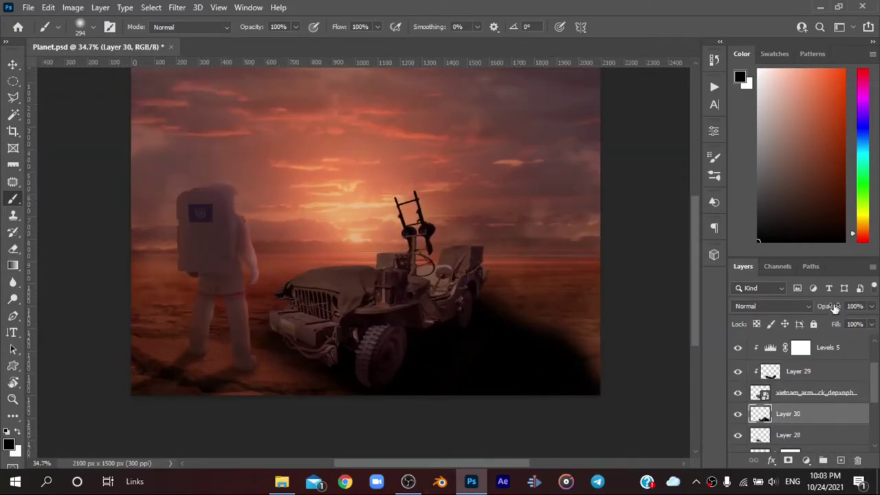
left_click_drag(834, 307, 816, 312)
left_click(788, 460)
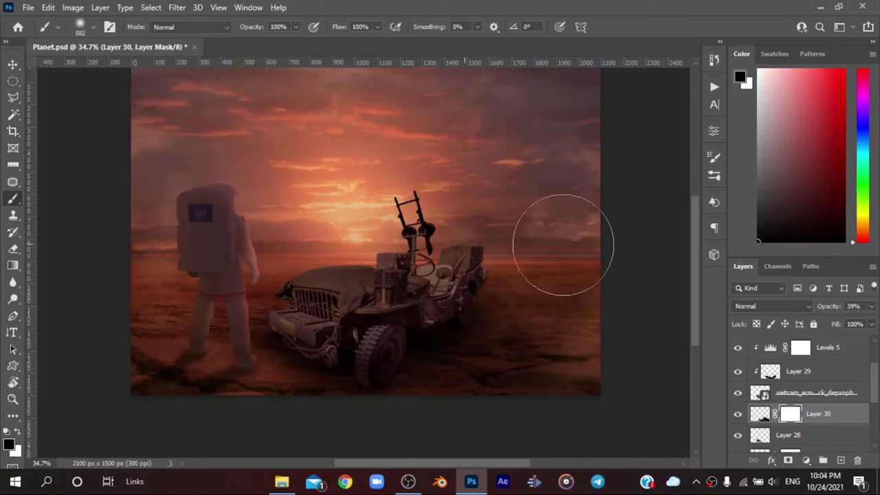
mouse_move(638, 412)
left_mouse_down()
mouse_move(429, 455)
mouse_move(570, 383)
left_mouse_up()
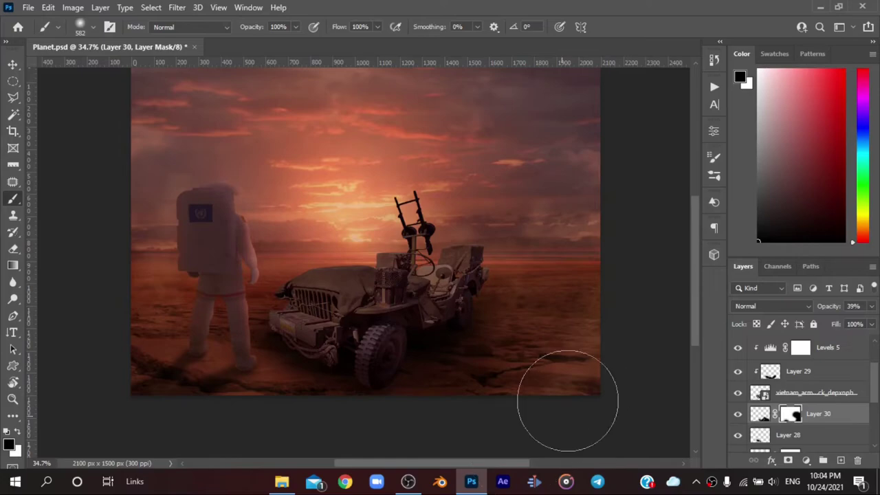
scroll(201, 279, "up", 3)
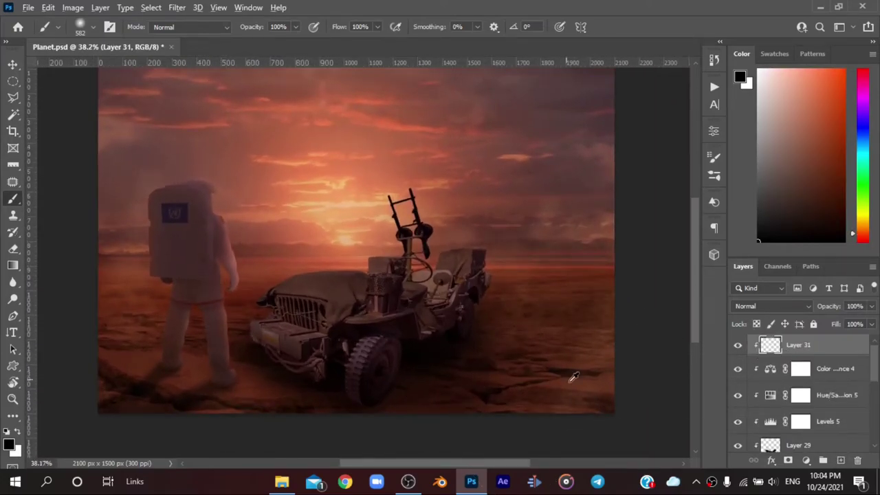
Step: Tint the jeep's front dark red on the clipped layer at 24% opacity
left_click(573, 377, "alt")
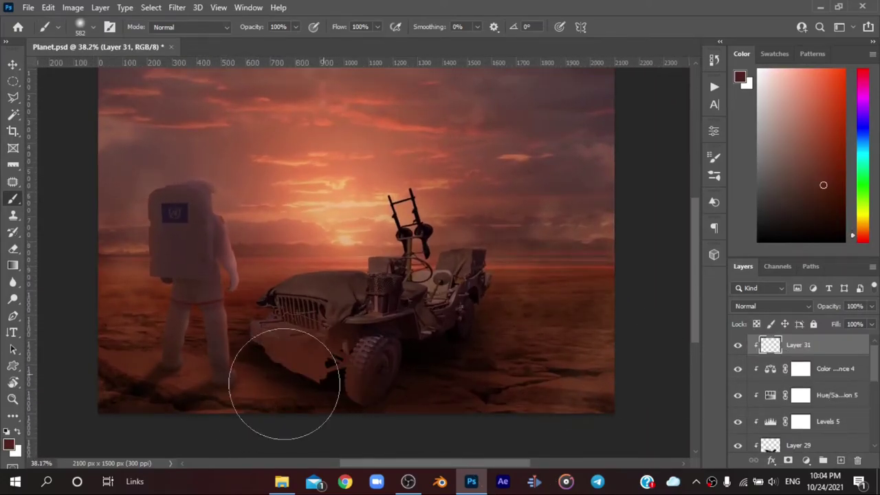
left_click_drag(284, 383, 255, 354)
left_click_drag(828, 306, 848, 314)
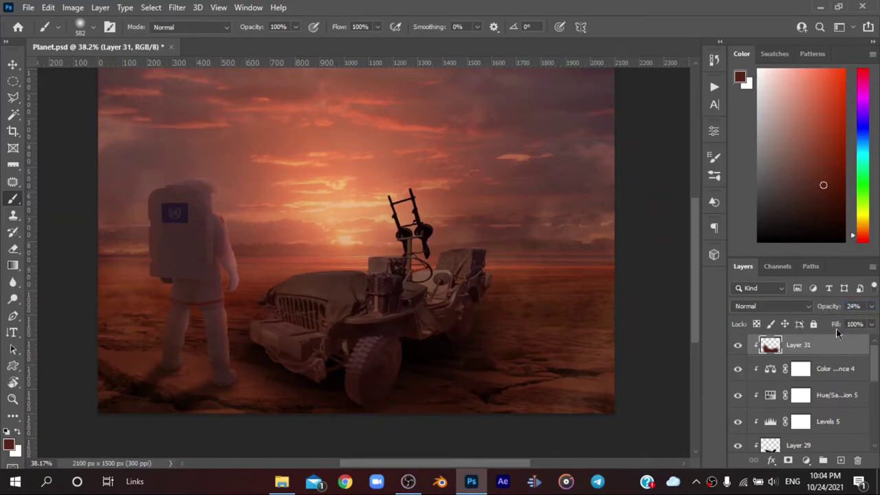
Step: Paint sky-sampled orange rim light along the jeep's front edges with Texture paint brush 2
left_click(840, 460)
left_click(291, 257, "alt")
right_click(348, 234)
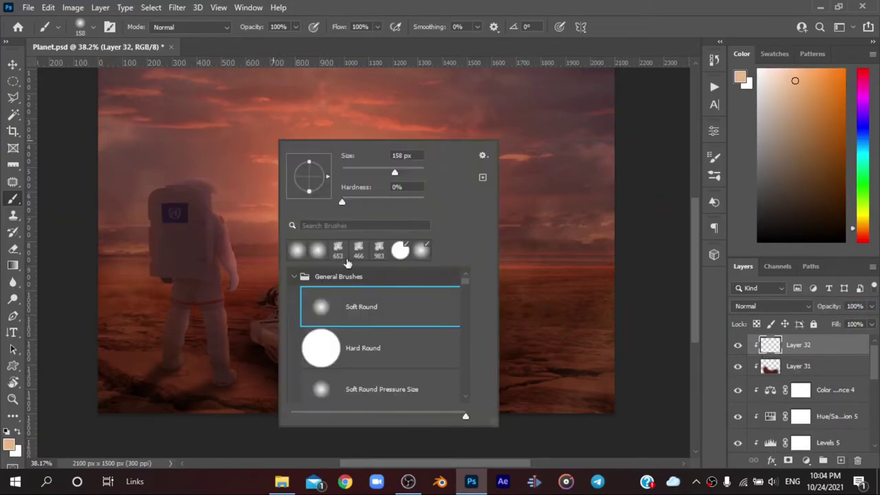
left_click(293, 278)
scroll(309, 317, "down", 5)
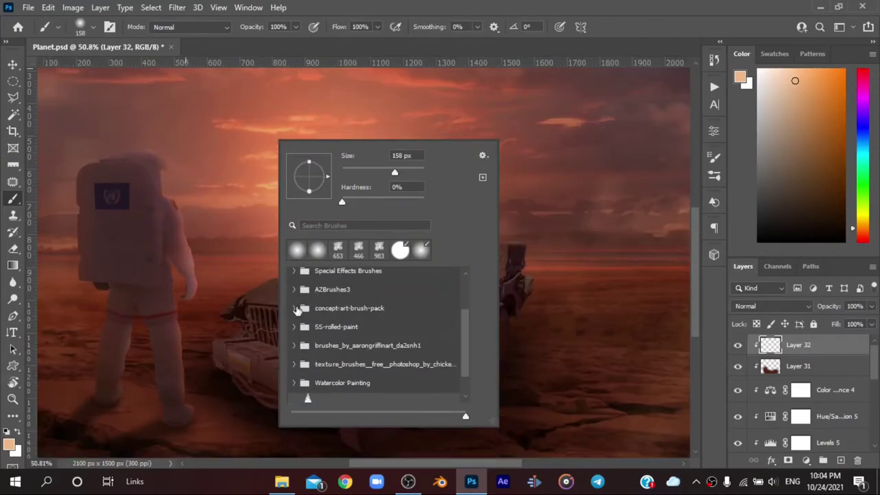
left_click(295, 308)
scroll(316, 330, "down", 2)
left_click(323, 347)
key("Return")
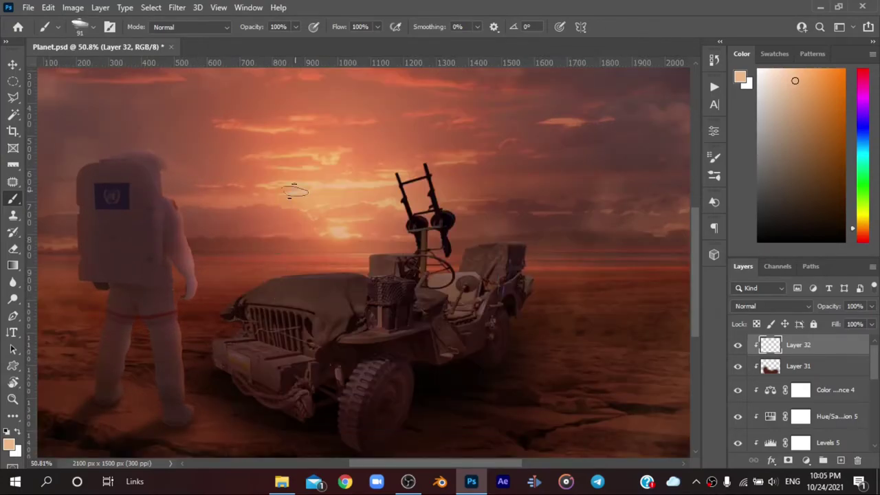
left_click(294, 191, "alt")
left_click_drag(271, 284, 203, 362)
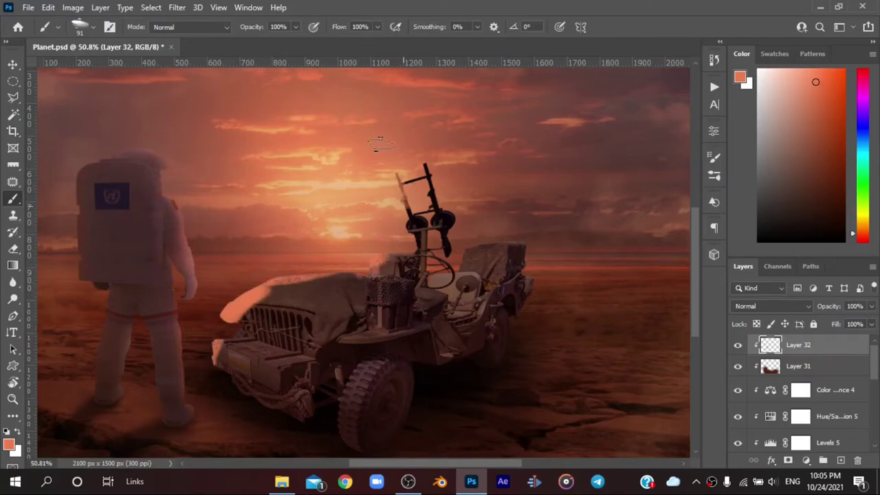
Step: Set the rim light to Color Dodge at 28% and mask it with a soft round brush
left_click(770, 306)
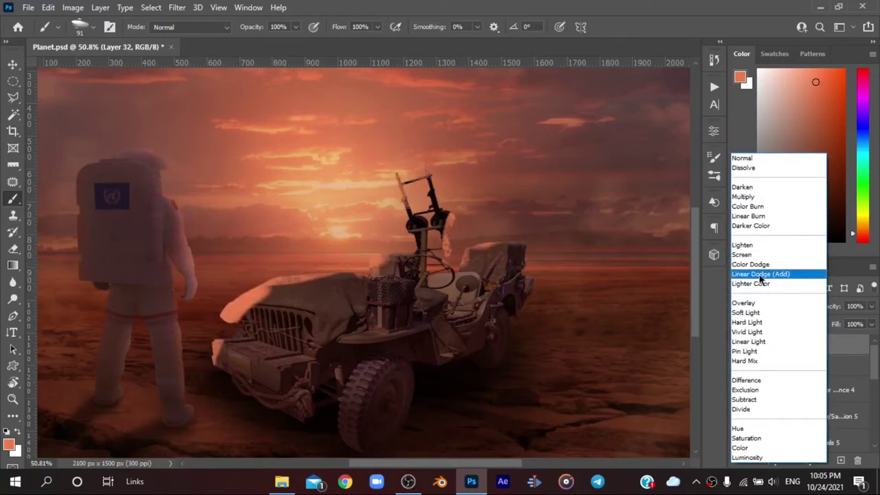
left_click(756, 273)
left_click_drag(828, 306, 818, 309)
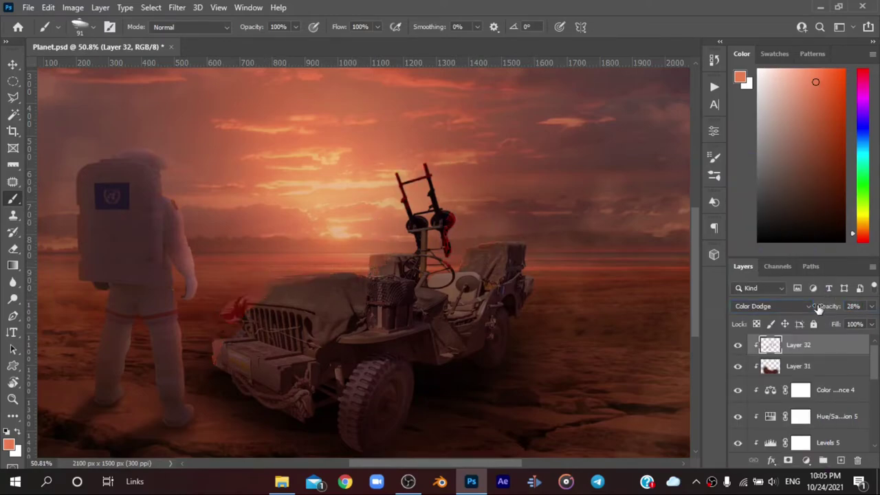
left_click(787, 460)
scroll(264, 275, "up", 5)
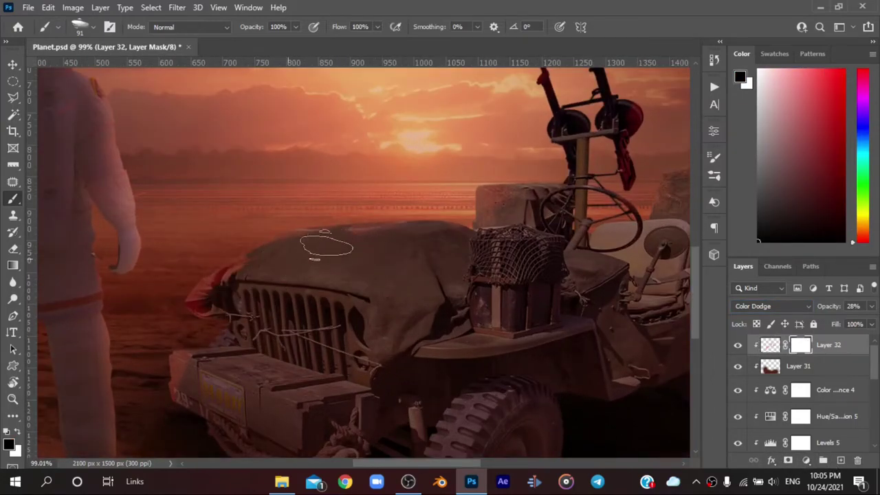
right_click(391, 184)
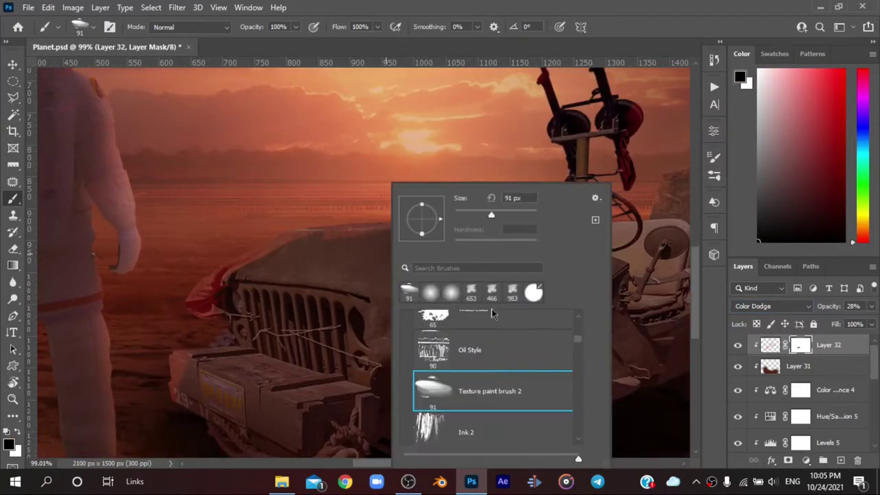
double_click(419, 294)
scroll(390, 234, "down", 3)
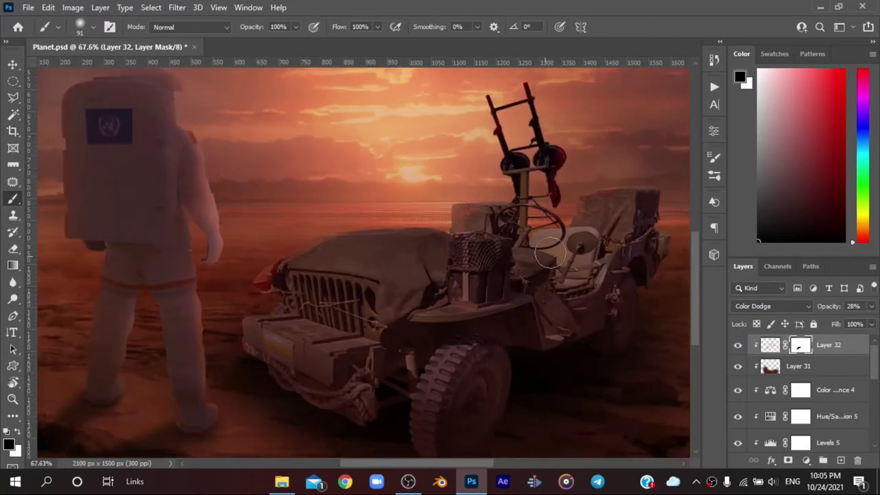
scroll(364, 221, "down", 4)
scroll(545, 335, "up", 2)
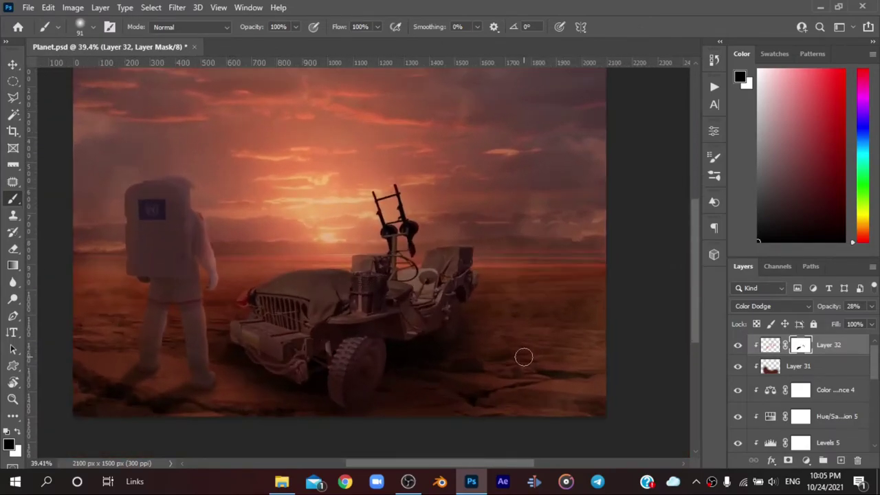
Step: Paint orange light over the jeep's front on a new layer set to Screen at about 23%
left_click(840, 460)
left_click(314, 190, "alt")
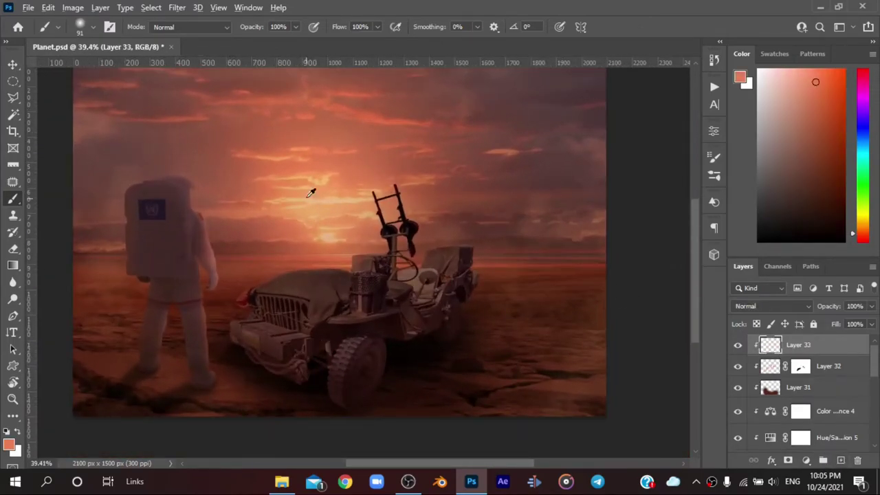
left_click_drag(240, 323, 405, 220)
left_click(770, 306)
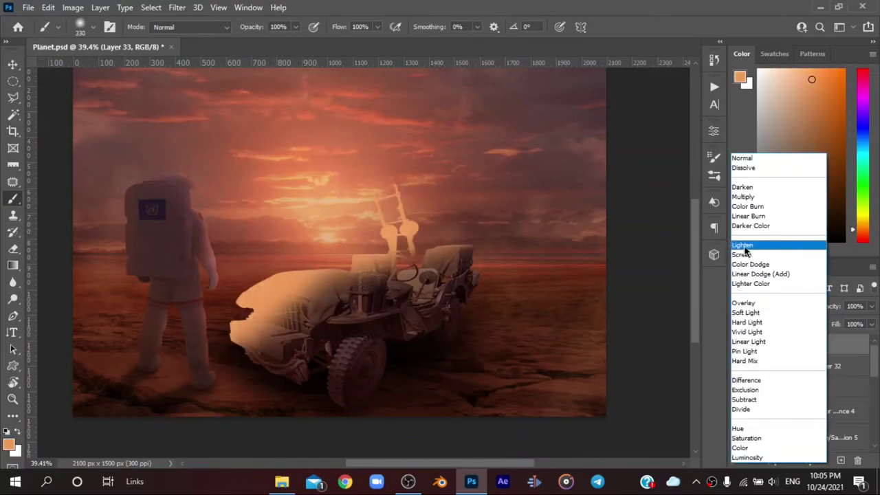
left_click(748, 257)
left_click_drag(828, 306, 821, 306)
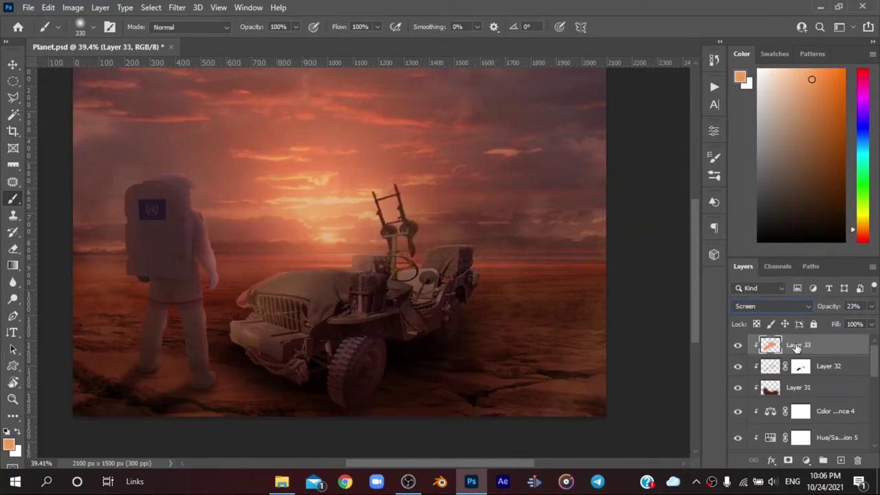
Step: Shift the glow's hue to -26 and mask it off parts of the jeep, keeping Screen mode
key("ctrl+u")
left_click_drag(404, 156, 389, 159)
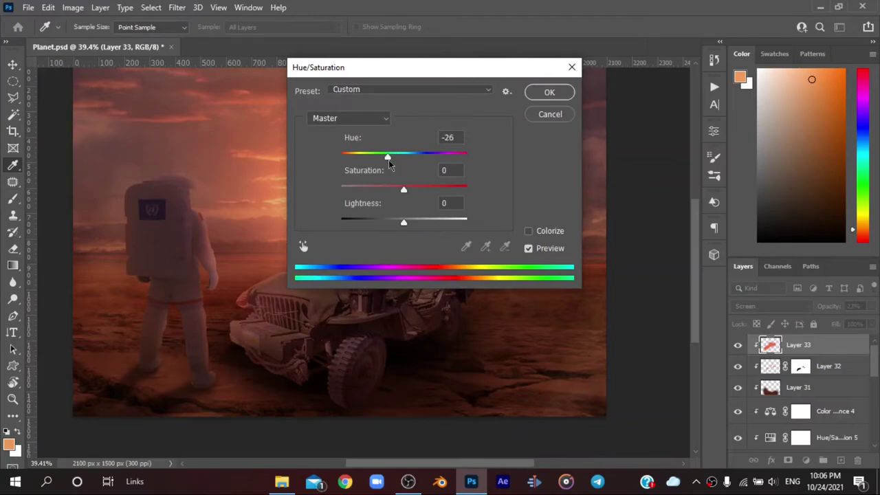
left_click(543, 94)
key("b")
mouse_move(835, 306)
left_mouse_down()
mouse_move(828, 302)
mouse_move(842, 312)
left_mouse_up()
left_click(787, 459)
mouse_move(288, 303)
left_mouse_down()
mouse_move(432, 315)
mouse_move(392, 323)
mouse_move(402, 295)
left_mouse_up()
left_click(773, 306)
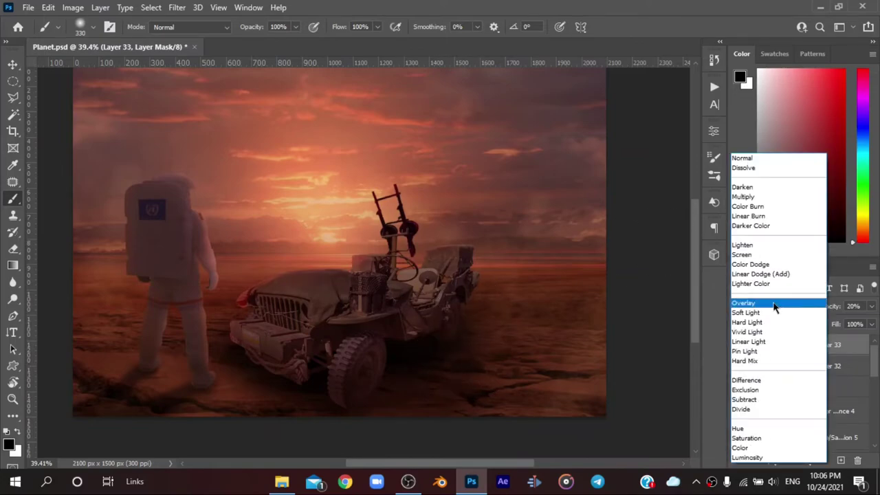
key("Escape")
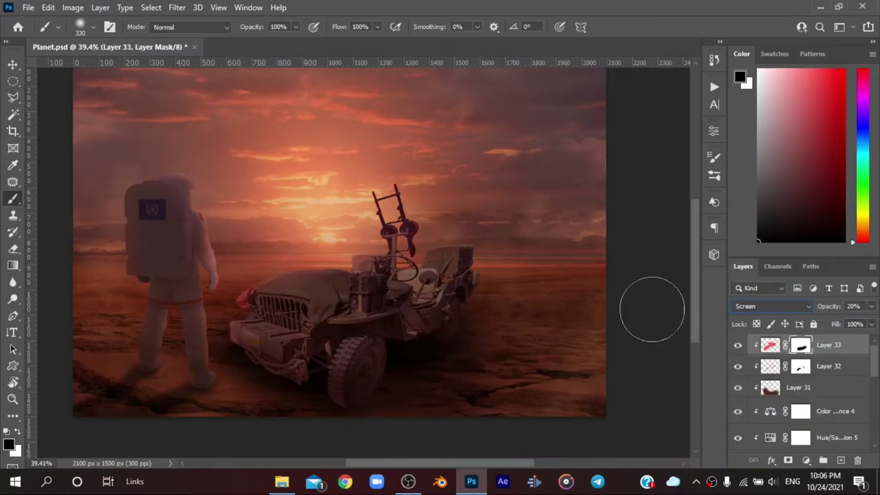
Step: Refine the glow with Hue/Saturation: saturation -28 and hue -5
left_click(586, 270, "alt")
key("ctrl+u")
left_click_drag(393, 191, 387, 196)
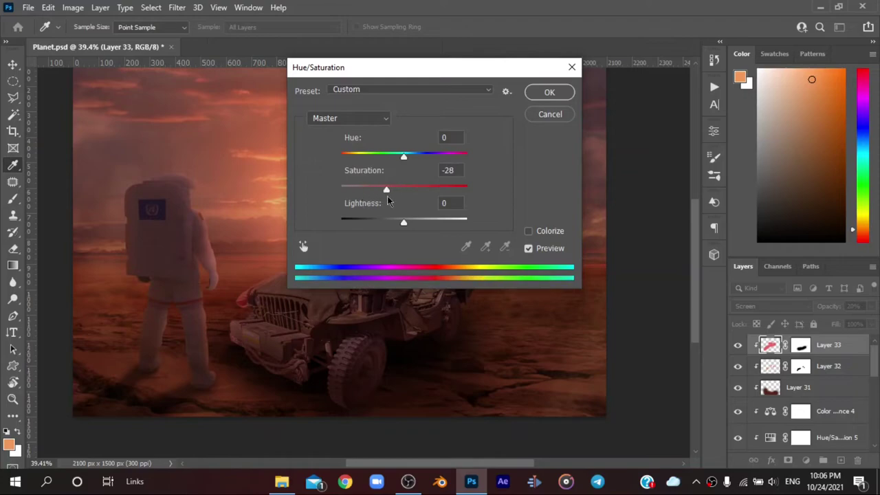
left_click_drag(406, 163, 402, 163)
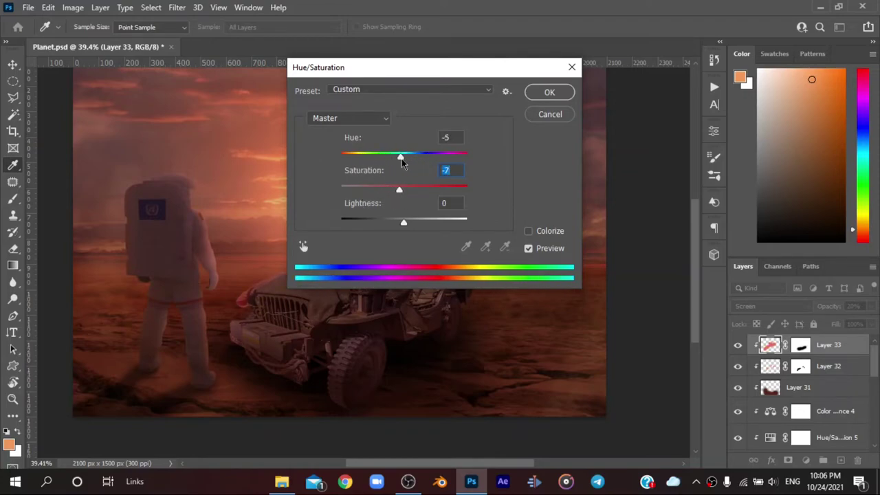
key("Return")
key("b")
Step: Check the glow layer's and Layer 32's masks and view the whole image
scroll(507, 233, "up", 5)
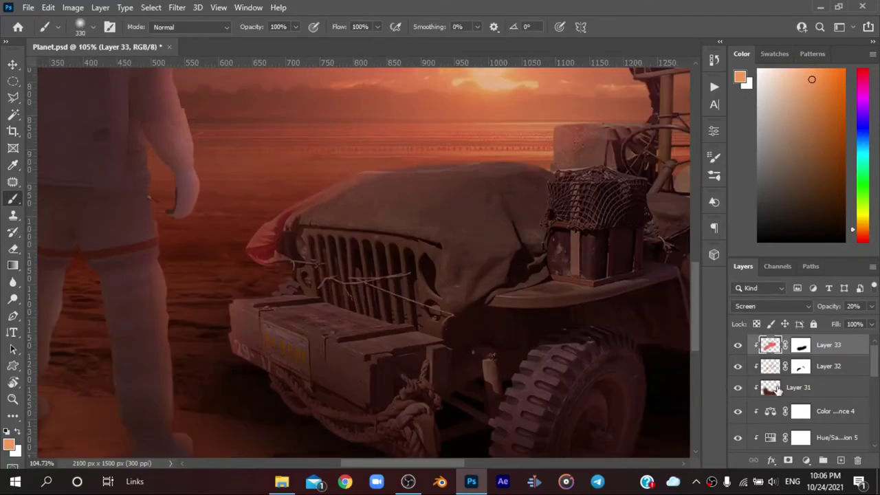
left_click(800, 344)
left_click(800, 366)
key("x")
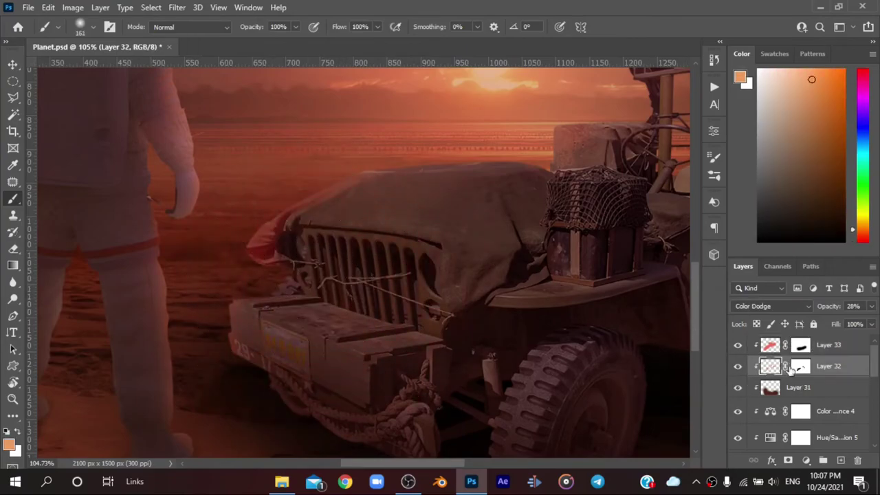
key("x")
scroll(532, 326, "down", 5)
scroll(468, 373, "up", 2)
scroll(360, 406, "up", 1)
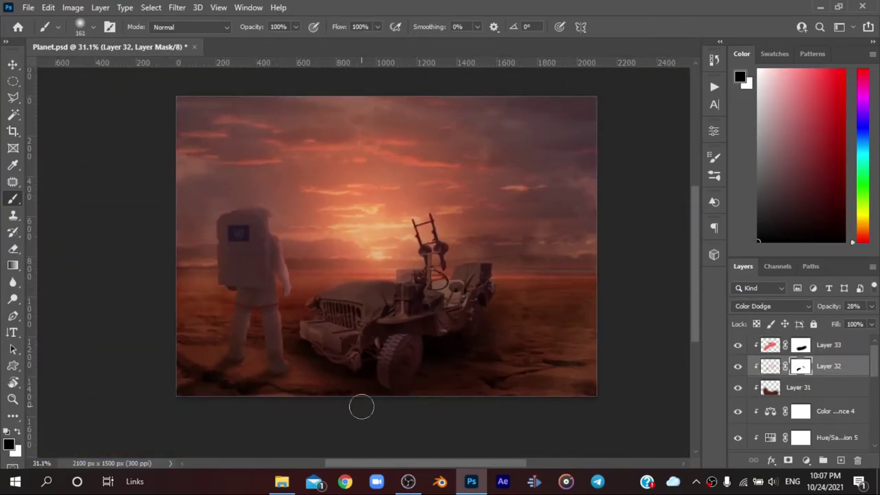
scroll(229, 199, "up", 3)
scroll(229, 209, "up", 2)
scroll(229, 210, "down", 4)
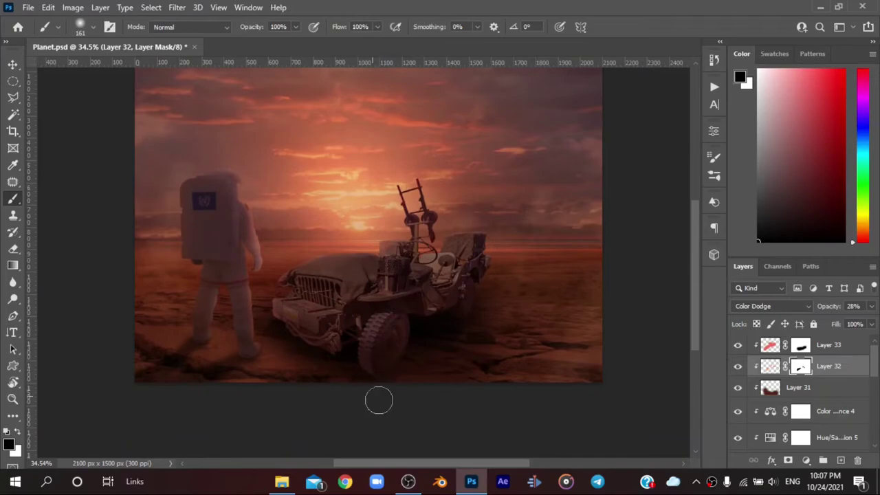
scroll(411, 338, "up", 1)
Step: Paint dark brown shading over the jeep's lower front on a new layer clipped to the jeep
key("ctrl+shift+alt+n")
left_click(822, 180)
left_click_drag(302, 375, 237, 347)
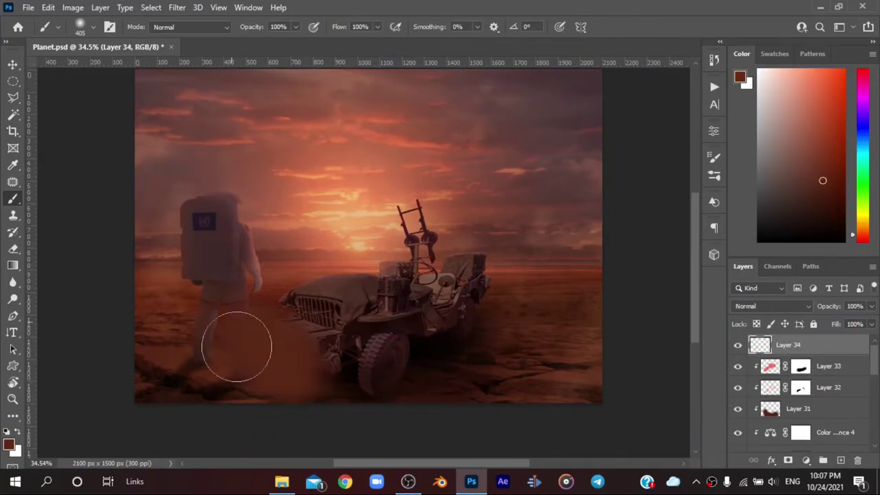
left_click(752, 353, "alt")
left_click(770, 305)
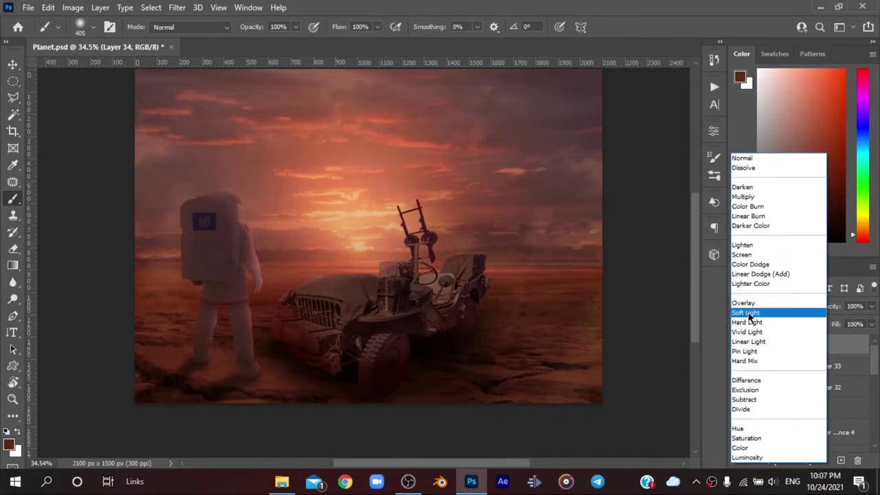
left_click(749, 305)
Step: Add another clipped shading layer near the jeep and blend it in Overlay
left_click(845, 461)
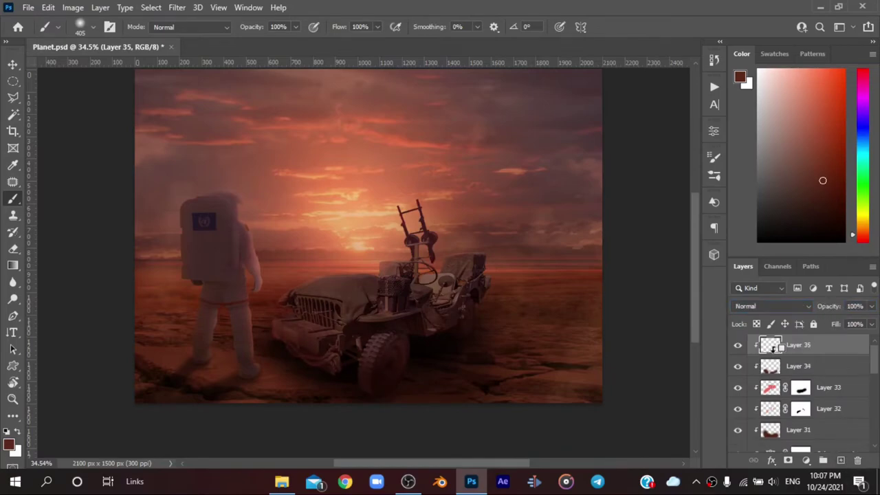
left_click_drag(481, 268, 447, 316)
left_click(770, 306)
left_click(754, 305)
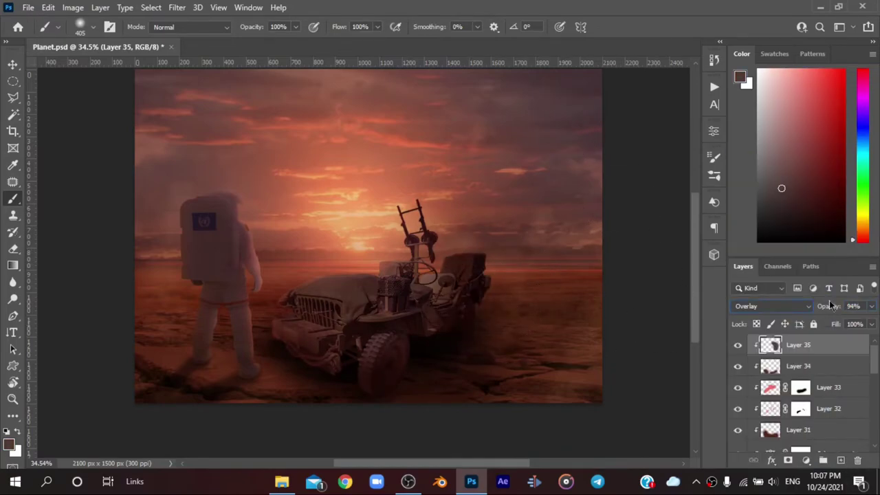
Step: Darken the jeep with a Brightness/Contrast adjustment and save the composite
scroll(791, 378, "up", 1)
left_click(790, 369)
left_click(827, 459)
left_click(821, 271)
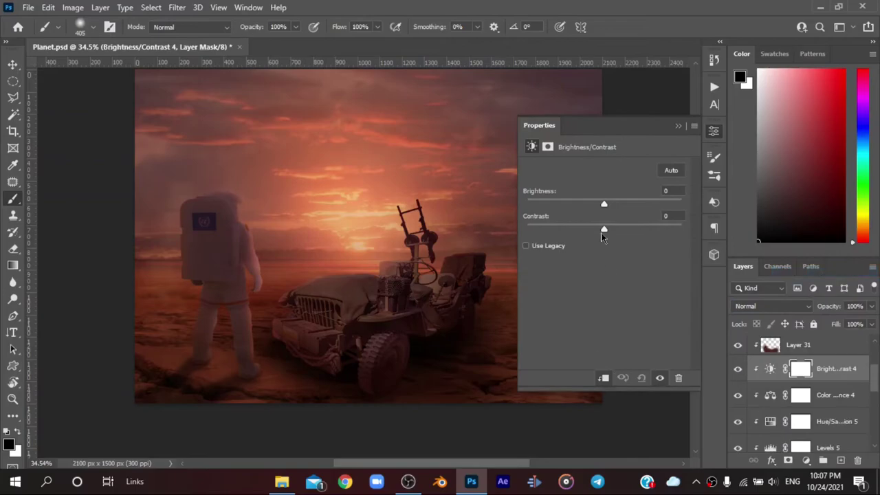
left_click_drag(602, 203, 575, 203)
left_click(680, 128)
key("ctrl+s")
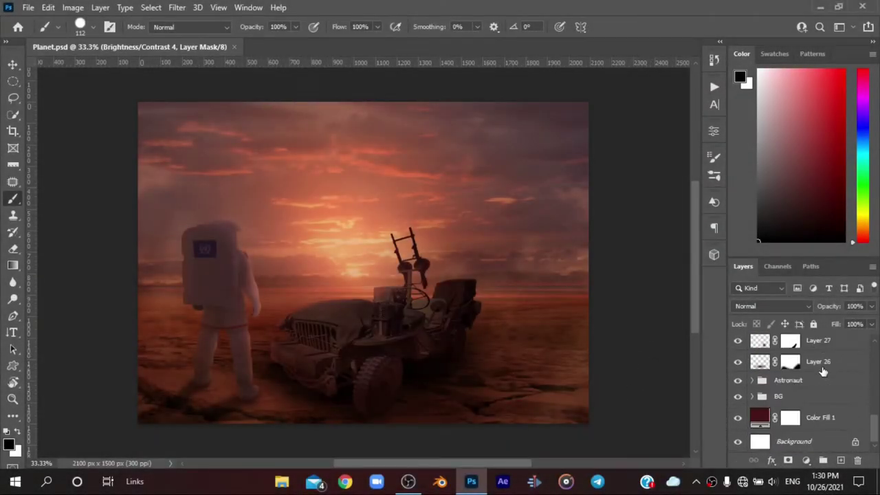
Step: Open the astronaut smart object from the Astronaut group and duplicate its layer
left_click(752, 380)
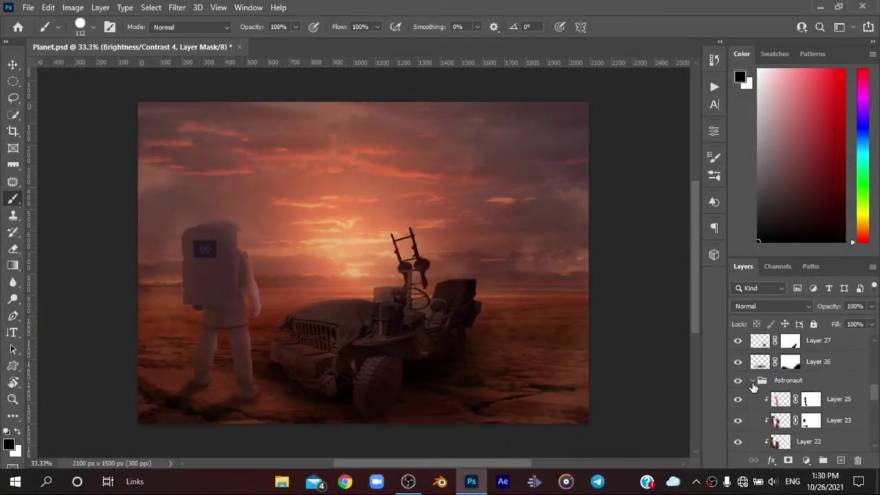
scroll(762, 392, "down", 2)
scroll(766, 395, "up", 1)
left_click(769, 402)
double_click(769, 402)
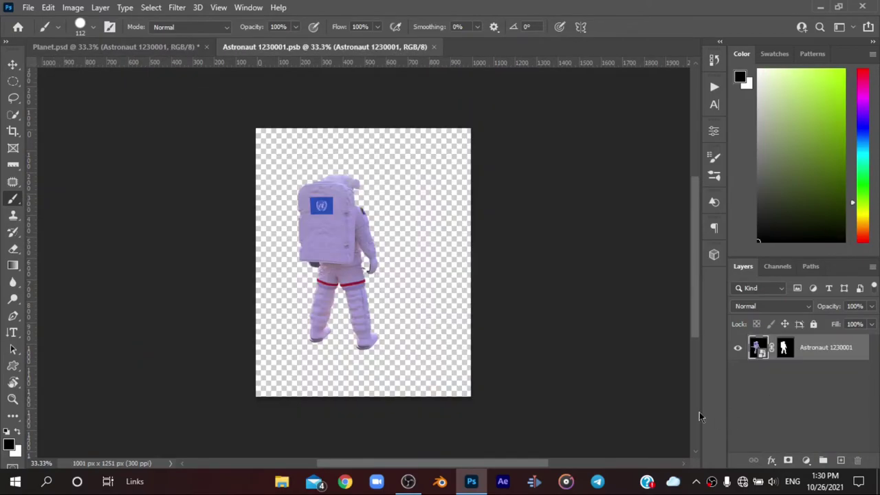
key("ctrl+j")
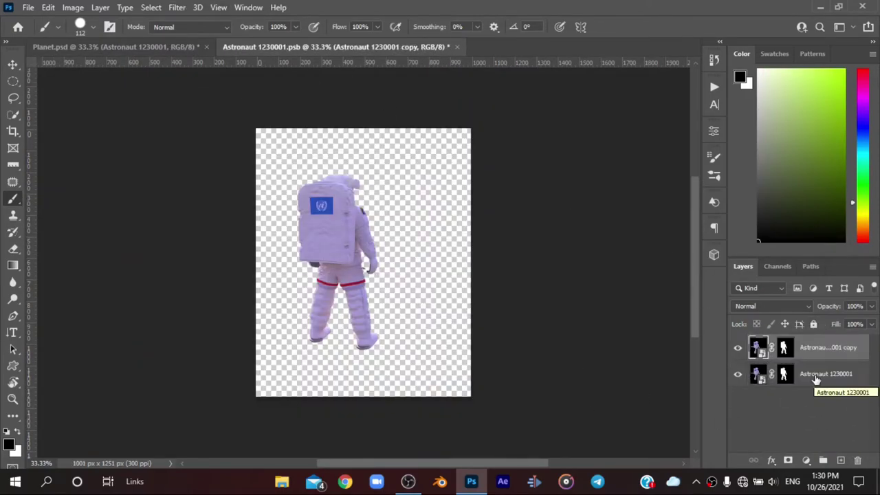
Step: Apply a 2.0-pixel High Pass in Overlay, merge the layers, and save the smart object back
left_click(177, 6)
left_click(377, 296)
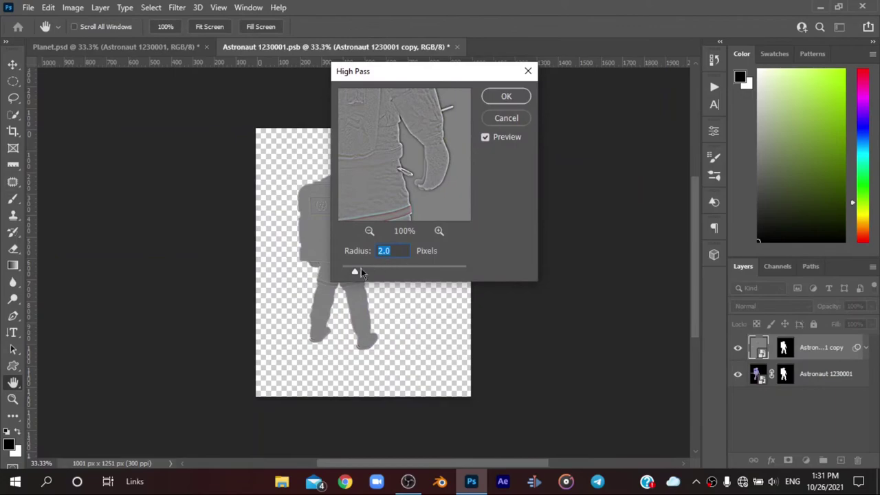
left_click(505, 97)
left_click(770, 306)
left_click(753, 304)
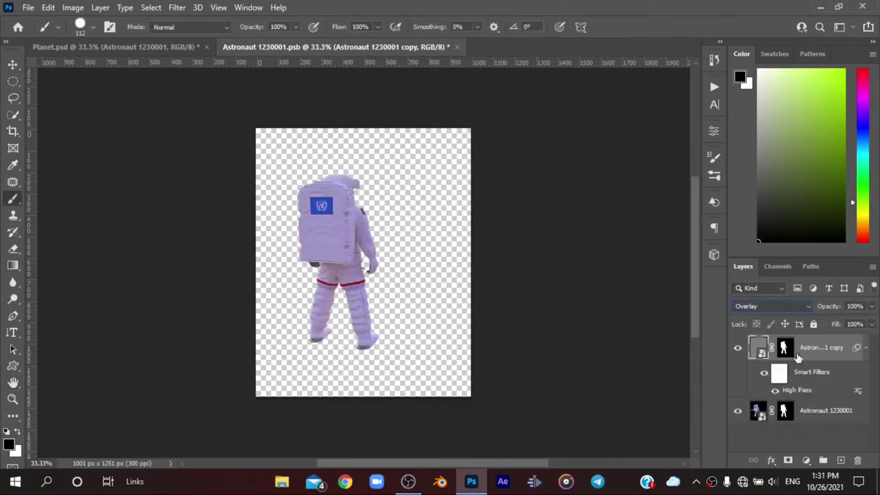
right_click(817, 419)
left_click(660, 471)
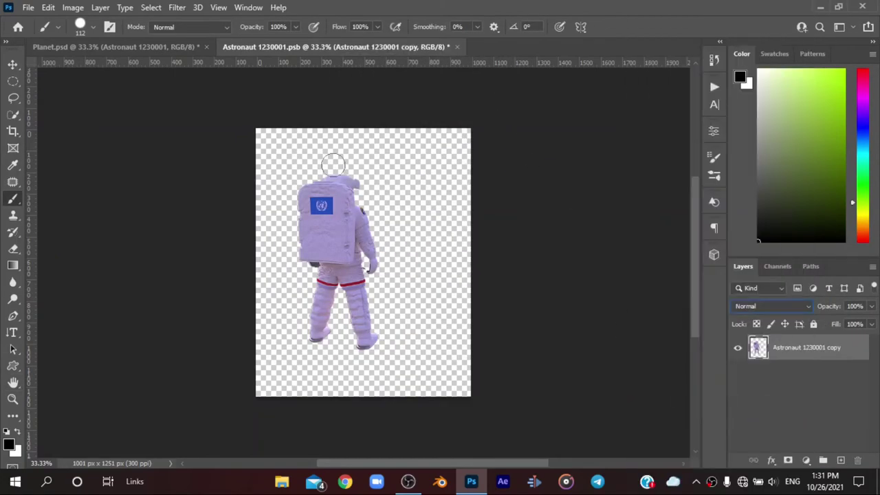
left_click(457, 46)
left_click(349, 182)
Step: Review the Levels 4 and Color Balance 3 adjustment settings without changes
scroll(852, 426, "down", 1)
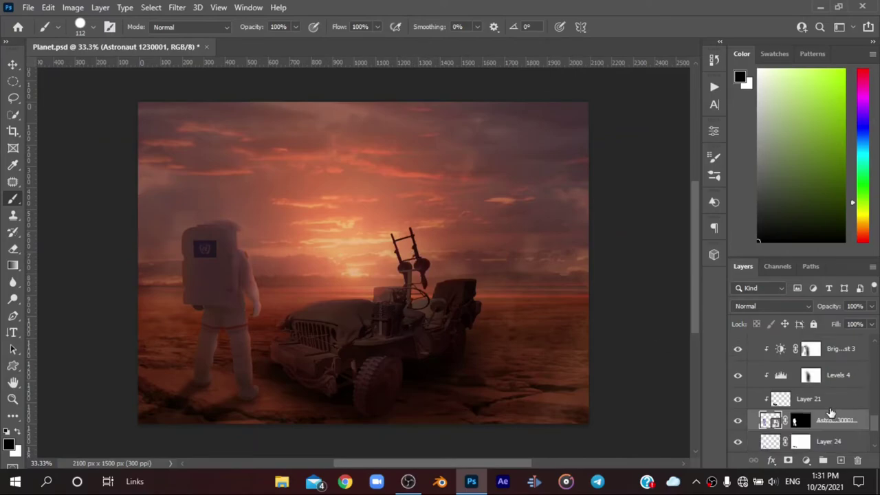
double_click(781, 375)
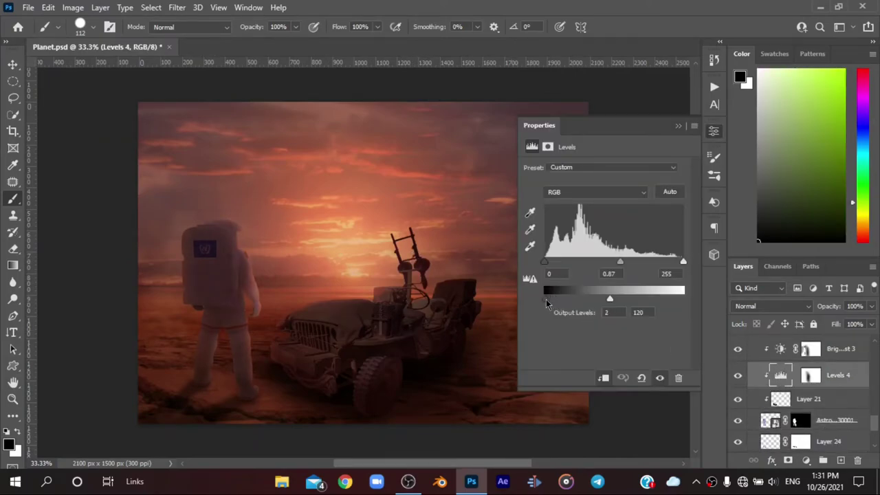
left_click(677, 125)
scroll(804, 399, "up", 2)
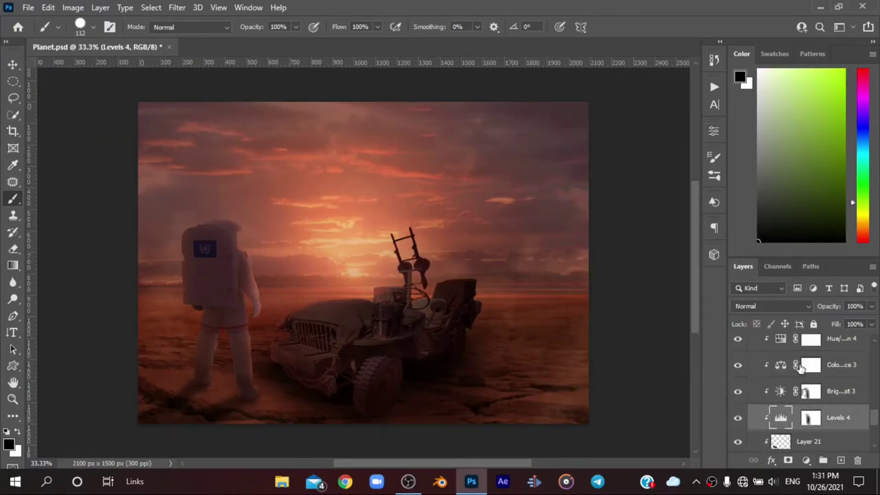
double_click(780, 364)
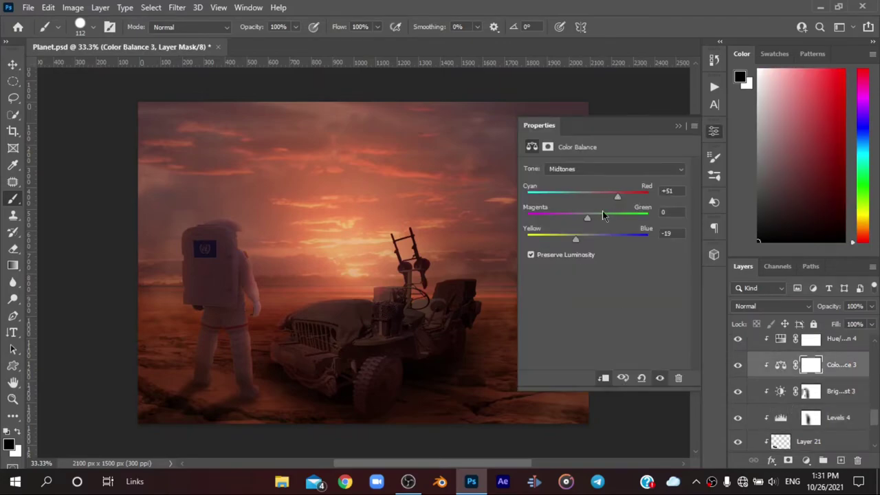
left_click(677, 125)
Step: Start an Unsharp Mask on the astronaut layer at 64%, 2.0 pixels
scroll(829, 404, "down", 3)
left_click(829, 404)
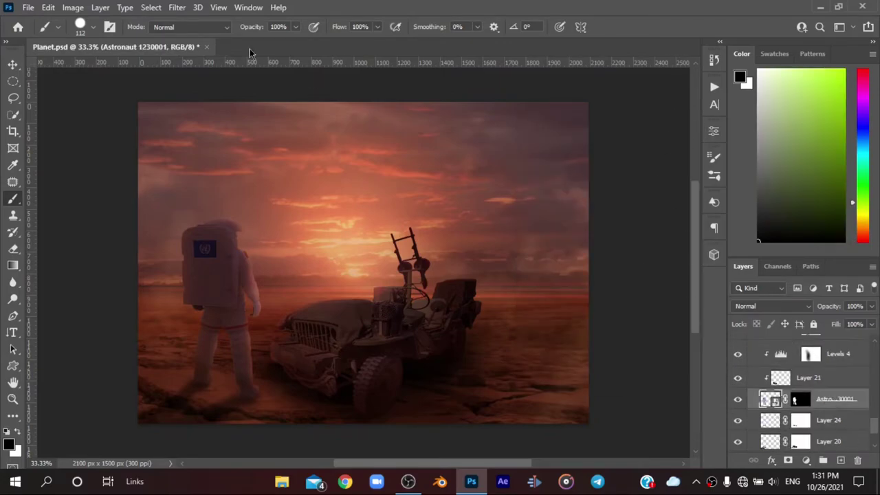
left_click(176, 7)
left_click(369, 306)
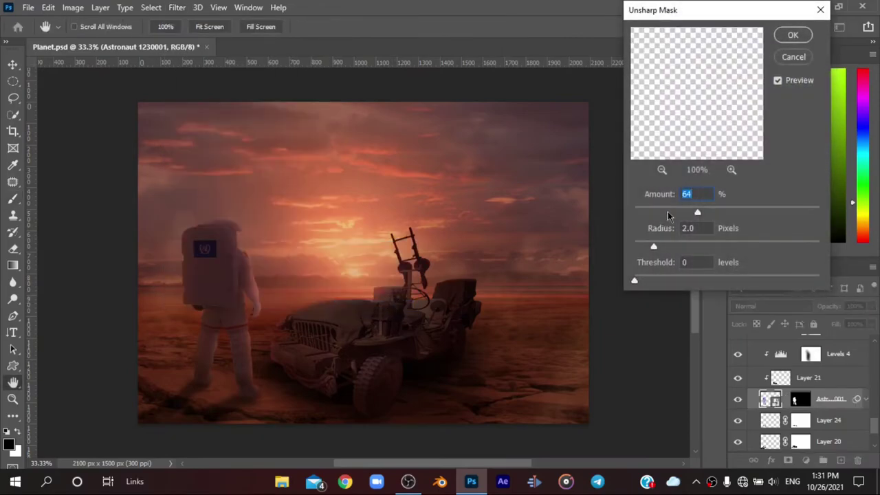
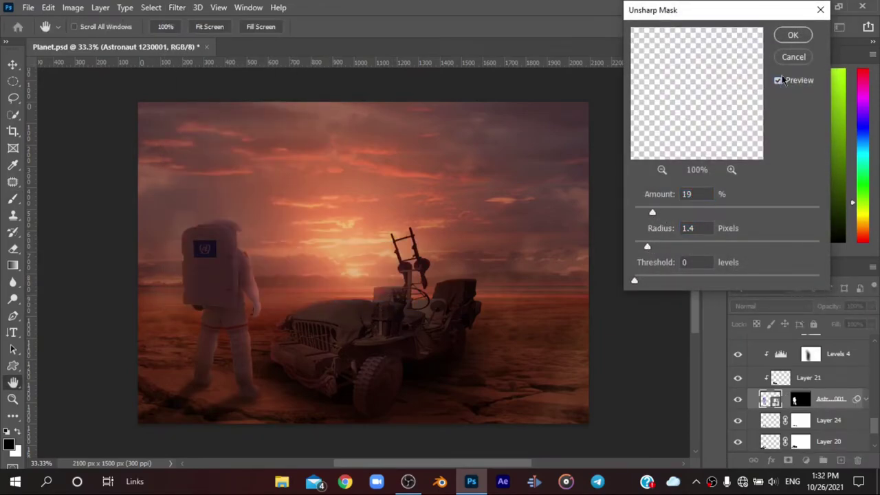
Step: Apply the Unsharp Mask sharpening to the astronaut and select the Astronaut group
left_click(793, 40)
left_click(868, 405)
scroll(804, 385, "up", 1)
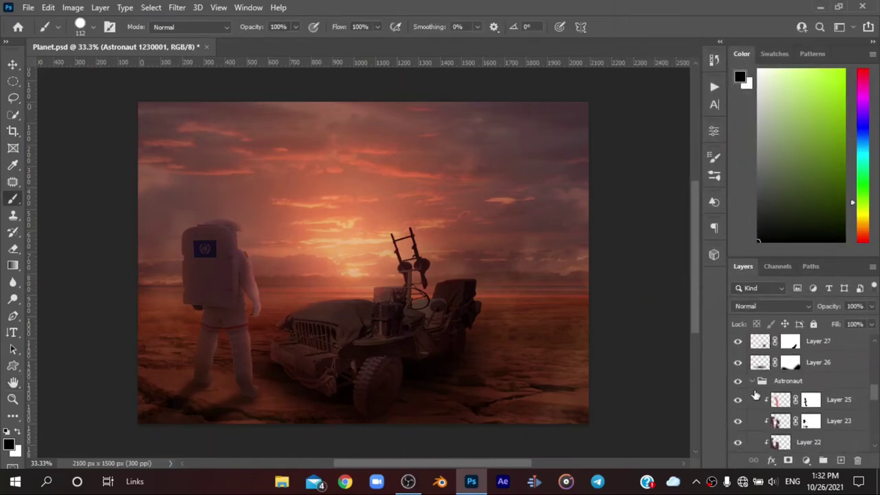
left_click(800, 377)
scroll(806, 380, "down", 2)
scroll(811, 385, "down", 3)
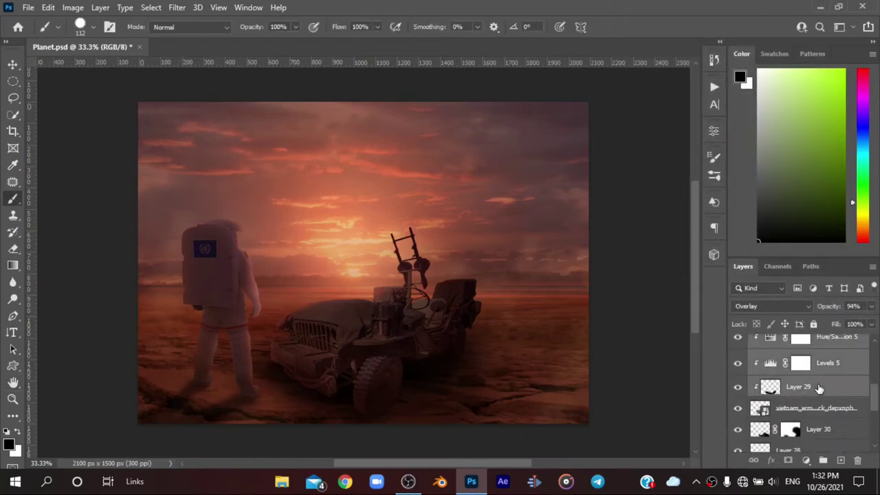
scroll(815, 412, "up", 3)
scroll(809, 382, "down", 1)
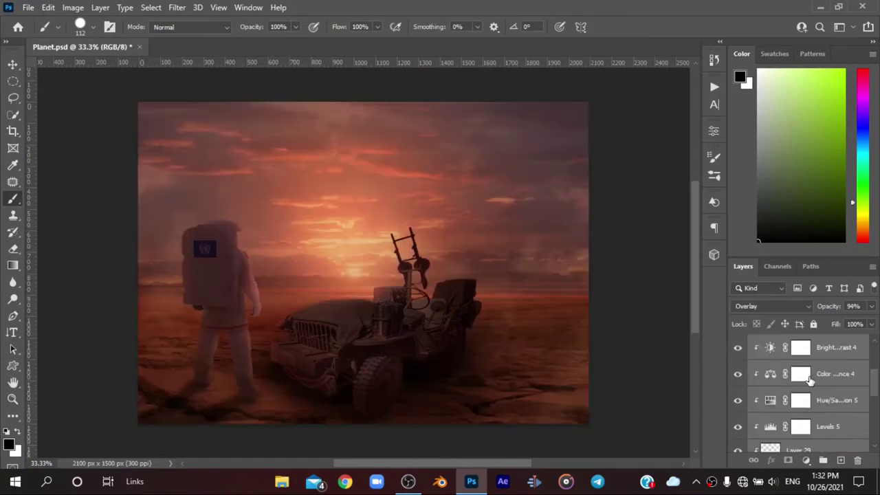
Step: Try shrinking the jeep group to about 82% and repositioning it, then cancel that transform
left_click_drag(813, 410, 824, 461)
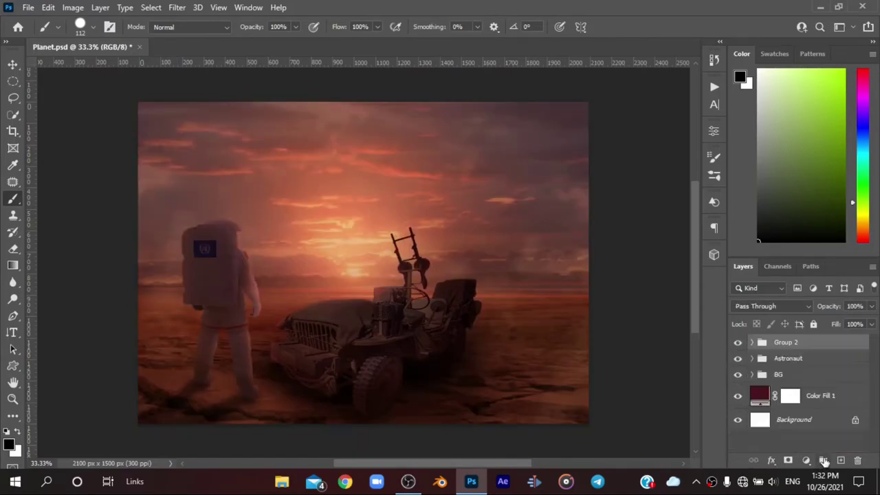
key("ctrl+t")
left_click_drag(80, 141, 134, 167)
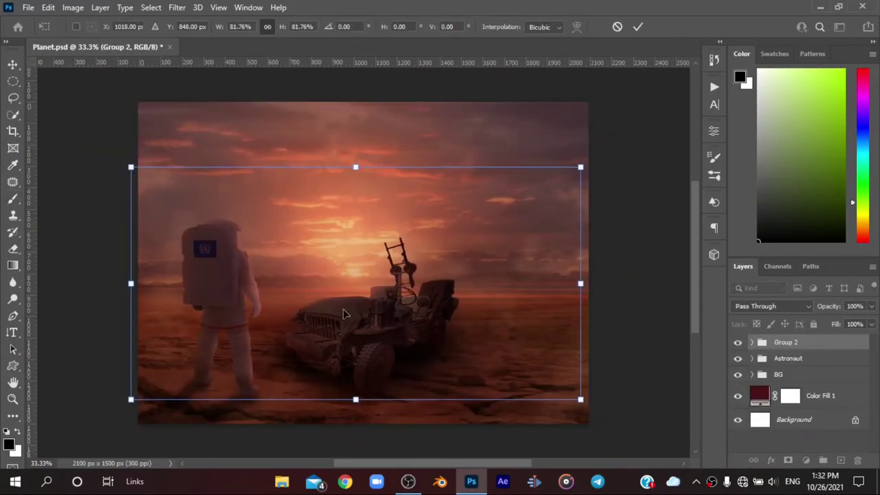
left_click_drag(375, 322, 473, 354)
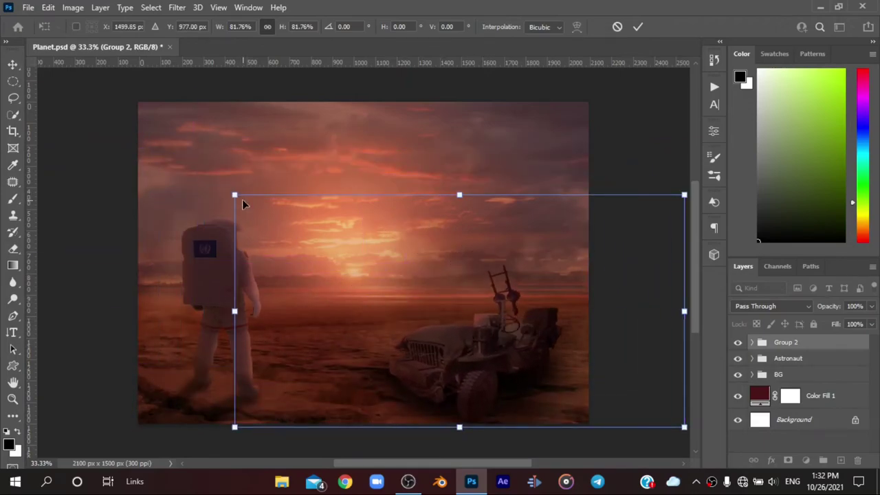
key("Escape")
Step: Move the jeep group further right and slightly up, and commit the transform
key("ctrl+t")
left_click_drag(319, 326, 441, 320)
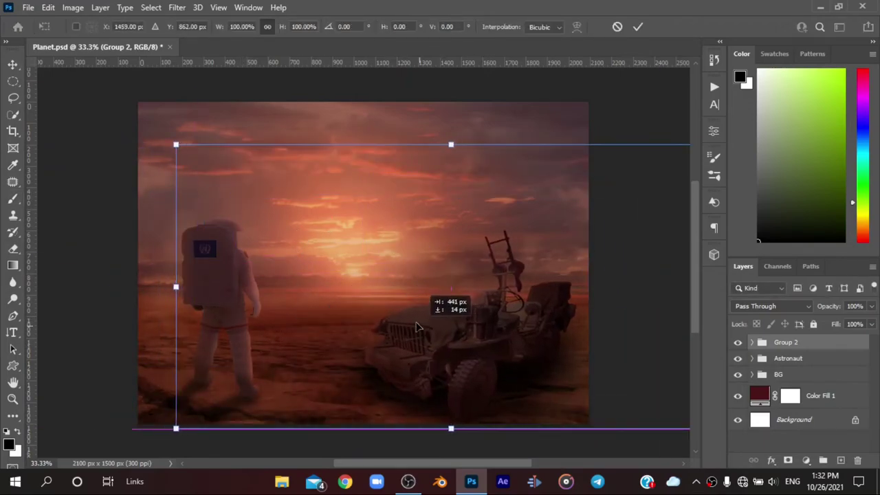
left_click_drag(490, 279, 484, 255)
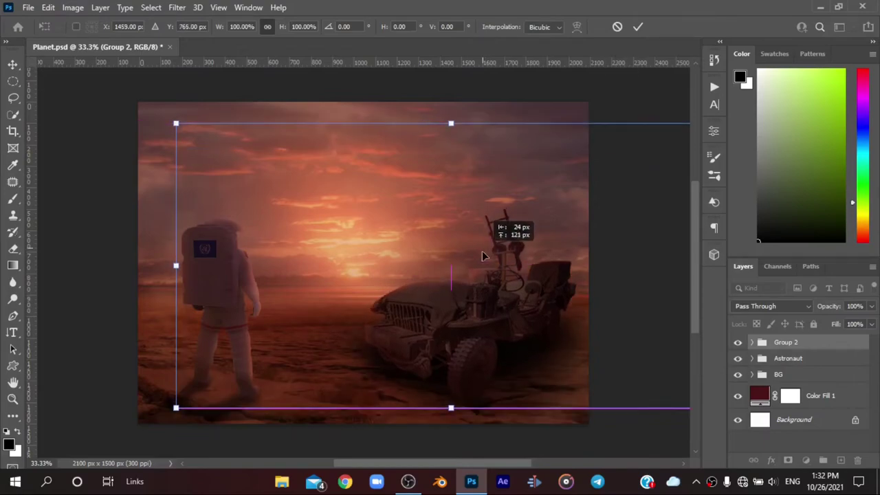
left_click(637, 26)
key("b")
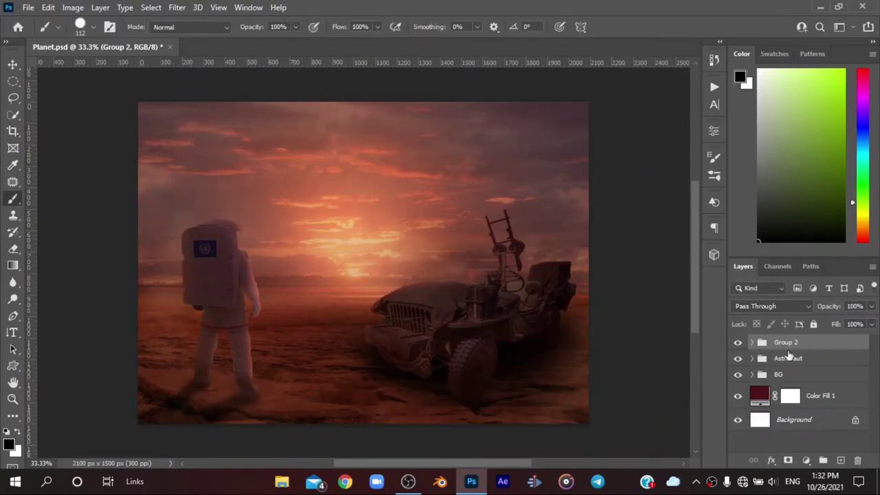
Step: Nudge the jeep group slightly right and down with a free transform
left_click(751, 347)
left_click(751, 347)
key("ctrl+t")
left_click_drag(558, 318, 563, 335)
left_click(638, 26)
Step: Deepen the black output level of the jeep's Levels 5 adjustment
scroll(491, 417, "up", 2)
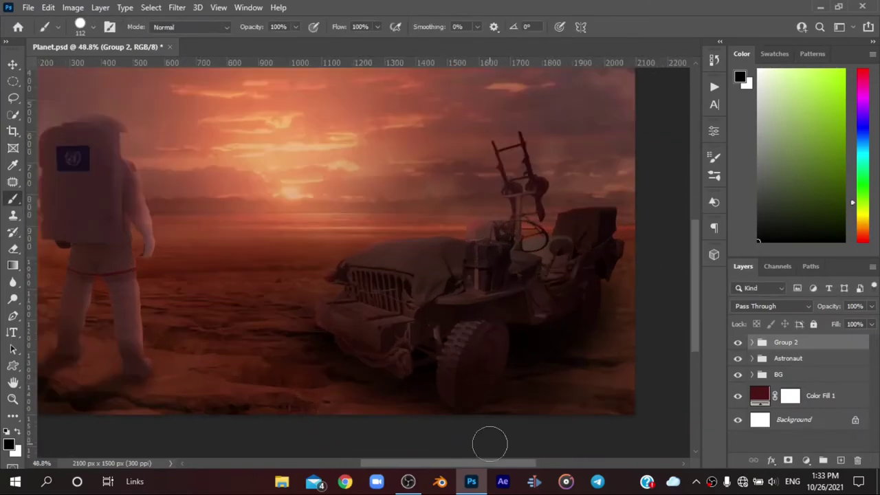
scroll(491, 420, "up", 1)
scroll(475, 416, "down", 2)
scroll(475, 416, "up", 1)
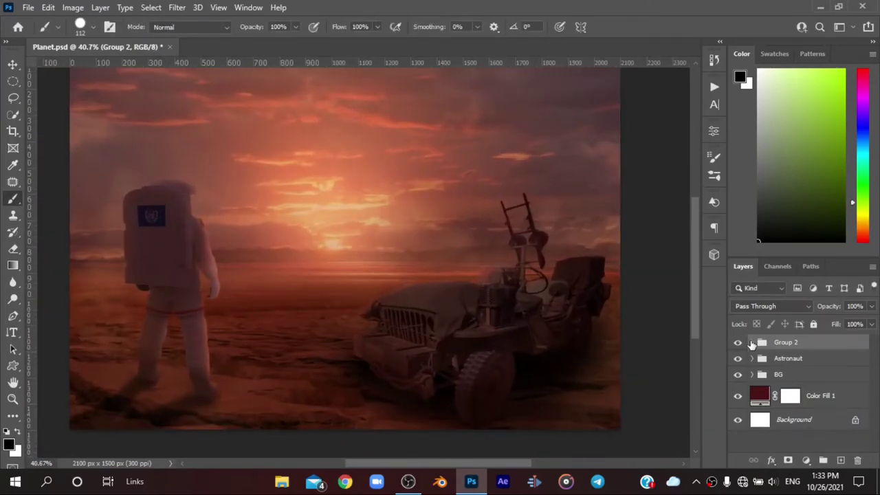
left_click(752, 345)
scroll(797, 392, "down", 3)
double_click(781, 372)
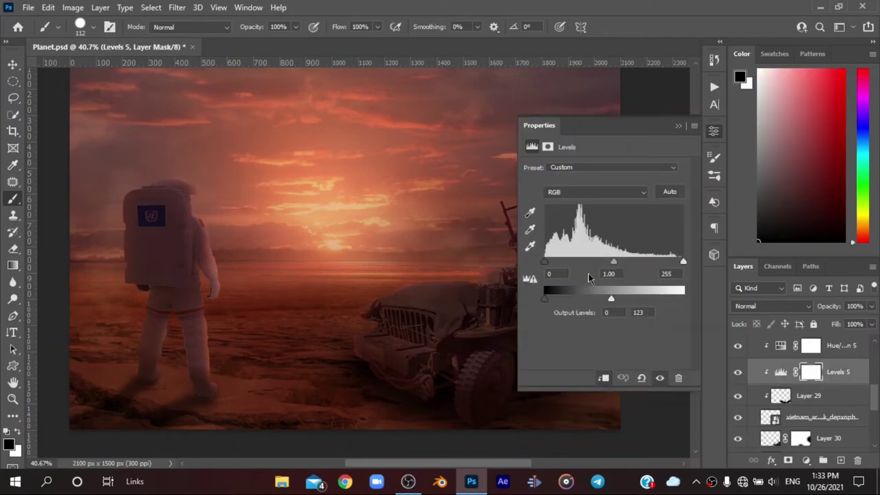
left_click_drag(549, 301, 546, 301)
Step: Add a Brightness/Contrast adjustment clipped to the jeep with brightness -21
left_click(678, 126)
left_click(806, 460)
left_click(800, 275)
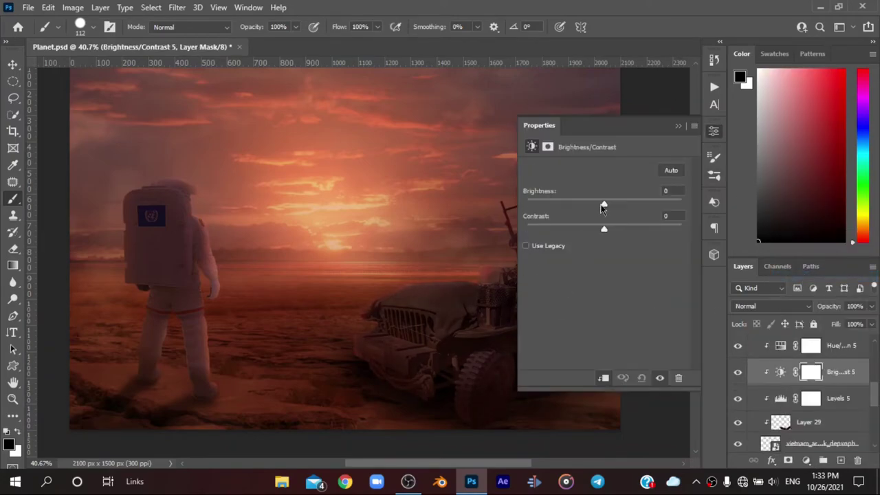
left_click_drag(603, 204, 594, 214)
left_click(677, 126)
key("ctrl+0")
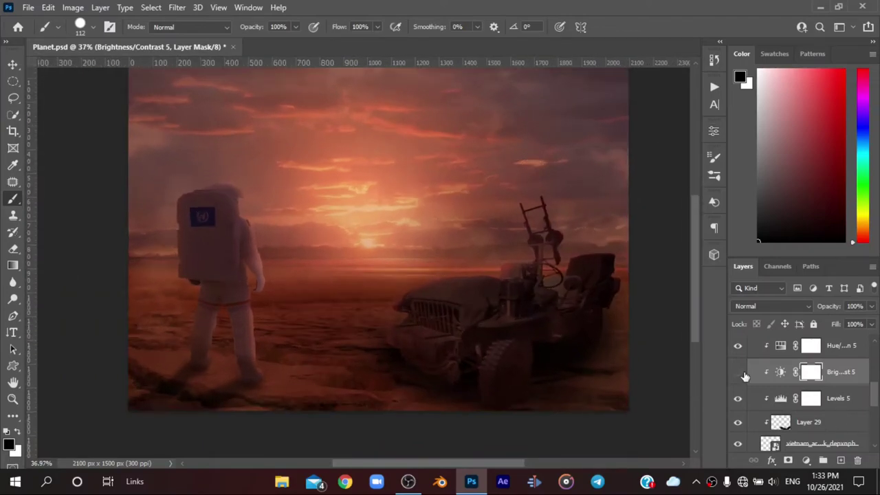
scroll(839, 392, "down", 2)
scroll(838, 391, "down", 2)
scroll(825, 399, "up", 2)
scroll(811, 405, "up", 1)
scroll(801, 413, "up", 1)
scroll(801, 413, "up", 5)
Step: Add Layer 36 above Layer 35 and paint dark red shading over the jeep
left_click(807, 400)
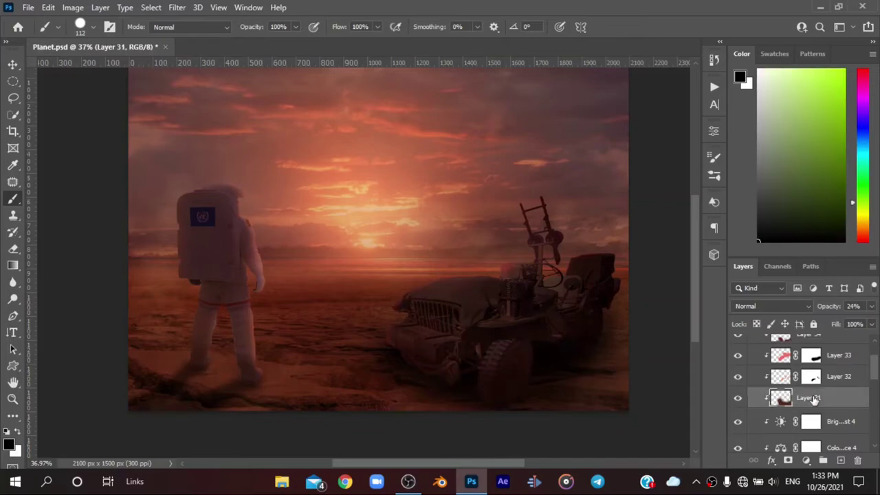
scroll(807, 400, "up", 1)
left_click(840, 460)
left_click(570, 186, "alt")
right_click(492, 110)
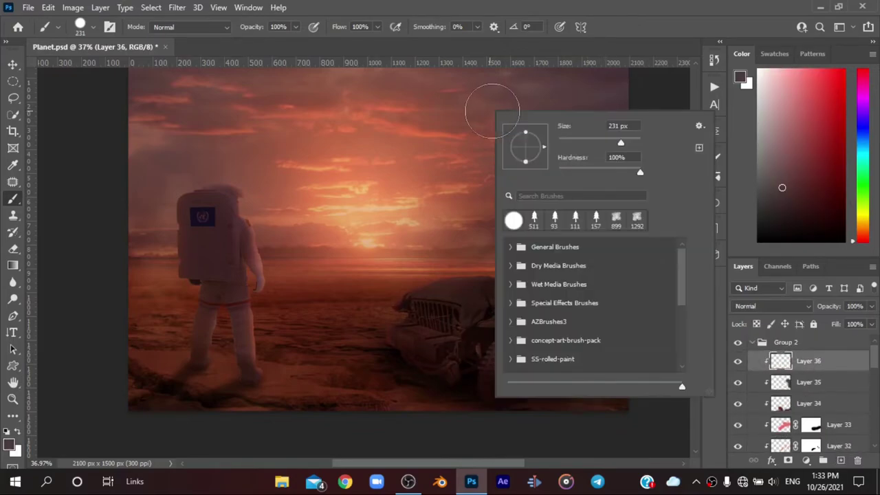
key("Escape")
mouse_move(806, 311)
left_mouse_down()
mouse_move(840, 314)
mouse_move(828, 311)
left_mouse_up()
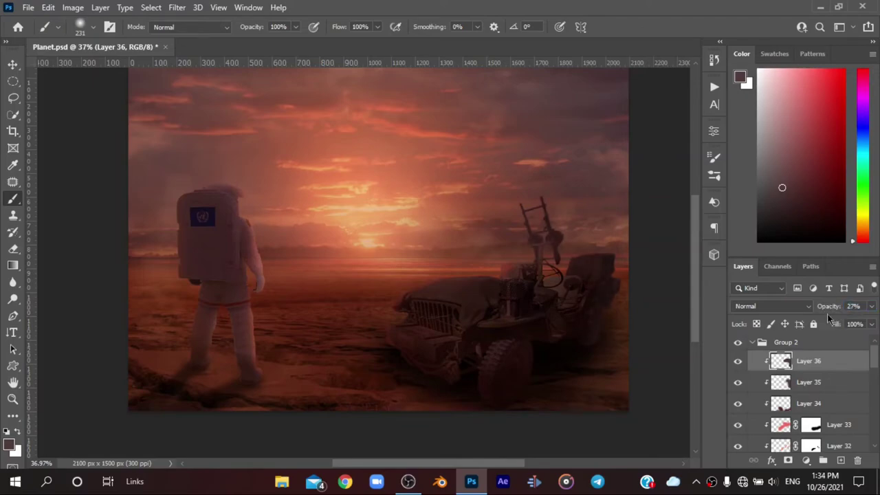
Step: Paint orange light on clipped Layer 37, set to Screen at 16% opacity
scroll(694, 318, "up", 1)
left_click(751, 344)
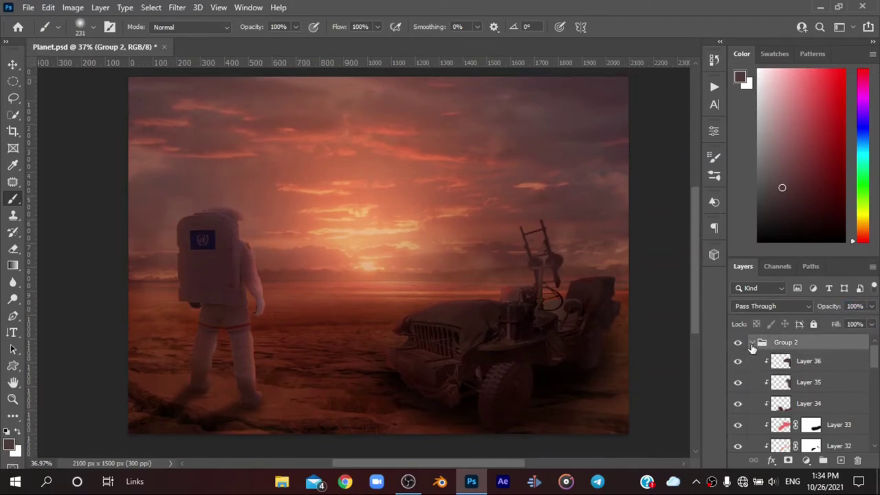
left_click(809, 361)
left_click(840, 460)
left_click(397, 221, "alt")
mouse_move(398, 330)
left_mouse_down()
mouse_move(476, 267)
mouse_move(550, 261)
left_mouse_up()
left_click(769, 306)
left_click(750, 255)
mouse_move(829, 306)
left_mouse_down()
mouse_move(812, 310)
mouse_move(835, 315)
left_mouse_up()
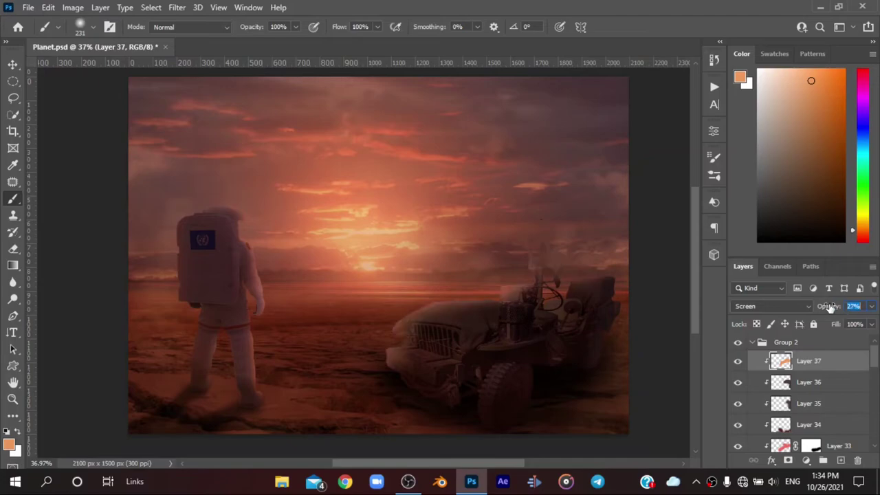
left_click(754, 342)
Step: On a new layer, paint orange dust clouds across the lower scene with the CLOD 1 brush
left_click(840, 460)
right_click(308, 143)
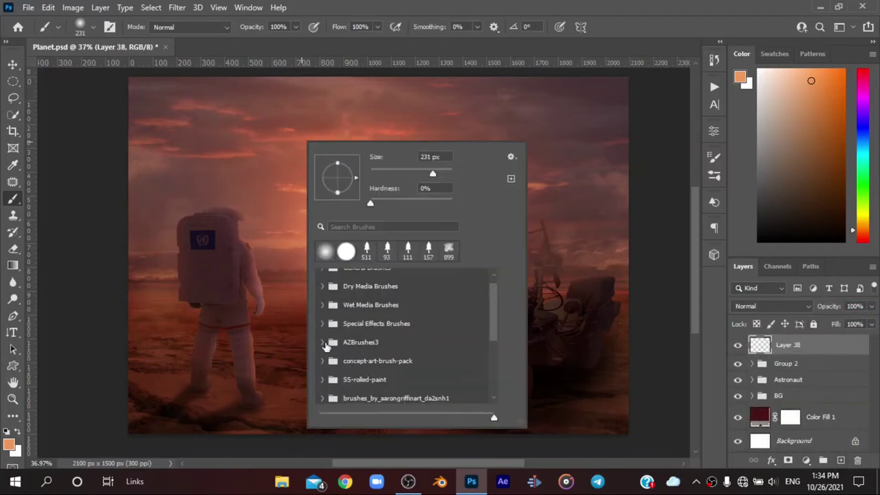
scroll(343, 322, "down", 3)
left_click(335, 385)
left_click(334, 307)
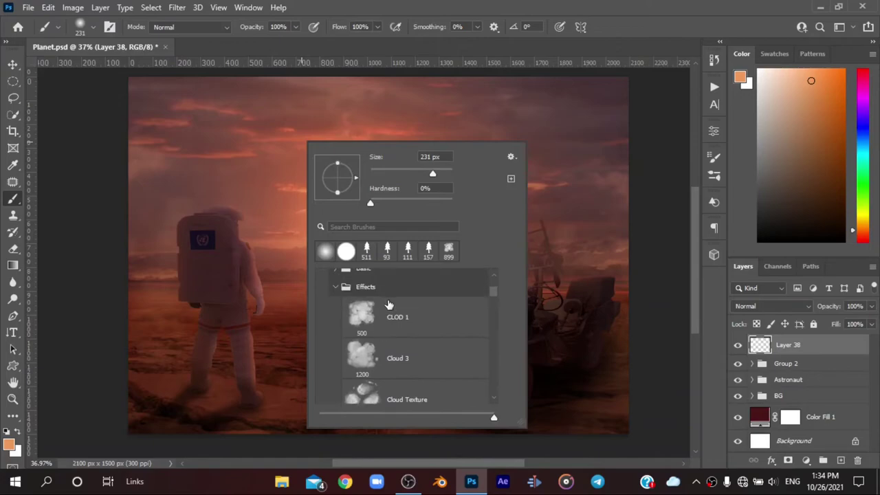
double_click(384, 310)
left_click_drag(191, 329, 373, 295)
key("ctrl+z")
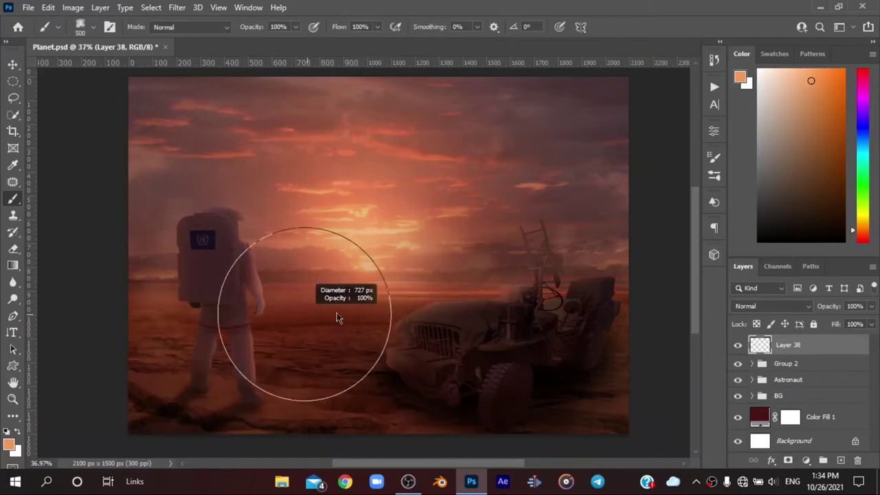
mouse_move(304, 314)
left_mouse_down()
mouse_move(491, 274)
mouse_move(550, 388)
left_mouse_up()
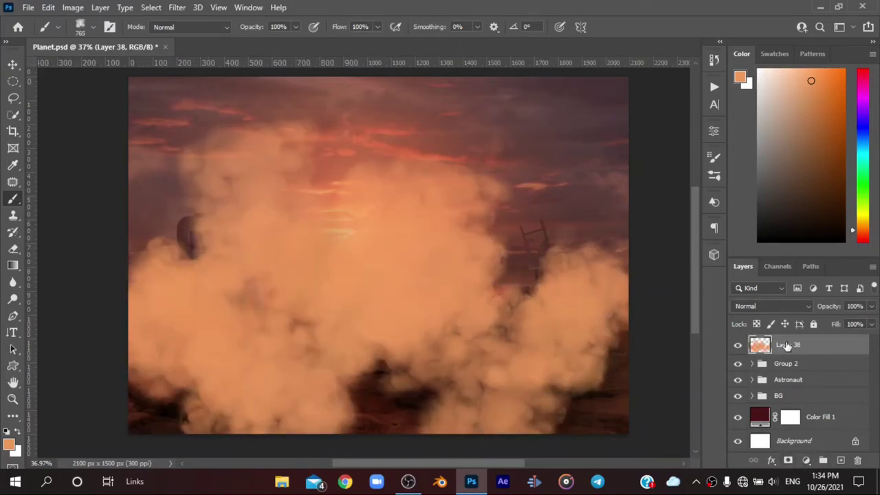
Step: Mask away most of the dust in black, set Layer 38 to 59% opacity, and add empty Layer 39
left_click(788, 459)
key("d")
mouse_move(275, 206)
left_mouse_down()
mouse_move(275, 265)
mouse_move(660, 334)
mouse_move(416, 369)
left_mouse_up()
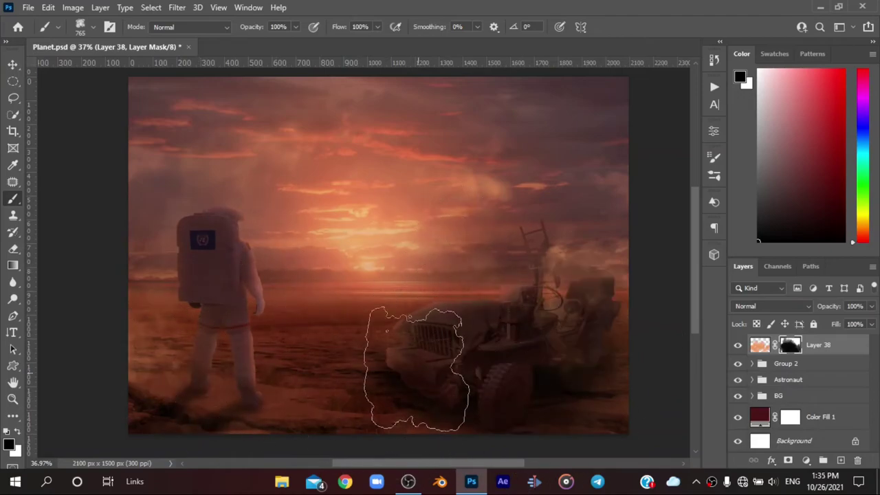
left_click(769, 308)
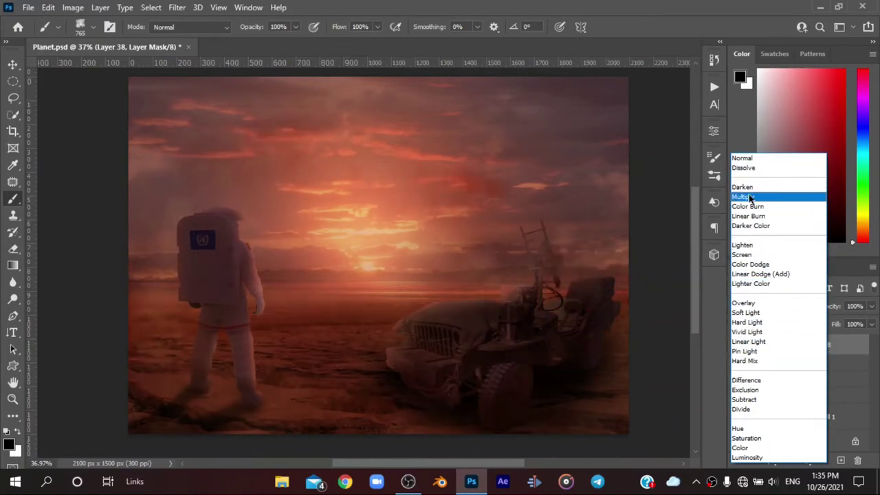
left_click(742, 158)
left_click(760, 345)
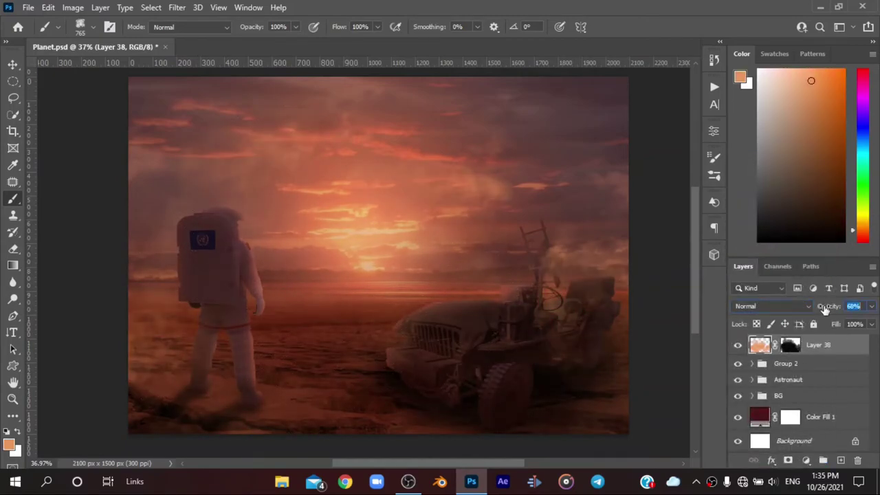
left_click_drag(831, 307, 839, 307)
scroll(284, 374, "up", 3)
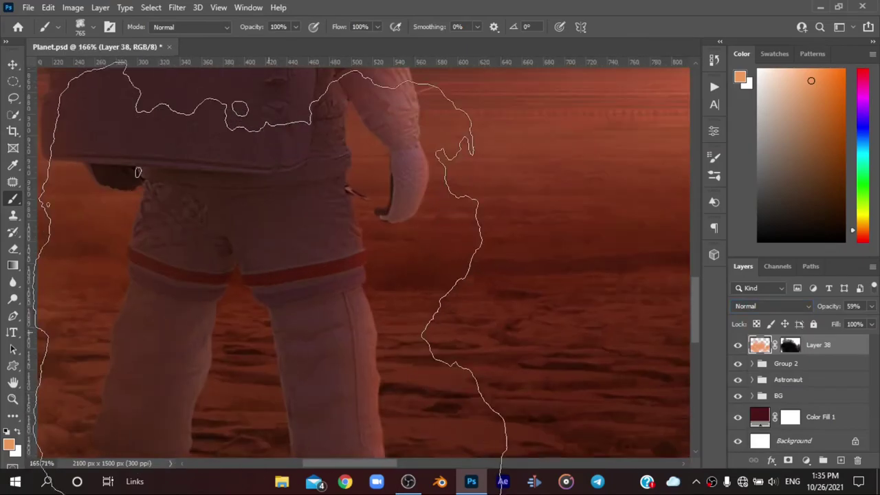
scroll(251, 344, "down", 3)
scroll(305, 344, "down", 2)
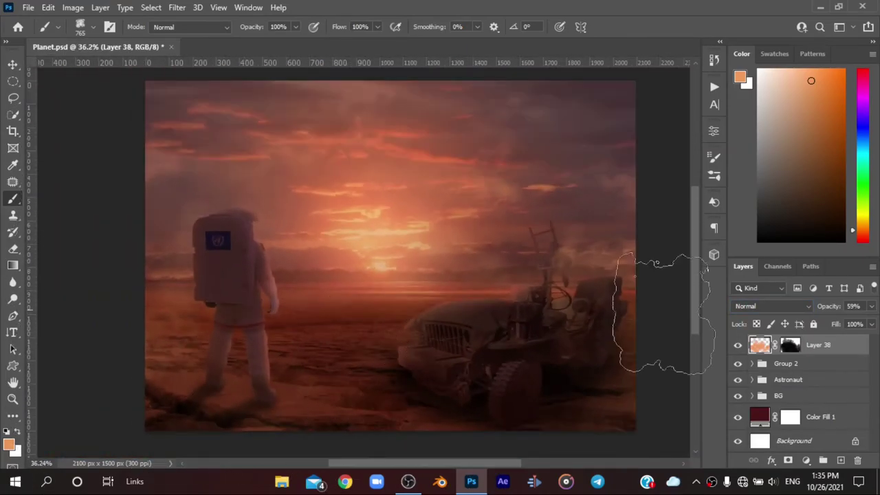
key("ctrl+shift+alt+n")
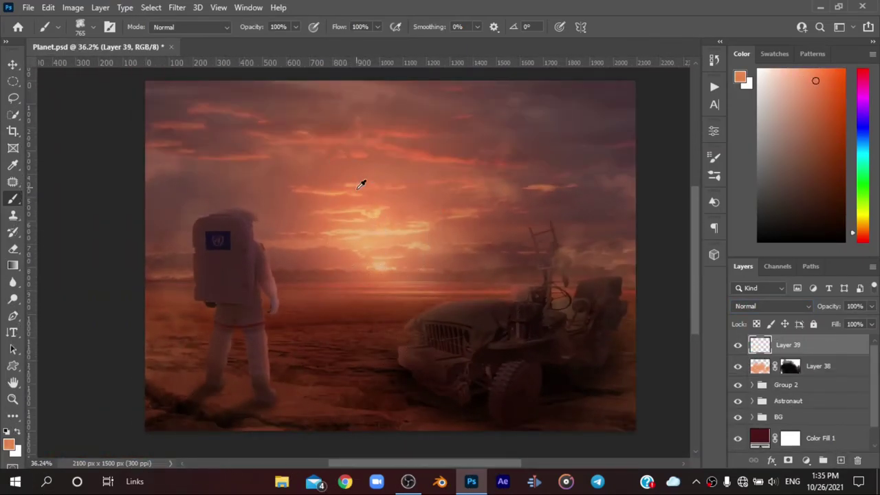
Step: Paint a soft orange Overlay glow over the sun on Layer 39 and enlarge it
right_click(369, 175)
left_click(352, 287)
left_click(382, 238)
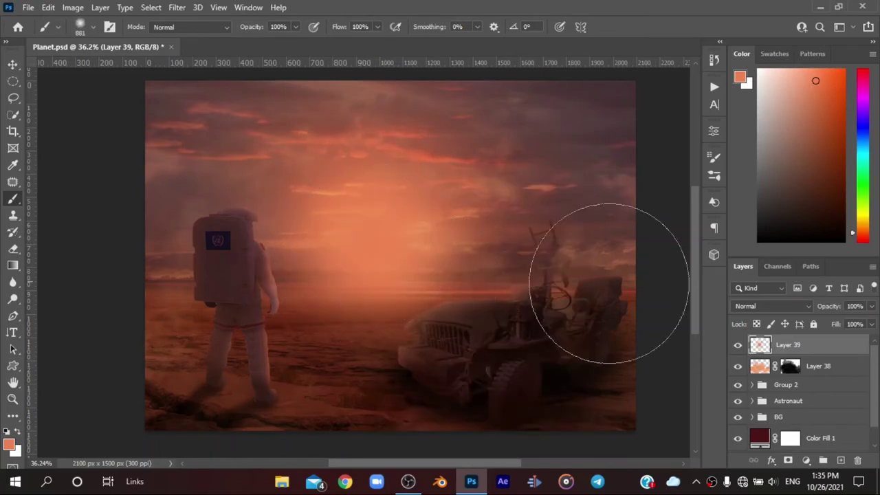
left_click(775, 308)
left_click(767, 309)
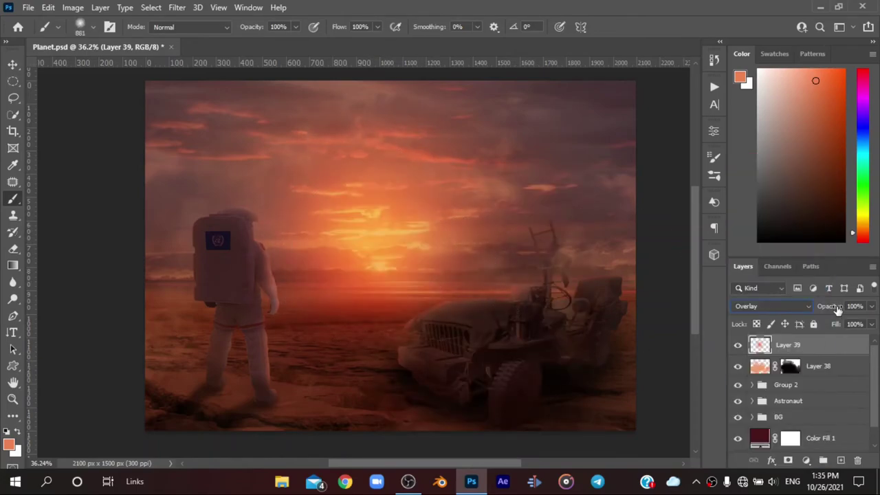
key("ctrl+t")
left_click_drag(540, 412, 462, 327)
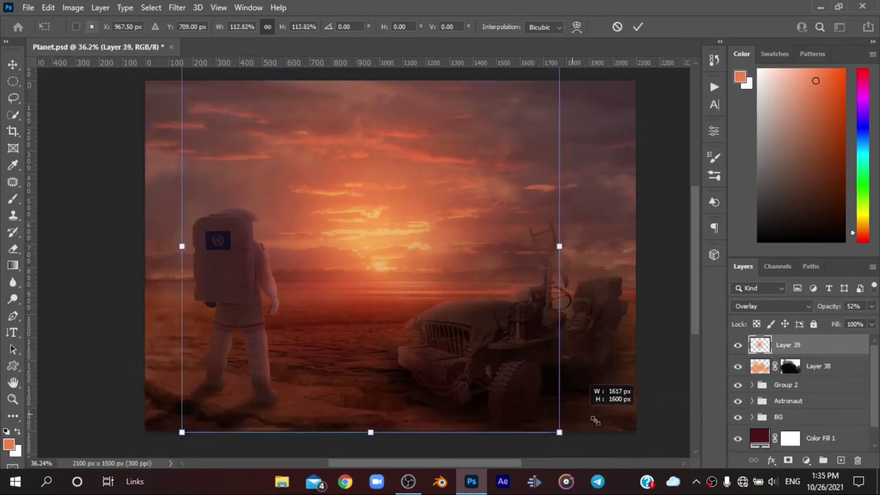
scroll(461, 327, "down", 2)
scroll(413, 261, "down", 1)
key("Return")
Step: Paint a peach glow over the sun on new Layer 40 in Screen mode at 71% opacity
key("b")
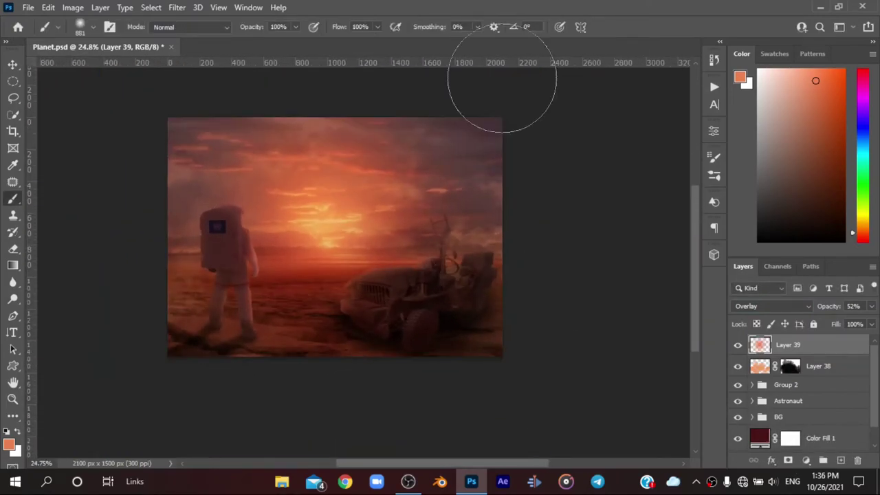
scroll(501, 206, "up", 3)
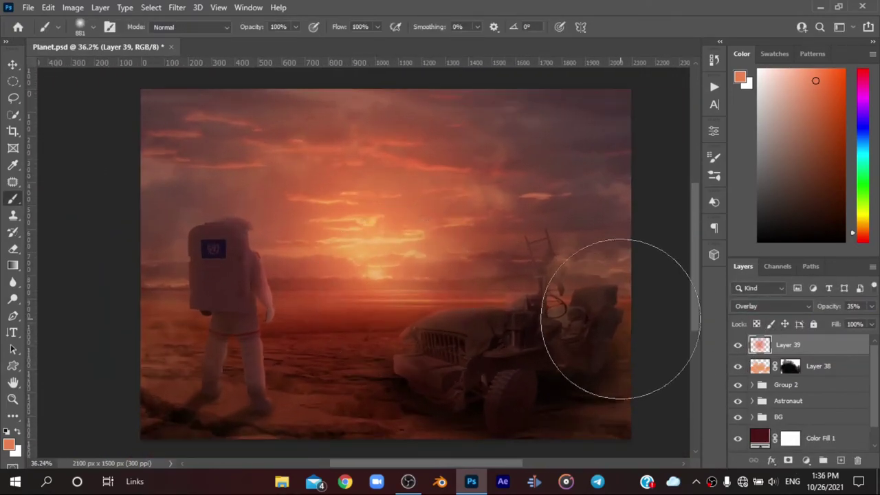
scroll(624, 314, "down", 1)
left_click(372, 258, "alt")
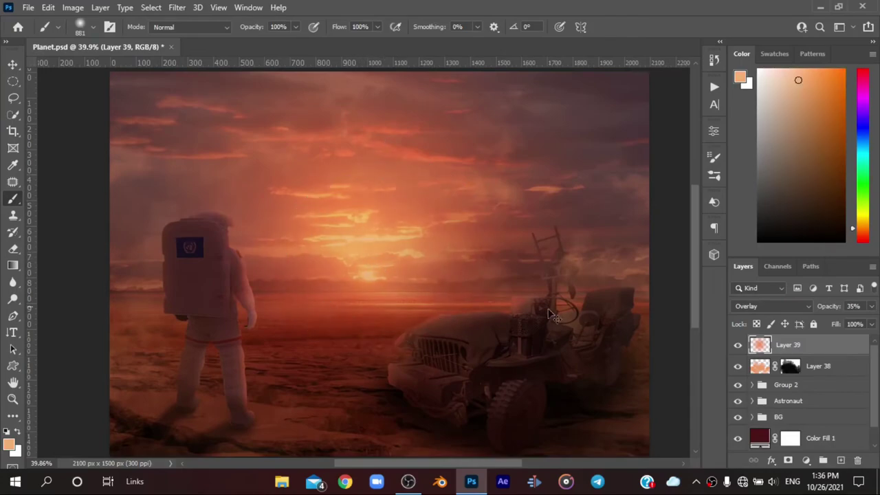
key("ctrl+shift+alt+n")
left_click_drag(369, 290, 450, 280)
left_click(770, 306)
left_click(770, 253)
left_click_drag(829, 306, 811, 306)
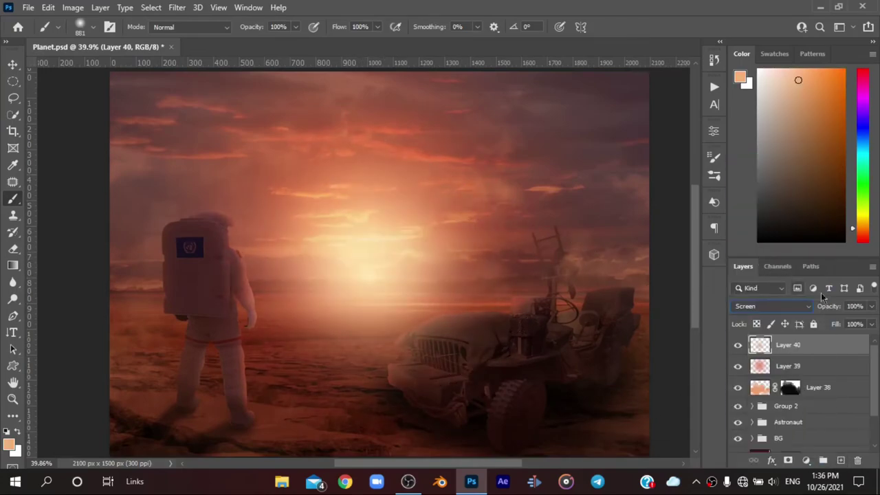
Step: Enlarge the sun glow to about 160%, lower it to 22% opacity, and move it below Layer 39
key("ctrl+t")
scroll(483, 268, "down", 3)
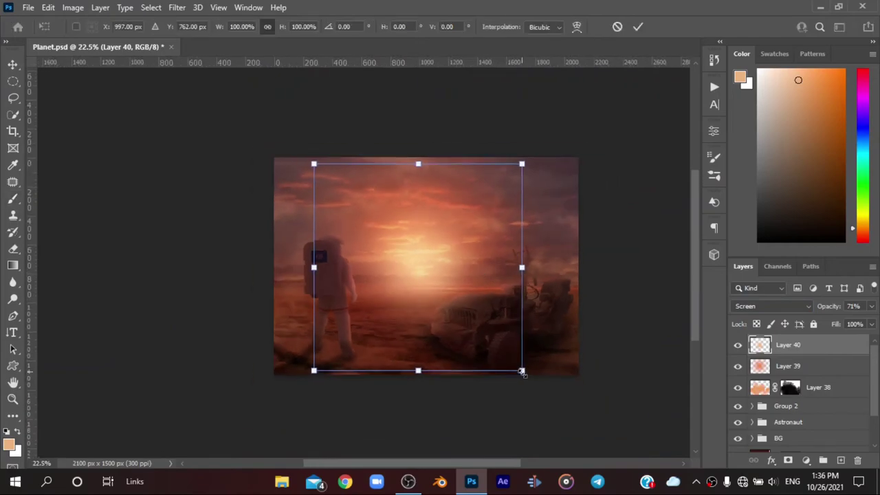
left_click_drag(522, 367, 625, 392)
left_click(637, 27)
left_click_drag(828, 306, 807, 307)
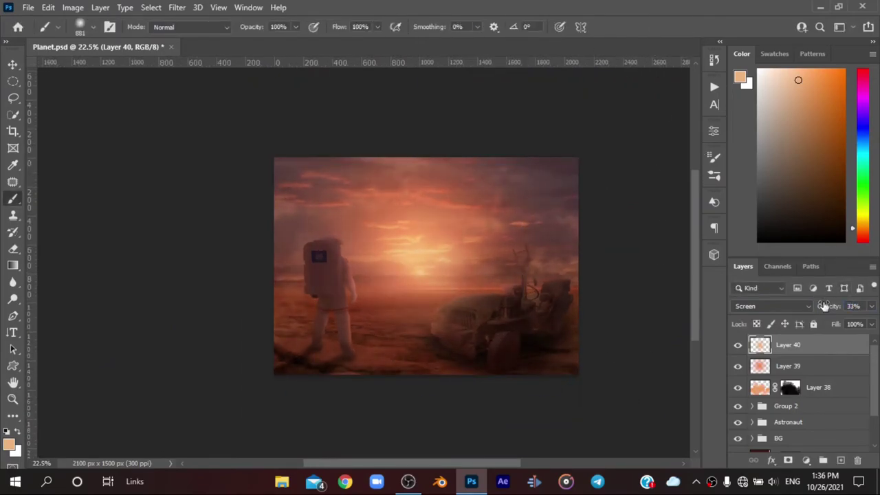
left_click_drag(813, 358, 813, 377)
Step: Toggle Layer 40 off and on to compare the glow, then expand Group 2's jeep layers
scroll(488, 300, "up", 3)
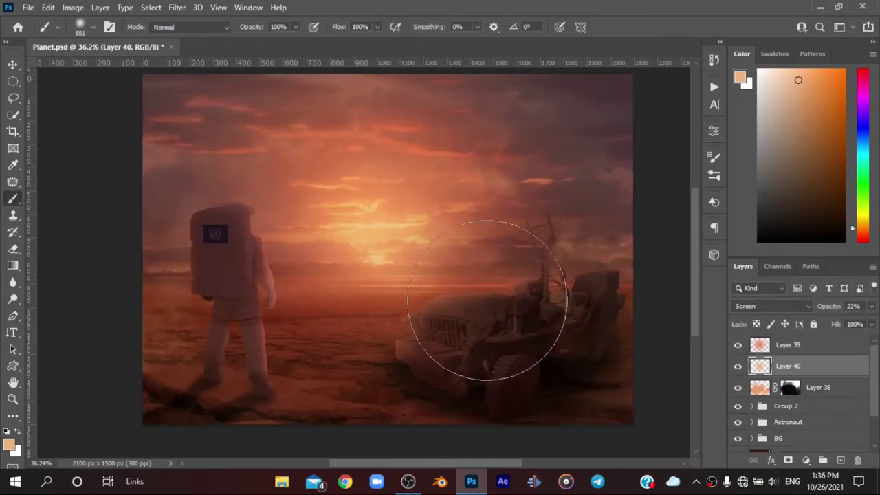
left_click(738, 366)
left_click(737, 365)
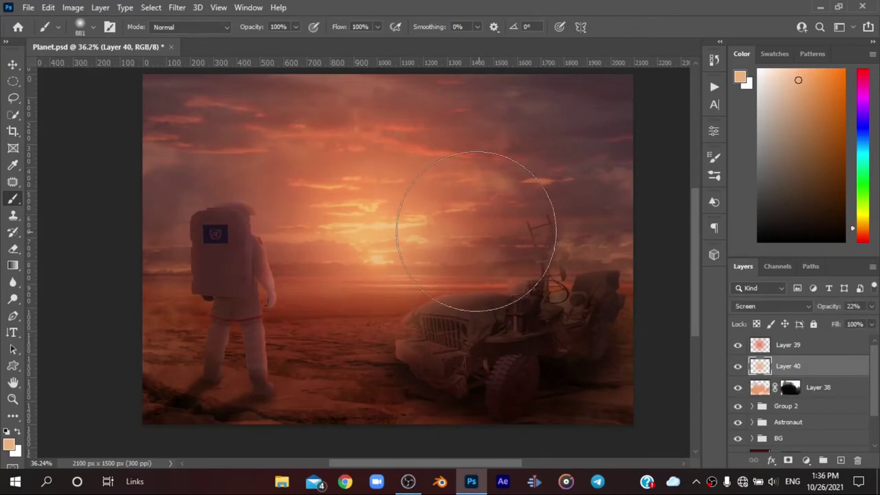
scroll(481, 262, "down", 1)
scroll(570, 285, "up", 1)
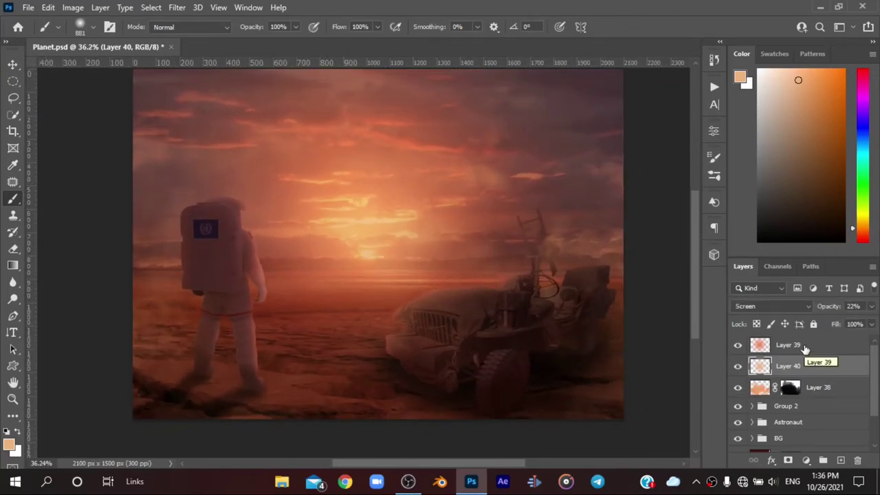
scroll(801, 411, "down", 1)
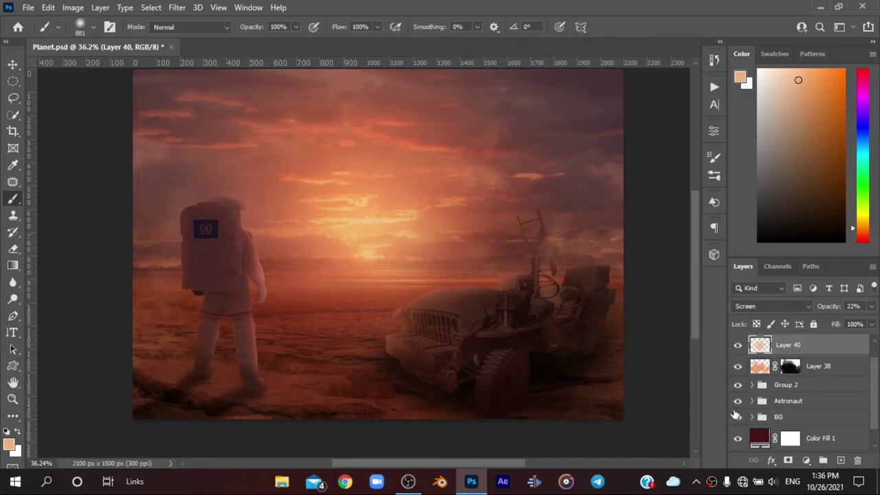
scroll(808, 364, "up", 1)
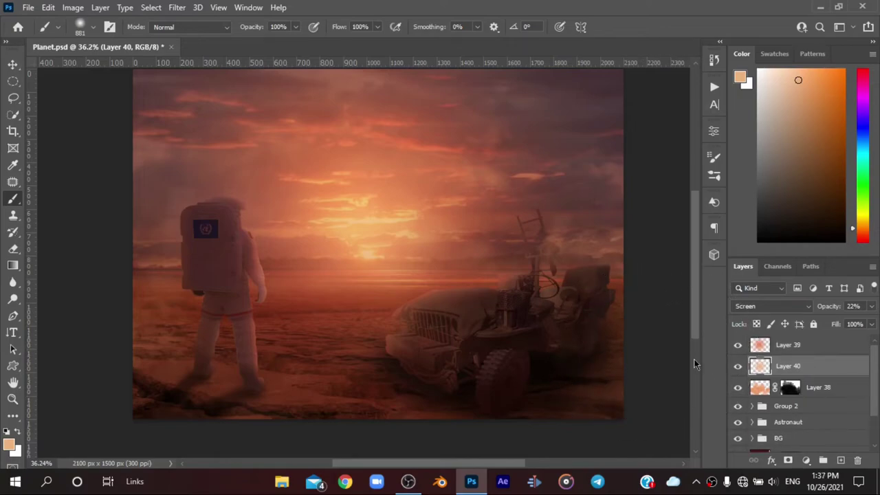
scroll(694, 310, "up", 1)
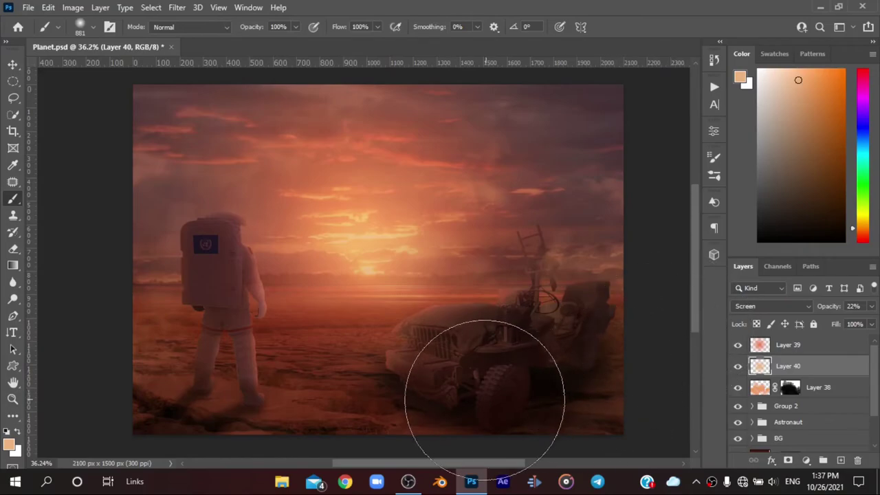
scroll(471, 412, "up", 3)
scroll(373, 324, "up", 5)
scroll(186, 282, "down", 2)
scroll(227, 248, "down", 2)
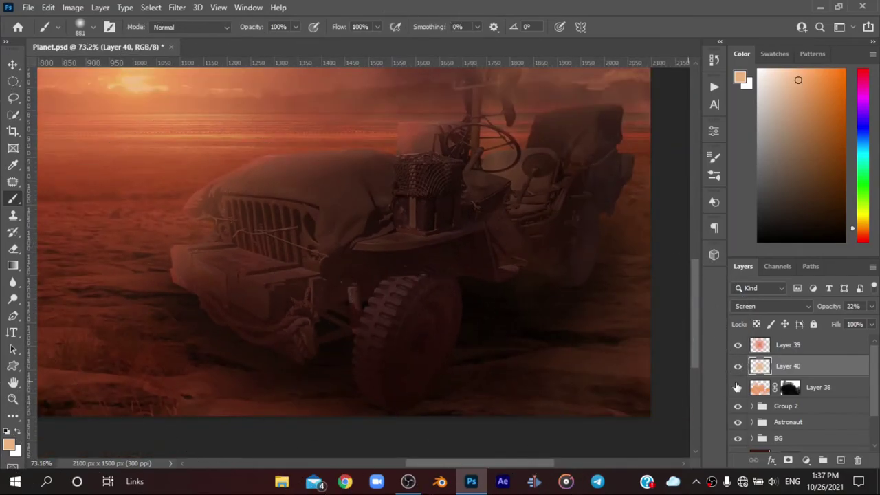
left_click(752, 405)
scroll(811, 391, "down", 3)
Step: Add Layer 41 in Overlay at lowered opacity, plus a clipped Layer 42 above Layer 29
left_click(828, 389)
left_click(841, 460)
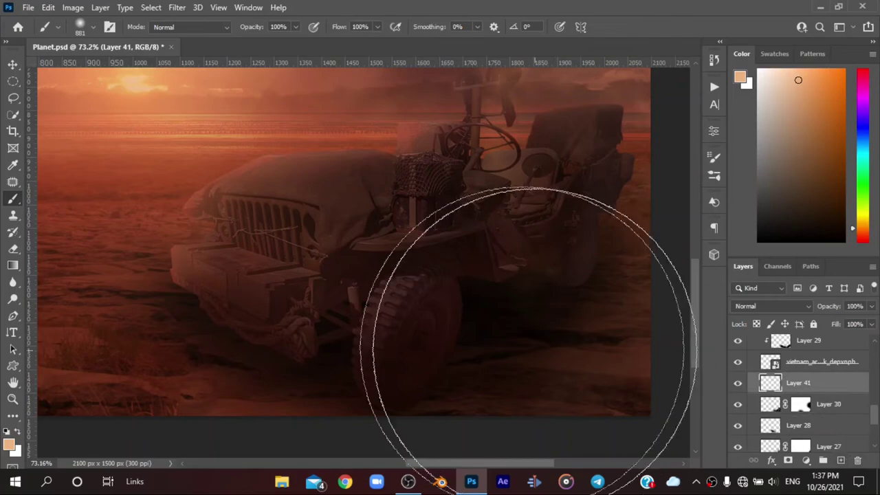
key("d")
left_click(790, 307)
left_click(790, 311)
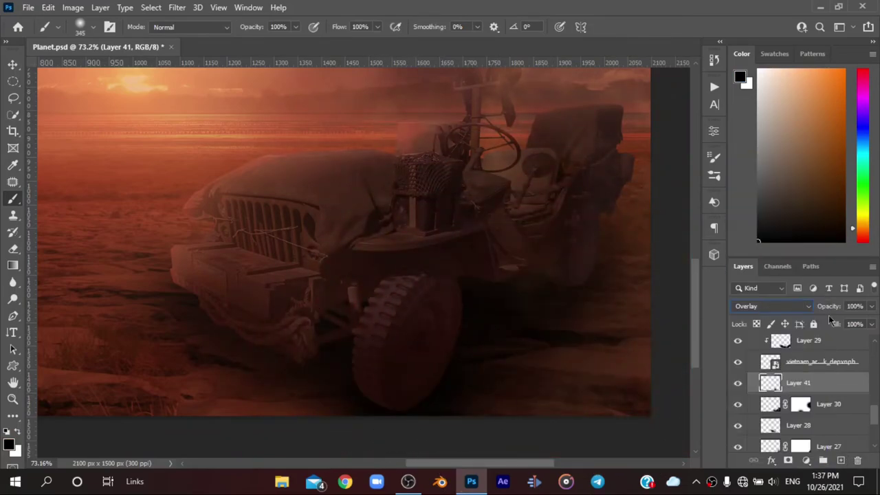
left_click_drag(848, 307, 821, 311)
left_click(808, 340)
key("ctrl+shift+alt+n")
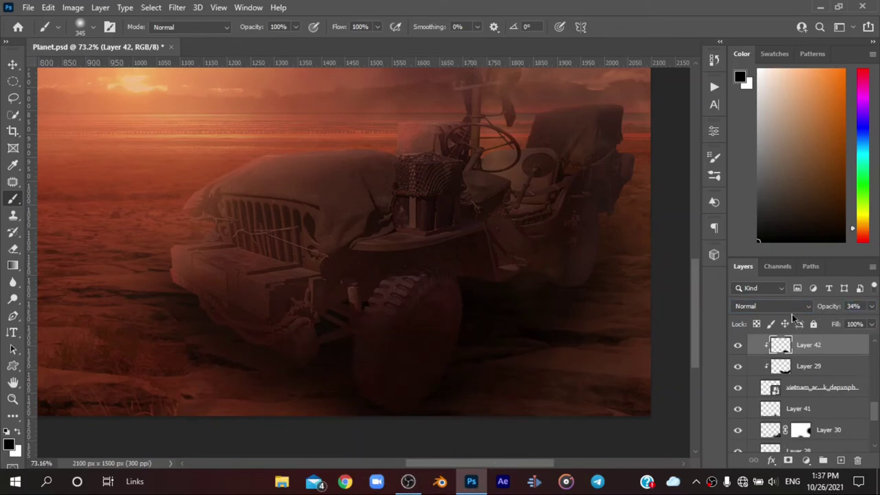
Step: Add a layer mask to the jeep photo layer and choose the Texture paint brush 2 brush
scroll(820, 387, "up", 1)
left_click(820, 408)
left_click(788, 460)
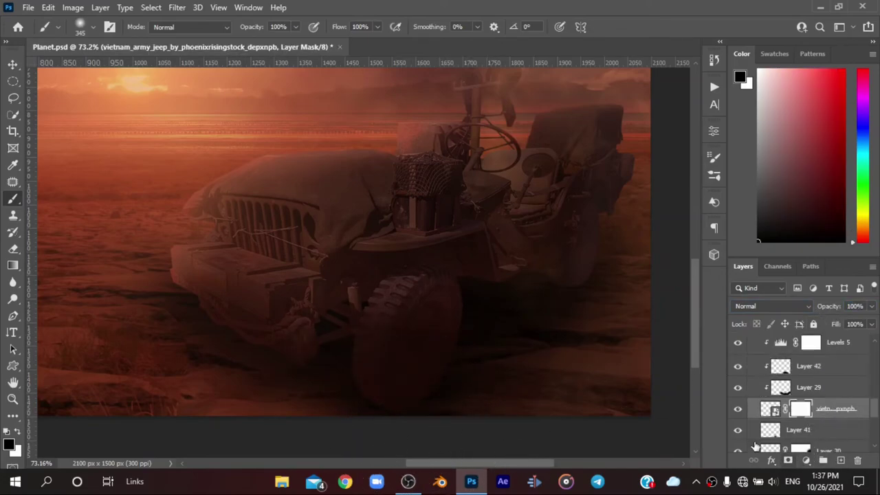
right_click(204, 116)
left_click(232, 264)
scroll(268, 307, "down", 10)
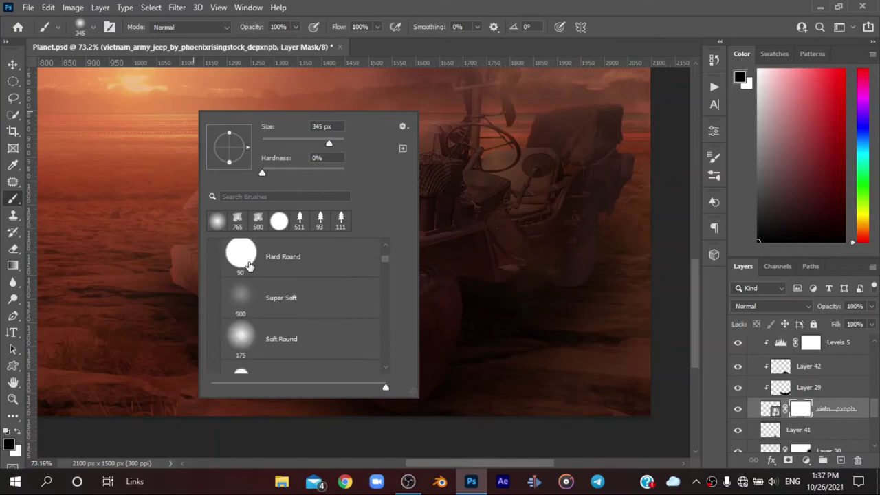
double_click(268, 308)
Step: Bring up the Levels 5 adjustment settings
scroll(447, 353, "up", 2)
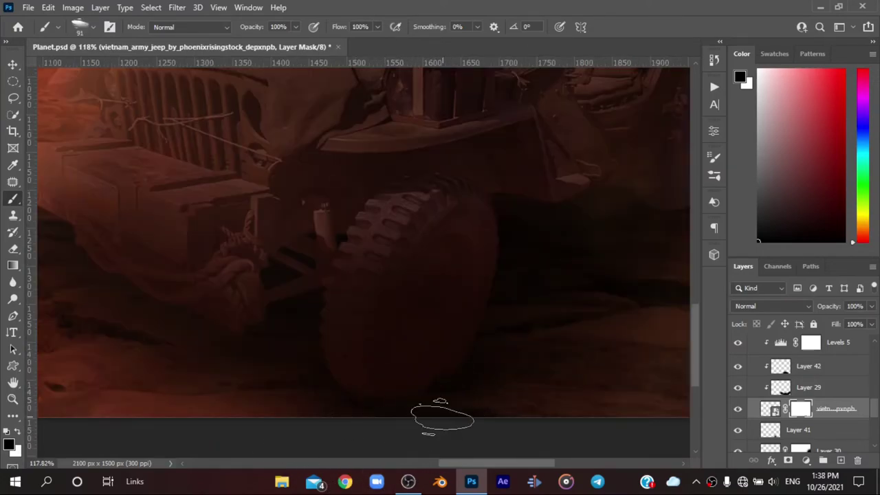
scroll(318, 411, "down", 3)
scroll(319, 410, "up", 3)
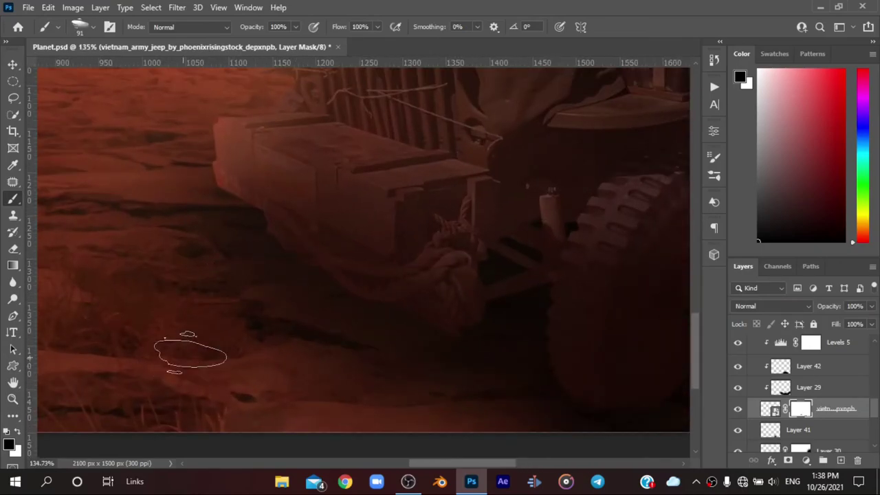
scroll(255, 358, "down", 2)
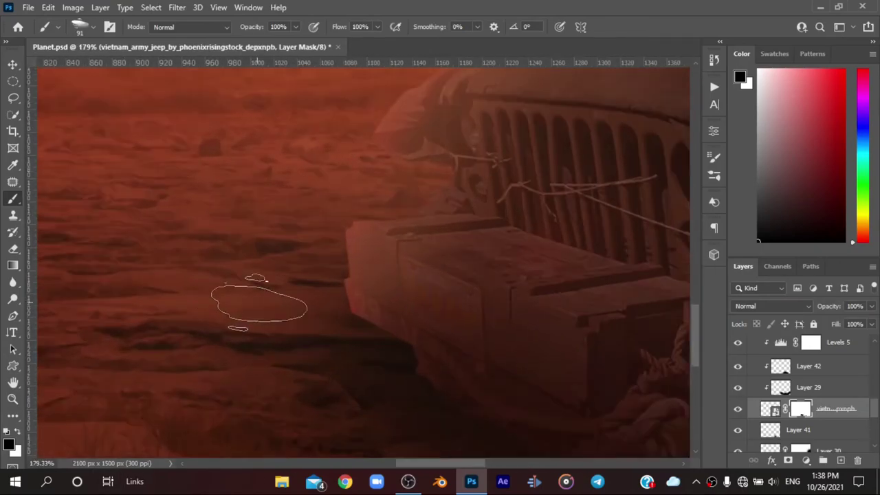
scroll(294, 236, "down", 2)
scroll(479, 250, "up", 2)
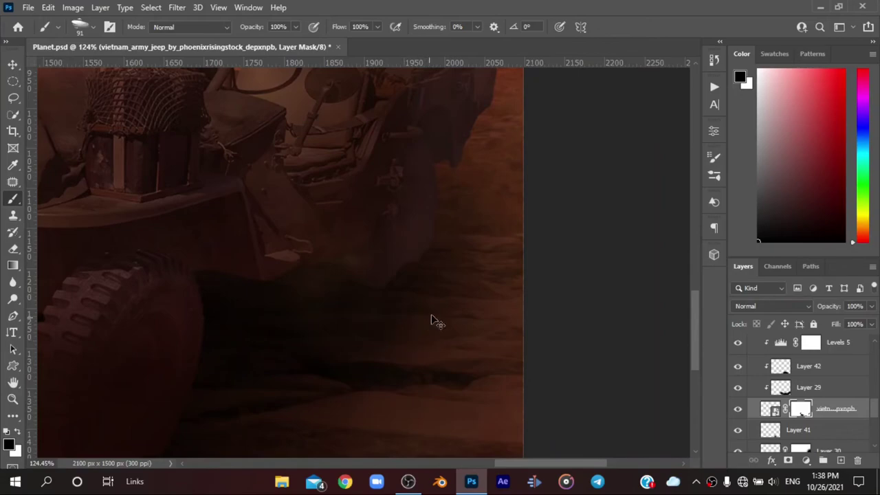
scroll(460, 253, "down", 5)
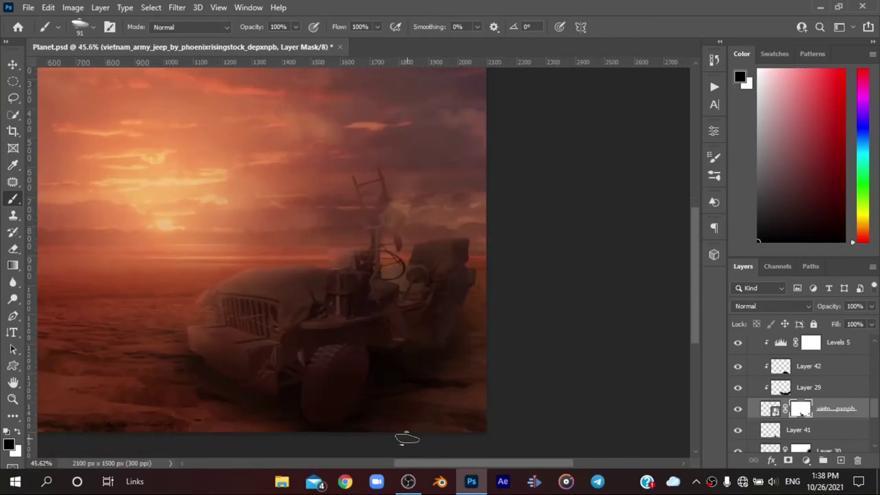
scroll(828, 387, "up", 2)
double_click(780, 384)
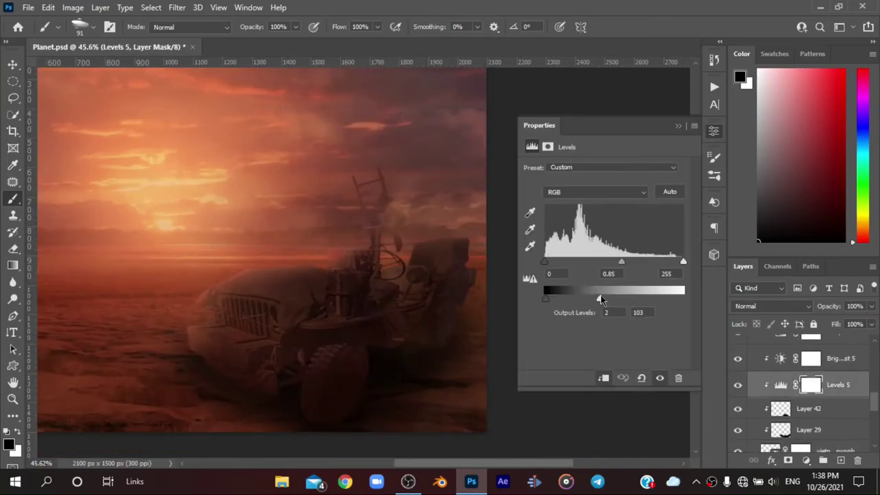
double_click(780, 358)
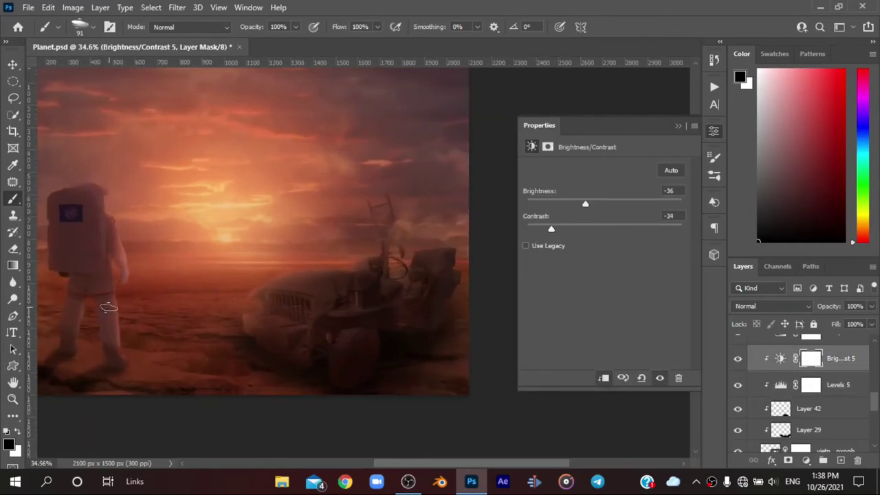
left_click_drag(551, 232, 636, 234)
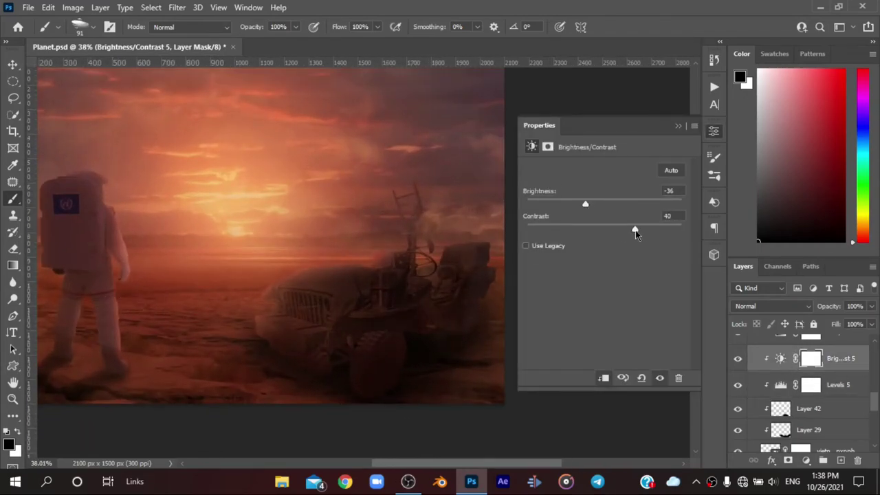
left_click(677, 126)
scroll(556, 353, "down", 3)
scroll(556, 353, "up", 3)
scroll(556, 353, "up", 2)
scroll(787, 386, "down", 2)
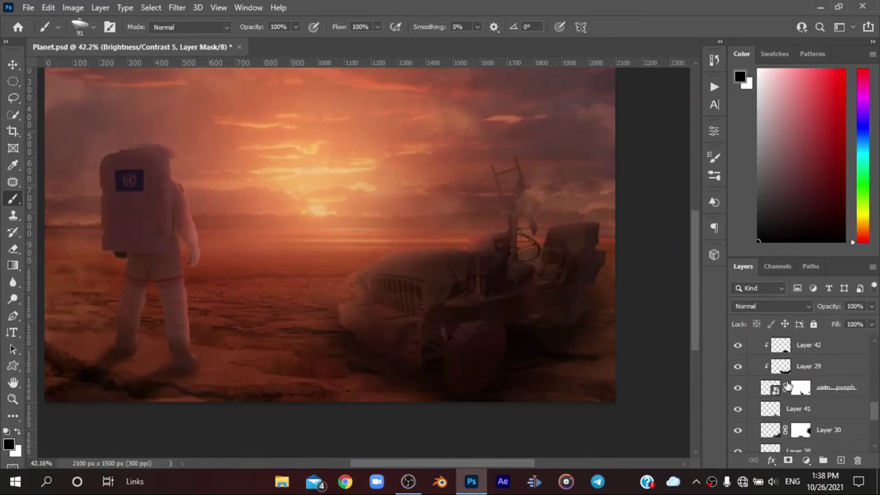
scroll(790, 391, "down", 2)
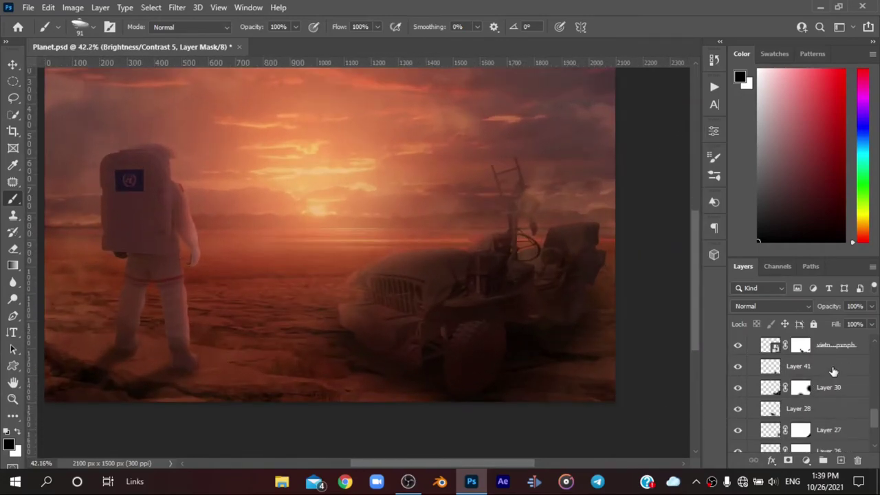
scroll(833, 372, "up", 1)
scroll(833, 371, "up", 2)
double_click(780, 369)
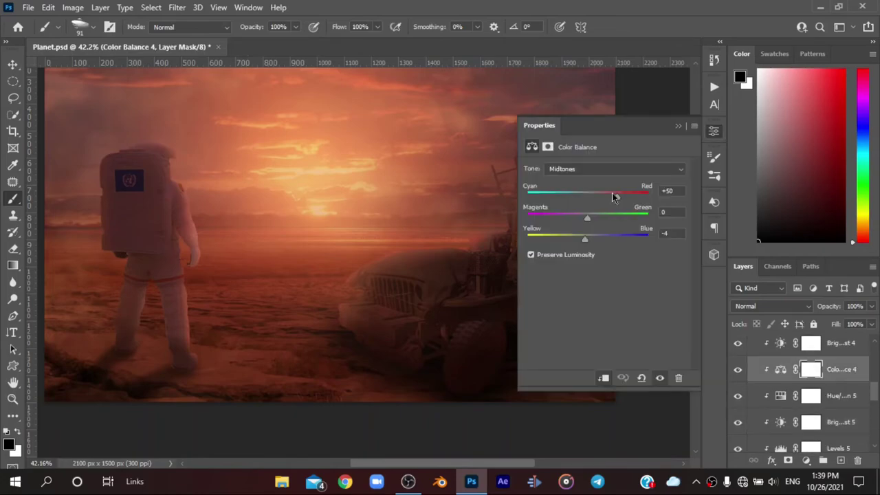
left_click(678, 126)
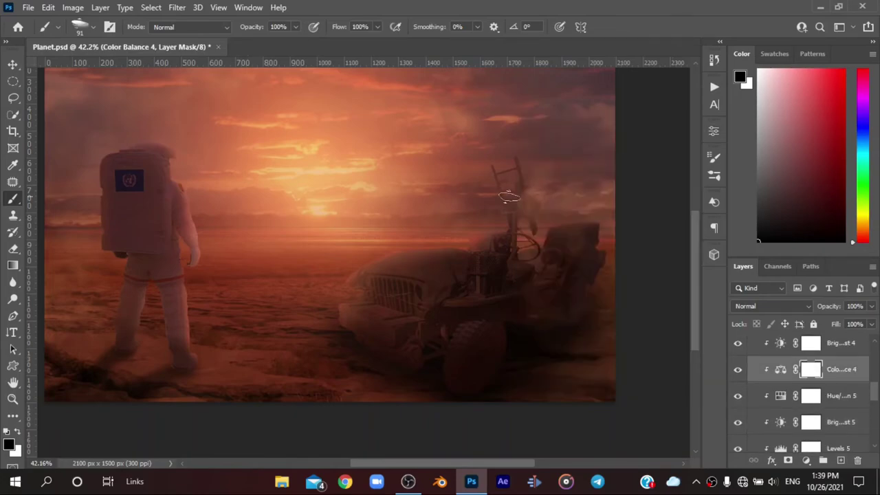
scroll(688, 385, "down", 2)
scroll(563, 433, "up", 2)
scroll(830, 399, "down", 3)
scroll(830, 399, "down", 4)
left_click(834, 411)
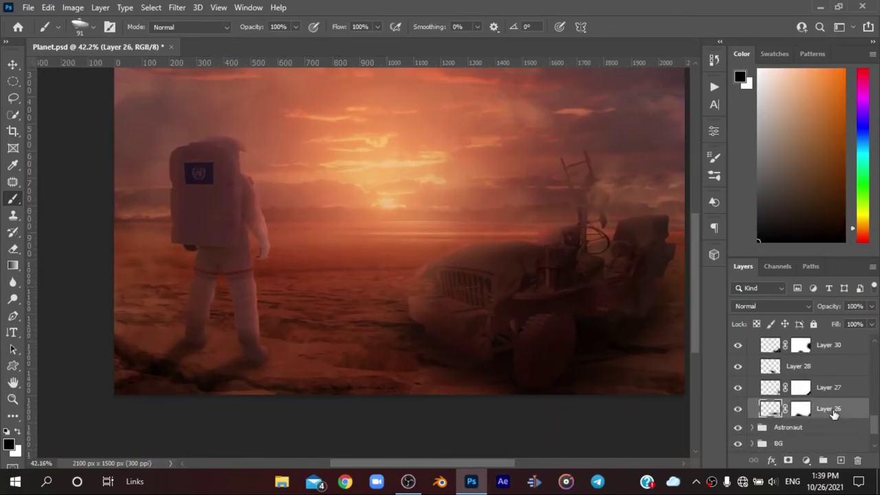
key("alt+bracketright")
key("alt+bracketright")
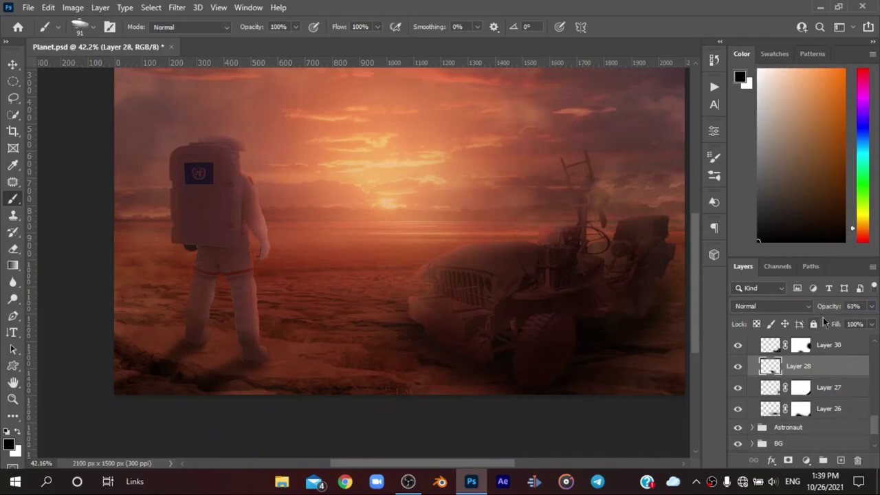
key("alt+bracketright")
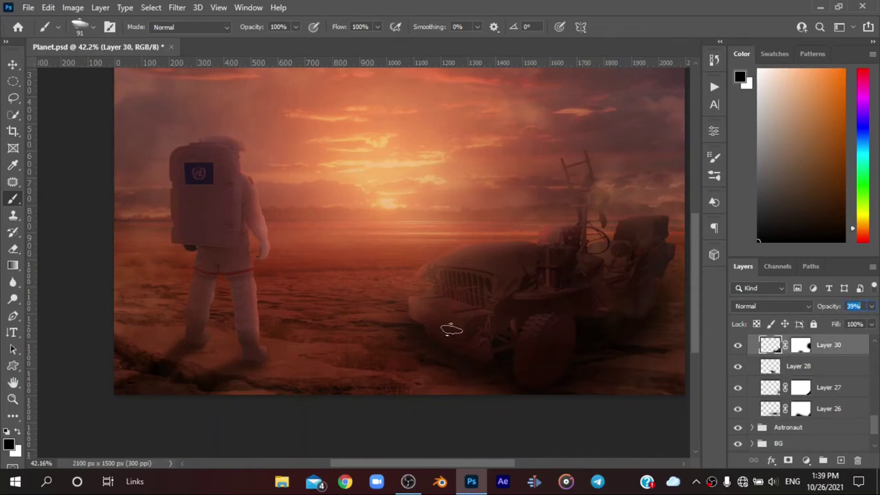
scroll(449, 334, "down", 3)
scroll(506, 328, "up", 3)
scroll(505, 331, "down", 2)
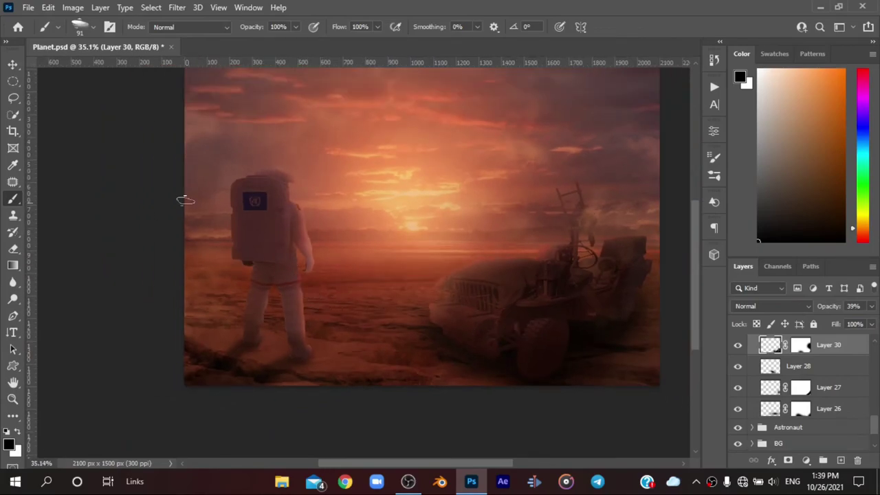
scroll(378, 247, "down", 2)
scroll(379, 251, "up", 2)
key("z")
scroll(395, 76, "up", 1)
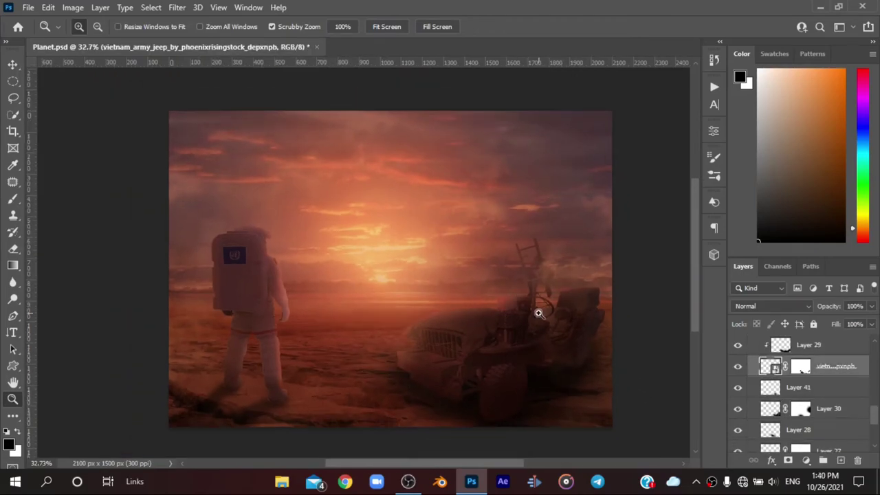
Step: Slant the jeep's top-left corner up and left, and commit the distortion
key("ctrl+t")
right_click(536, 302)
key("Escape")
left_click_drag(401, 246, 333, 219)
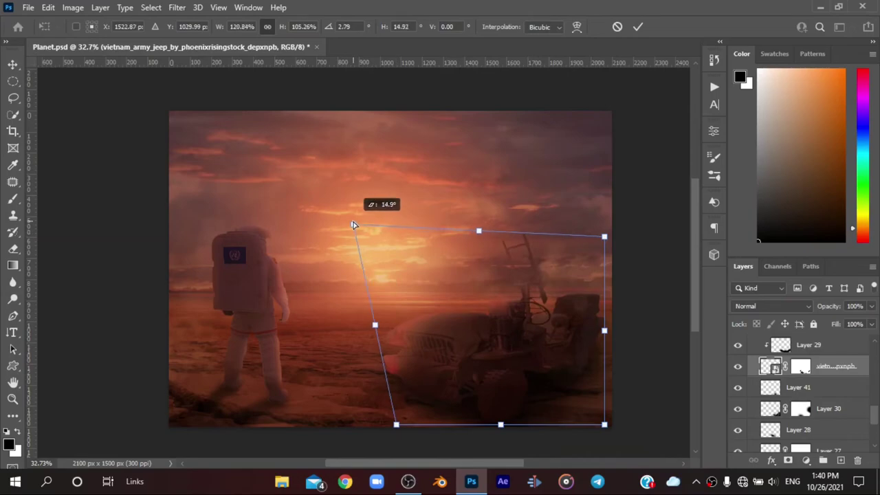
key("Return")
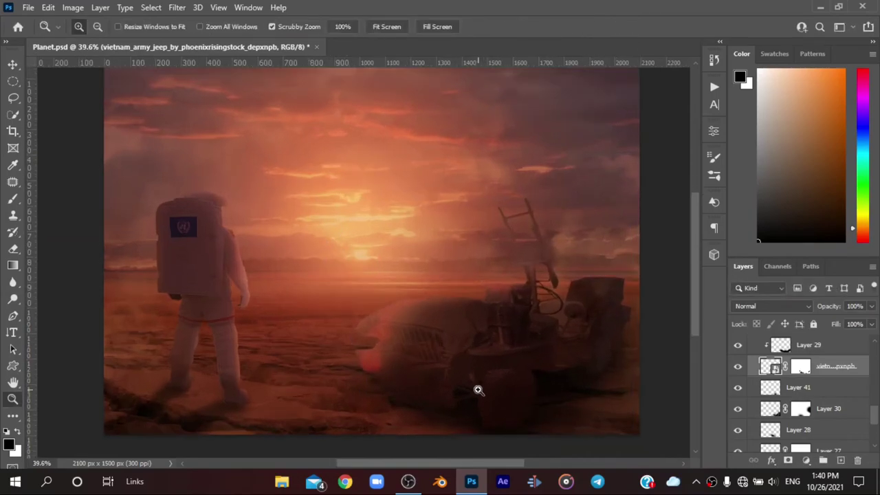
Step: Open Liquify on the jeep layer and close it without changes
scroll(463, 396, "down", 1)
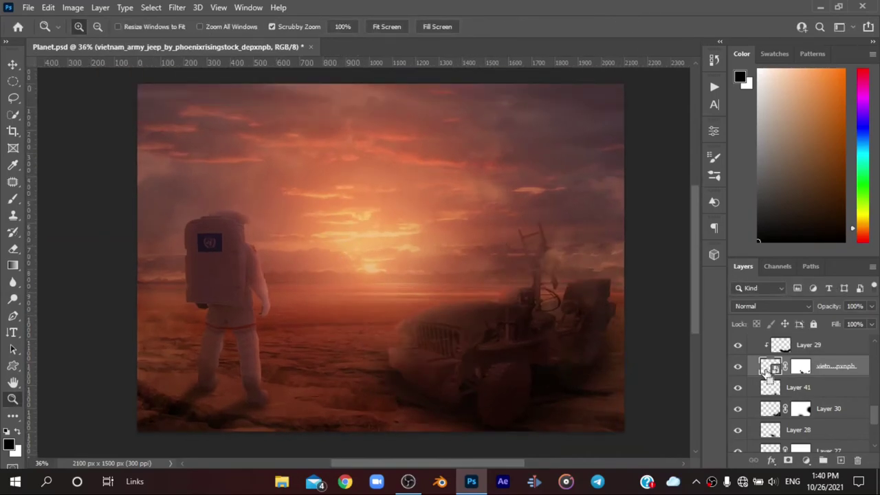
key("shift+ctrl+x")
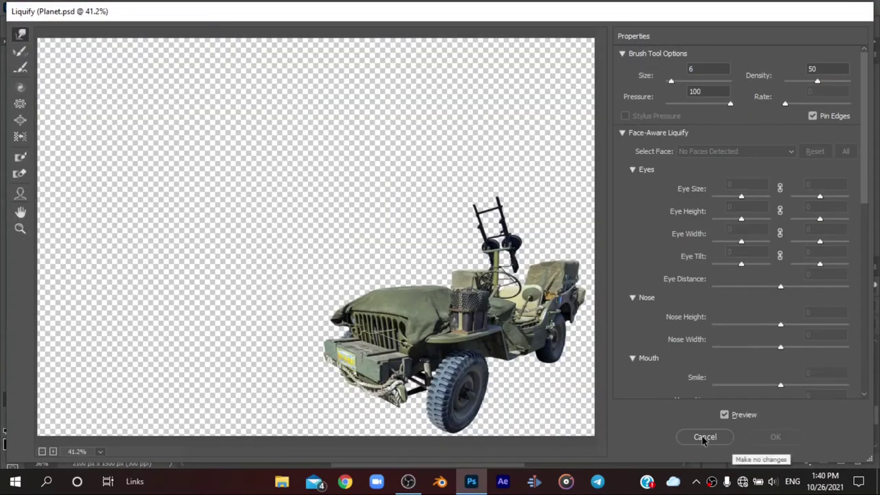
left_click(703, 436)
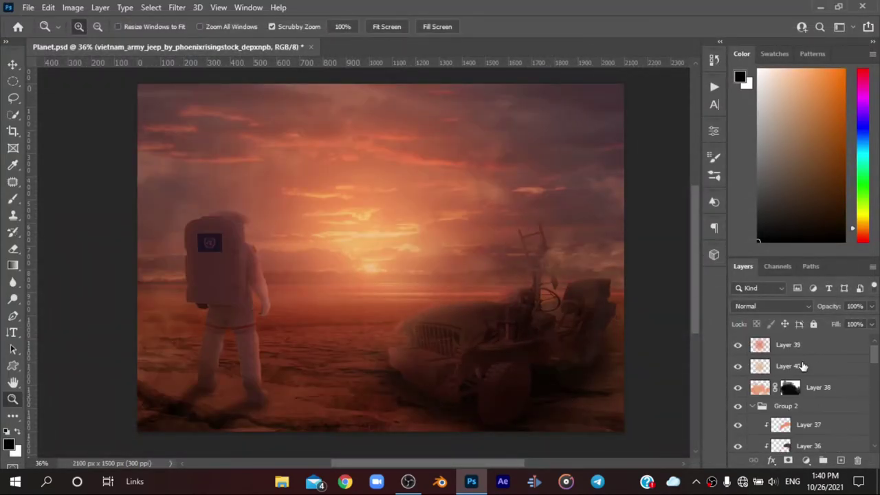
scroll(804, 412, "up", 3)
scroll(632, 371, "down", 6)
scroll(632, 371, "up", 8)
scroll(585, 373, "down", 3)
Step: Try stretching a layer's top-left and bottom-right corners, then cancel the transform
key("ctrl+t")
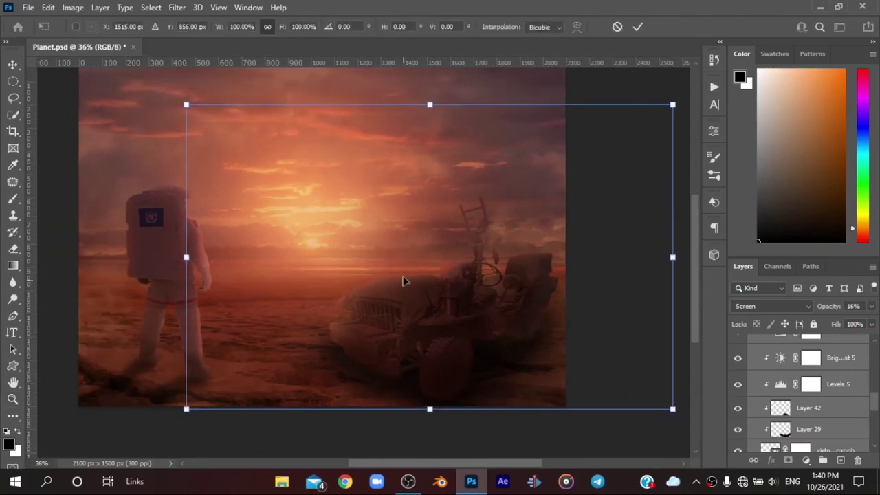
right_click(402, 279)
key("Escape")
left_click_drag(186, 107, 118, 77)
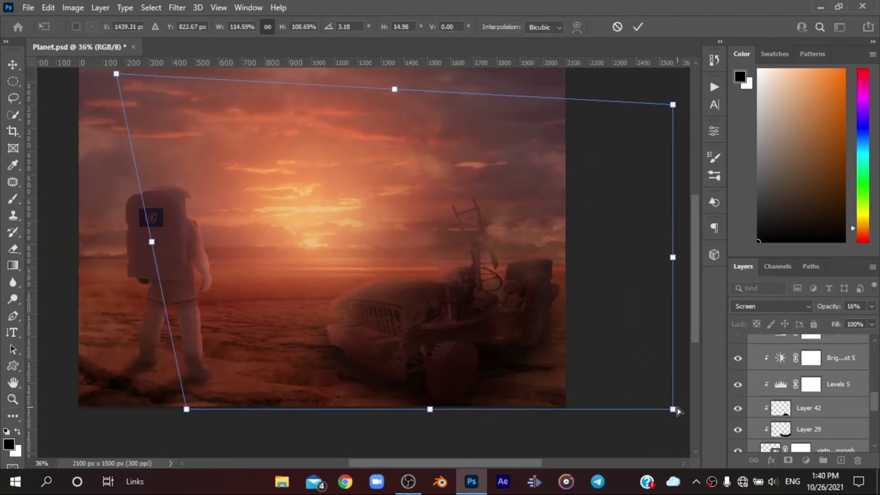
left_click_drag(680, 411, 672, 446)
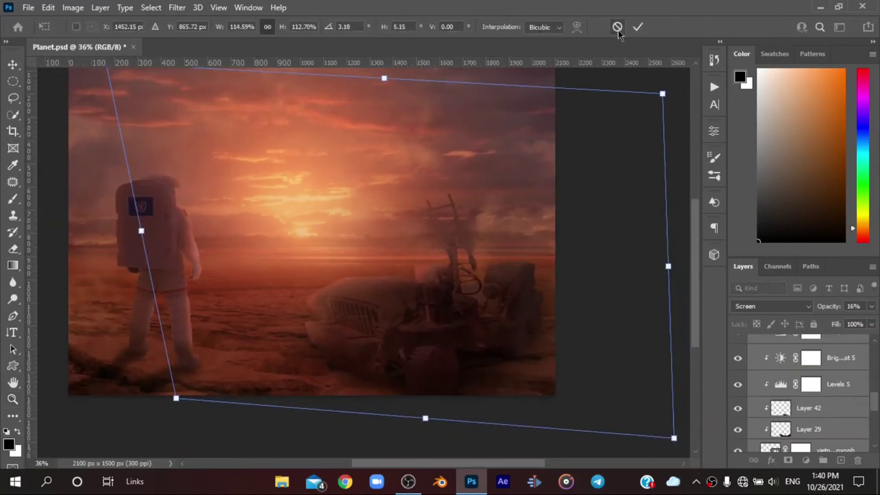
left_click(618, 26)
scroll(822, 402, "down", 1)
Step: Select Group 2, dismiss a transform on it, and expand it to see its layers
left_click(752, 364)
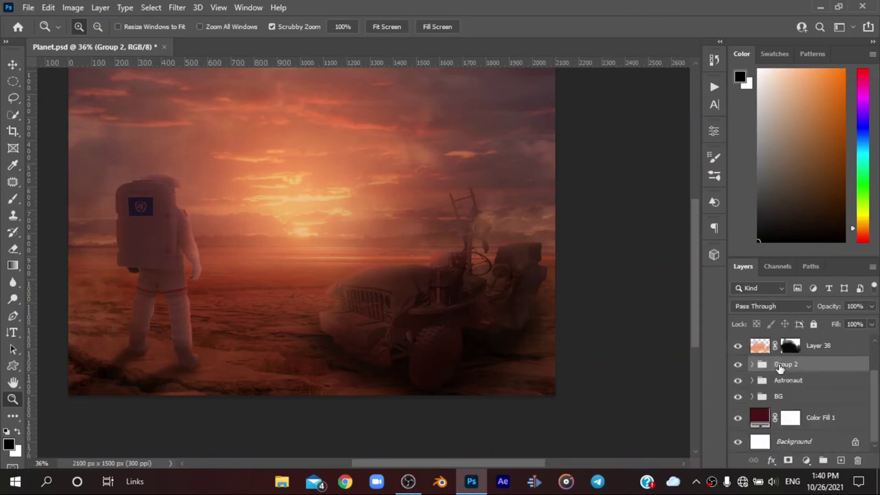
key("ctrl+t")
right_click(431, 52)
left_click(617, 27)
left_click(752, 364)
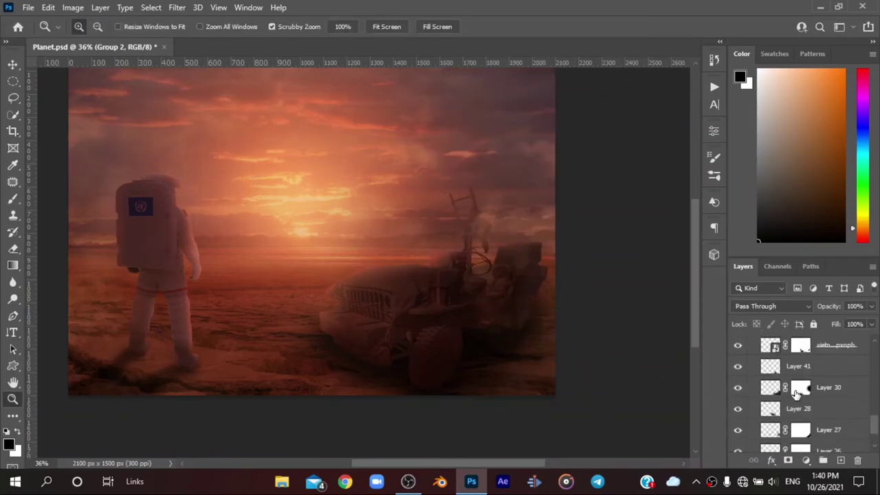
scroll(805, 410, "down", 2)
scroll(835, 411, "up", 2)
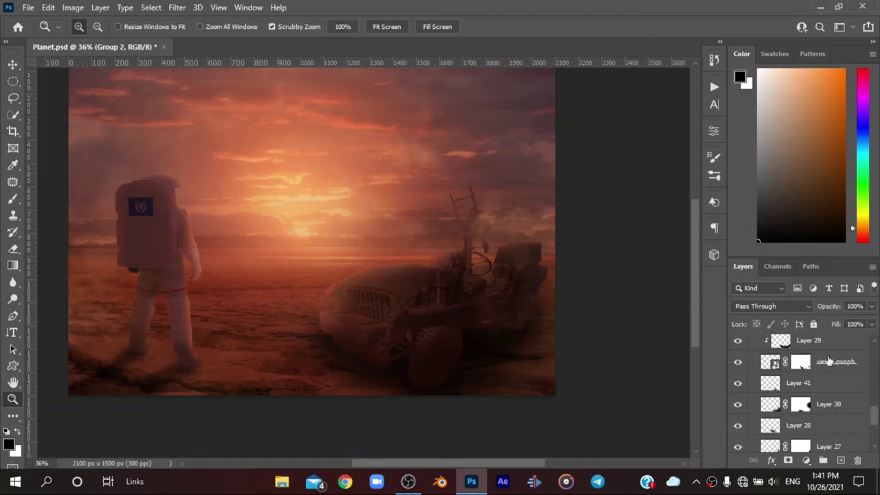
Step: Skew the jeep layer's top edge to the left and commit it
left_click(832, 361)
key("ctrl+t")
right_click(406, 273)
left_click(425, 64)
left_click_drag(318, 185, 286, 183)
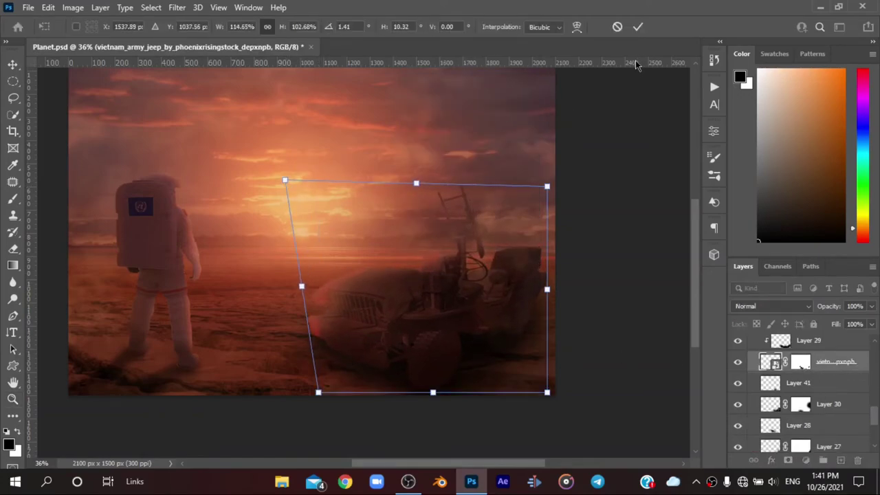
left_click(638, 26)
key("z")
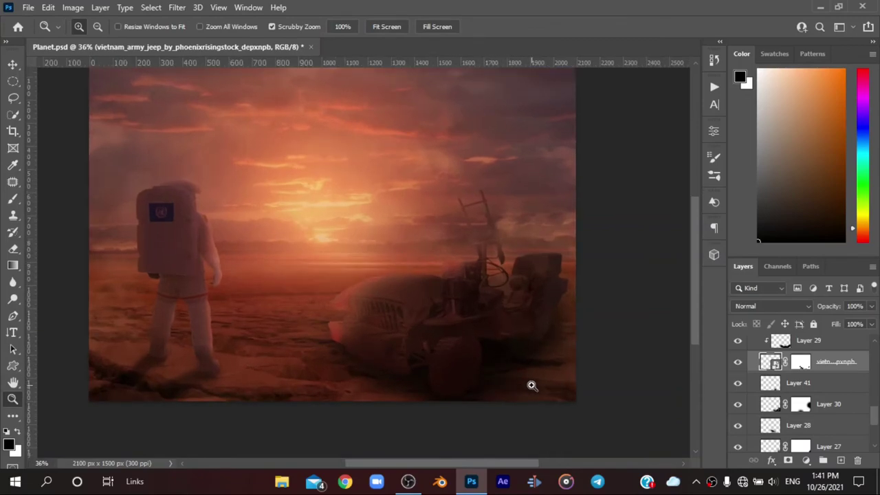
scroll(798, 390, "up", 2)
scroll(797, 390, "up", 3)
Step: Skew Layer 32's top-left corner to the left and drop its opacity to 6%
left_click(764, 401)
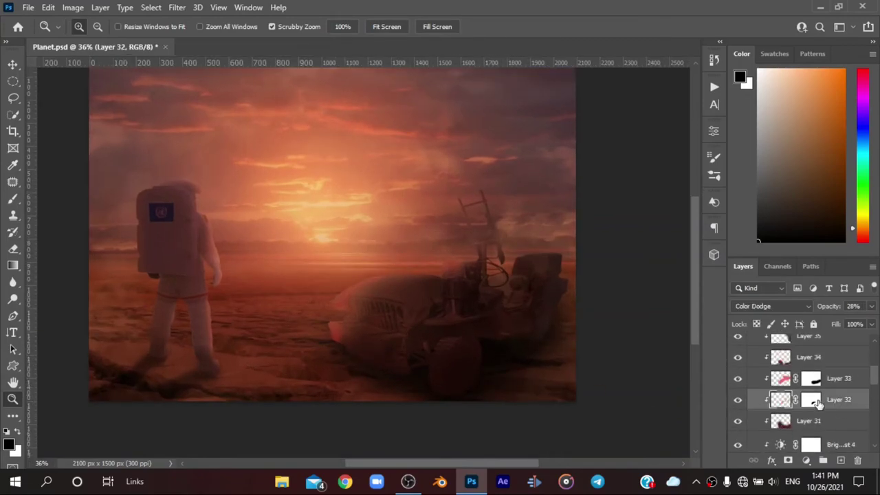
key("ctrl+t")
right_click(376, 265)
left_click(412, 62)
left_click_drag(319, 174, 275, 170)
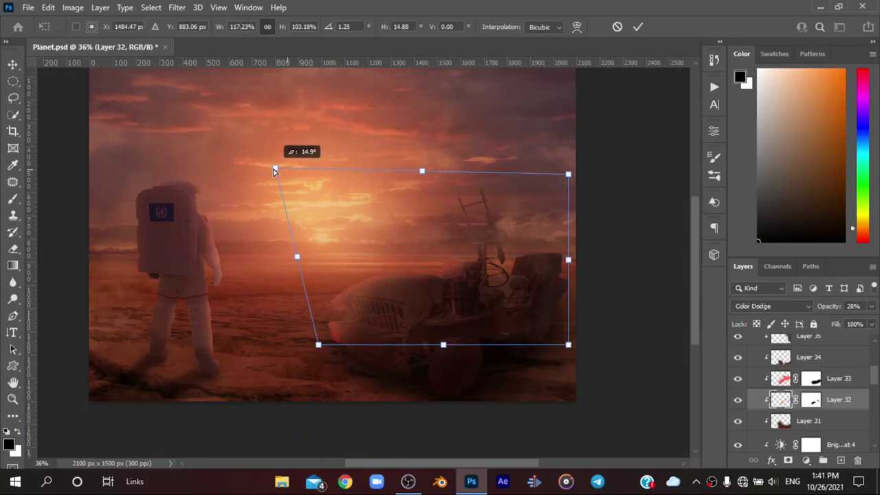
left_click(638, 26)
left_click_drag(835, 306, 827, 308)
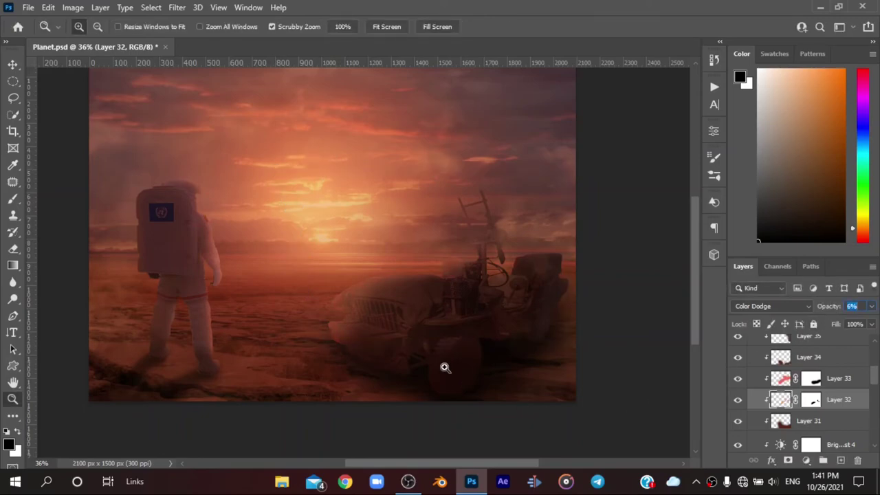
Step: Try a perspective transform on Layer 26, then cancel it
left_click_drag(445, 368, 433, 321)
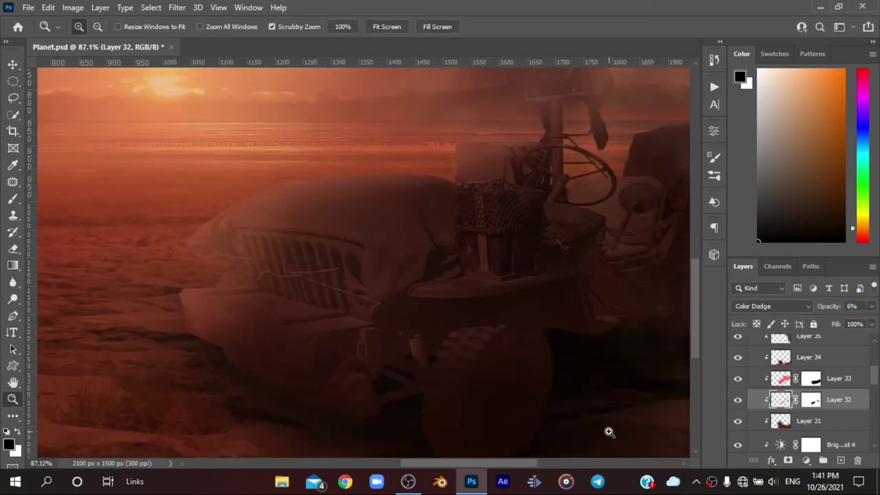
left_click_drag(608, 432, 568, 420)
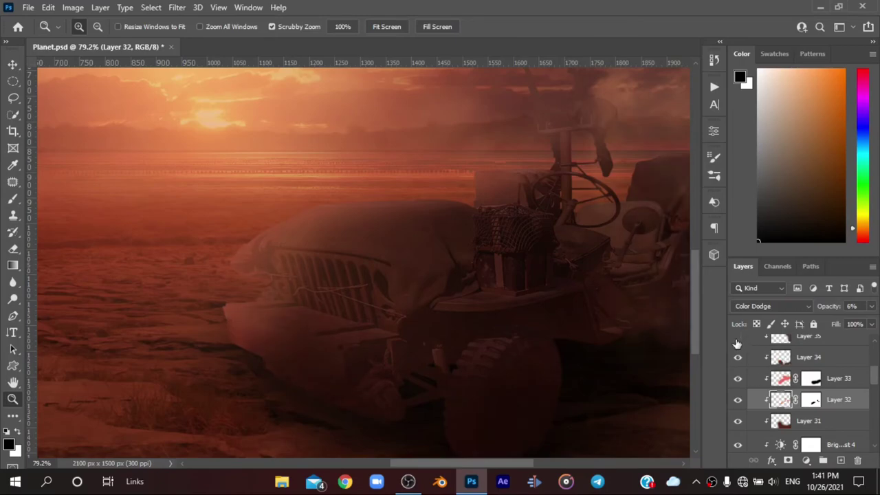
key("ctrl+0")
scroll(782, 437, "down", 5)
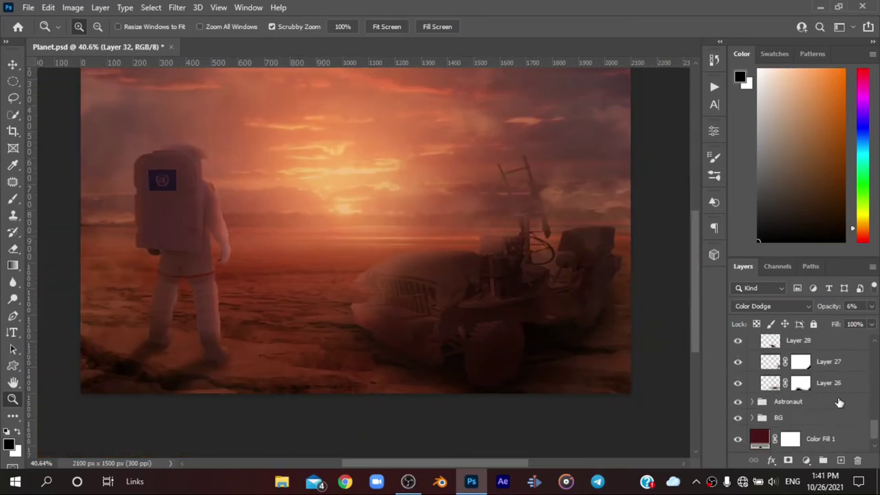
left_click(828, 382)
key("ctrl+t")
right_click(581, 397)
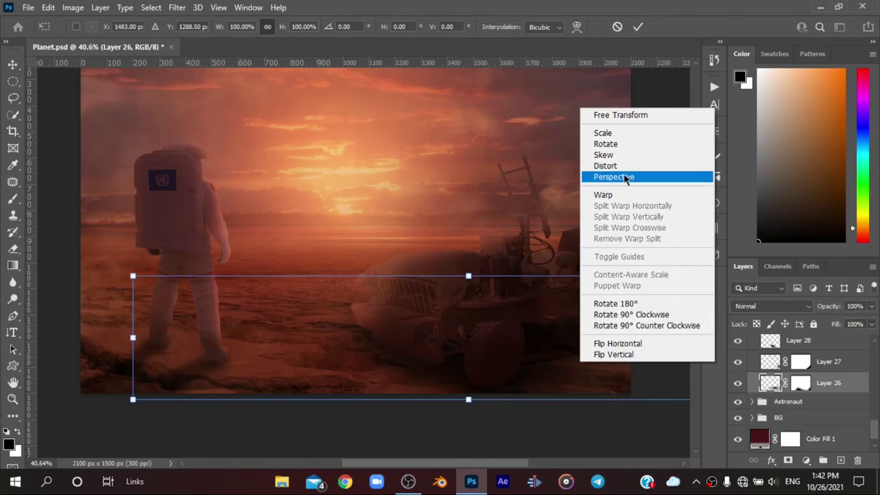
left_click(609, 177)
key("Escape")
Step: Select Layer 27 and toggle Layer 28's visibility to compare
left_click(770, 362)
left_click(737, 366)
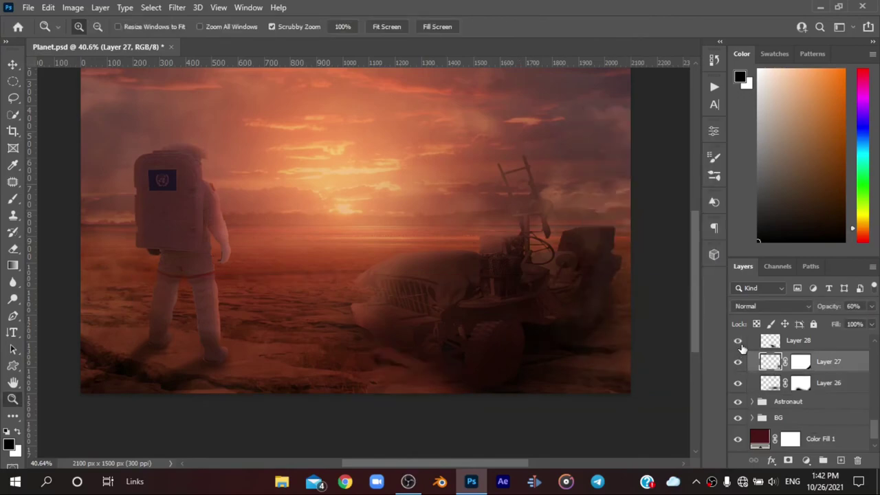
left_click(737, 365)
scroll(737, 366, "up", 2)
left_click(736, 362)
left_click(737, 362)
Step: Skew Layer 30's right-hand corners to follow the perspective, leaving it at 50% opacity
left_click(767, 368)
key("ctrl+t")
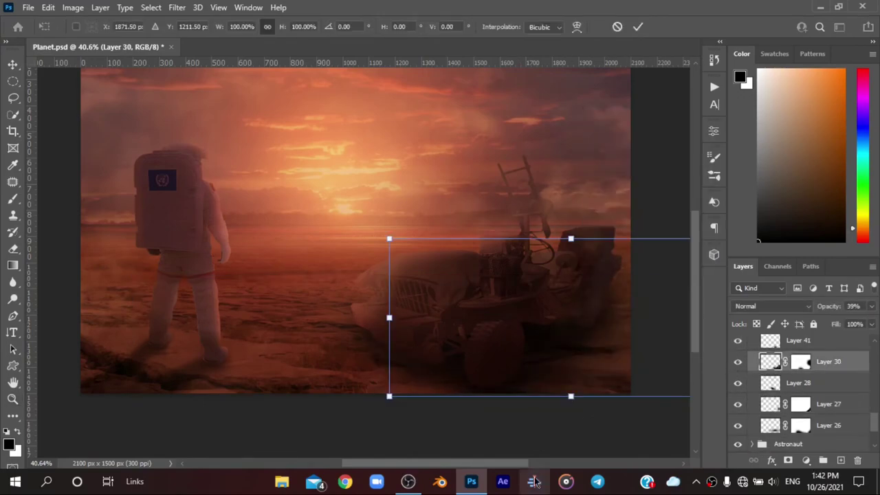
left_click_drag(517, 462, 556, 465)
right_click(483, 313)
left_click(536, 88)
left_click_drag(623, 394, 628, 452)
mouse_move(623, 239)
left_mouse_down()
mouse_move(620, 220)
mouse_move(664, 250)
left_mouse_up()
left_click_drag(602, 455, 621, 419)
key("Return")
key("z")
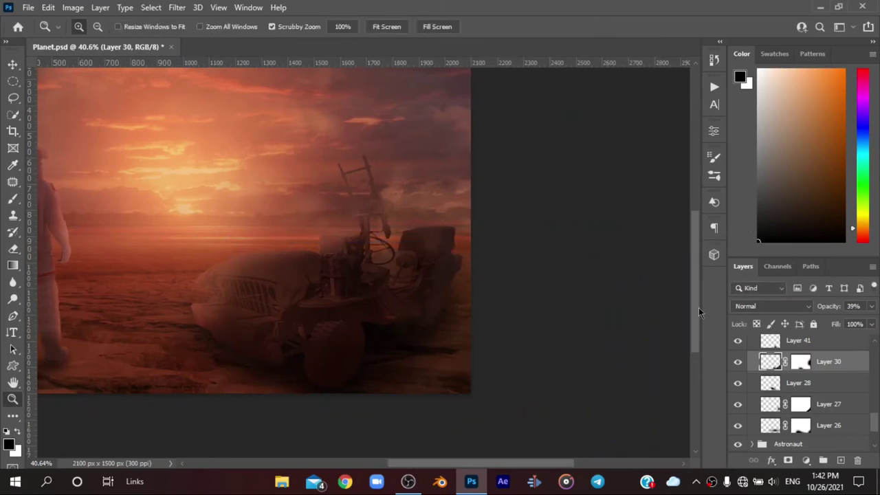
left_click_drag(526, 462, 481, 463)
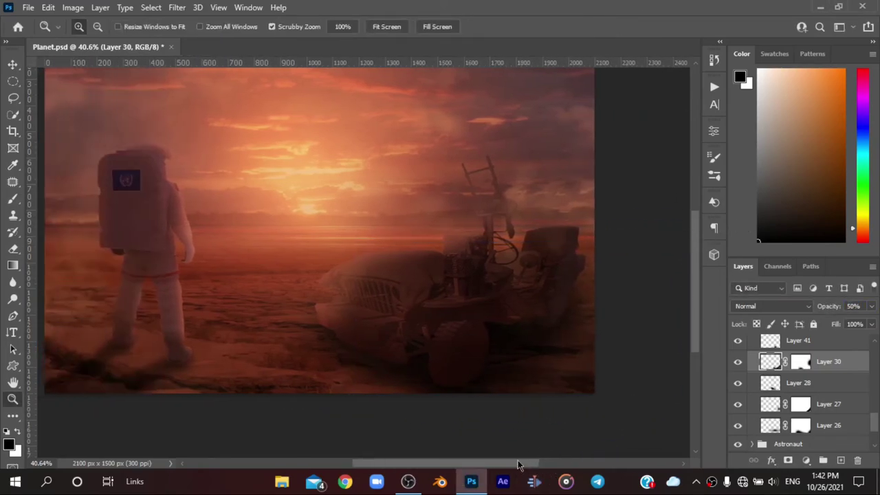
scroll(809, 375, "up", 3)
Step: Open Levels 5, then raise the Brightness/Contrast 5 brightness to lighten the scene
scroll(809, 375, "up", 1)
double_click(811, 422)
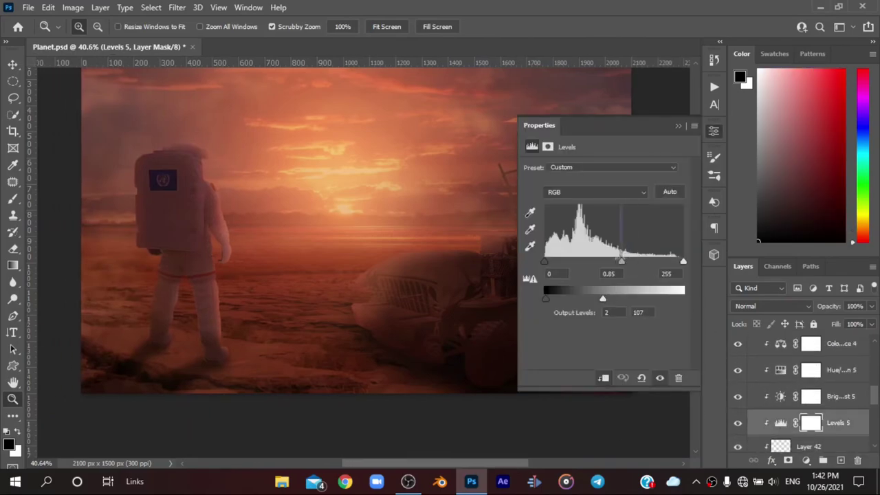
left_click(677, 127)
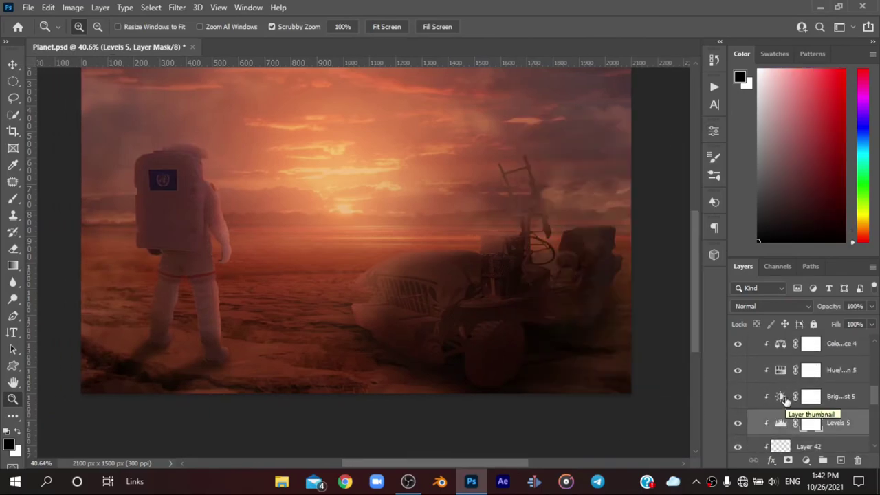
double_click(781, 396)
left_click_drag(585, 204, 618, 203)
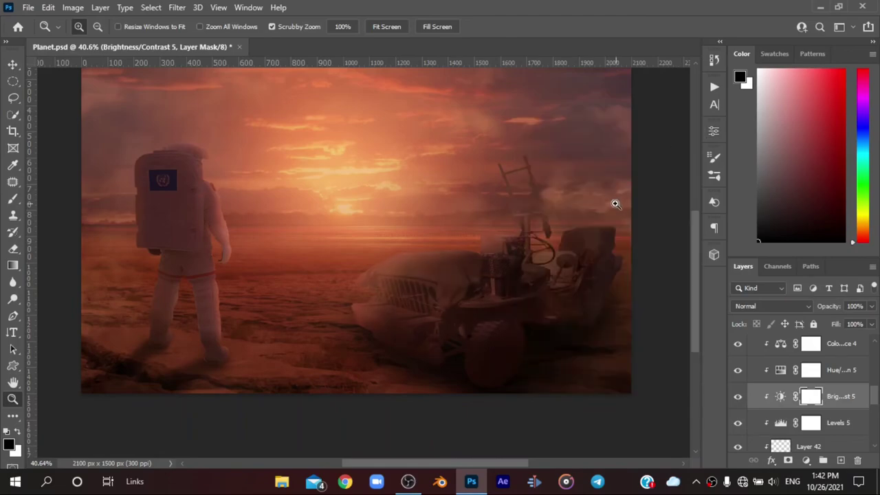
scroll(615, 200, "down", 1)
left_click_drag(698, 230, 700, 247)
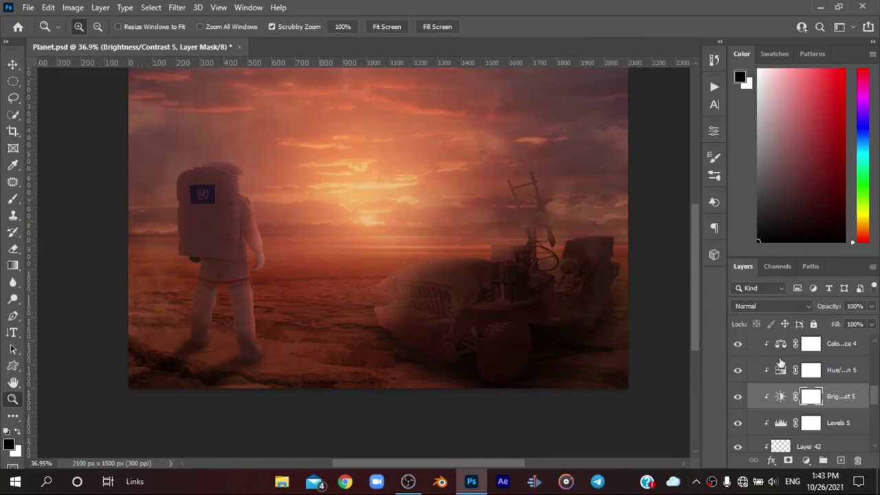
scroll(782, 380, "up", 3)
Step: Hide Brightness/Contrast 4 and toggle Group 2's visibility to compare the jeep
left_click(738, 380)
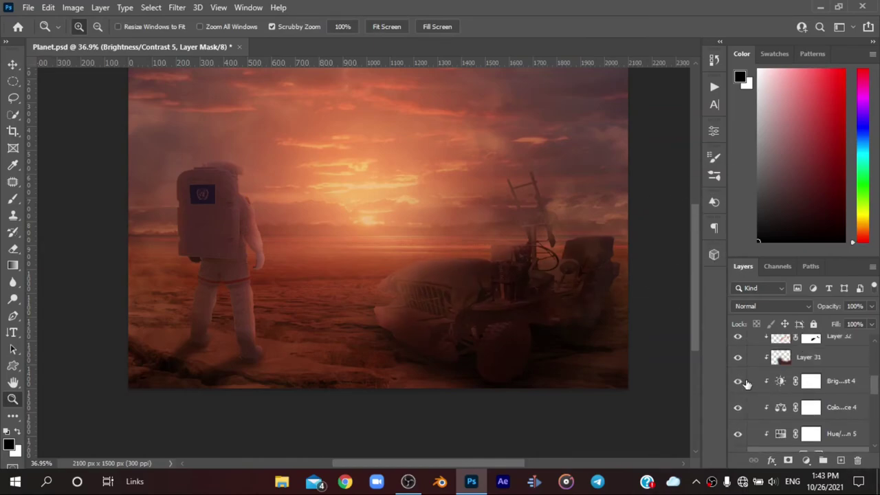
left_click(837, 382)
left_click(511, 261)
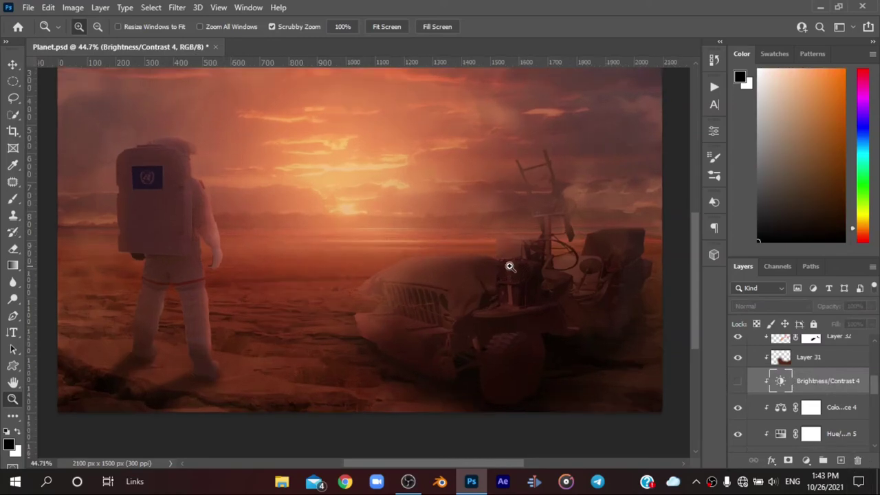
left_click(511, 262, "alt")
scroll(791, 384, "up", 5)
left_click(754, 408)
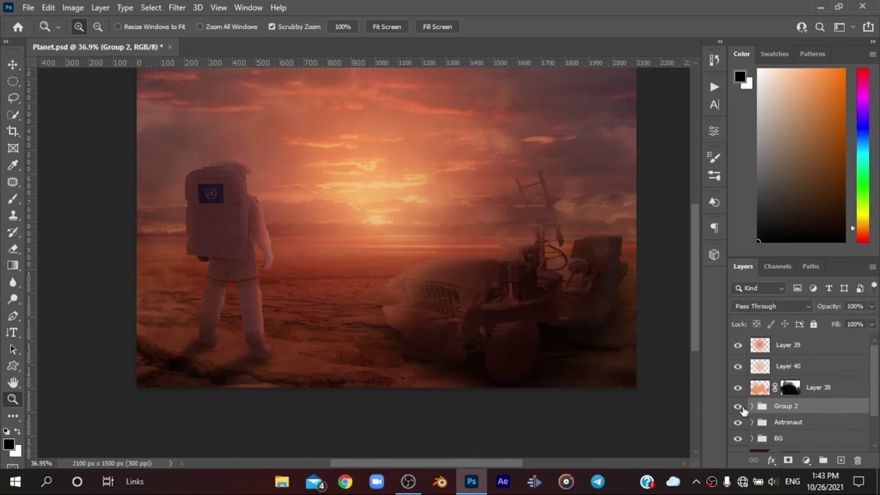
left_click(741, 407)
left_click_drag(694, 334, 696, 319)
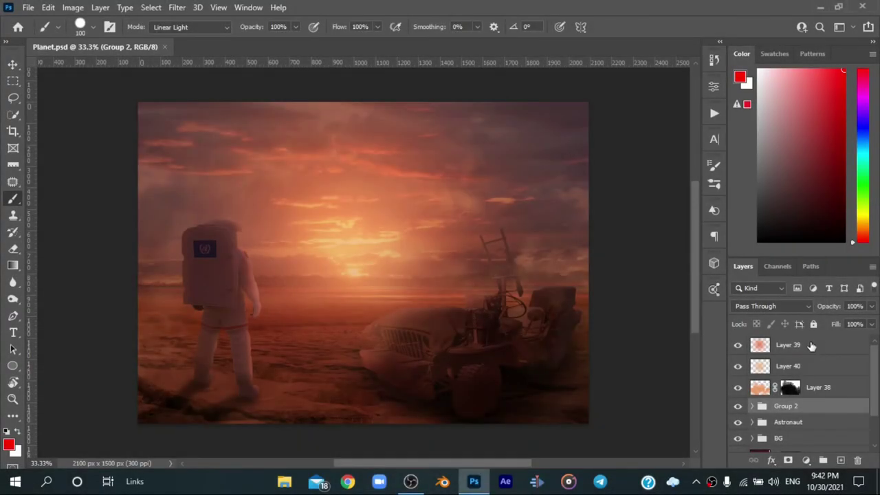
Step: Add Curves above Layer 39, pulling a shadow point down and an upper-midtone point up
left_click(811, 345)
left_click(807, 460)
left_click(797, 190)
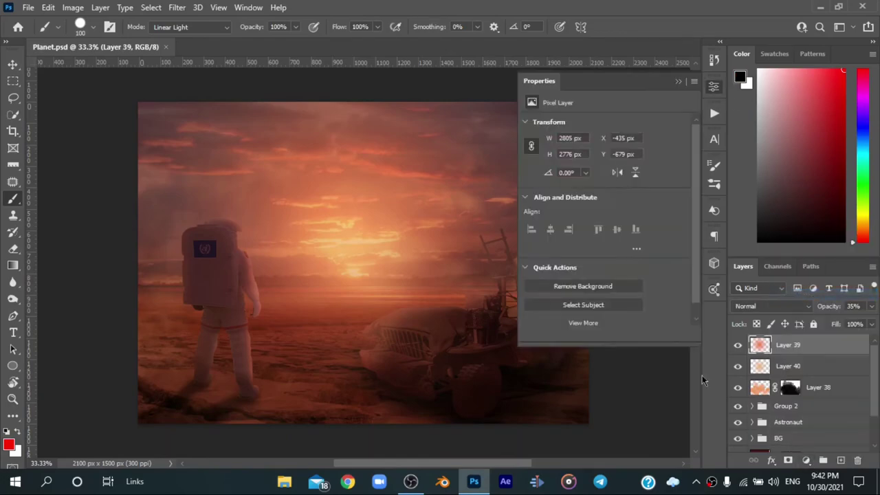
left_click_drag(575, 258, 574, 263)
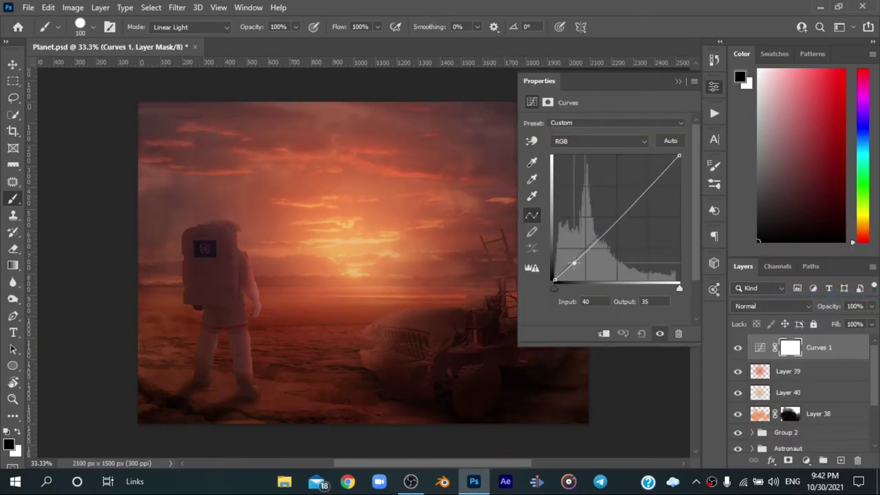
left_click_drag(622, 215, 633, 200)
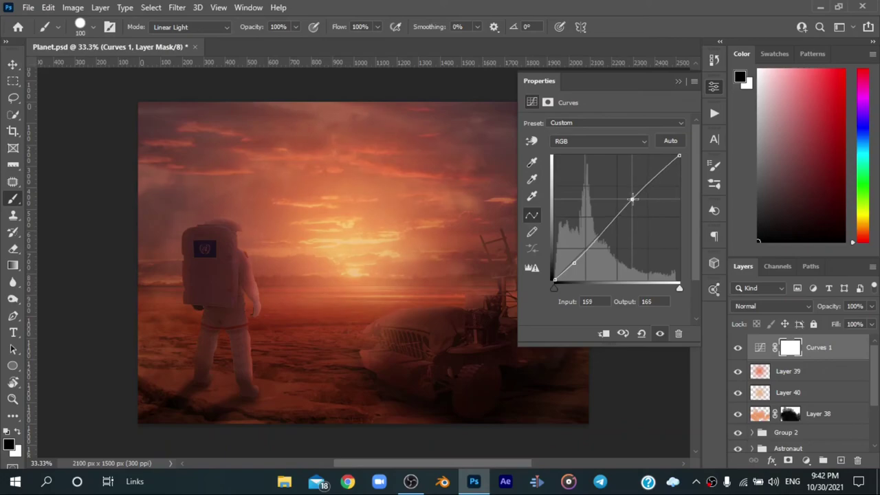
left_click(677, 83)
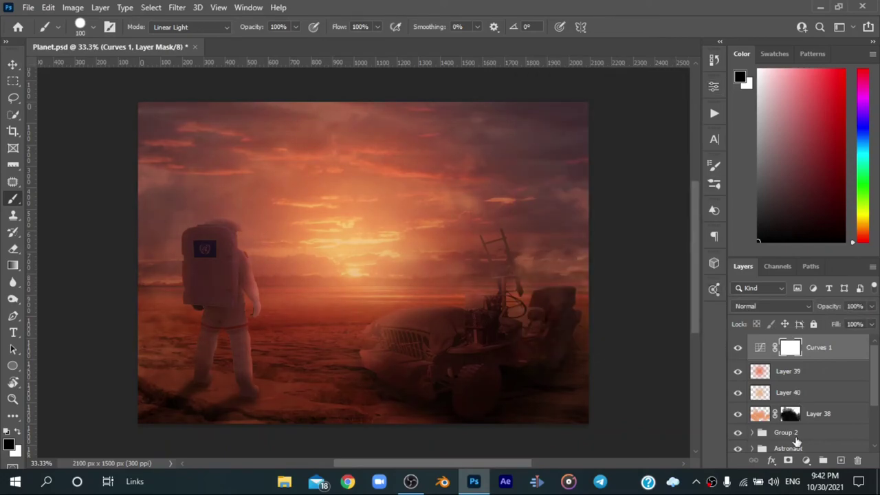
Step: Create a new top layer named Merged and stamp all visible layers into it
left_click(840, 460)
double_click(789, 344)
type("Merged")
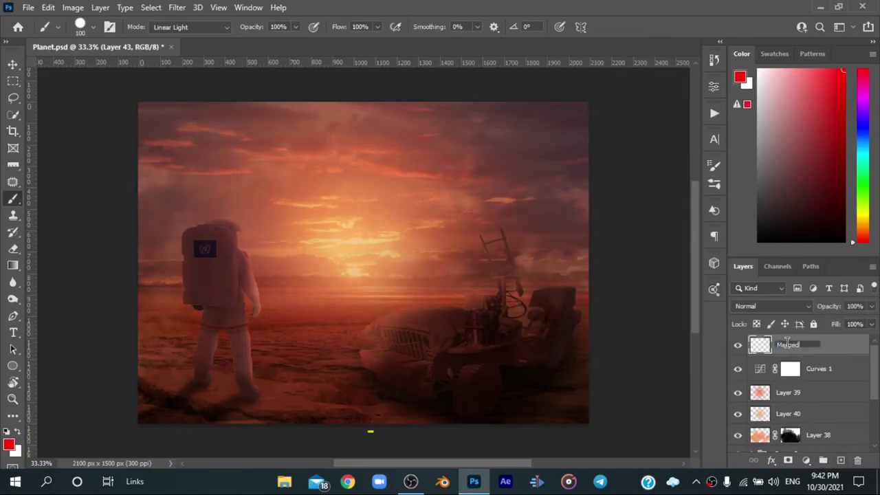
key("Return")
key("ctrl+shift+alt+e")
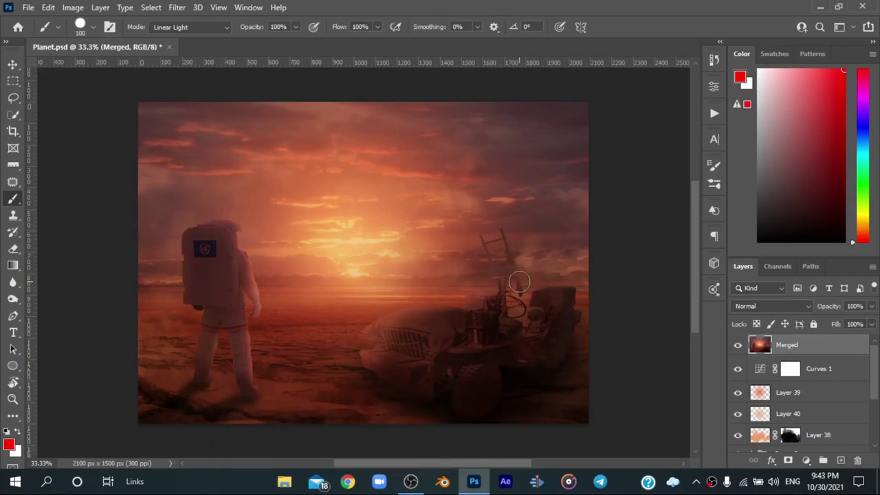
Step: Group the layers beneath Merged into Group 3 and convert Merged to a smart object
left_click(814, 376)
scroll(875, 382, "down", 3)
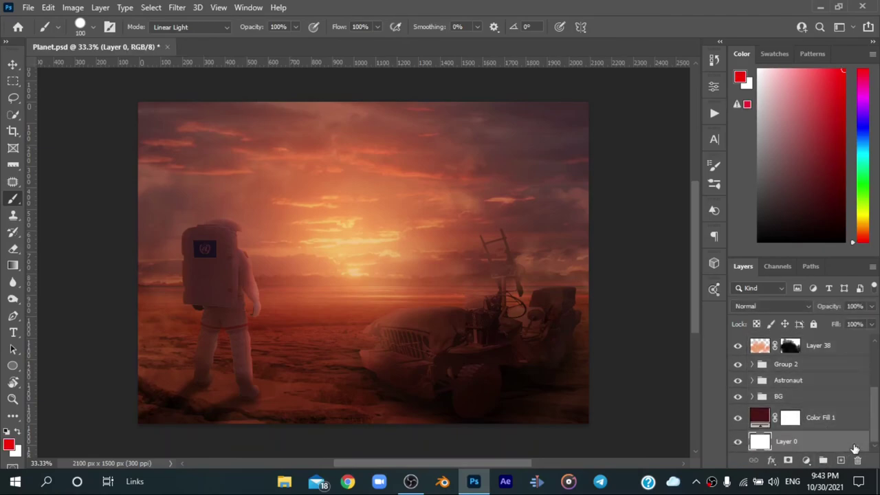
left_click(823, 461)
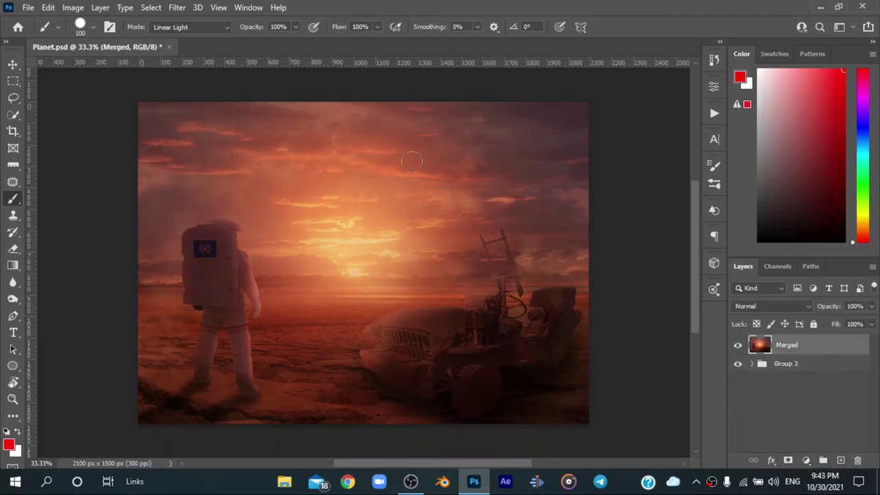
right_click(770, 341)
left_click(650, 173)
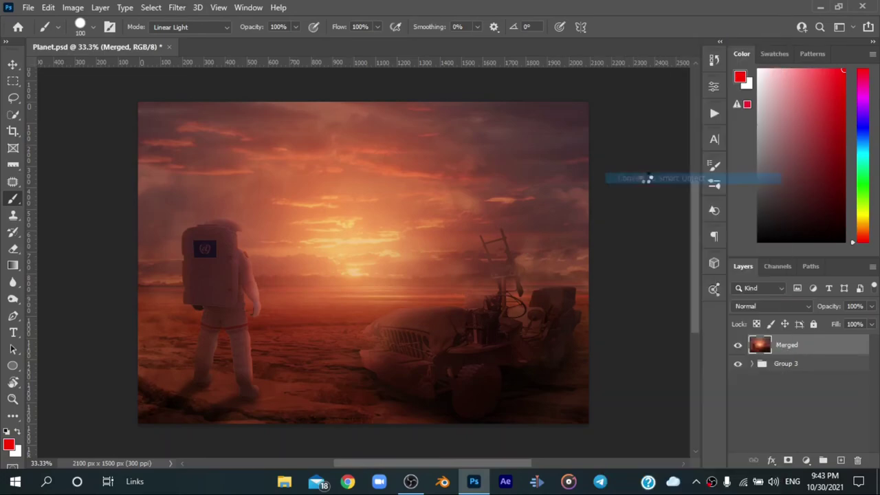
Step: In Camera Raw, set Exposure -0.05, Contrast +2, Clarity +2 and Vibrance +7
left_click(177, 7)
left_click(210, 103)
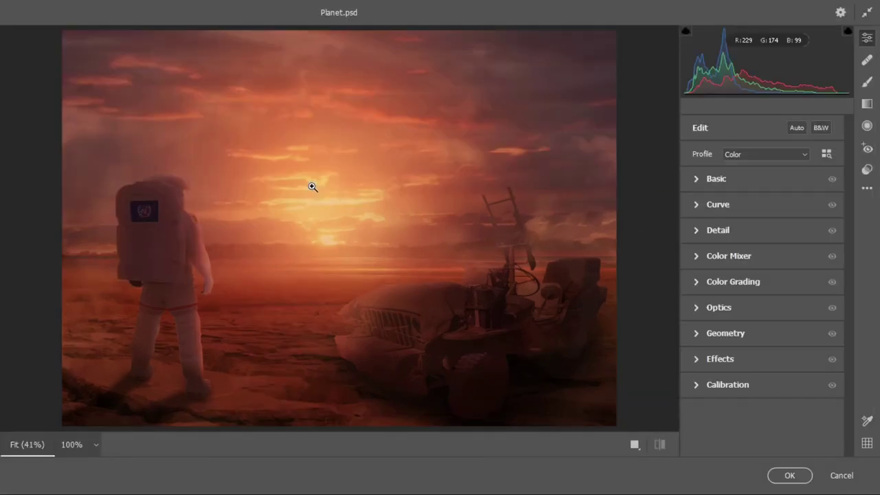
left_click(716, 180)
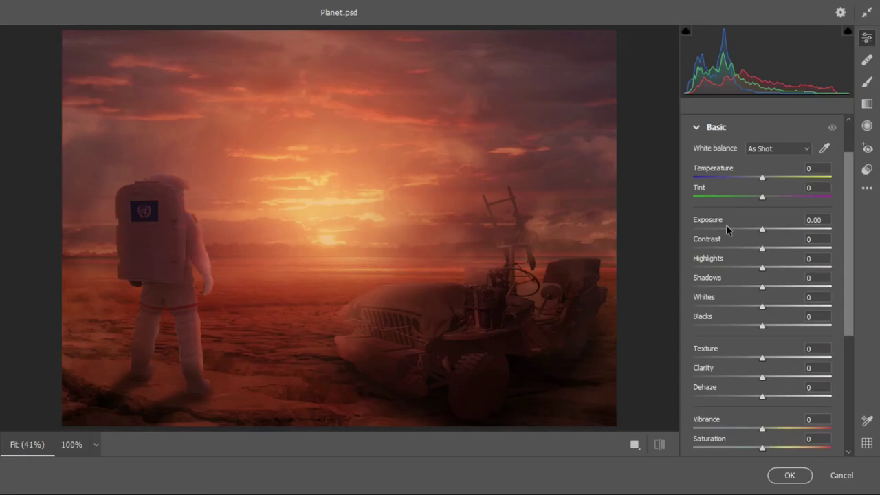
left_click_drag(761, 229, 765, 252)
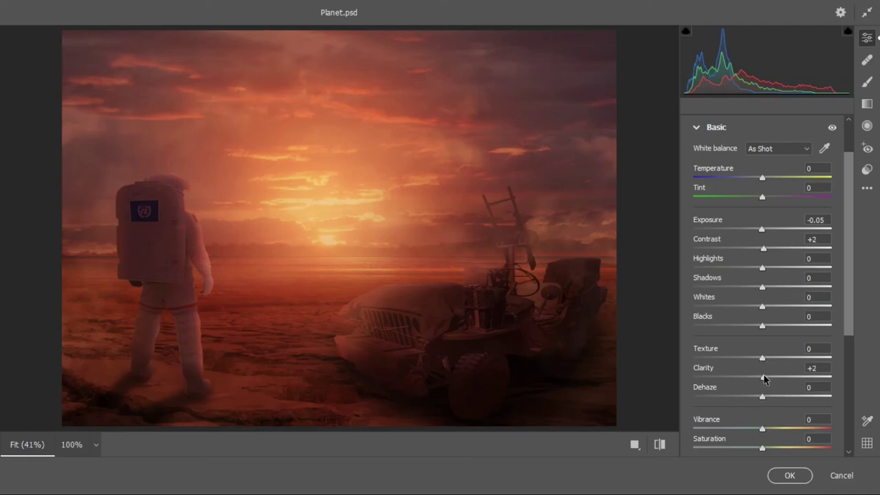
left_click_drag(850, 321, 843, 384)
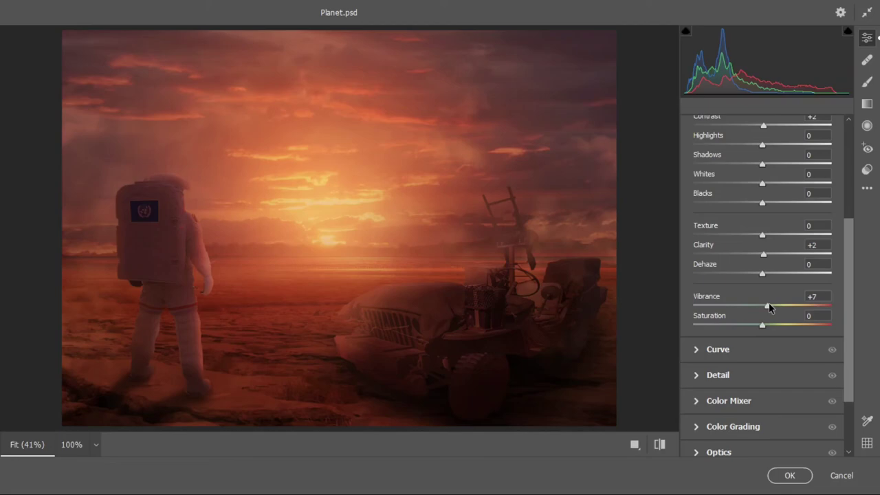
left_click_drag(849, 323, 838, 147)
left_click(705, 180)
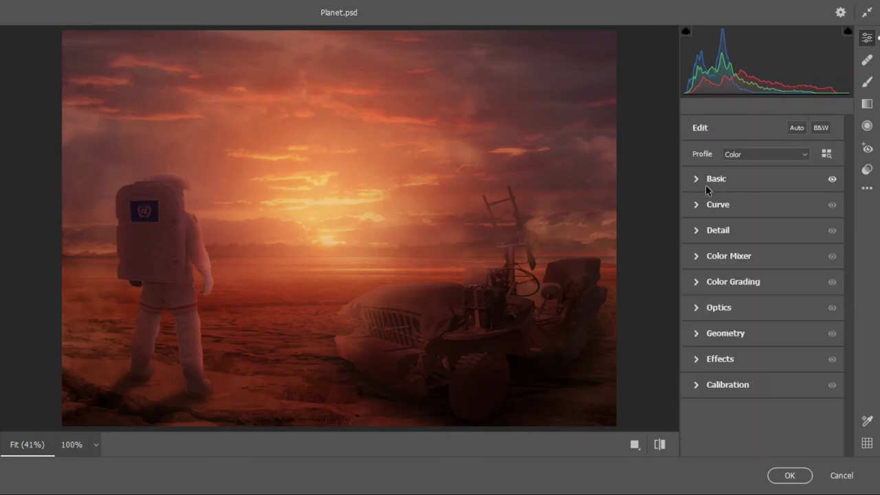
Step: In the Color Mixer, shift the Reds hue to +7 and Reds saturation to +3
left_click(696, 229)
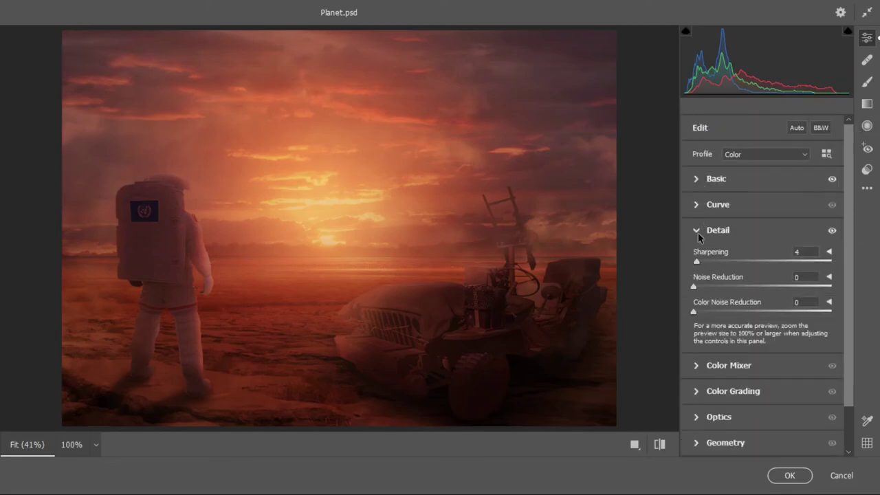
left_click(698, 232)
left_click(697, 253)
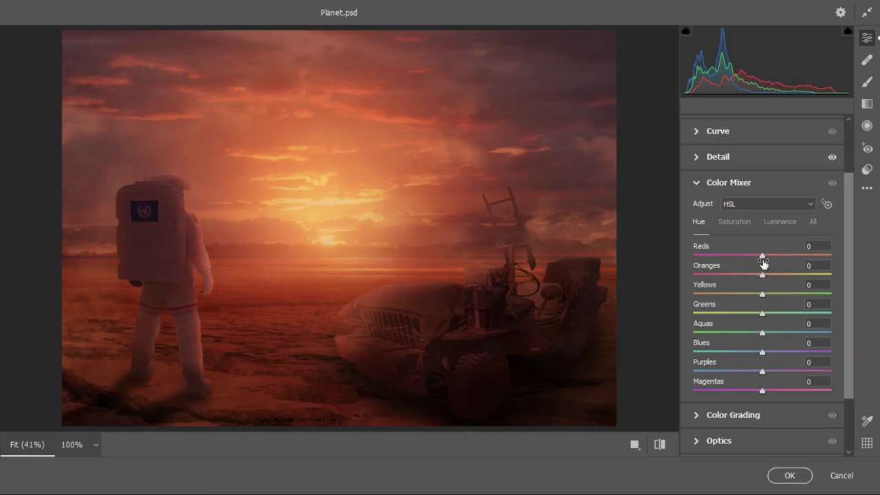
left_click_drag(758, 259, 763, 259)
left_click(734, 223)
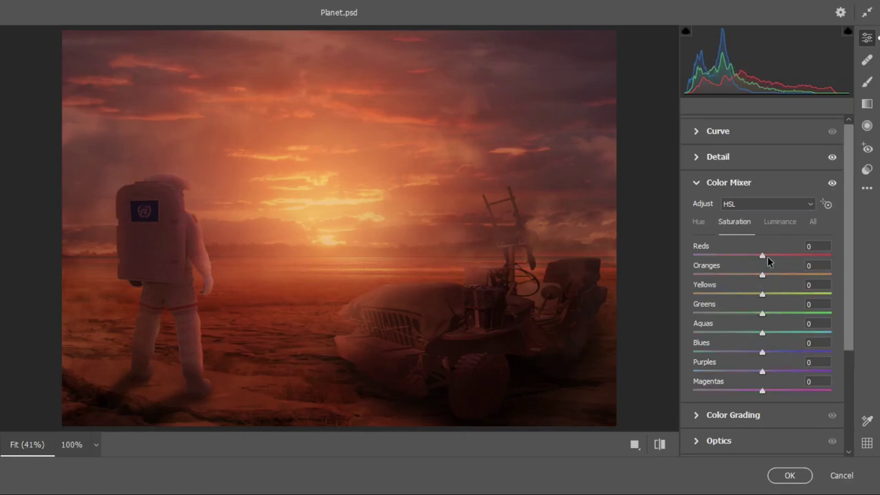
mouse_move(767, 256)
left_mouse_down()
mouse_move(676, 255)
mouse_move(787, 255)
mouse_move(753, 254)
mouse_move(767, 254)
left_mouse_up()
Step: Add a -2 vignette in Effects and raise Red Primary Saturation to +5 in Calibration
left_click(696, 182)
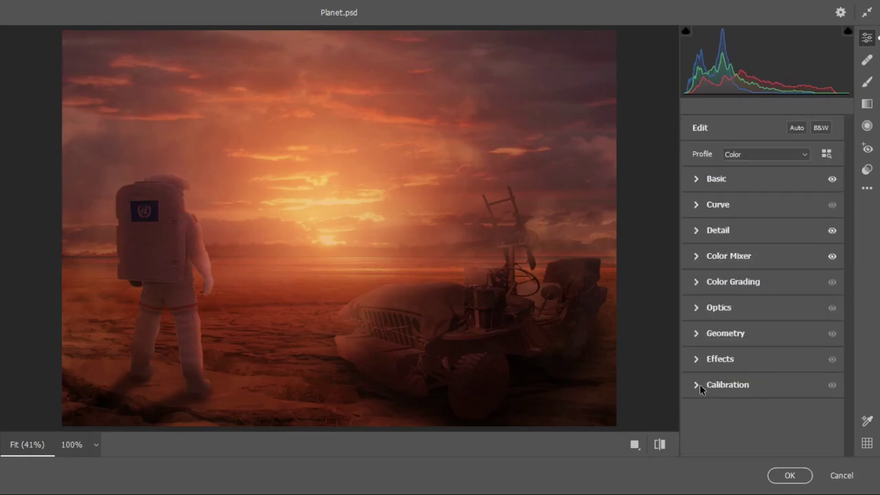
left_click(708, 359)
left_click_drag(759, 315, 762, 318)
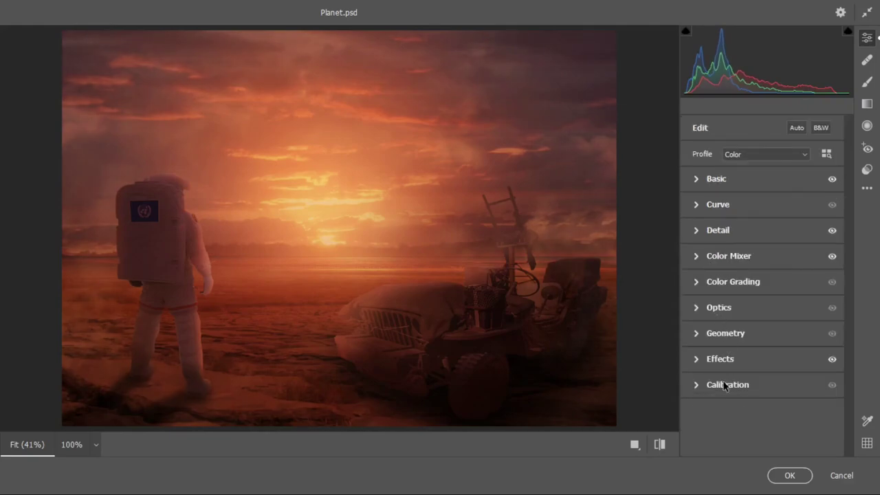
left_click(723, 385)
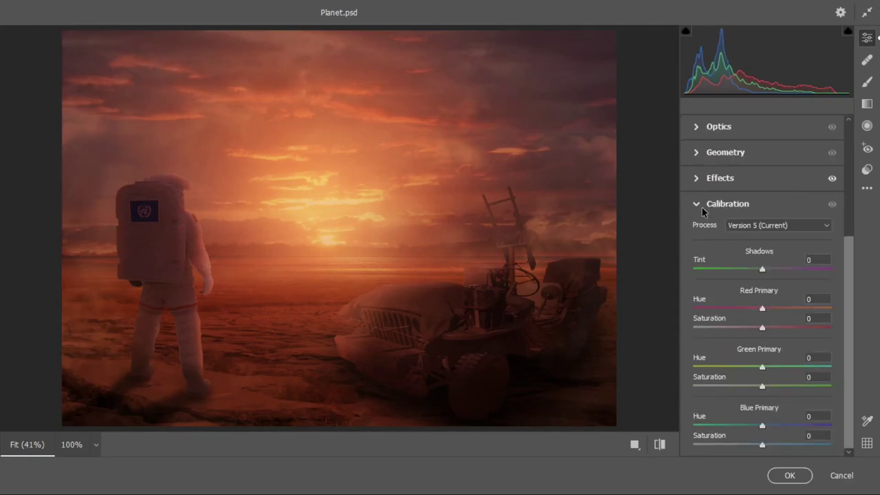
left_click_drag(761, 328, 765, 328)
left_click(705, 206)
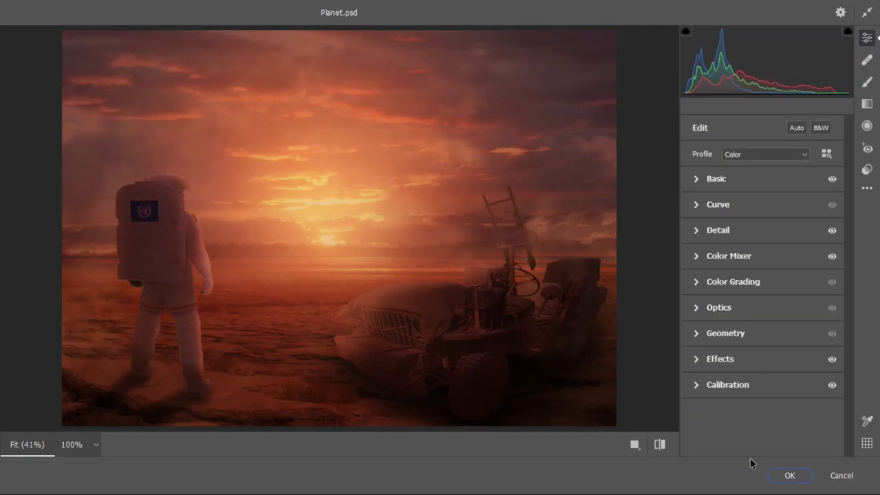
Step: Reset Temperature to 0 and apply the Camera Raw edits to Merged with OK
left_click(717, 179)
left_click_drag(762, 177, 767, 180)
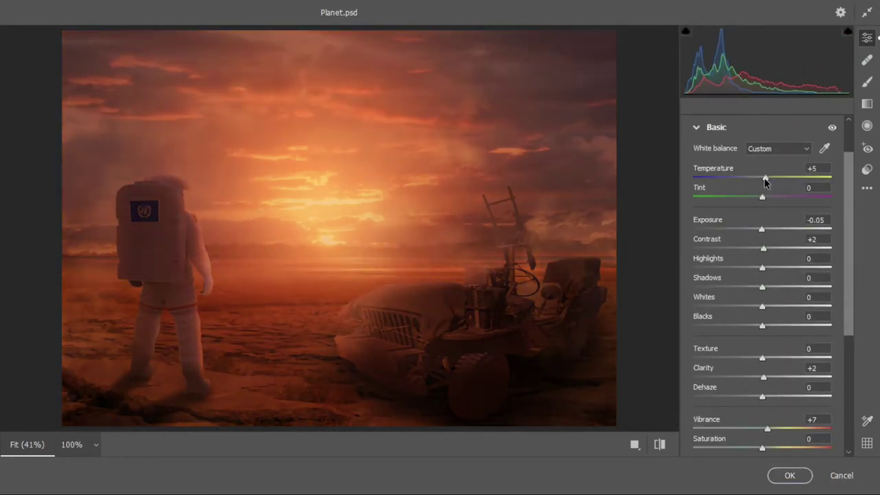
double_click(764, 179)
left_click(754, 149)
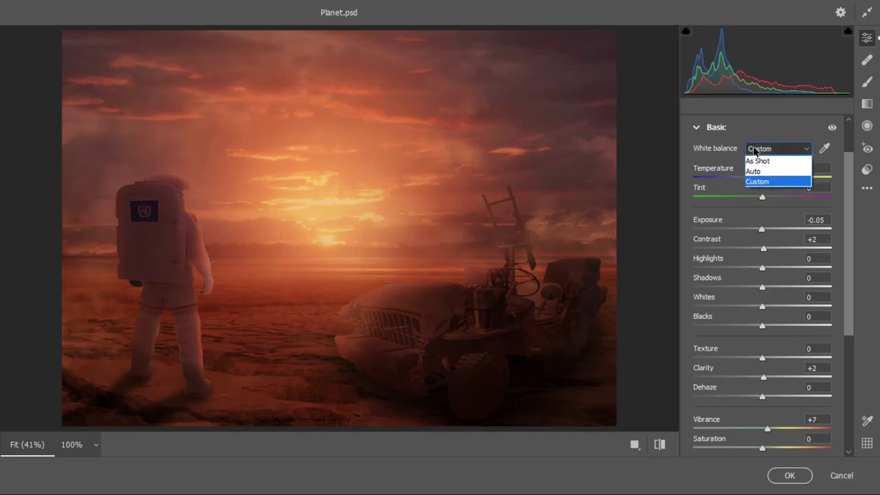
left_click(762, 161)
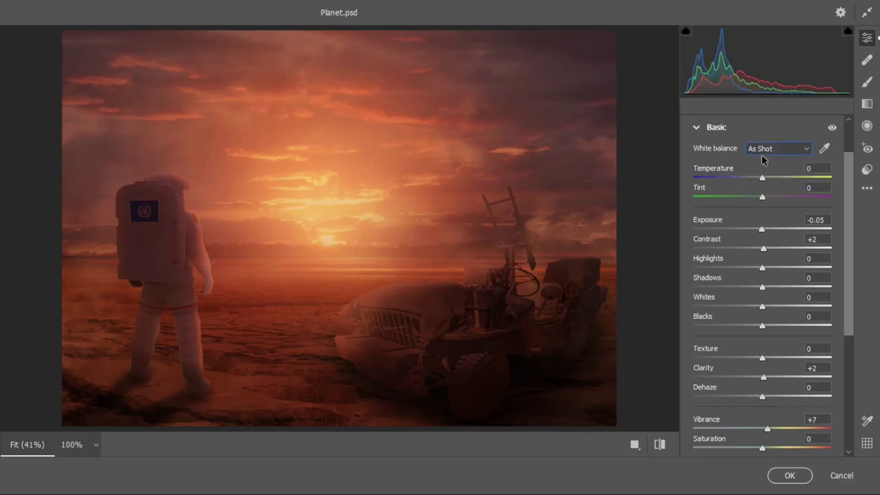
left_click(763, 149)
left_click(759, 182)
left_click(708, 127)
left_click(789, 475)
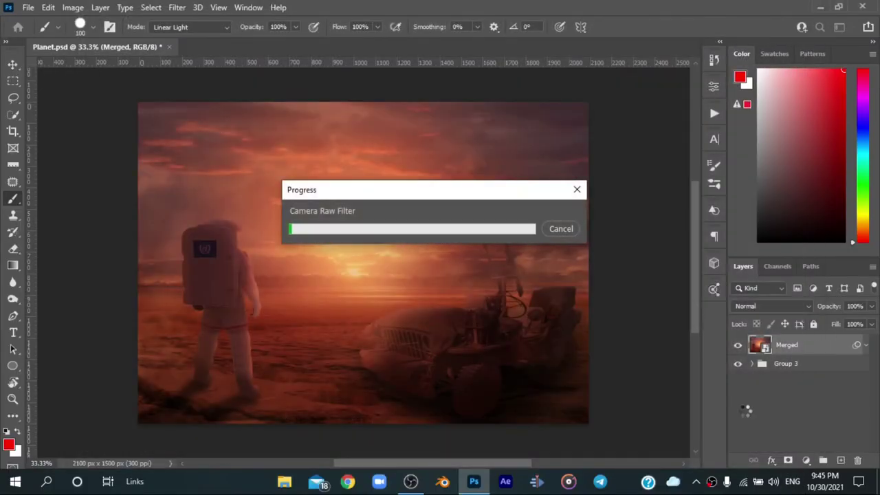